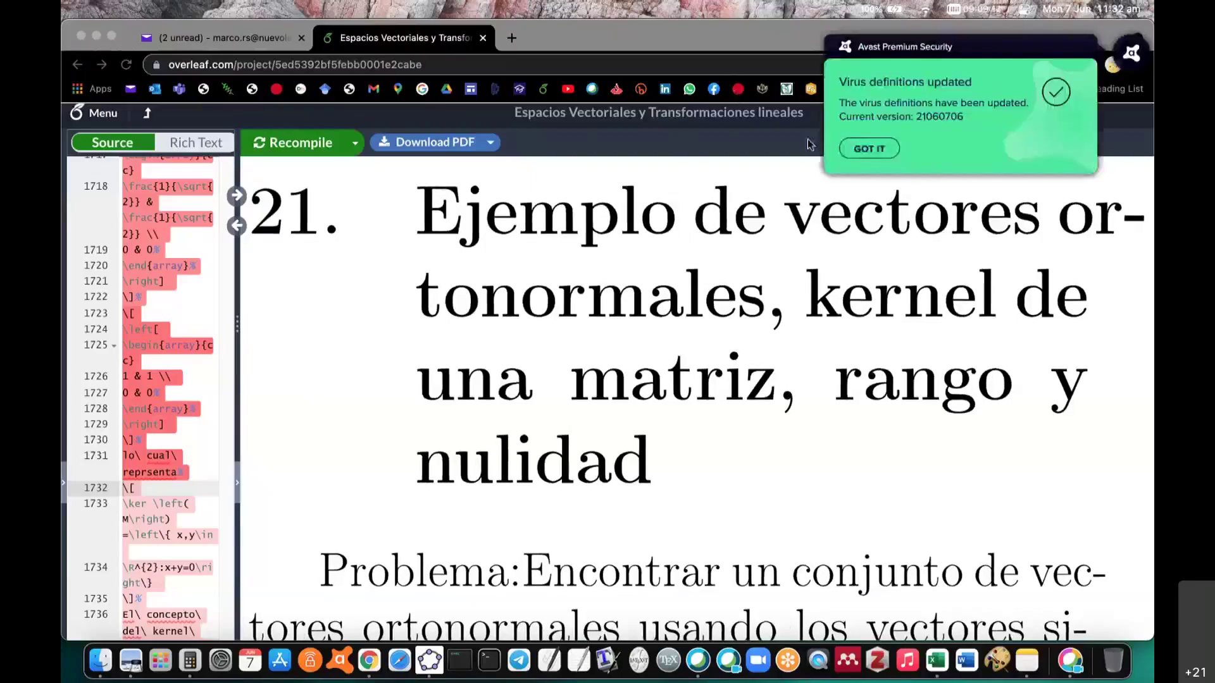
# Dismiss the Avast popup and scroll the PDF to the page with vectors (-2, 3) and (5, -4).
pyautogui.click(850, 154)
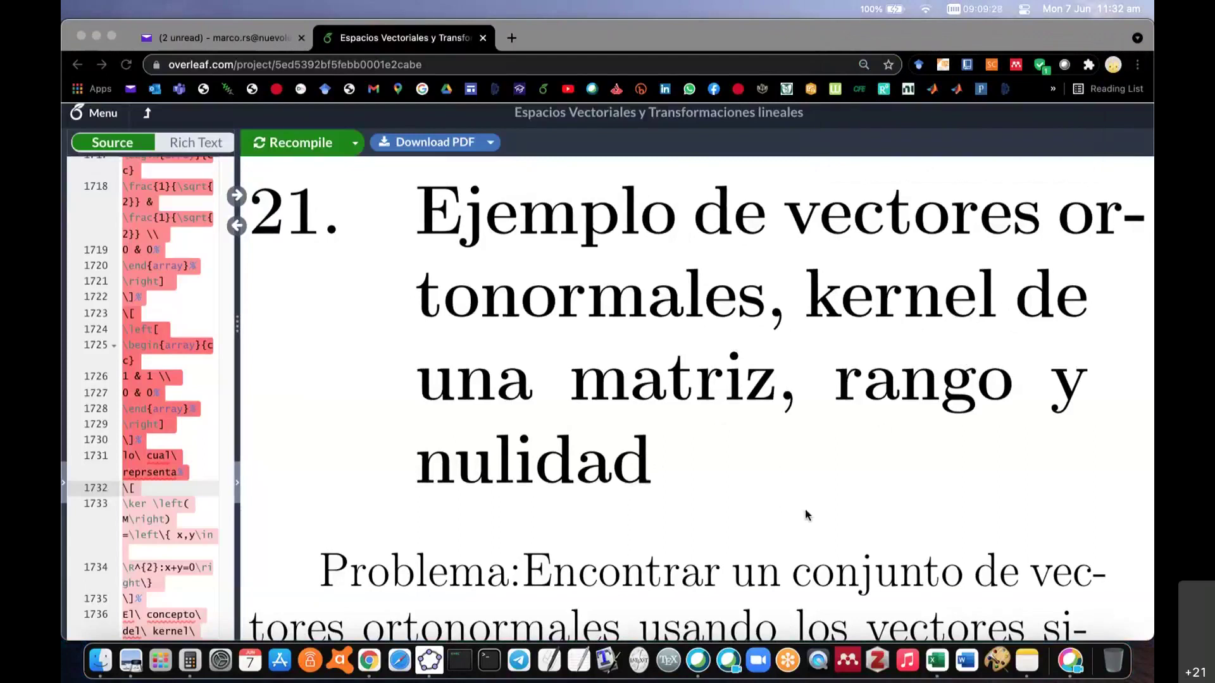
pyautogui.scroll(-2, 807, 513)
pyautogui.scroll(-1, 807, 513)
pyautogui.scroll(-1, 807, 514)
pyautogui.scroll(-4, 807, 513)
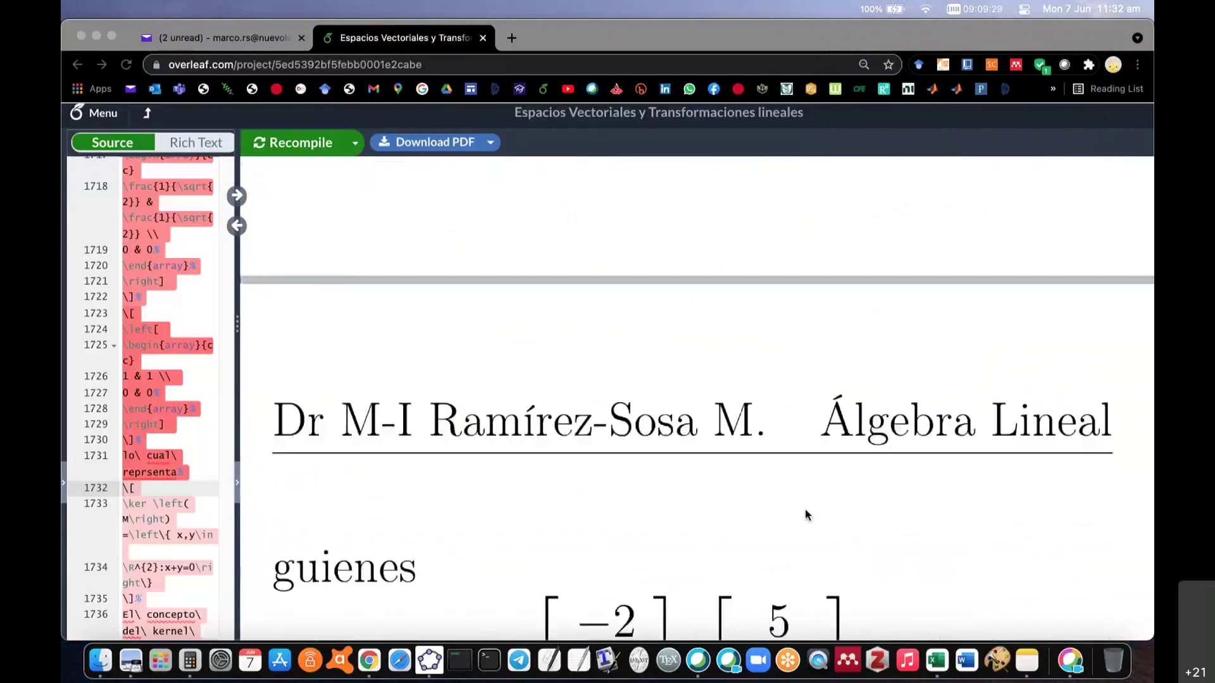
pyautogui.scroll(-4, 807, 513)
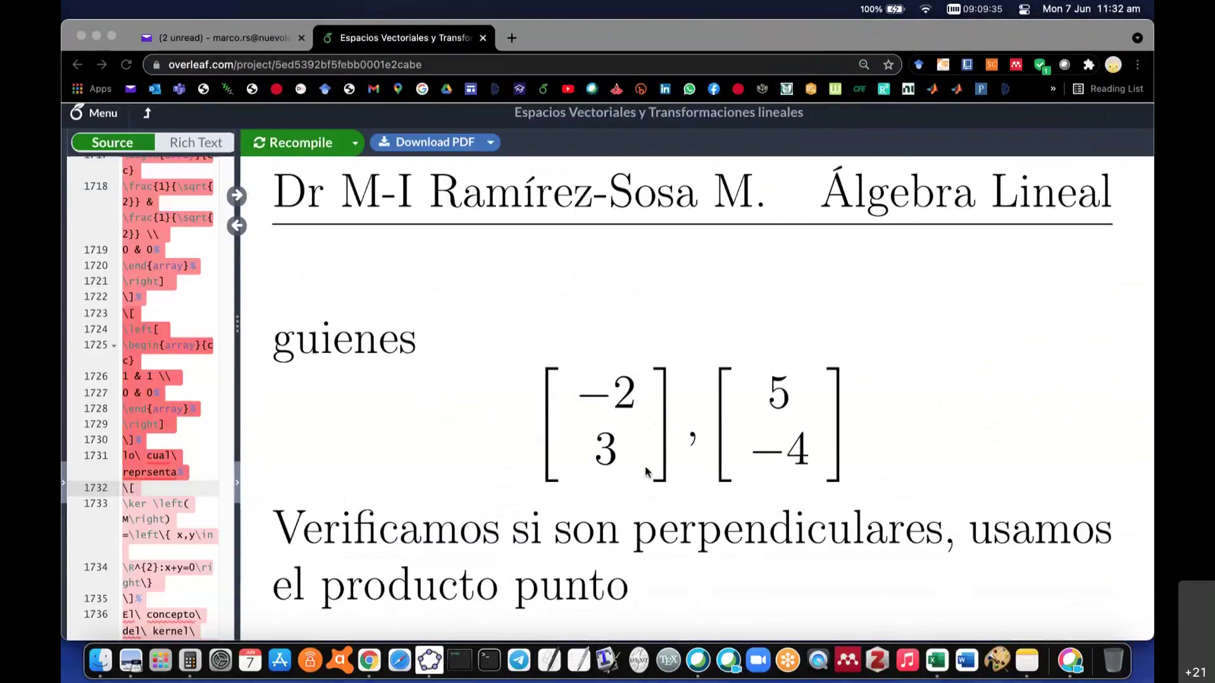
# Start a new blank GeoGebra construction without saving and centre the view on the origin.
pyautogui.click(429, 660)
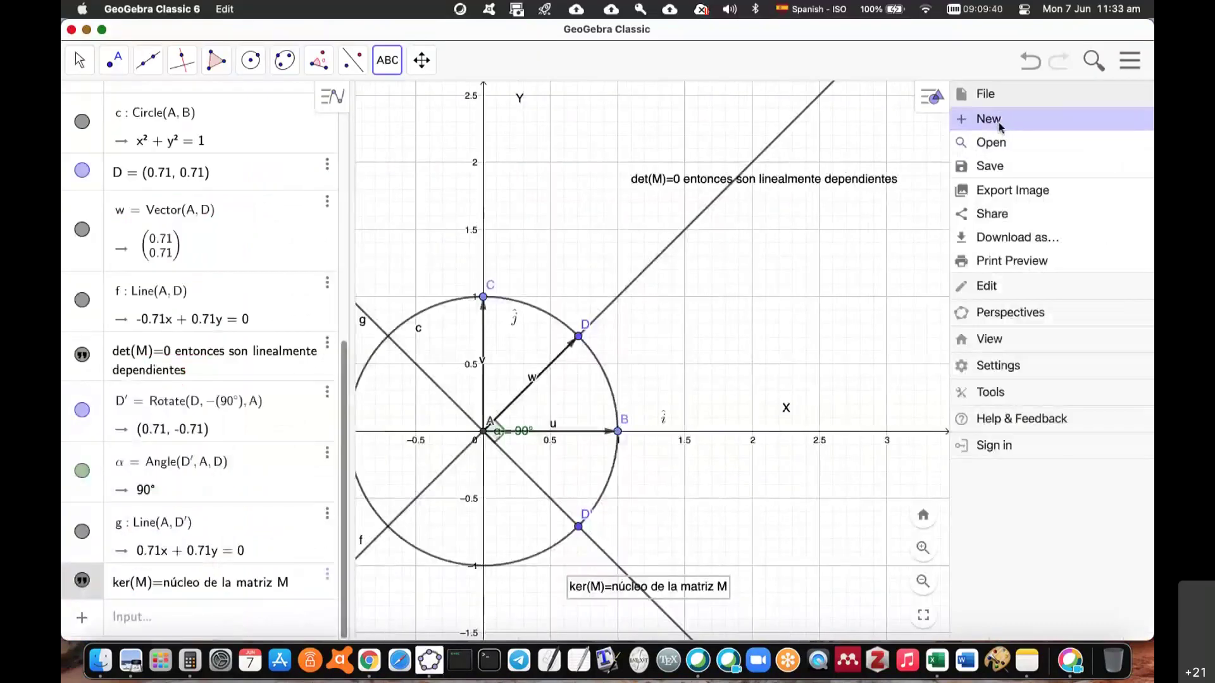
pyautogui.click(1000, 126)
pyautogui.click(707, 392)
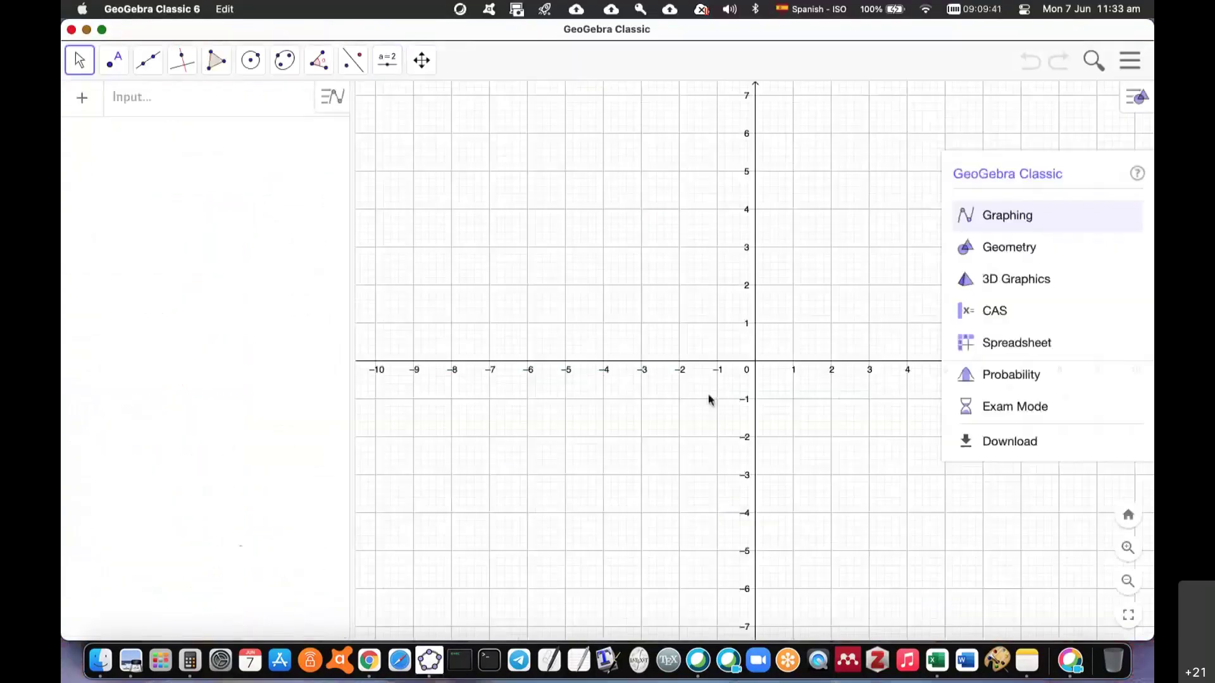
pyautogui.scroll(2, 697, 429)
pyautogui.scroll(2, 697, 429)
pyautogui.scroll(2, 697, 431)
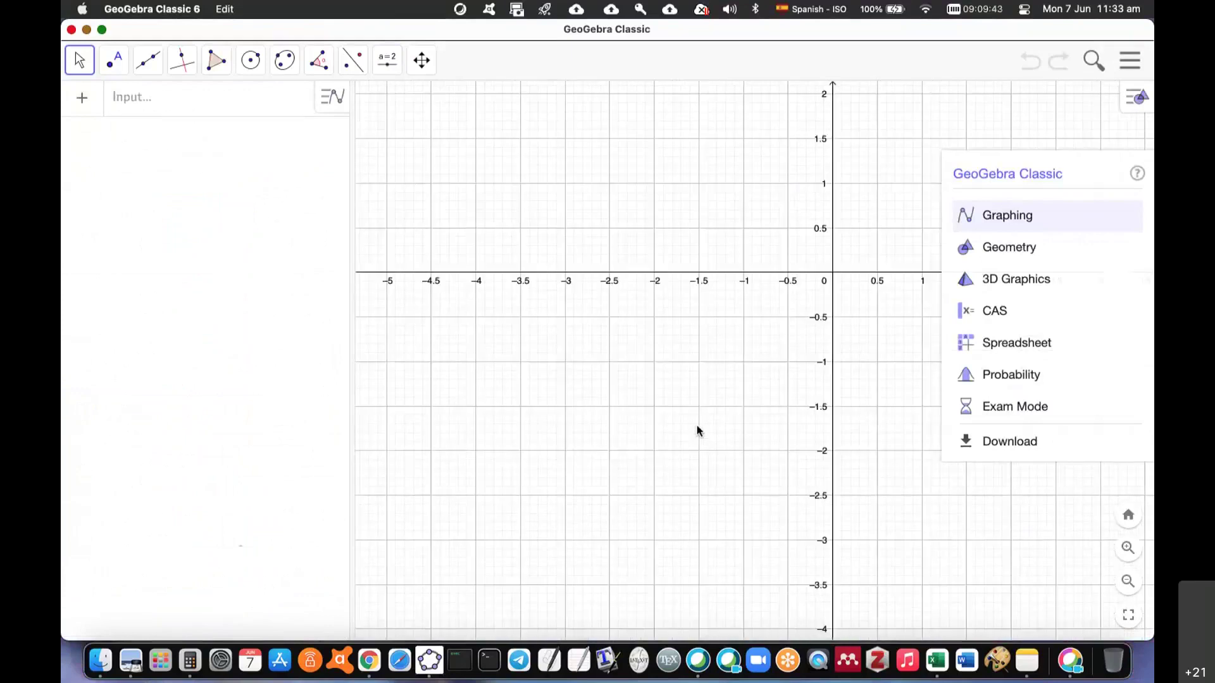
pyautogui.moveTo(777, 395); pyautogui.dragTo(518, 508)
# Draw the unit circle centred at (0, 0) through (1, 0), checking the vectors in Overleaf.
pyautogui.click(252, 62)
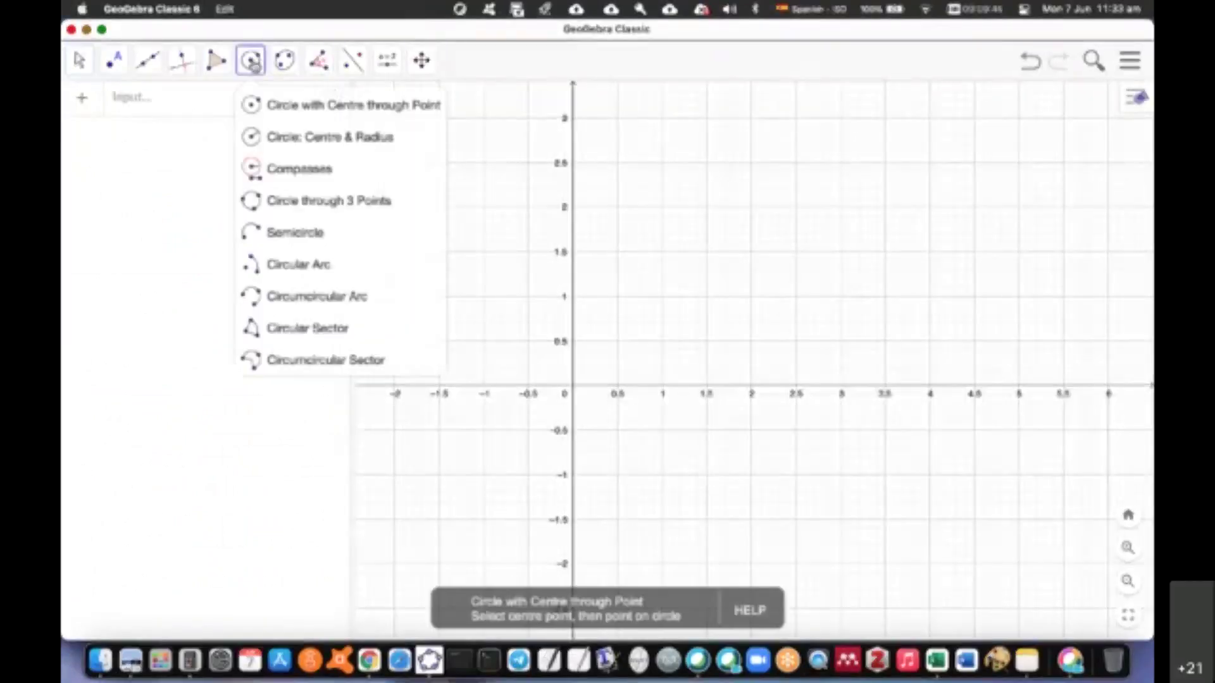
pyautogui.click(294, 115)
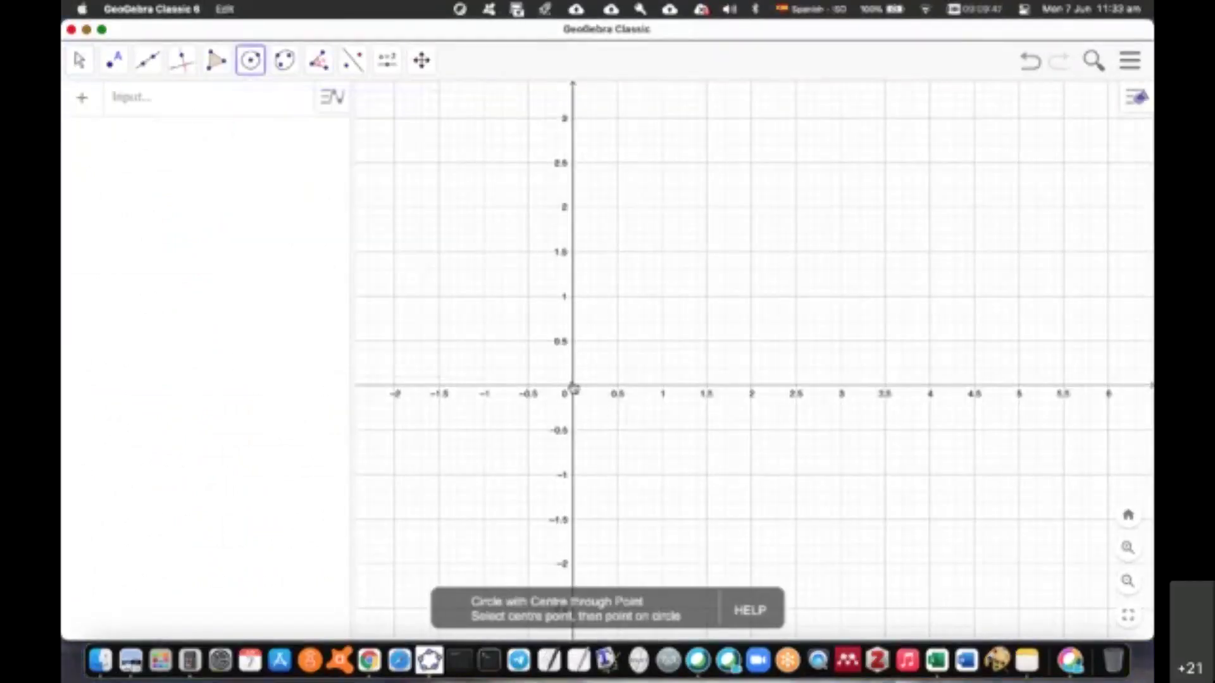
pyautogui.click(573, 386)
pyautogui.click(664, 394)
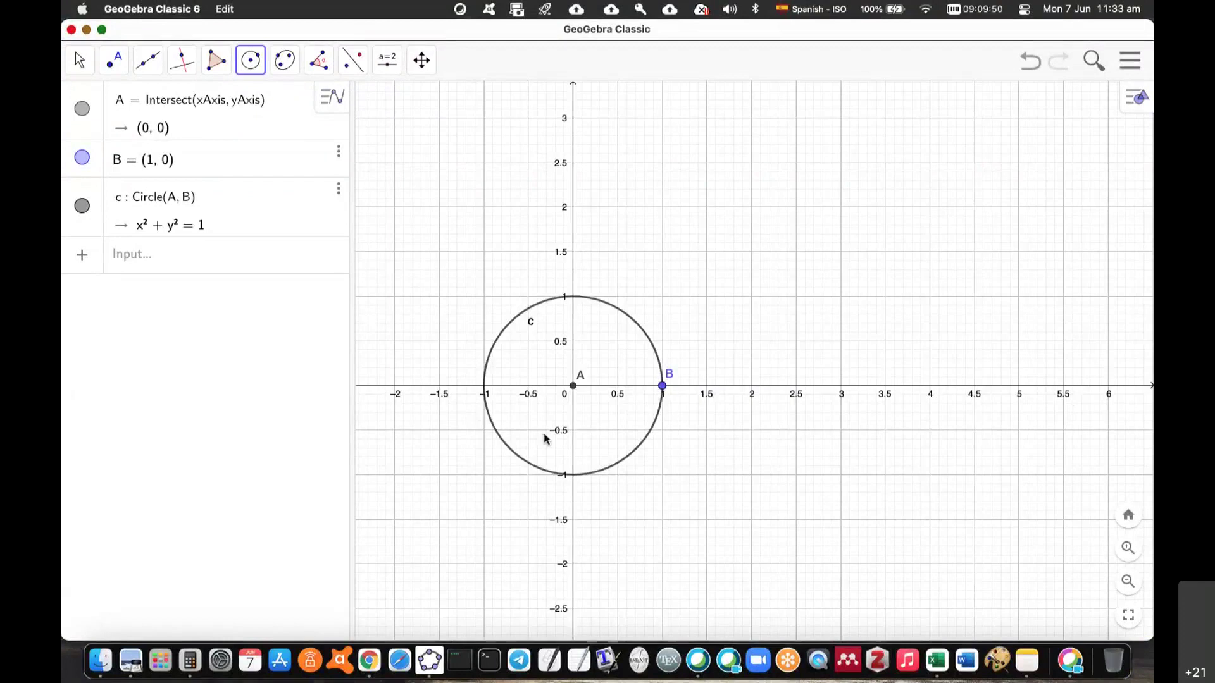
pyautogui.press('super+Tab')
pyautogui.press('super+Tab')
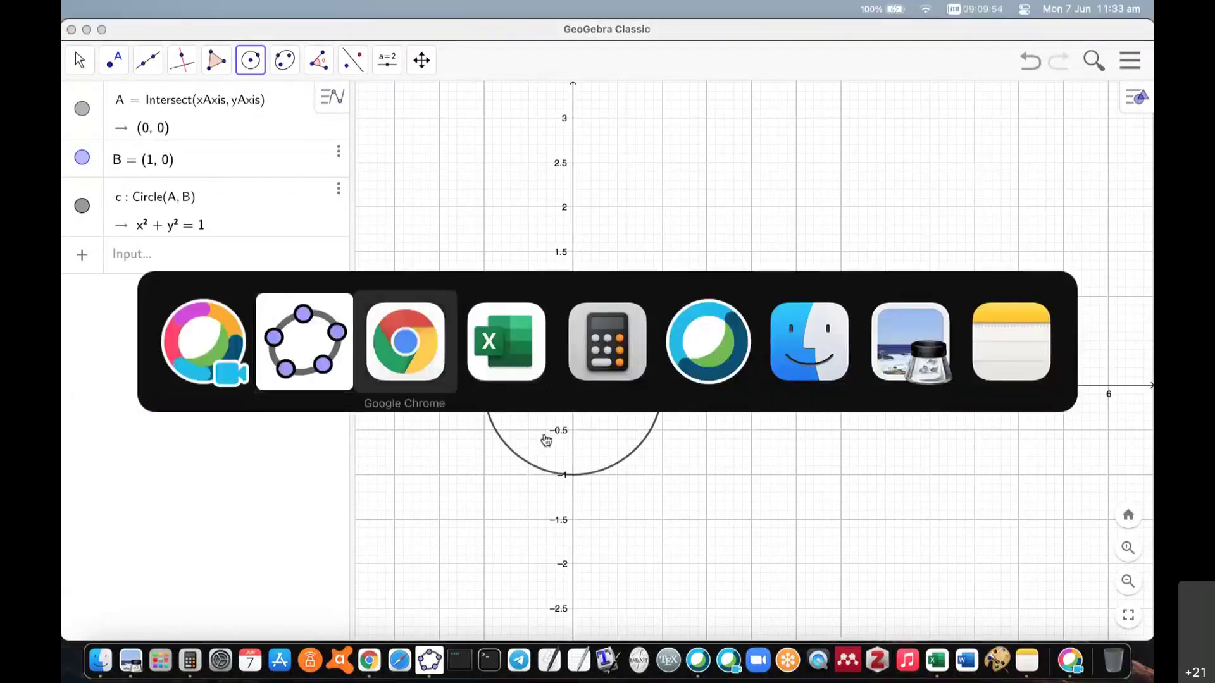
pyautogui.press('super+Tab')
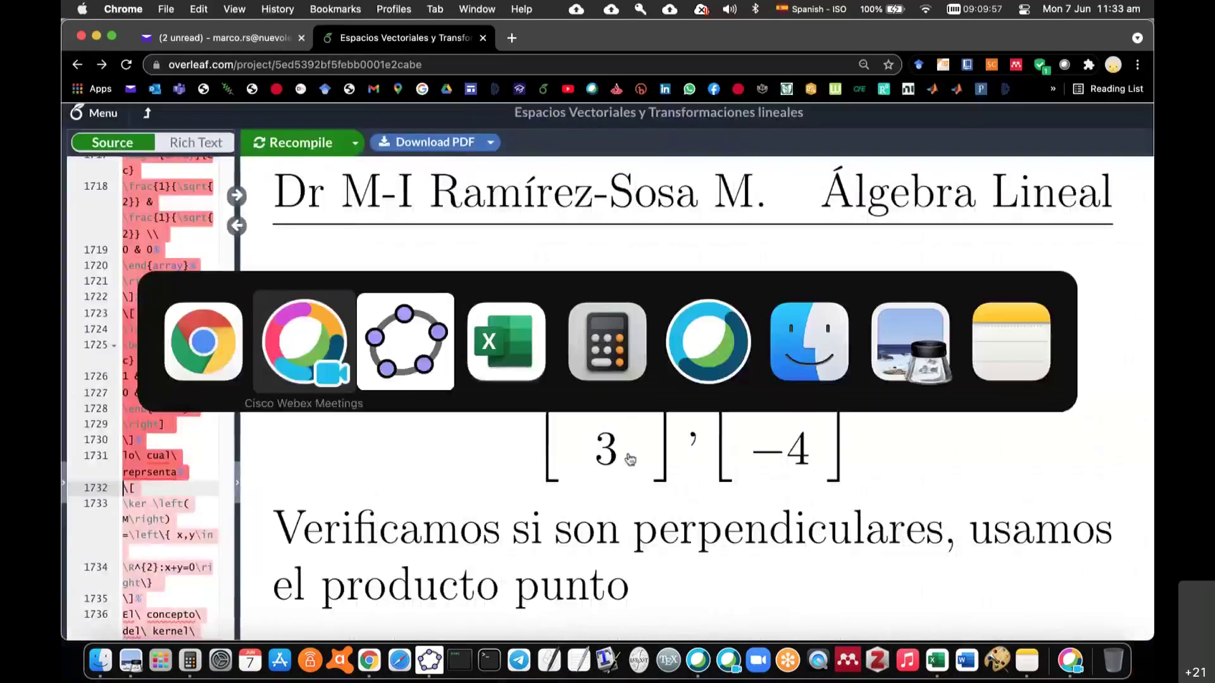
pyautogui.press('super+Tab')
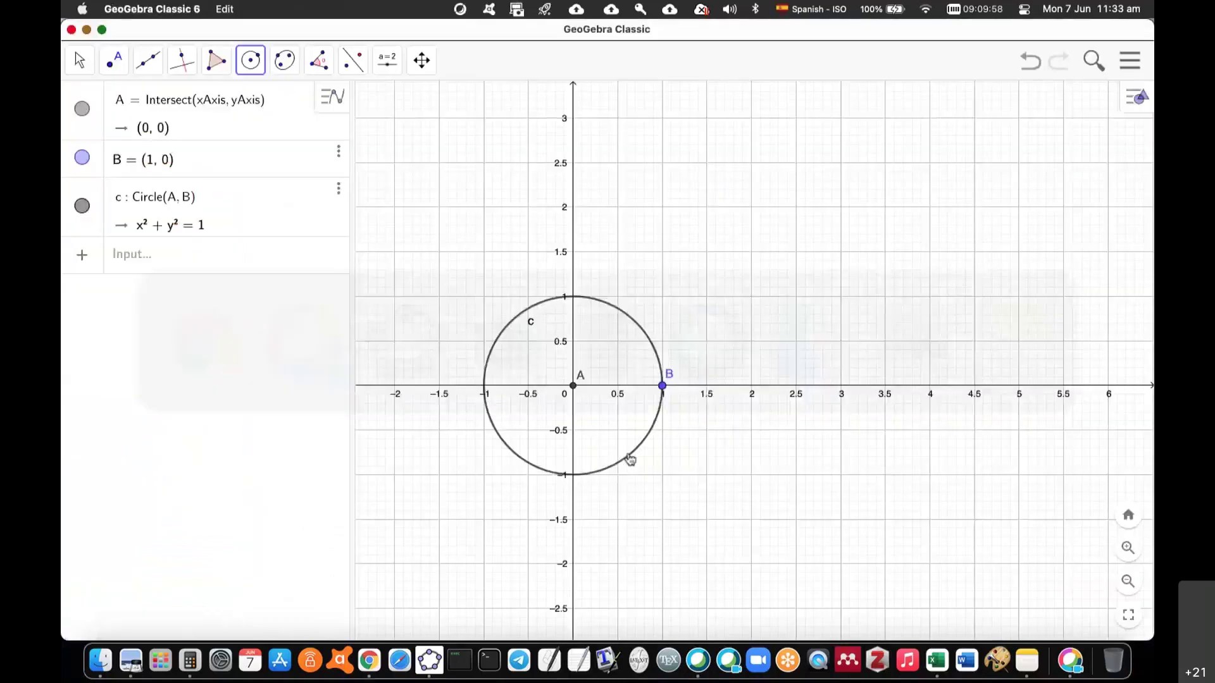
pyautogui.click(148, 60)
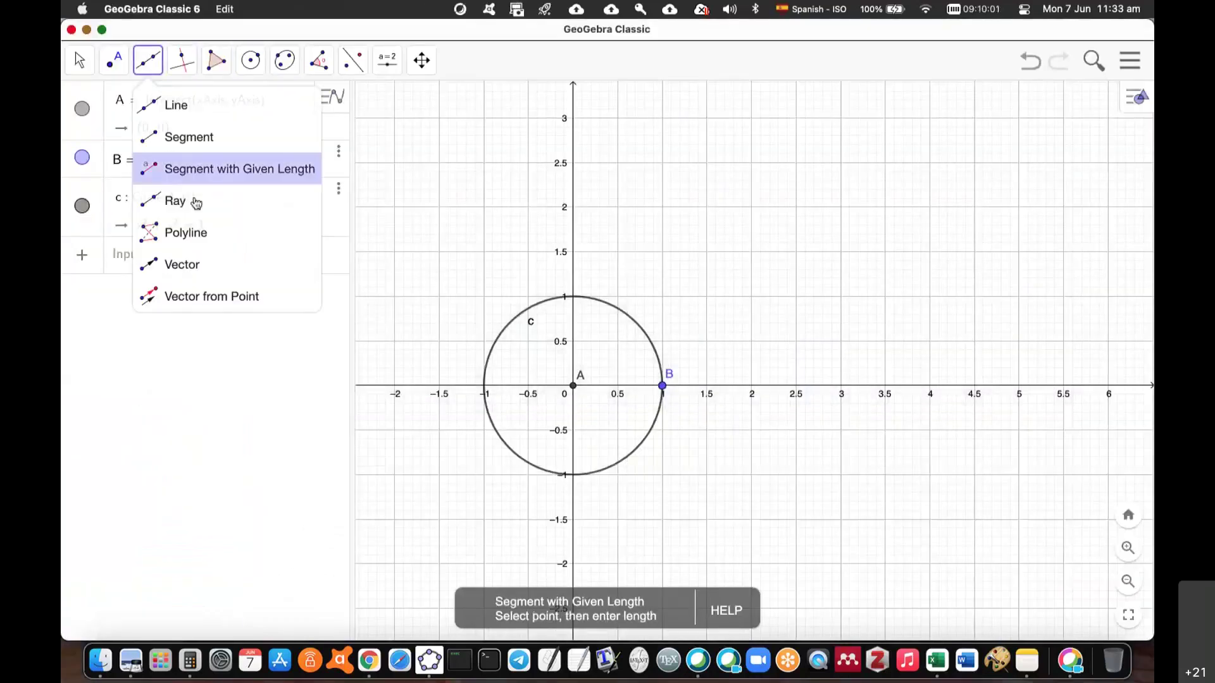
# Draw vector u from origin A to the point (-2, 3).
pyautogui.click(182, 265)
pyautogui.click(573, 385)
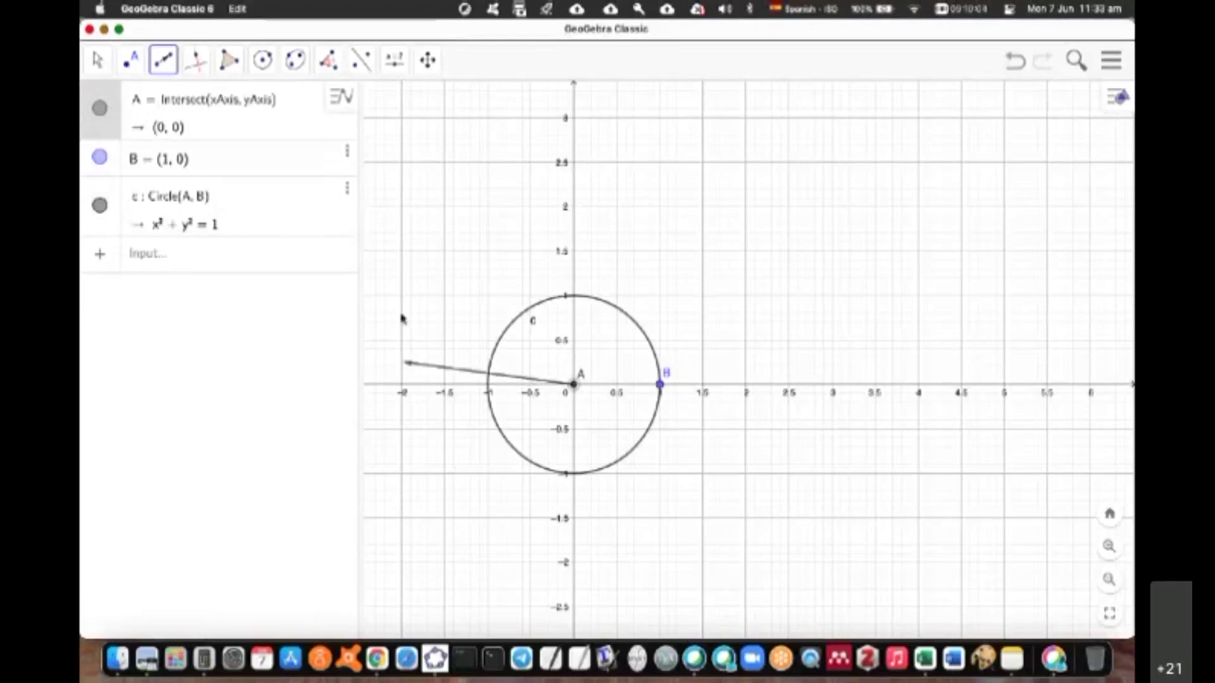
pyautogui.click(401, 118)
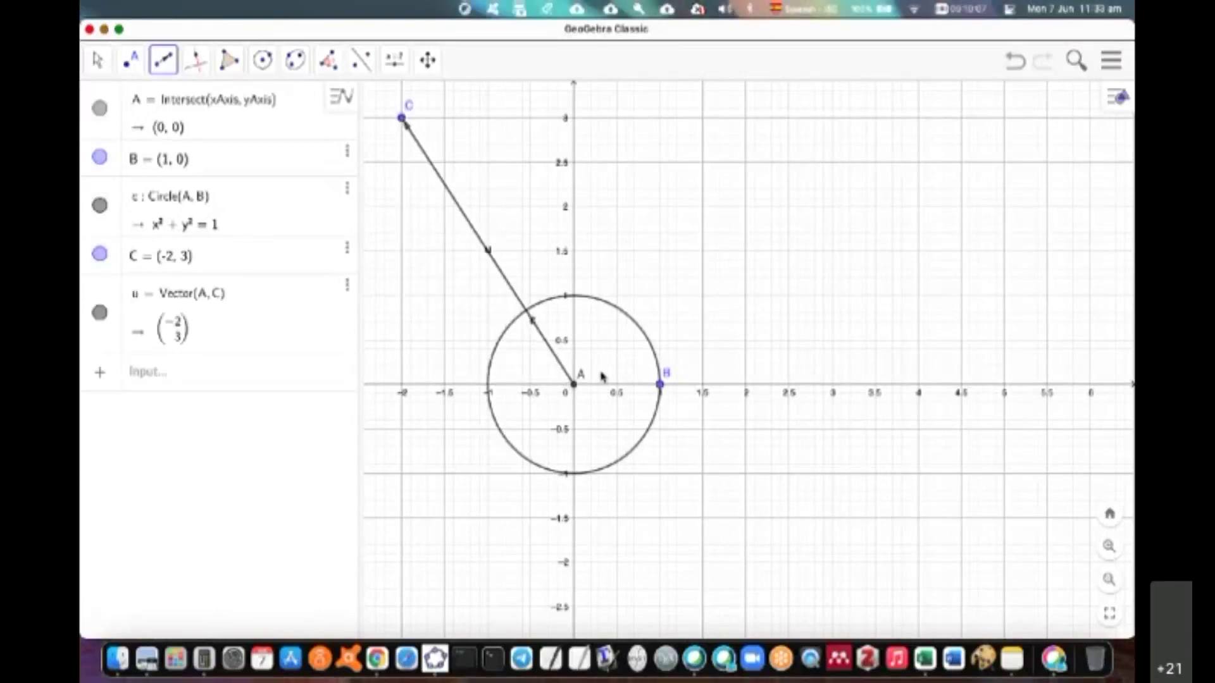
pyautogui.click(87, 61)
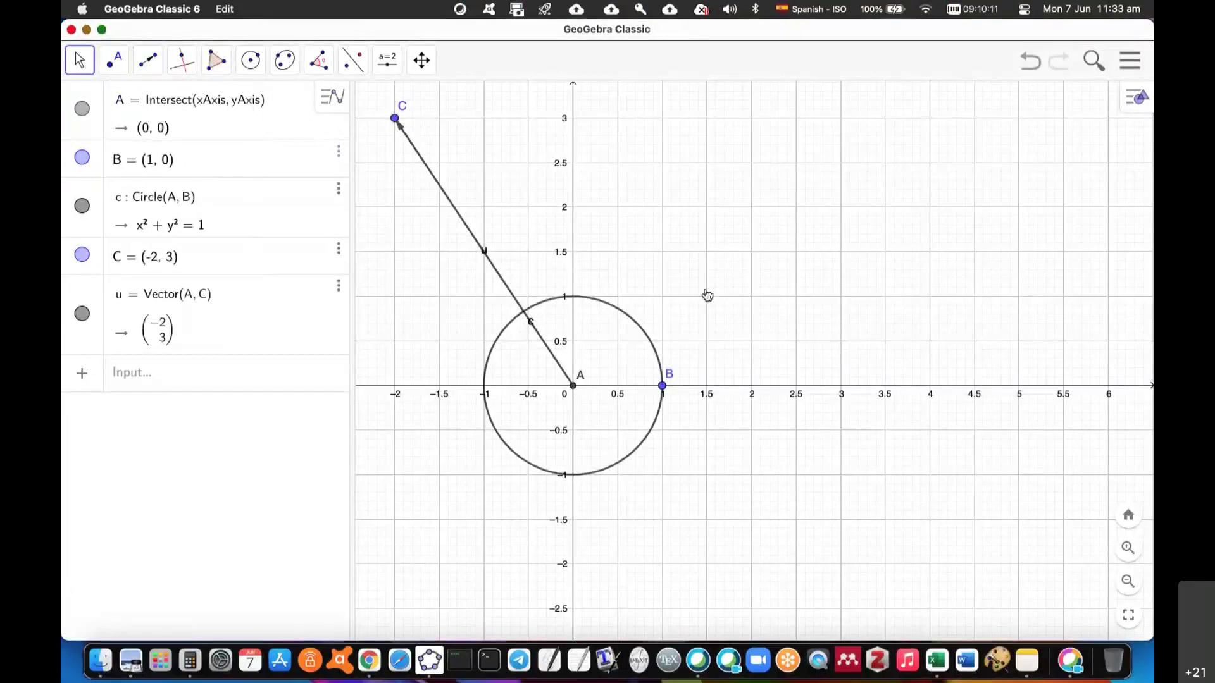
pyautogui.moveTo(705, 293); pyautogui.dragTo(655, 157)
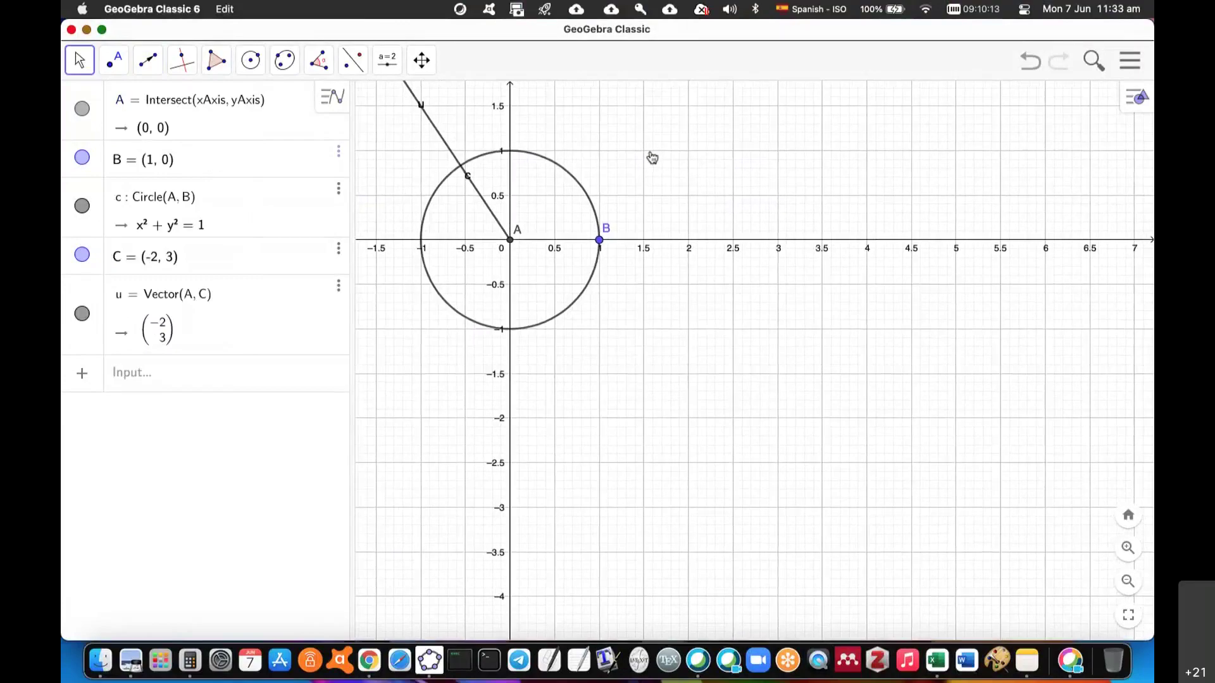
pyautogui.press('super+Tab')
pyautogui.press('super+Tab')
pyautogui.press('super+Tab')
pyautogui.press('super+Tab')
pyautogui.press('super+Tab')
pyautogui.press('super+Tab')
pyautogui.press('super+Tab')
pyautogui.press('super+Tab')
pyautogui.press('super+Tab')
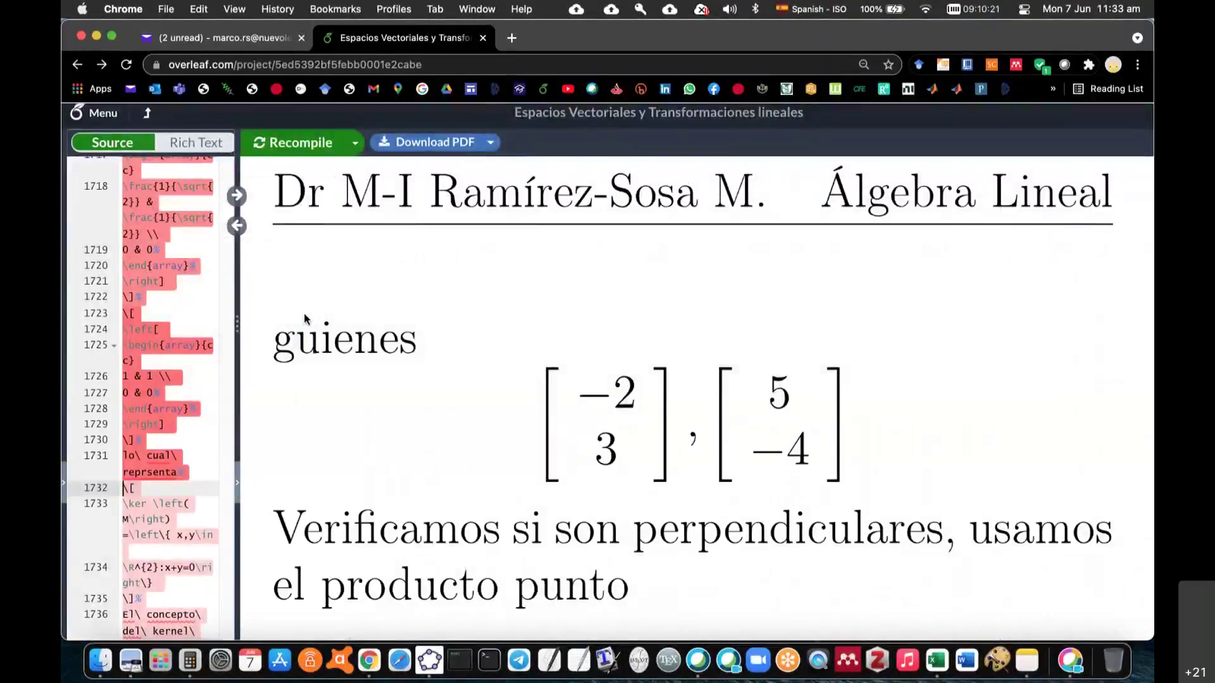
pyautogui.press('super+Tab')
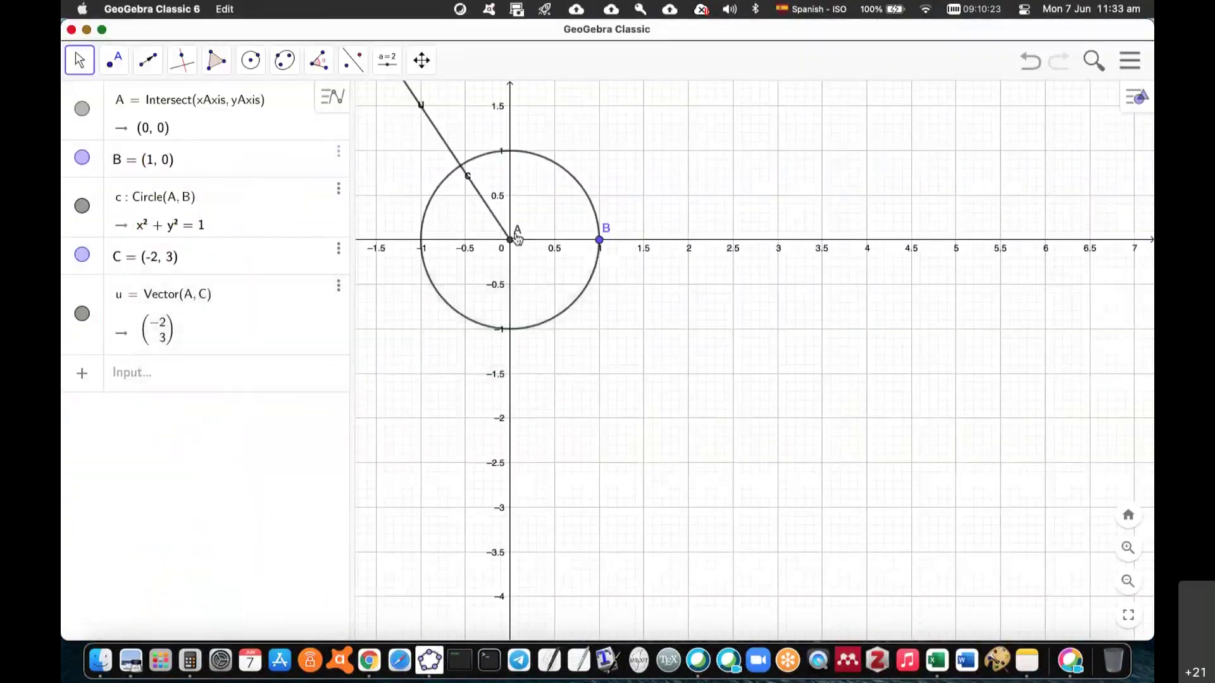
# Draw vector v from origin A to the point (5, -4).
pyautogui.click(516, 238)
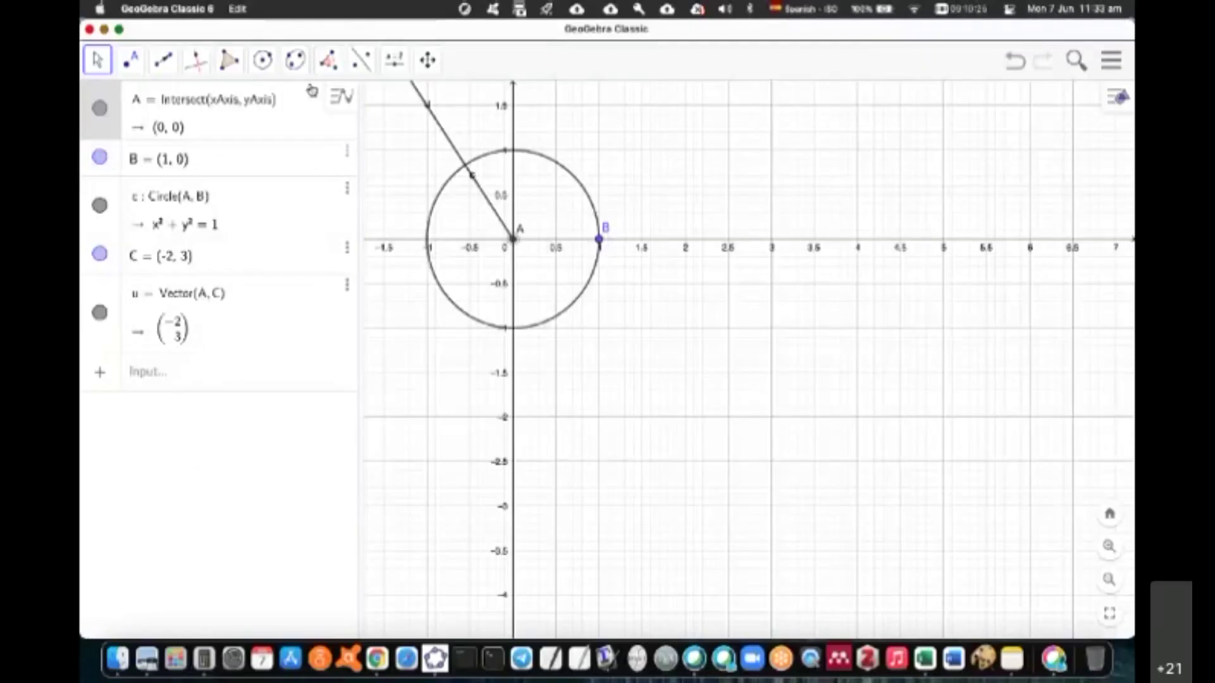
pyautogui.click(163, 61)
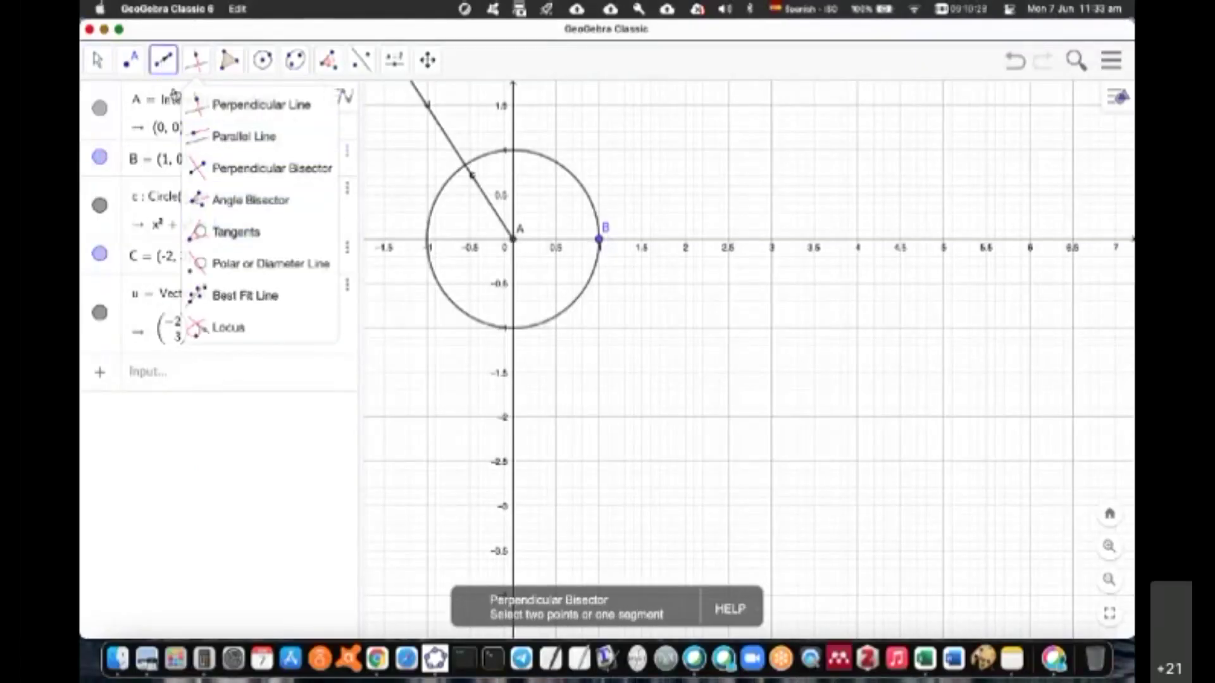
pyautogui.click(196, 263)
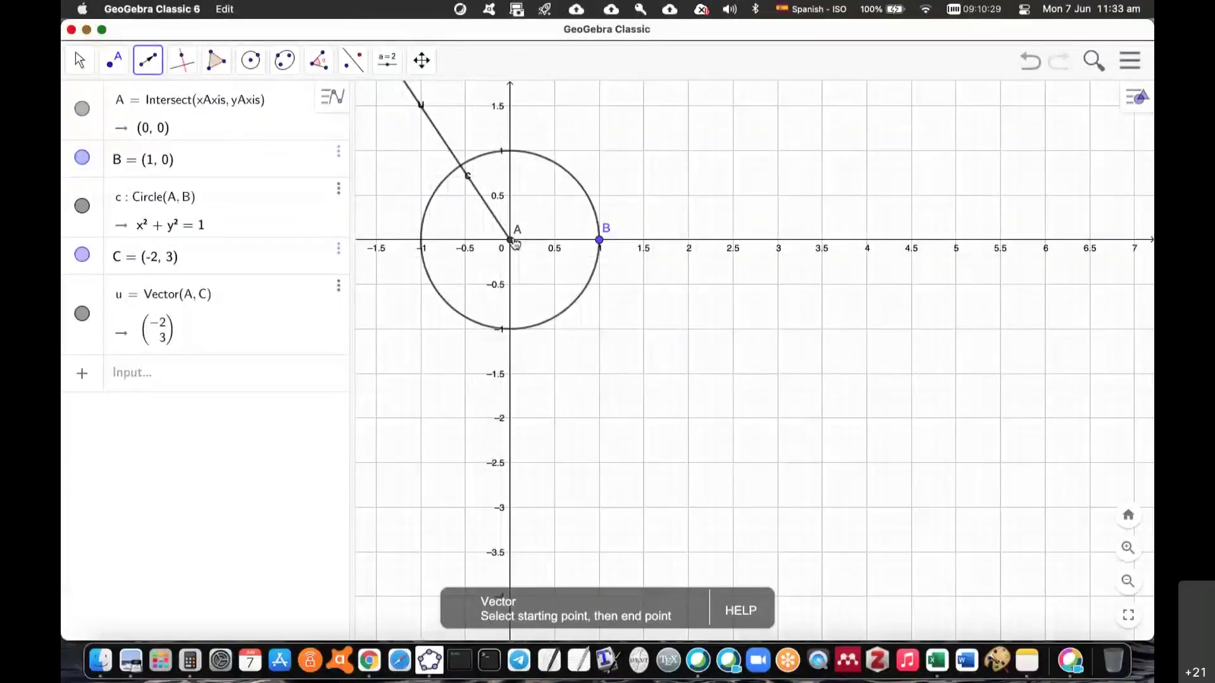
pyautogui.click(513, 240)
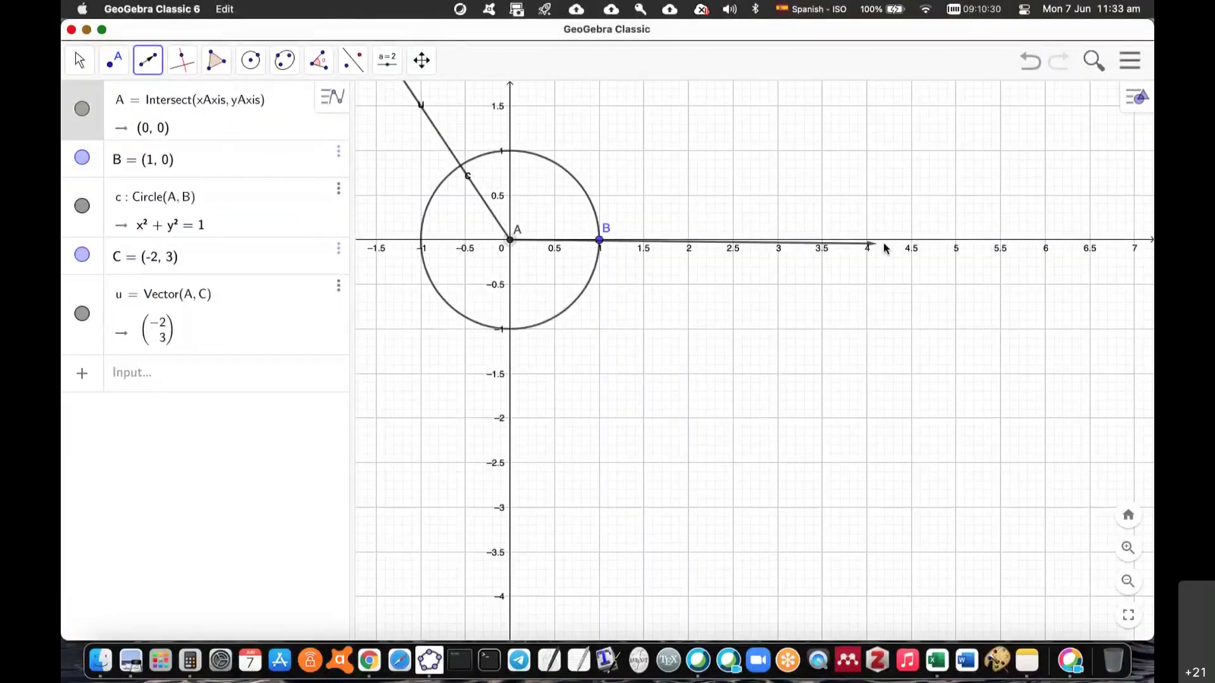
pyautogui.click(956, 597)
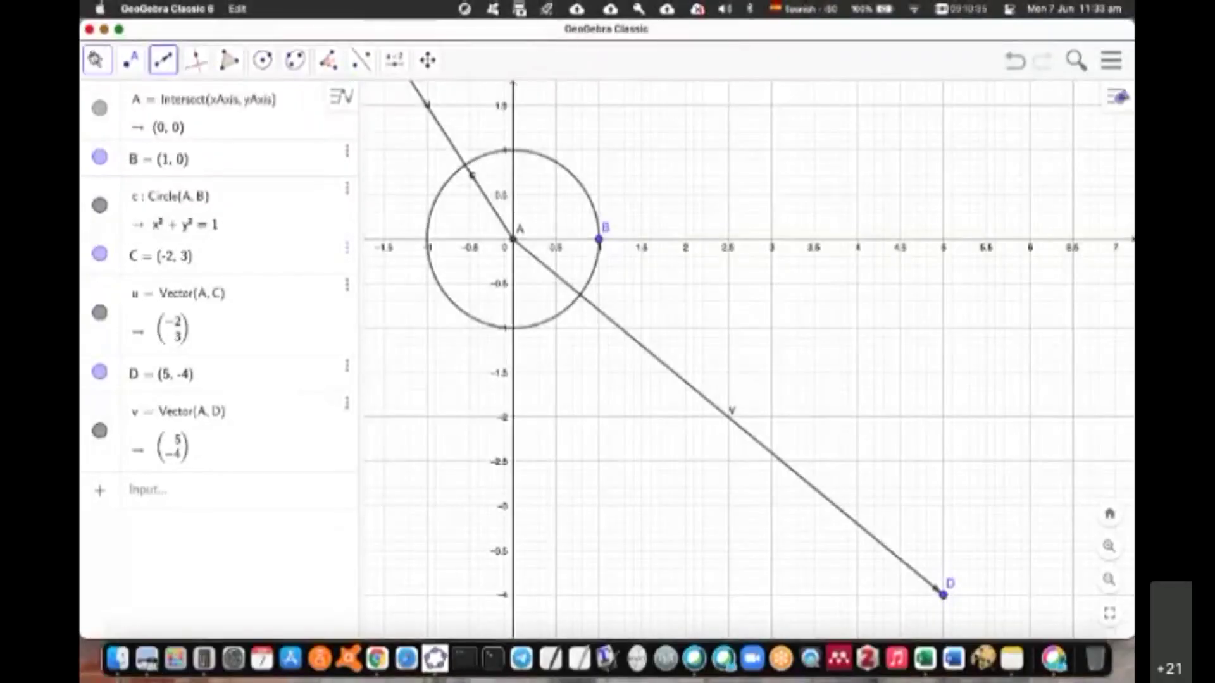
# Pan and zoom the graph so points C and D are both visible.
pyautogui.click(97, 60)
pyautogui.scroll(-2, 709, 209)
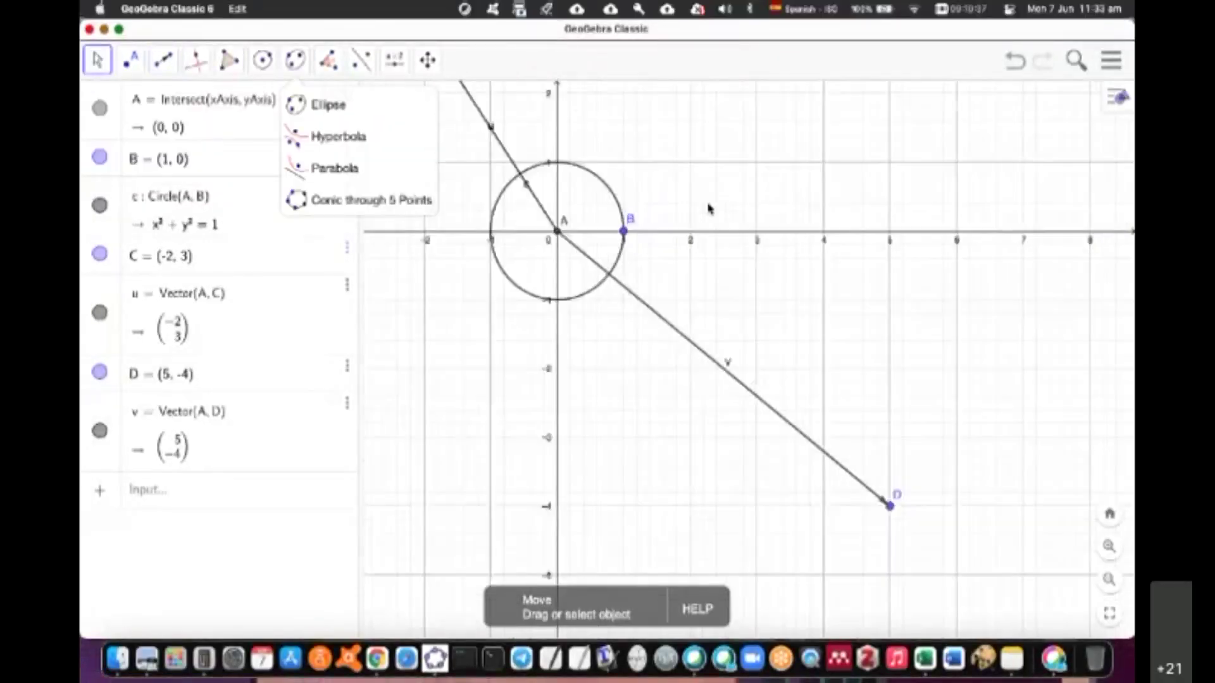
pyautogui.scroll(-3, 708, 209)
pyautogui.moveTo(735, 198)
pyautogui.mouseDown()
pyautogui.moveTo(803, 358)
pyautogui.moveTo(825, 264)
pyautogui.mouseUp()
pyautogui.scroll(3, 804, 358)
pyautogui.scroll(1, 772, 360)
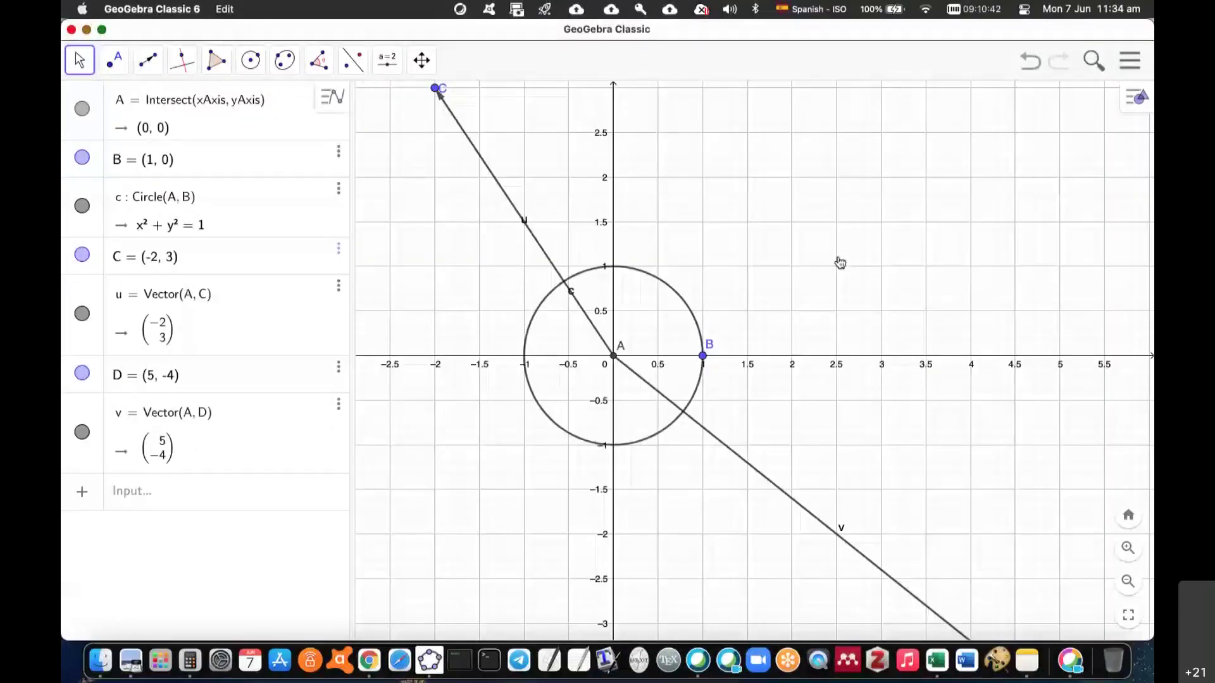
pyautogui.scroll(-2, 840, 263)
pyautogui.scroll(-2, 842, 262)
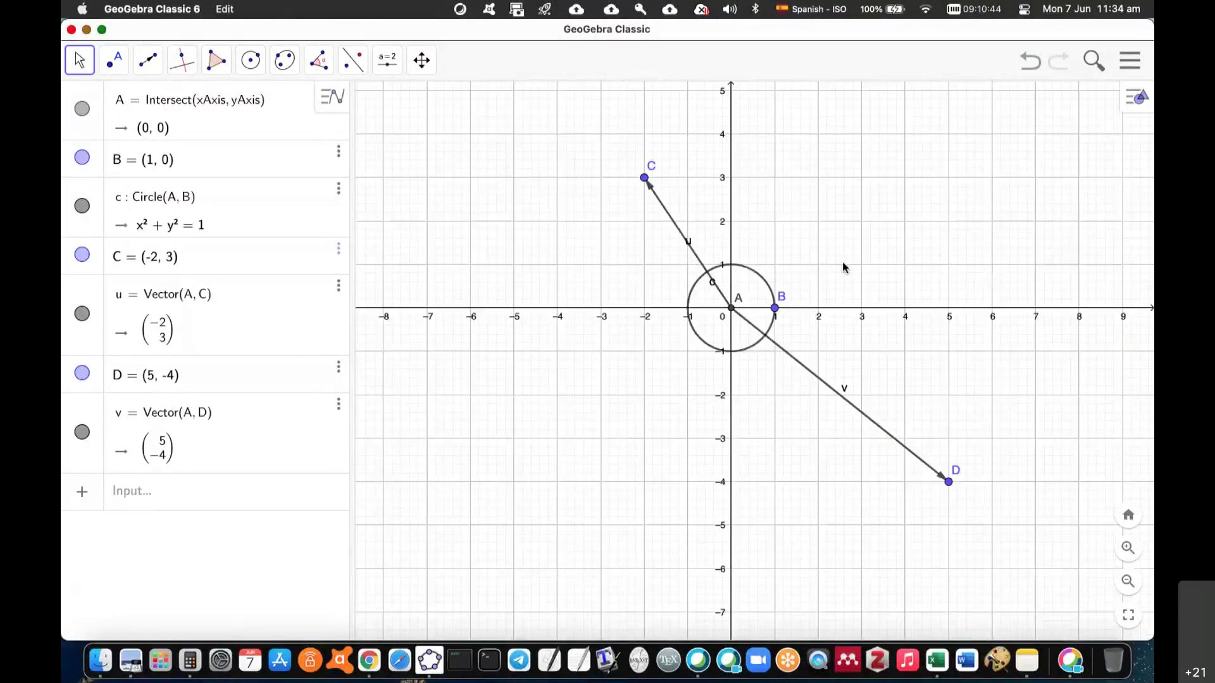
pyautogui.scroll(3, 842, 267)
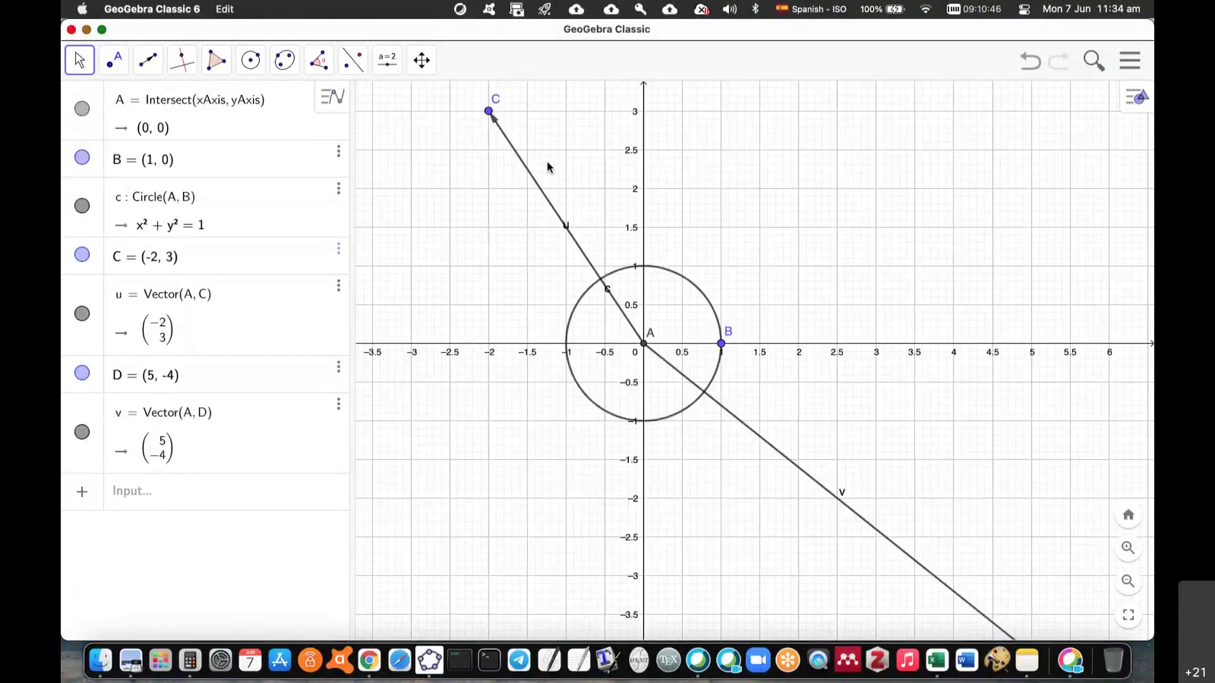
pyautogui.moveTo(836, 343); pyautogui.dragTo(797, 321)
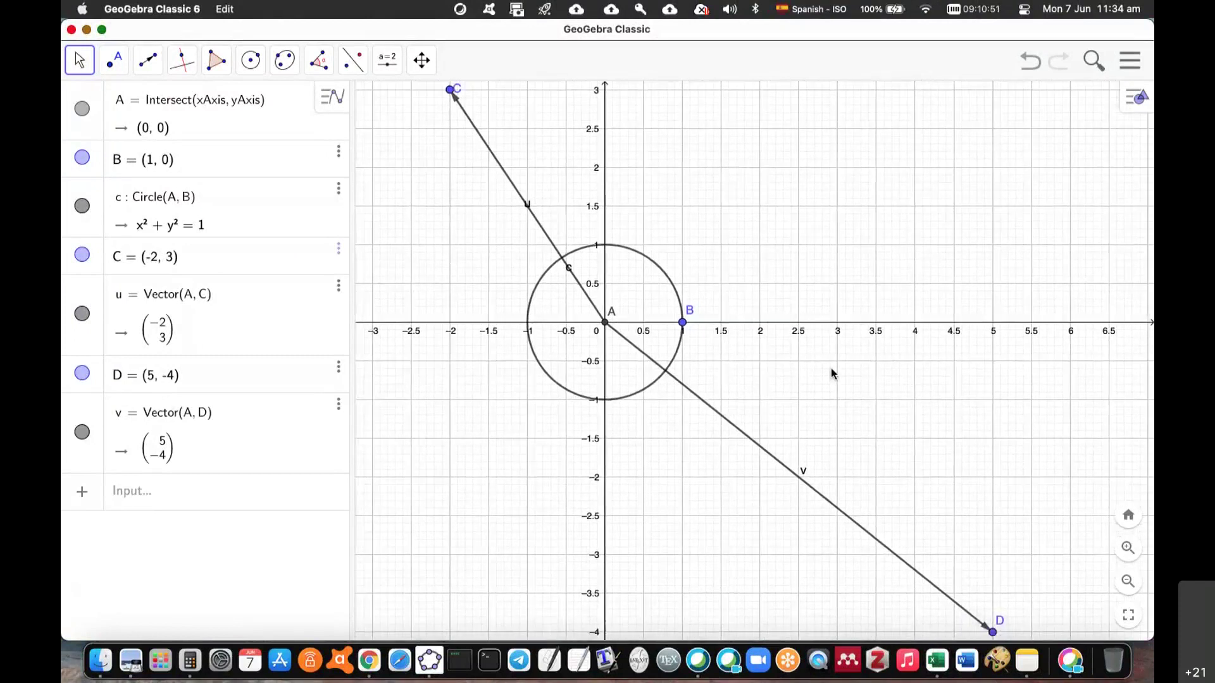
# Measure angle D-A-C between vectors v and u, giving 162.35°.
pyautogui.click(318, 60)
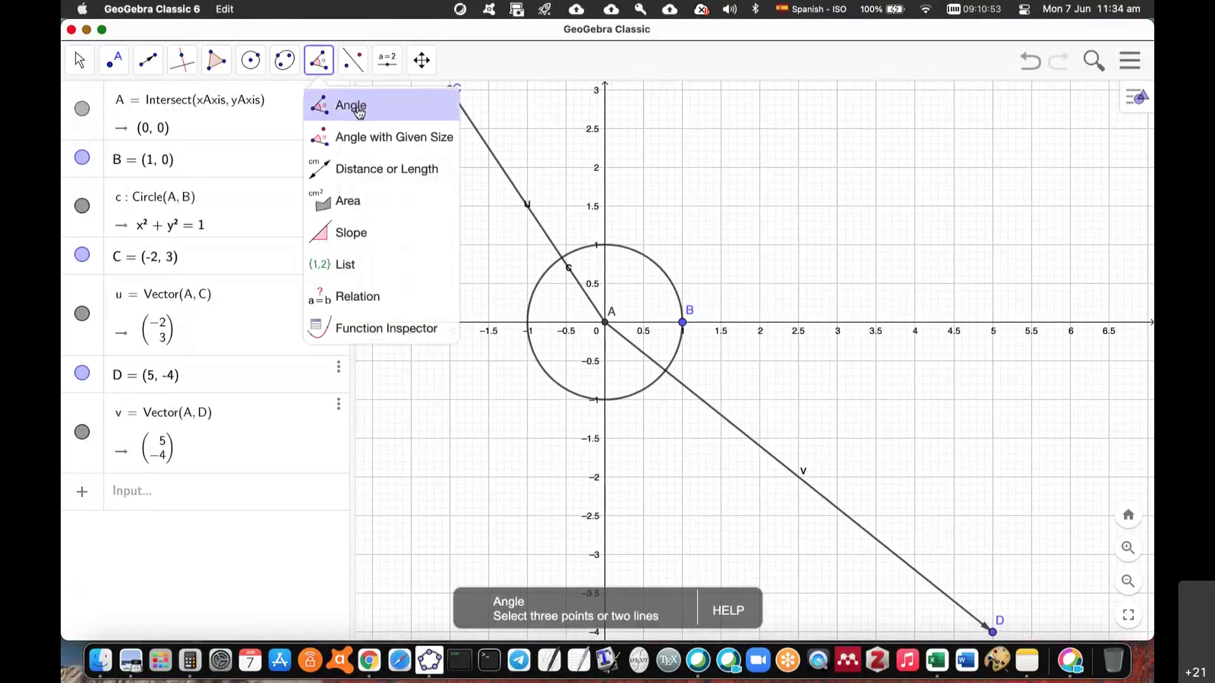
pyautogui.click(349, 105)
pyautogui.click(993, 632)
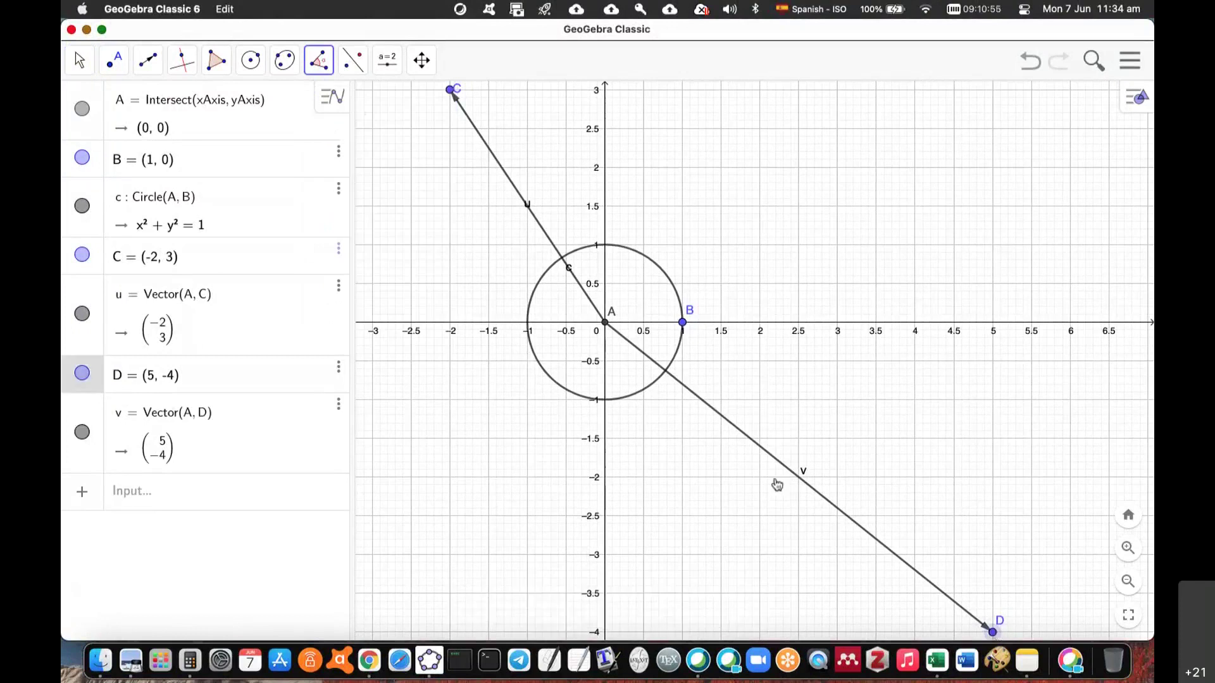
pyautogui.click(605, 322)
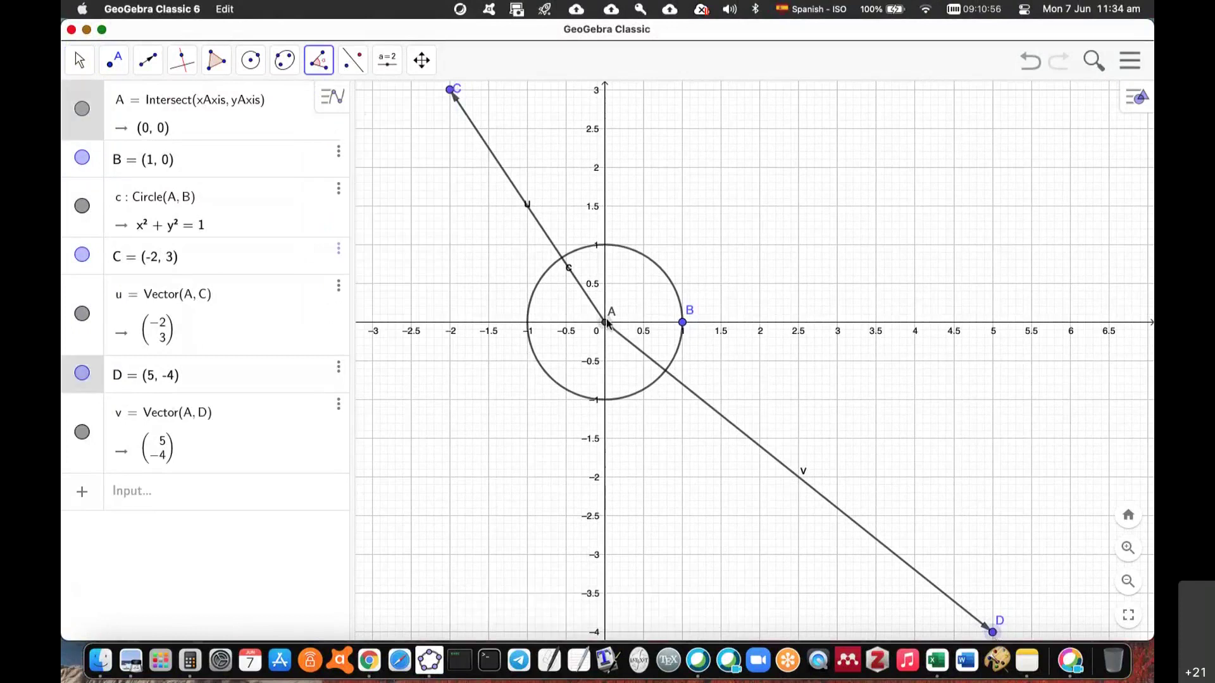
pyautogui.click(450, 89)
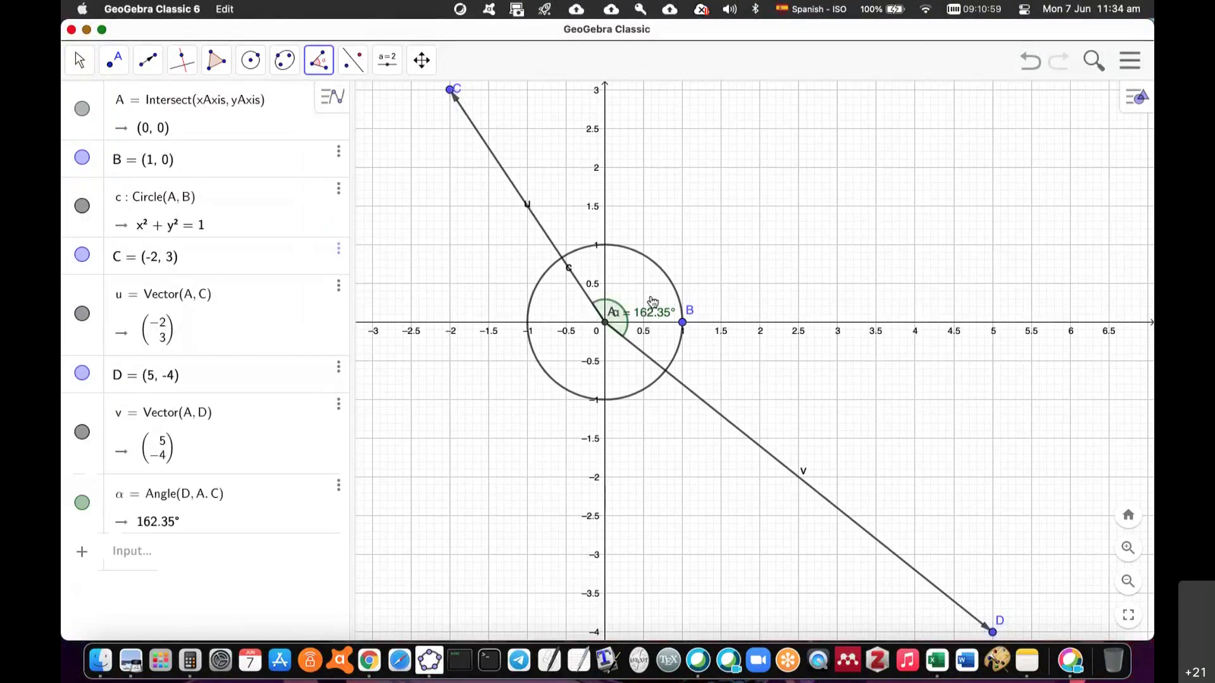
# Move the 162.35° angle label up-right of A and bring up the Overleaf notes.
pyautogui.click(79, 62)
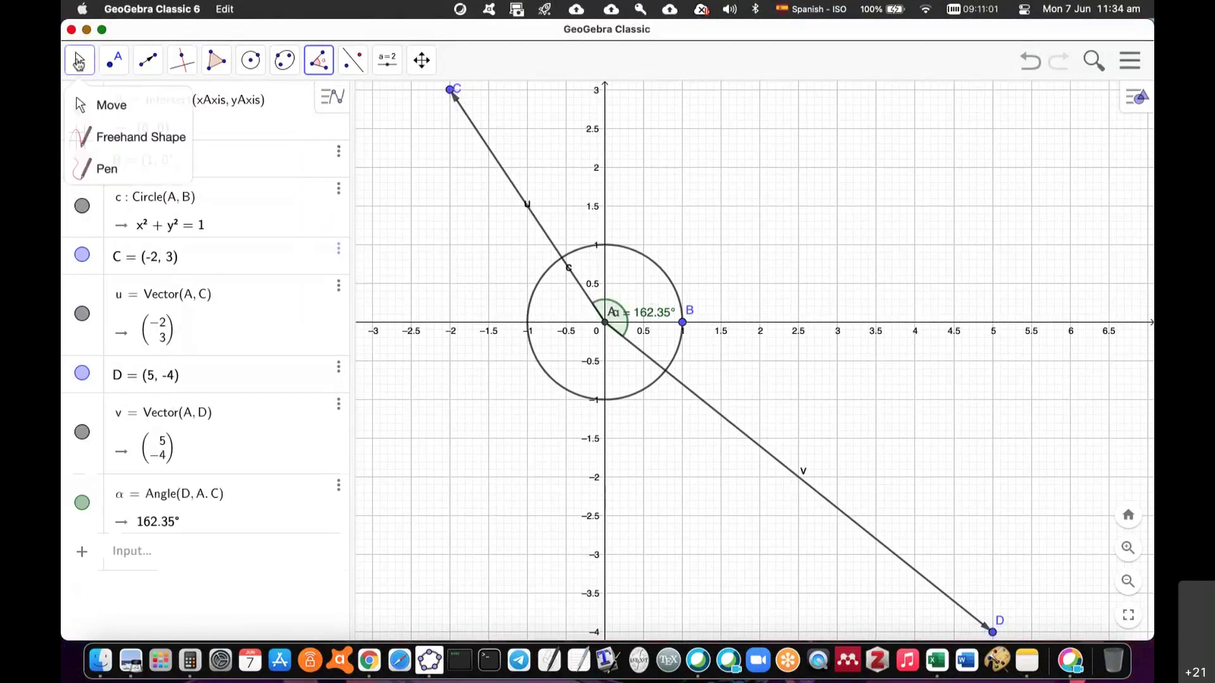
pyautogui.moveTo(664, 317); pyautogui.dragTo(704, 279)
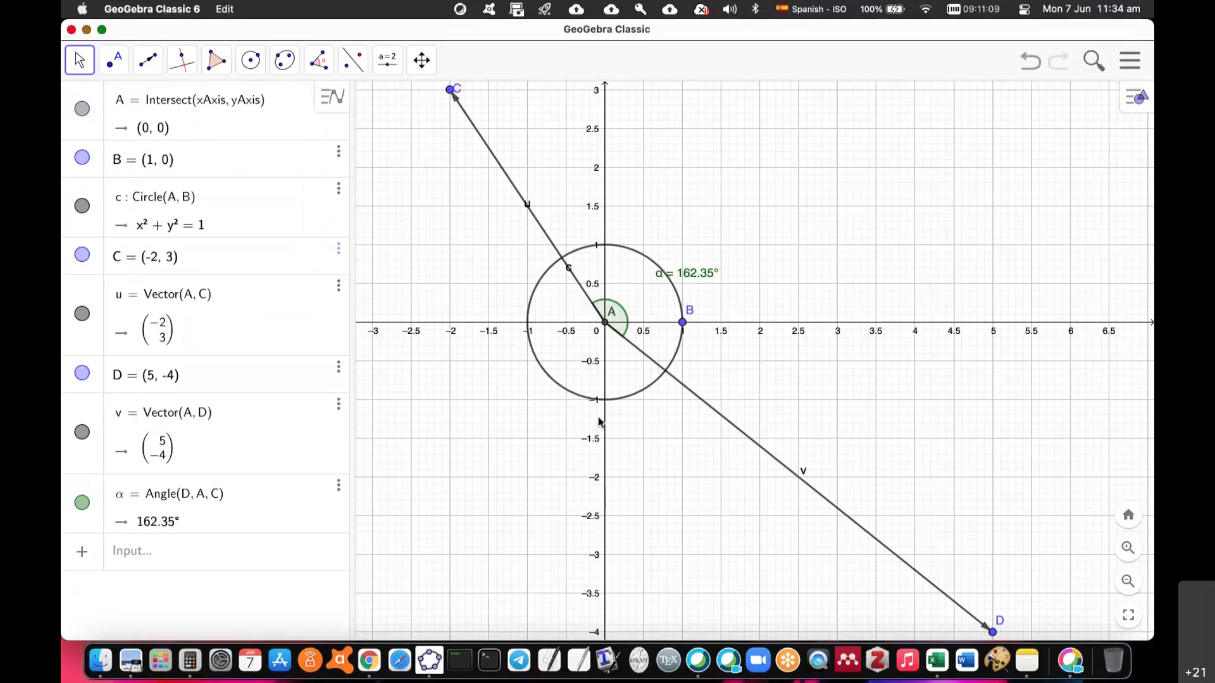
pyautogui.click(368, 660)
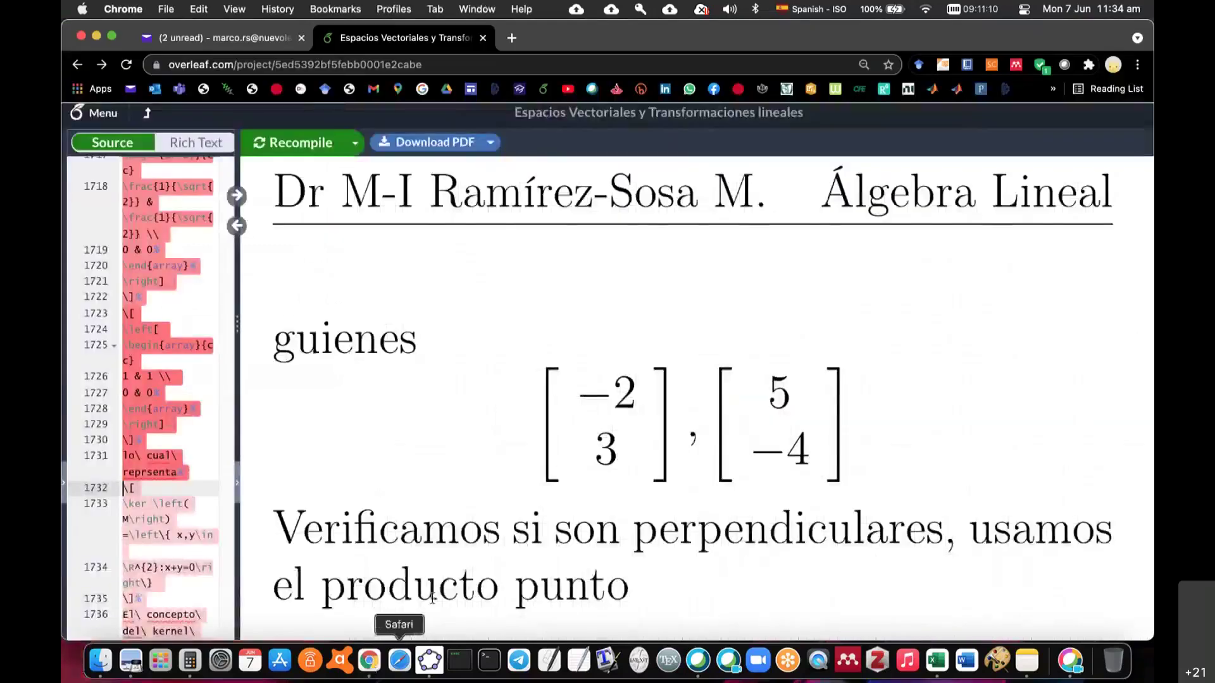
pyautogui.scroll(-5, 633, 487)
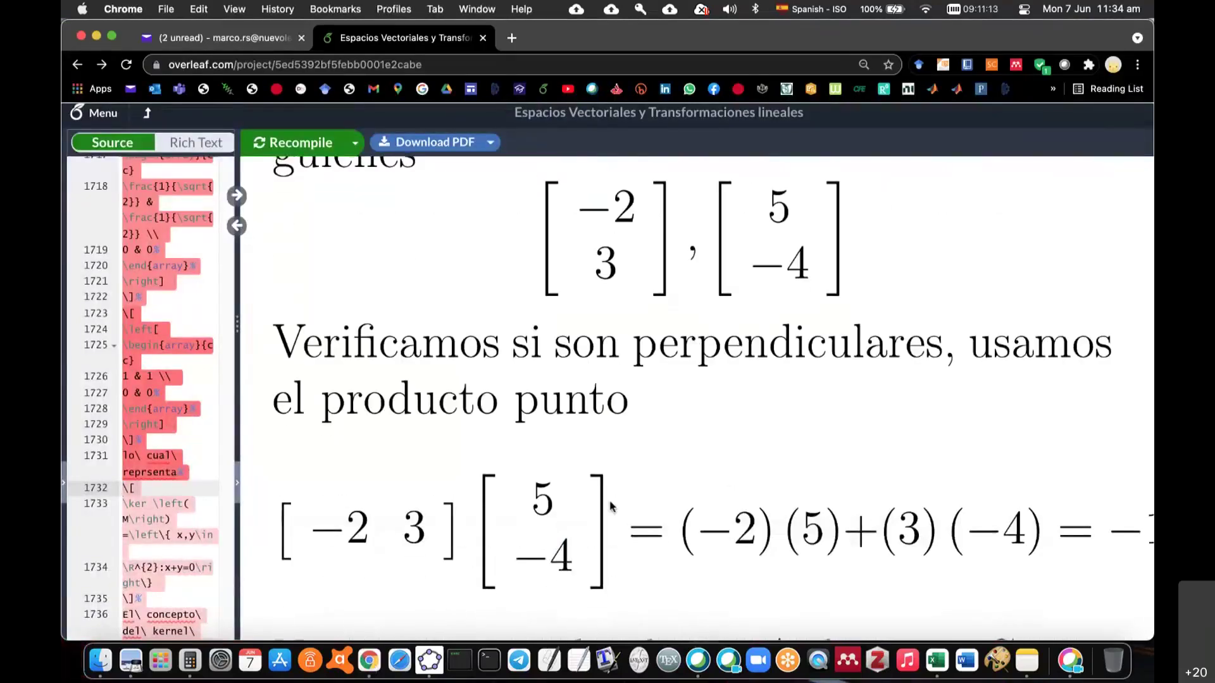
pyautogui.scroll(1, 610, 506)
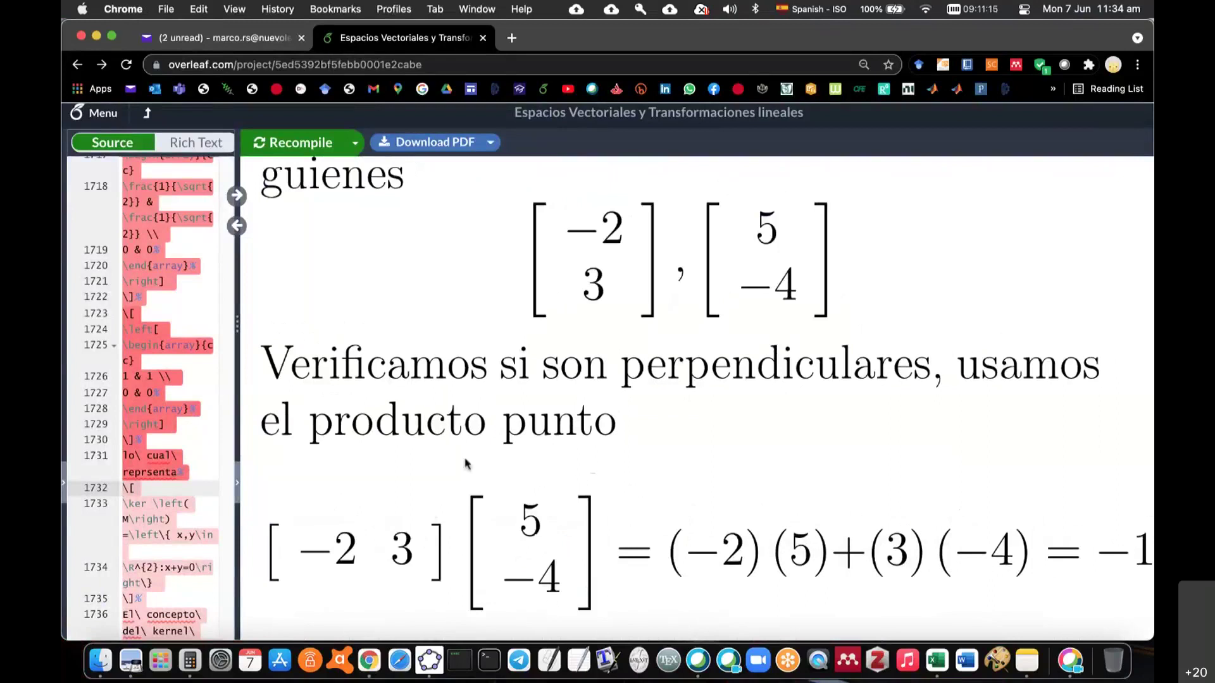
pyautogui.hscroll(3, 670, 538)
pyautogui.hscroll(1, 917, 570)
pyautogui.hscroll(2, 923, 579)
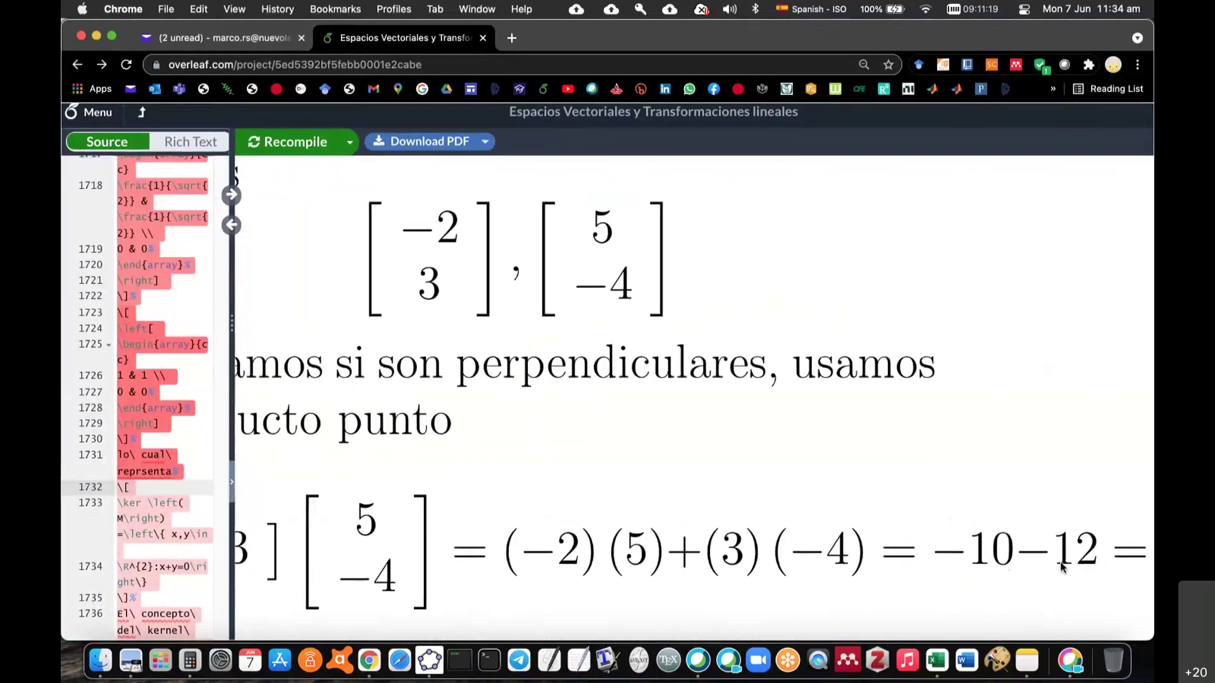
pyautogui.hscroll(2, 1061, 568)
pyautogui.hscroll(1, 1062, 568)
pyautogui.hscroll(-1, 1063, 563)
pyautogui.hscroll(-3, 1066, 544)
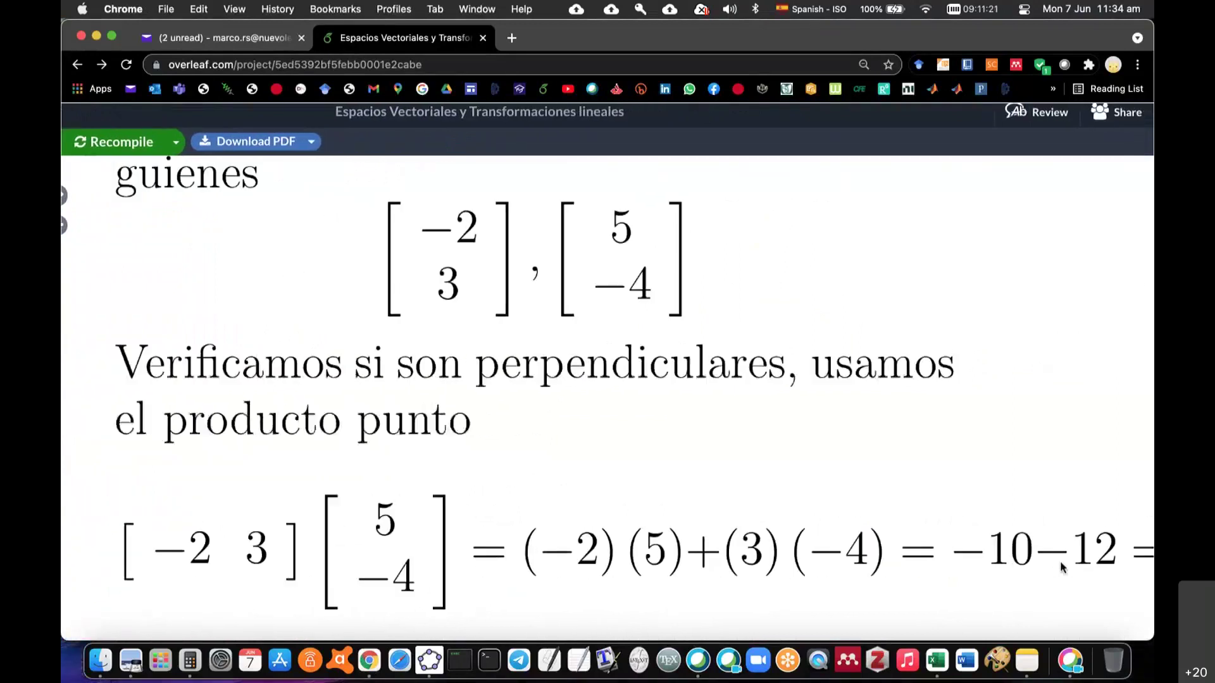
pyautogui.hscroll(-2, 1066, 540)
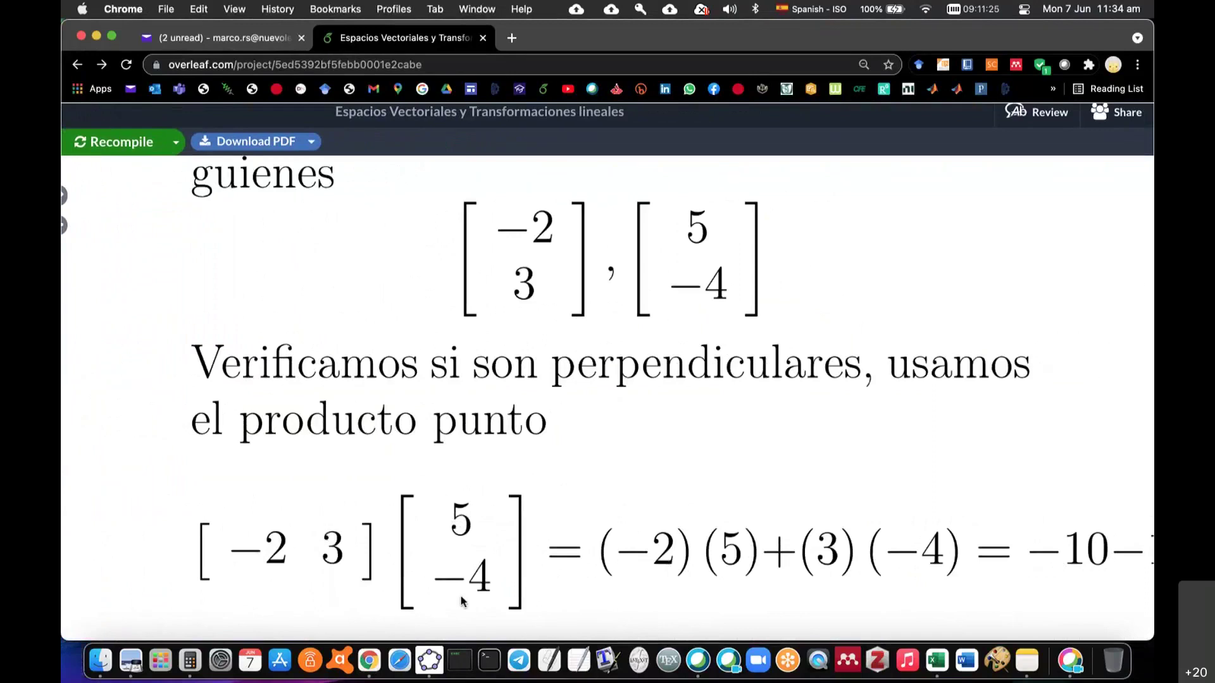
pyautogui.hscroll(2, 905, 563)
pyautogui.hscroll(1, 900, 558)
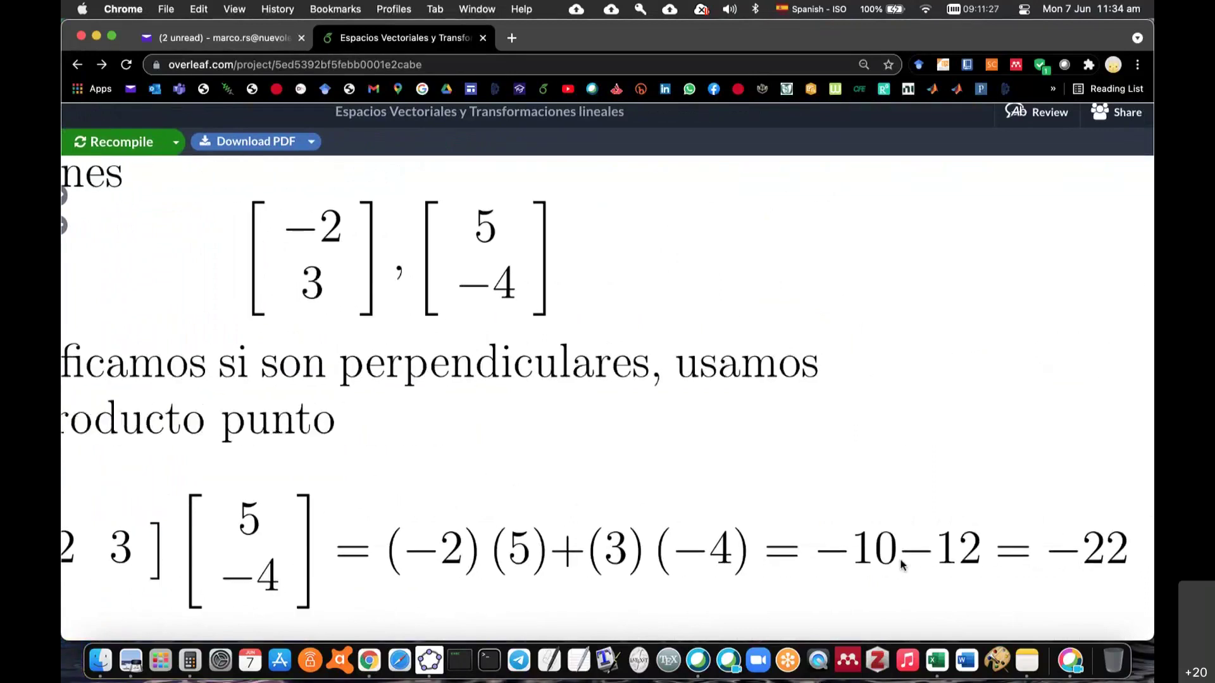
pyautogui.hscroll(-1, 900, 558)
pyautogui.hscroll(-2, 873, 573)
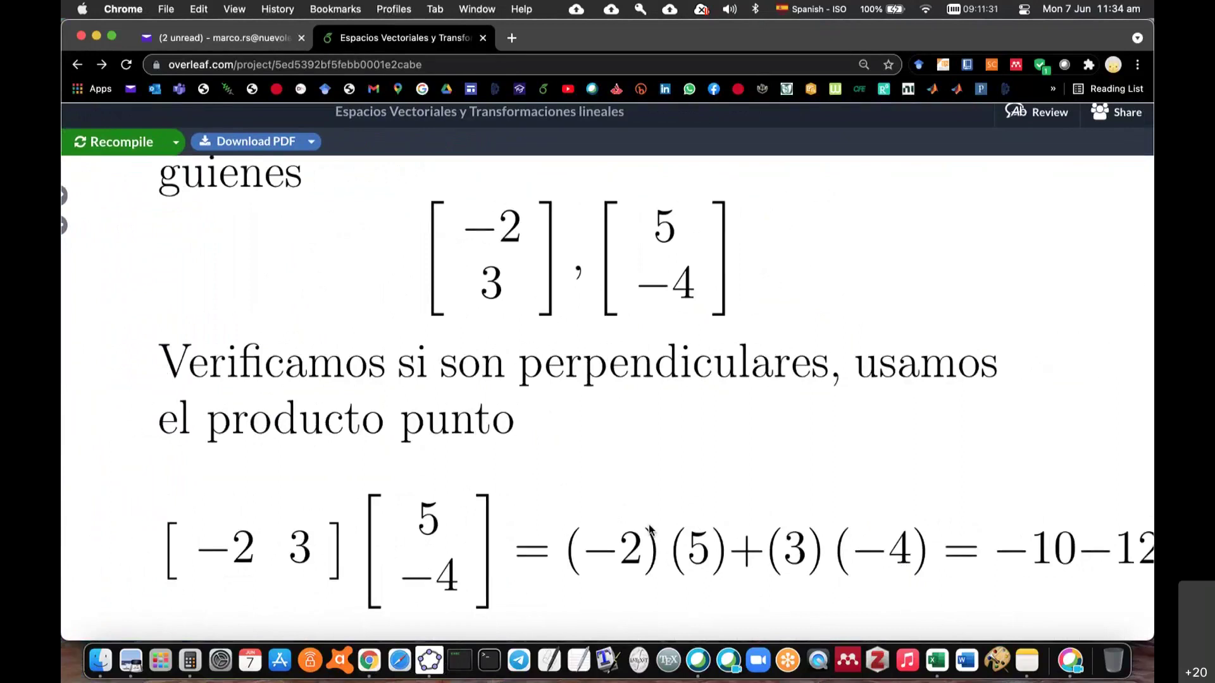
pyautogui.click(431, 662)
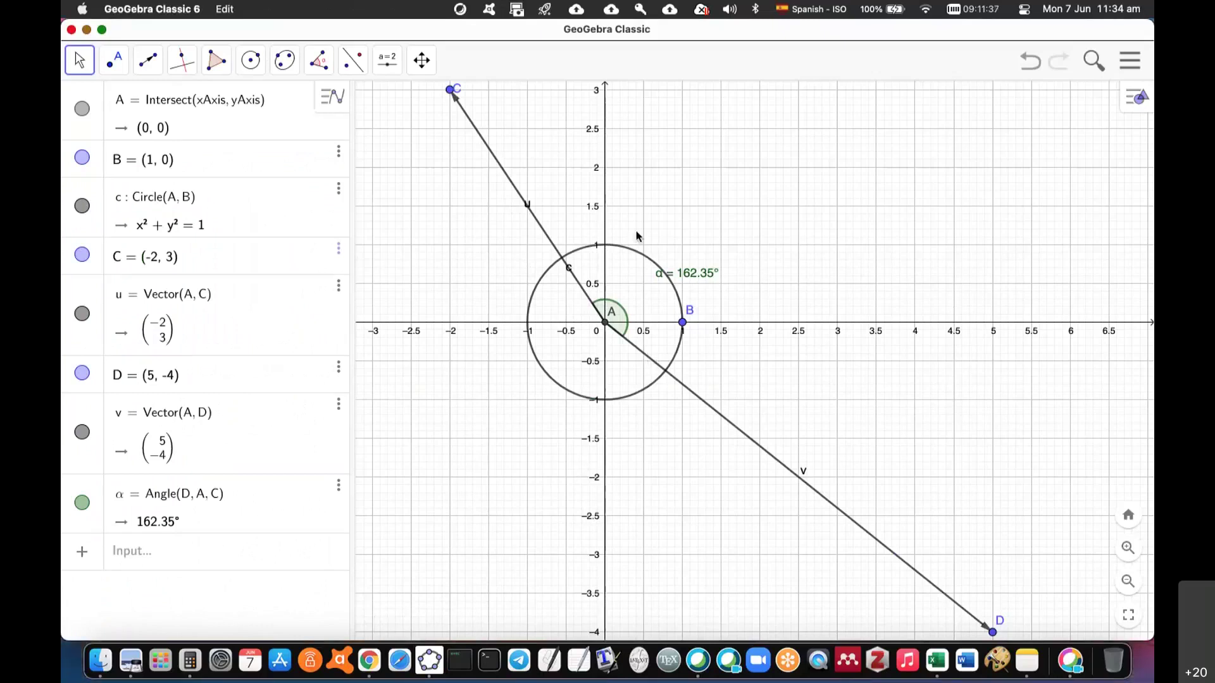
pyautogui.click(369, 661)
pyautogui.scroll(-2, 726, 507)
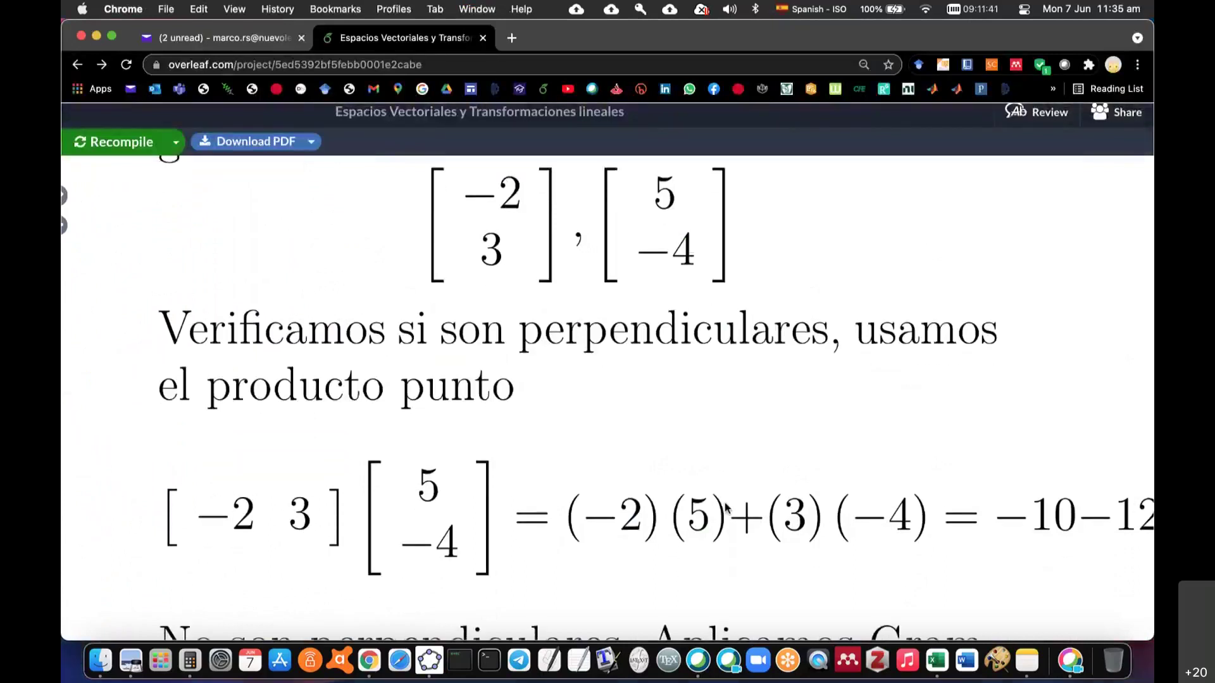
pyautogui.scroll(1, 725, 508)
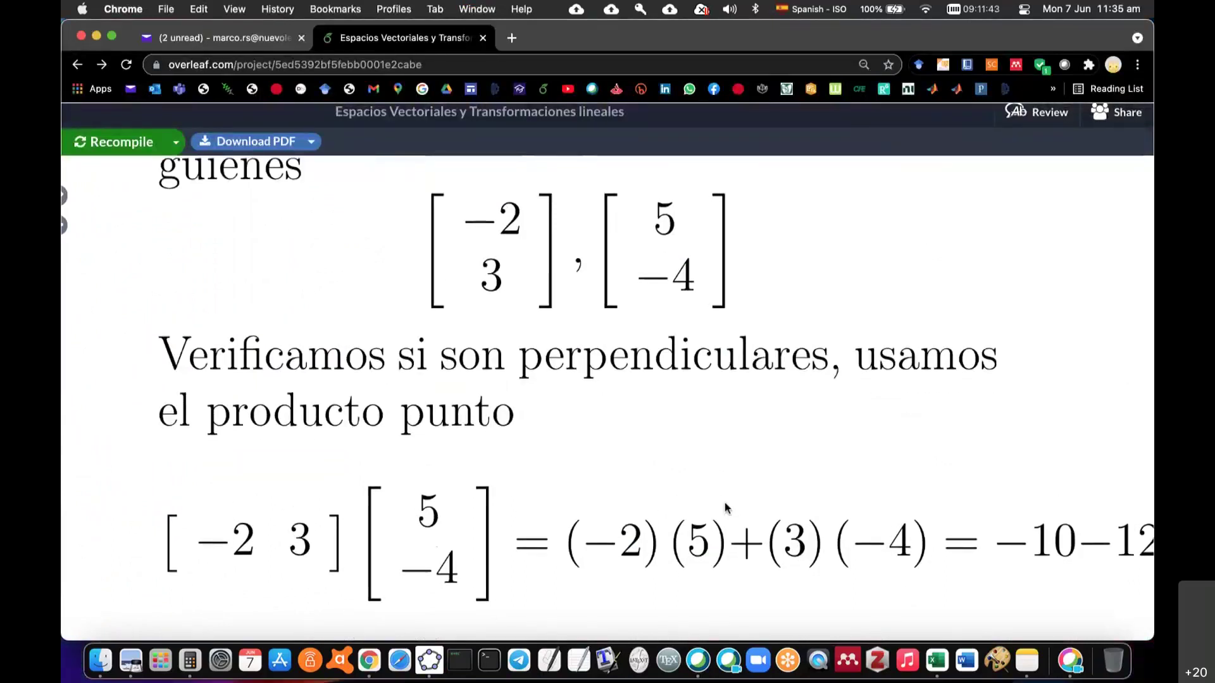
pyautogui.scroll(-2, 726, 507)
pyautogui.scroll(-5, 725, 507)
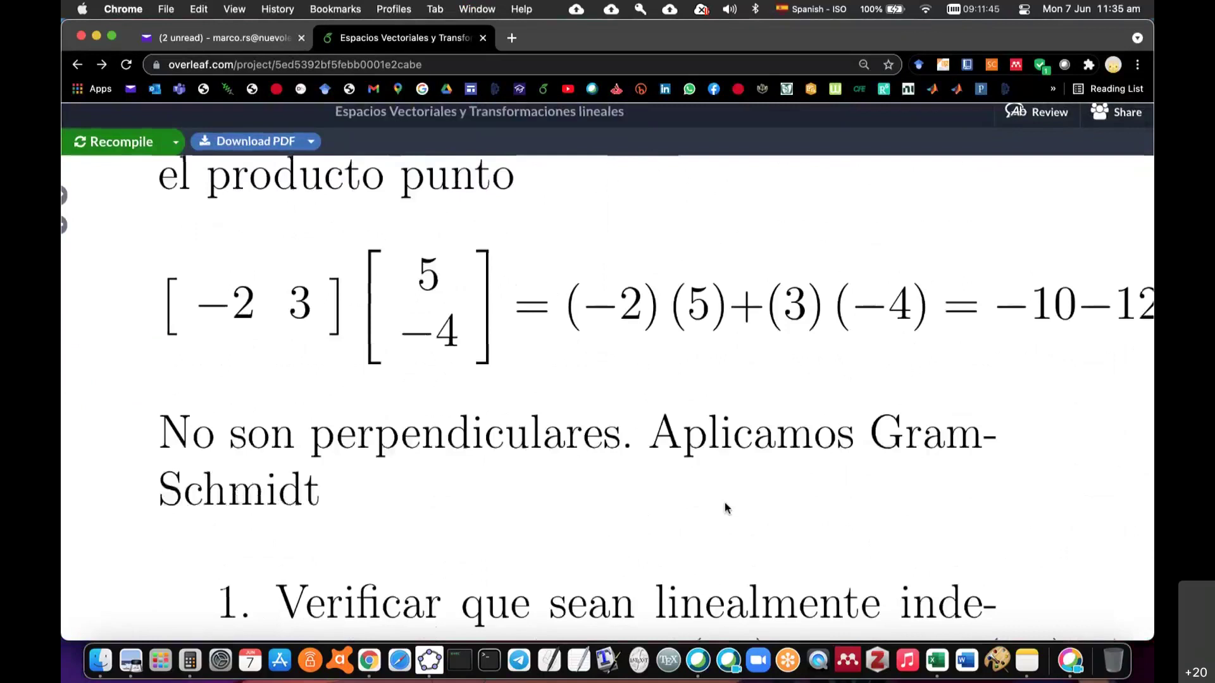
pyautogui.scroll(-2, 723, 503)
pyautogui.scroll(-2, 724, 503)
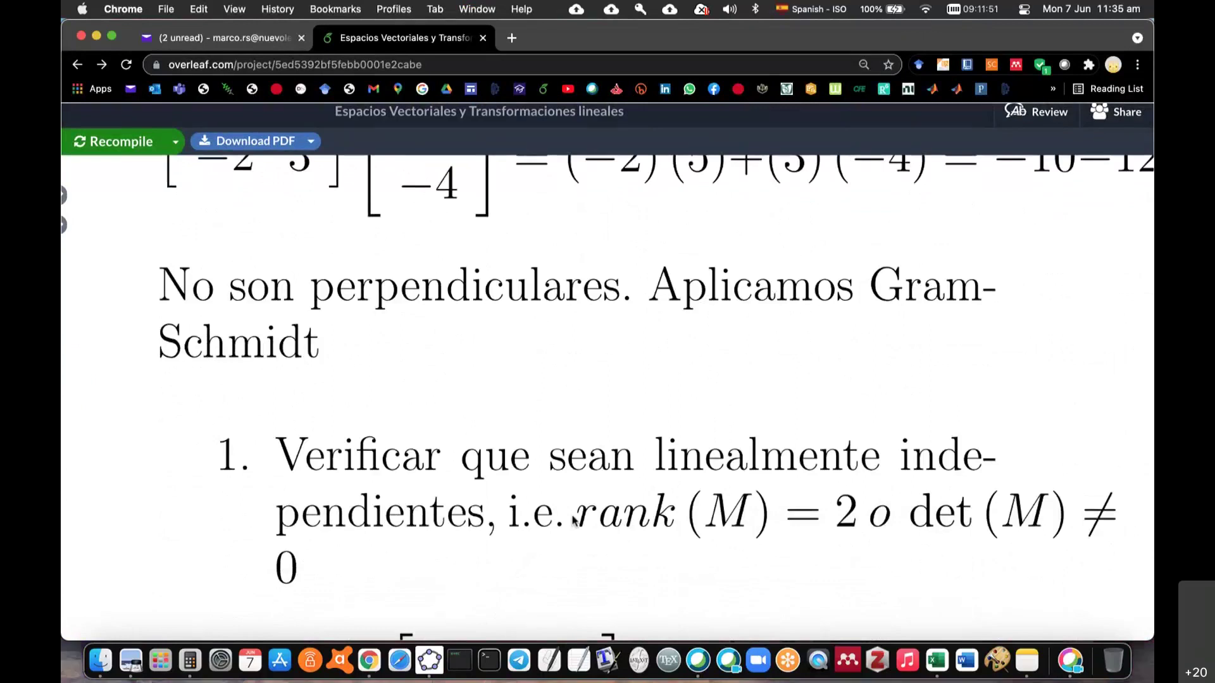
pyautogui.hscroll(2, 722, 538)
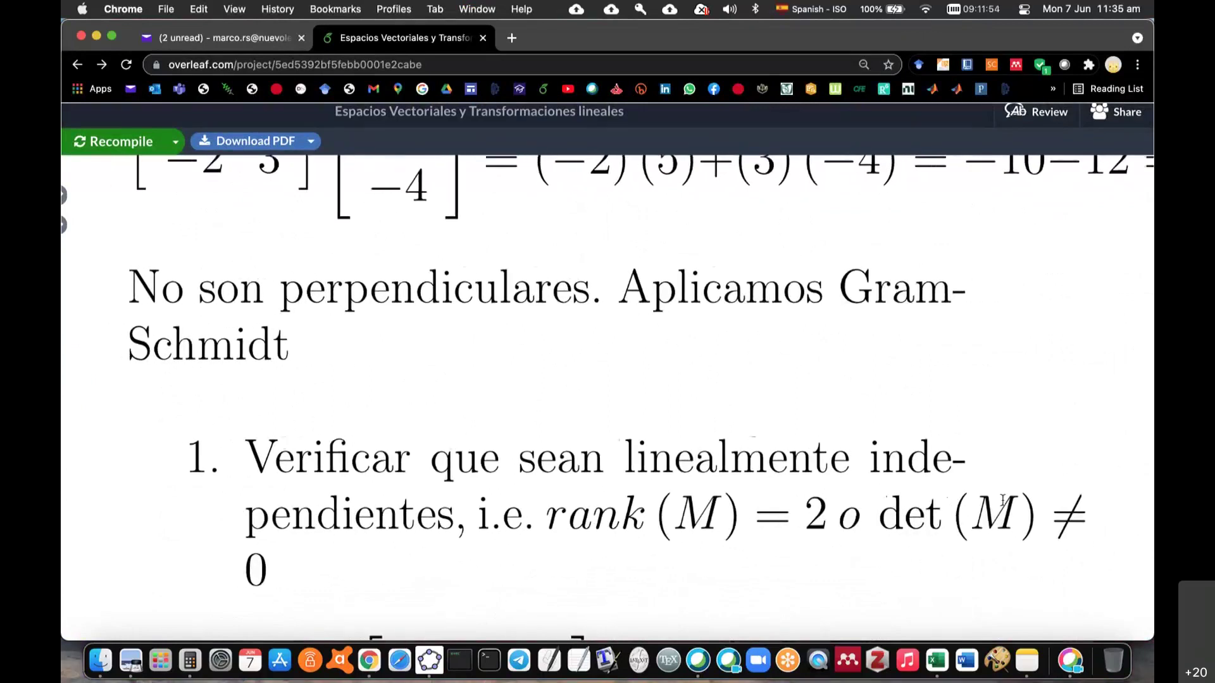
pyautogui.scroll(1, 542, 399)
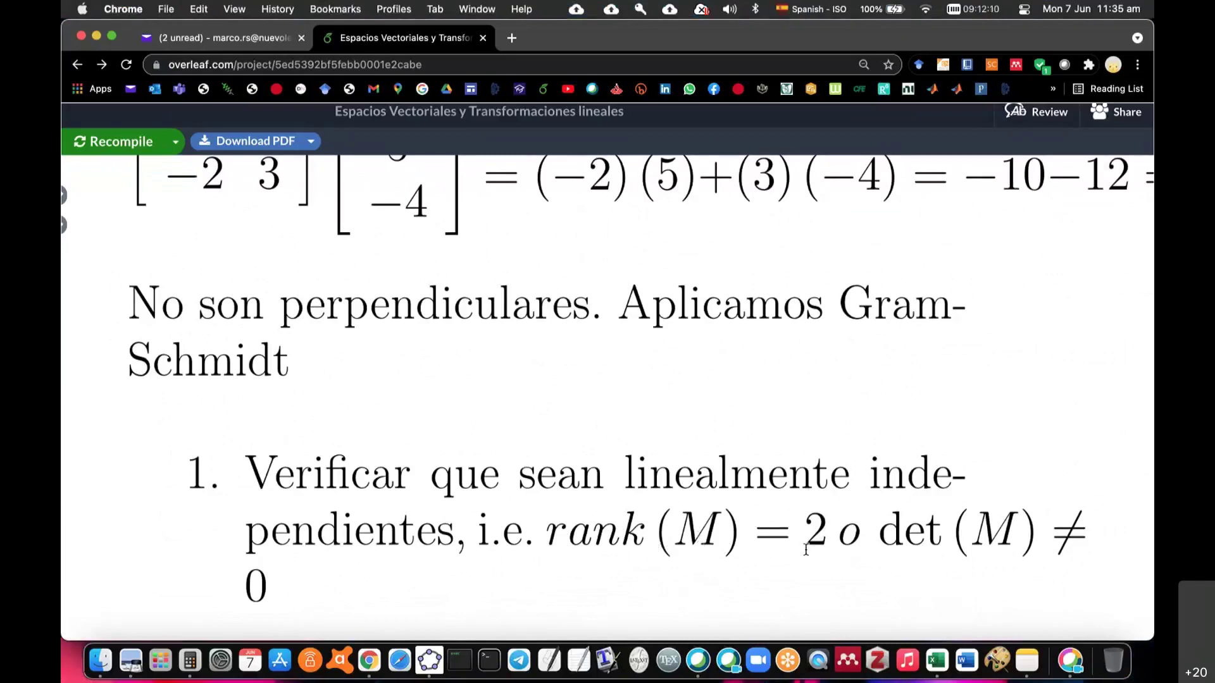
pyautogui.scroll(-5, 806, 549)
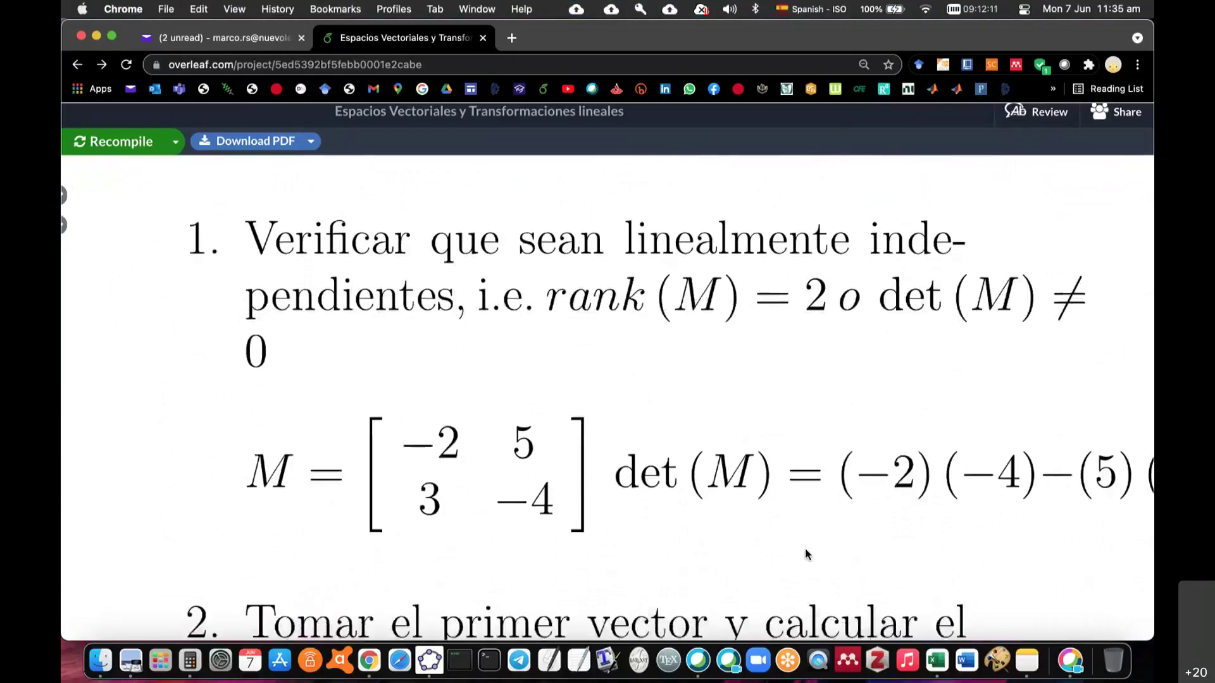
# Review the determinant line and the rank (M) = 2 condition in the Overleaf source.
pyautogui.doubleClick(805, 549)
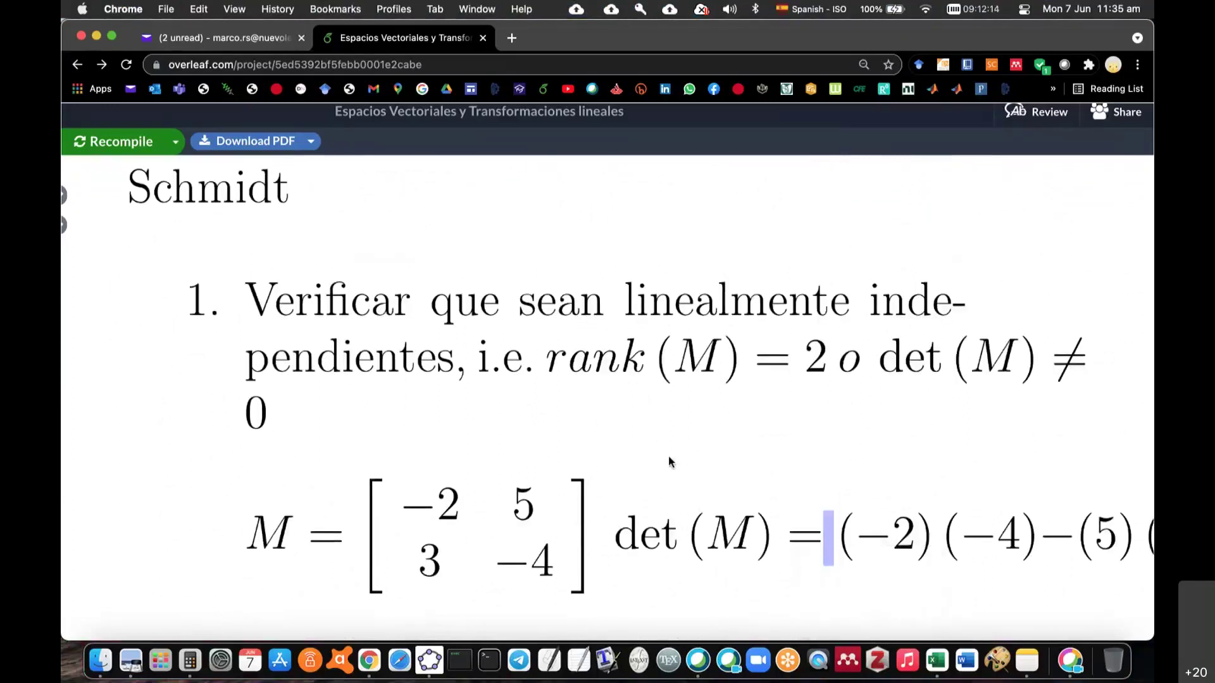
pyautogui.hscroll(2, 670, 460)
pyautogui.hscroll(3, 667, 472)
pyautogui.hscroll(2, 666, 484)
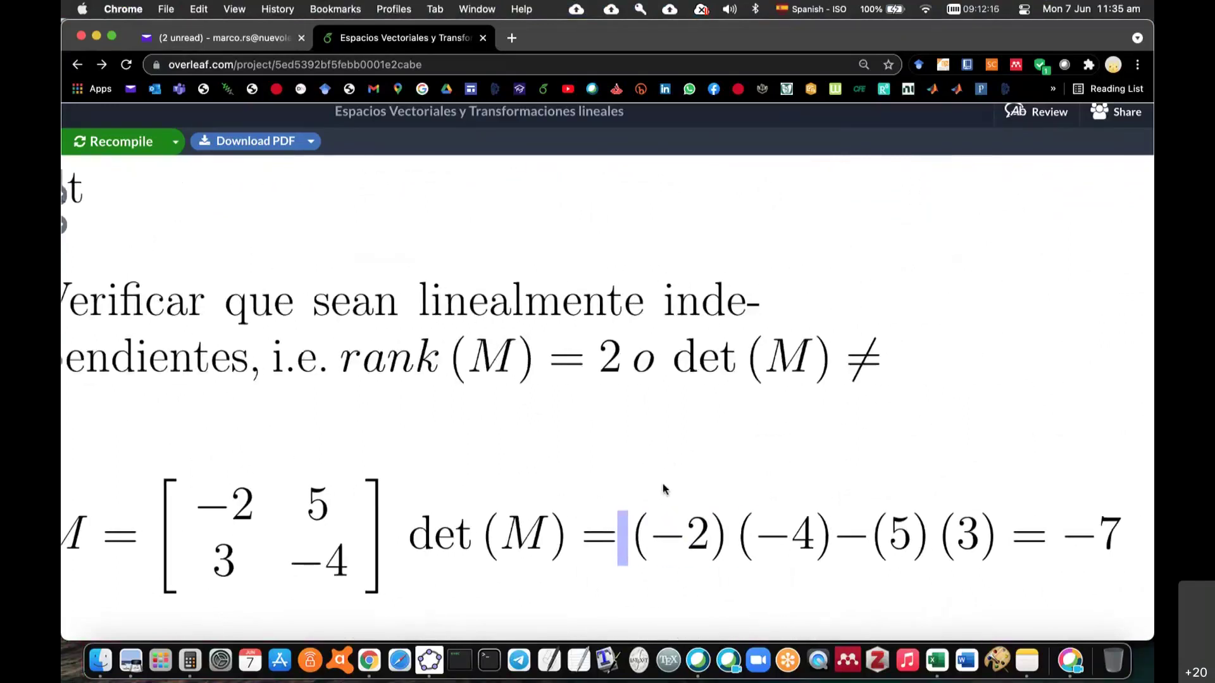
pyautogui.hscroll(-4, 664, 487)
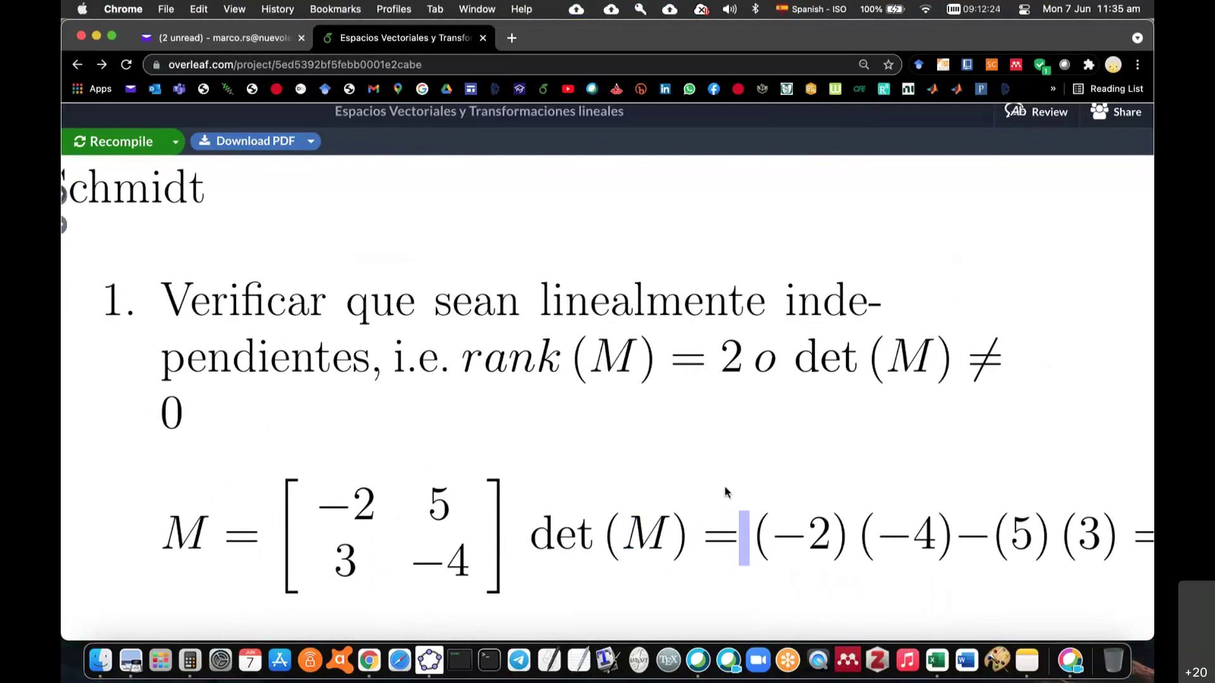
pyautogui.scroll(-5, 724, 487)
pyautogui.scroll(3, 724, 488)
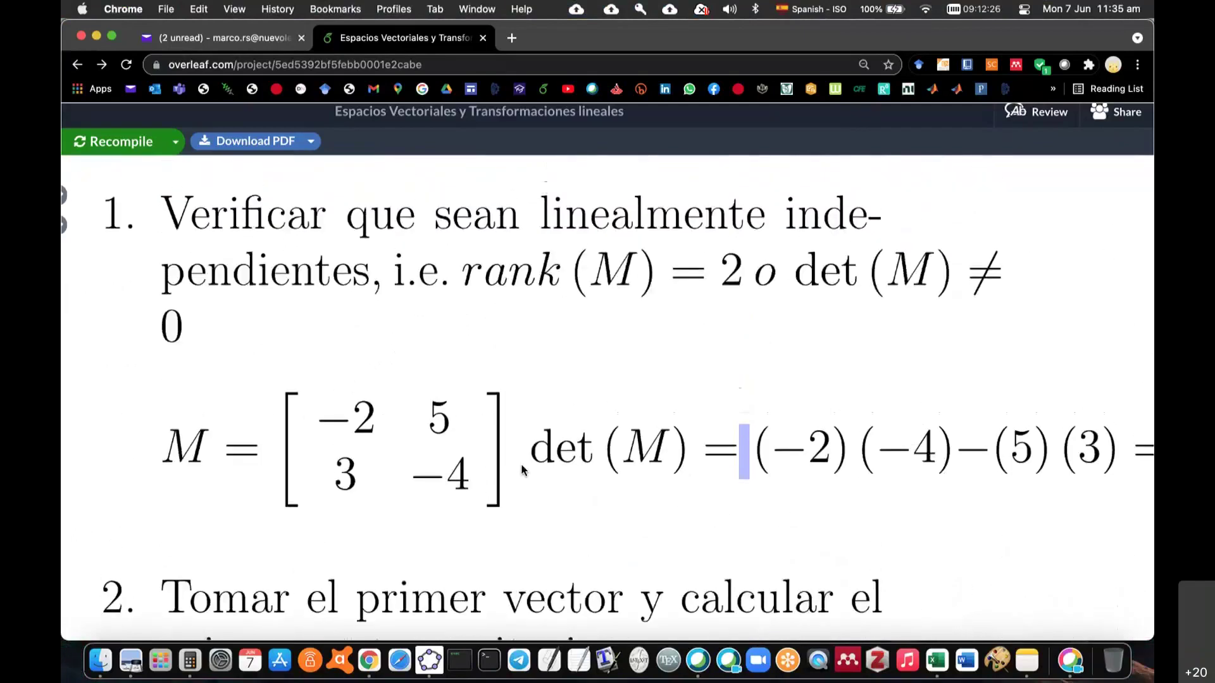
pyautogui.hscroll(4, 685, 471)
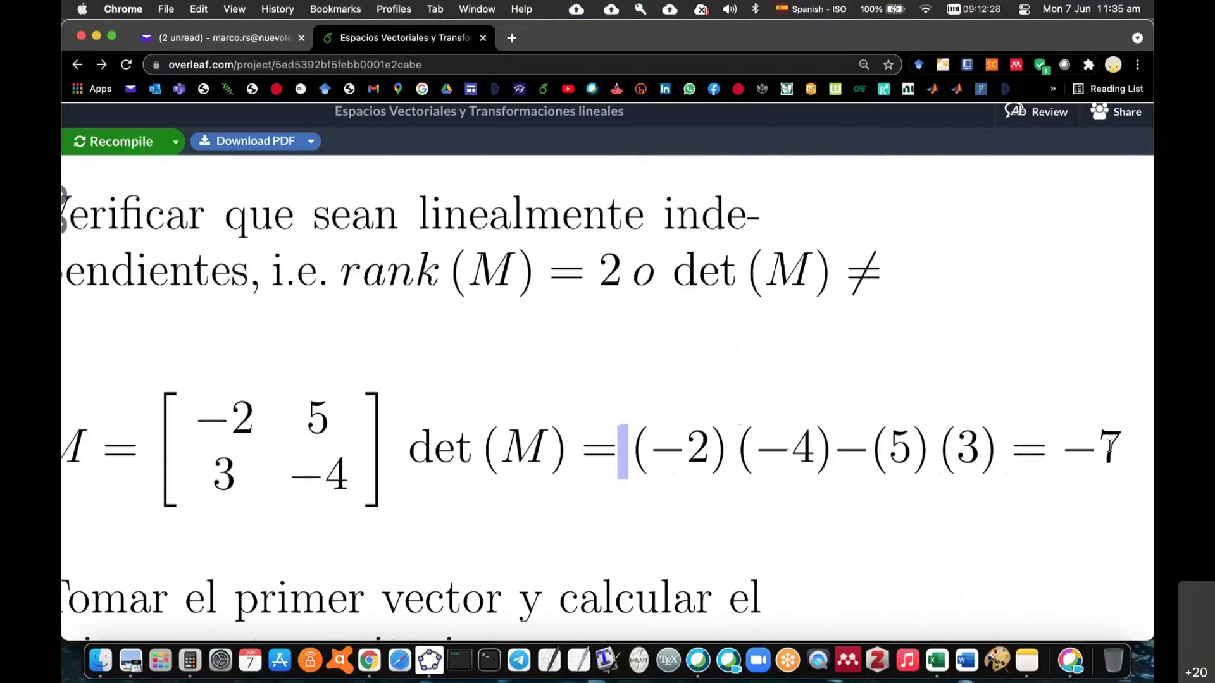
pyautogui.moveTo(346, 276); pyautogui.dragTo(630, 286)
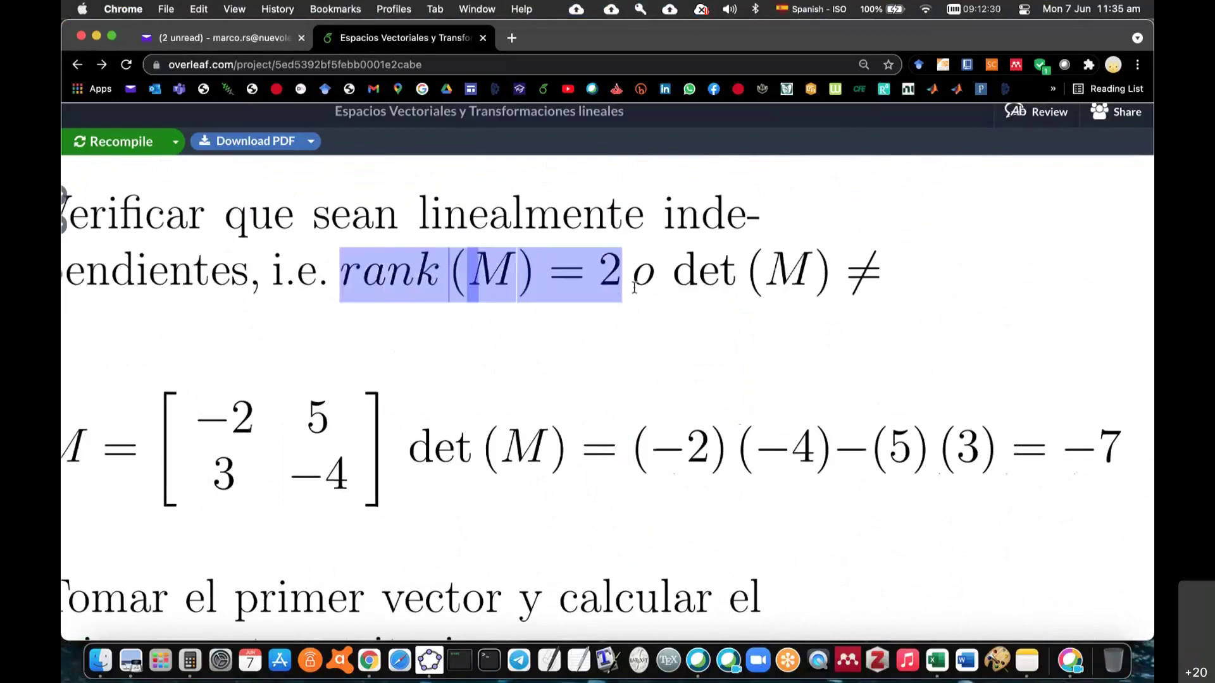
pyautogui.click(612, 278)
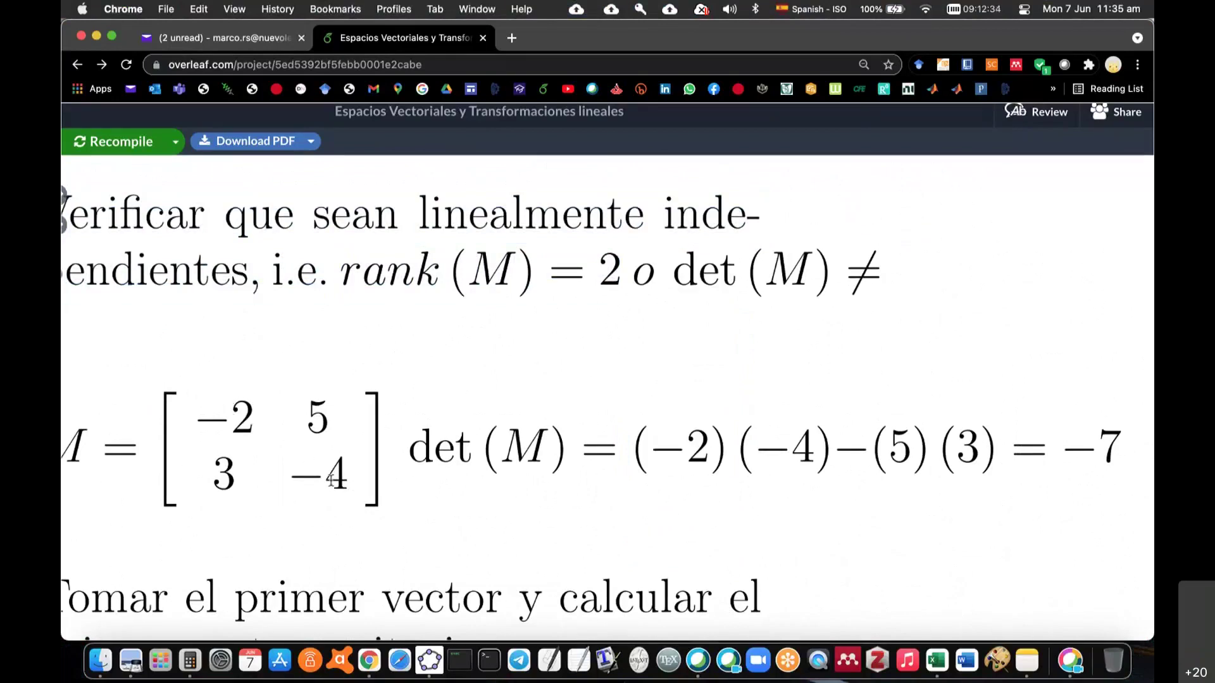
pyautogui.hscroll(-5, 432, 474)
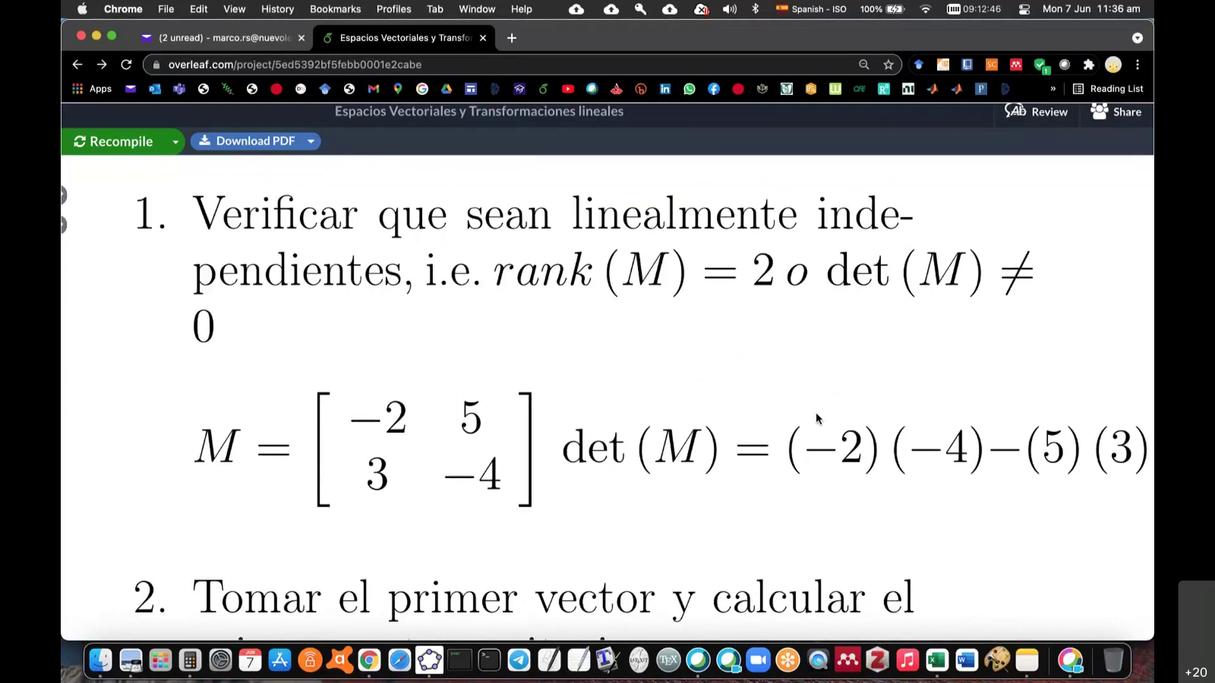
# Scroll the preview to the step defining unit vector u₁ = (−2i + 3j)/√13.
pyautogui.scroll(3, 815, 413)
pyautogui.scroll(2, 815, 413)
pyautogui.scroll(-7, 815, 412)
pyautogui.scroll(-4, 815, 413)
pyautogui.scroll(-2, 814, 413)
pyautogui.scroll(1, 816, 416)
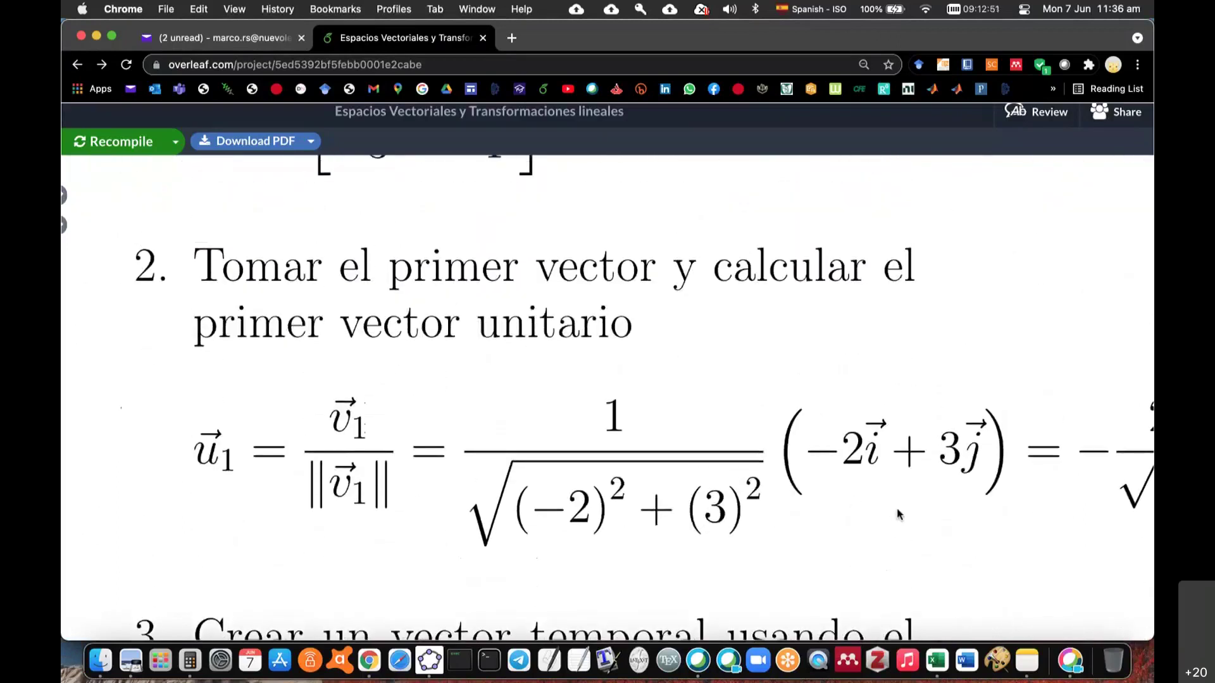
# Rename the current Excel sheet to 'GSch ej4'.
pyautogui.click(937, 661)
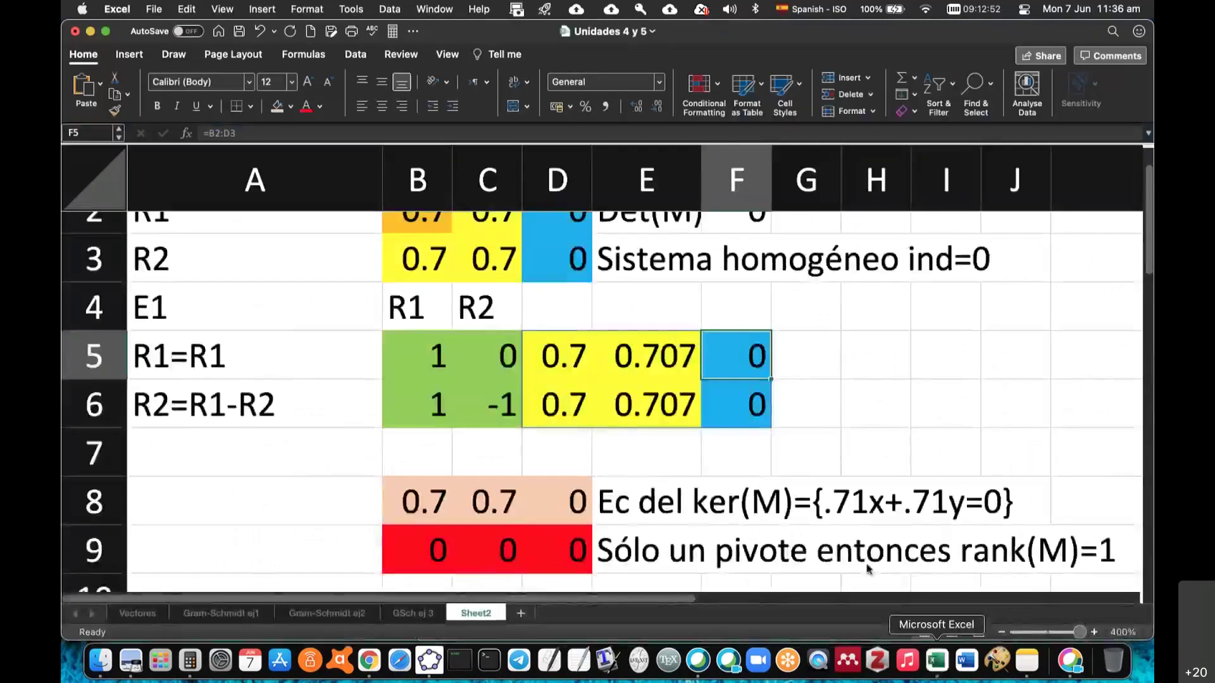
pyautogui.write('GSch ej4')
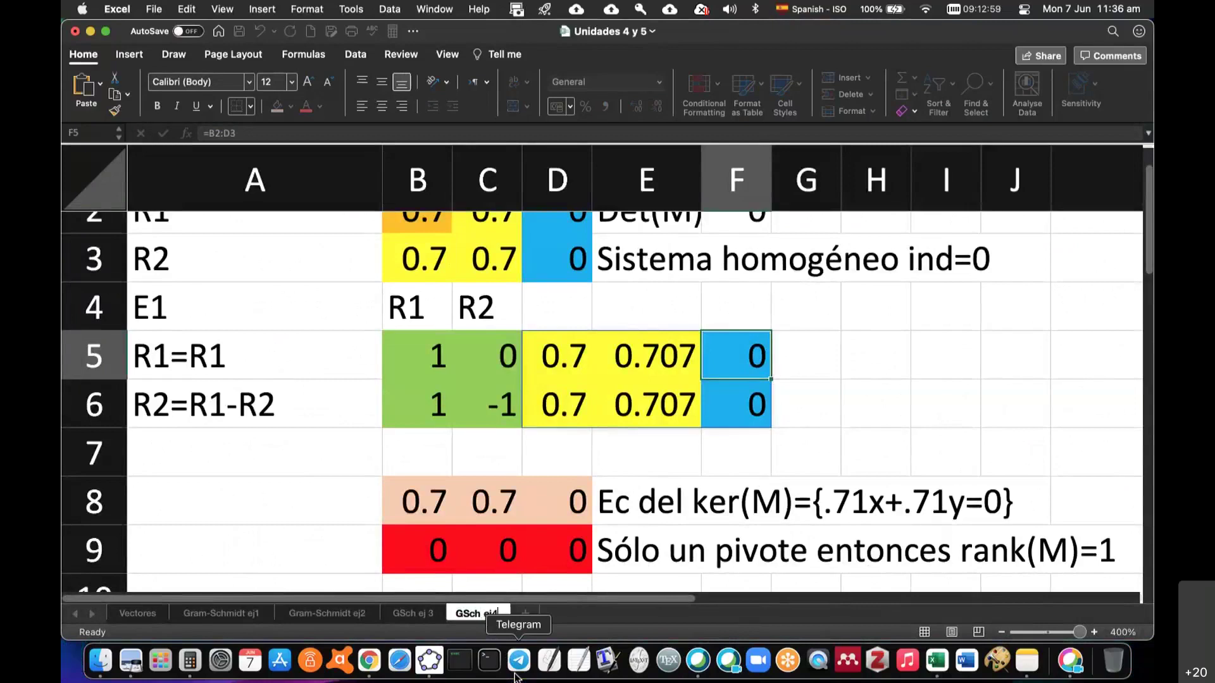
pyautogui.press('Return')
# Add a new sheet named 'GSch ej5' after GSch ej4.
pyautogui.click(525, 615)
pyautogui.doubleClick(526, 613)
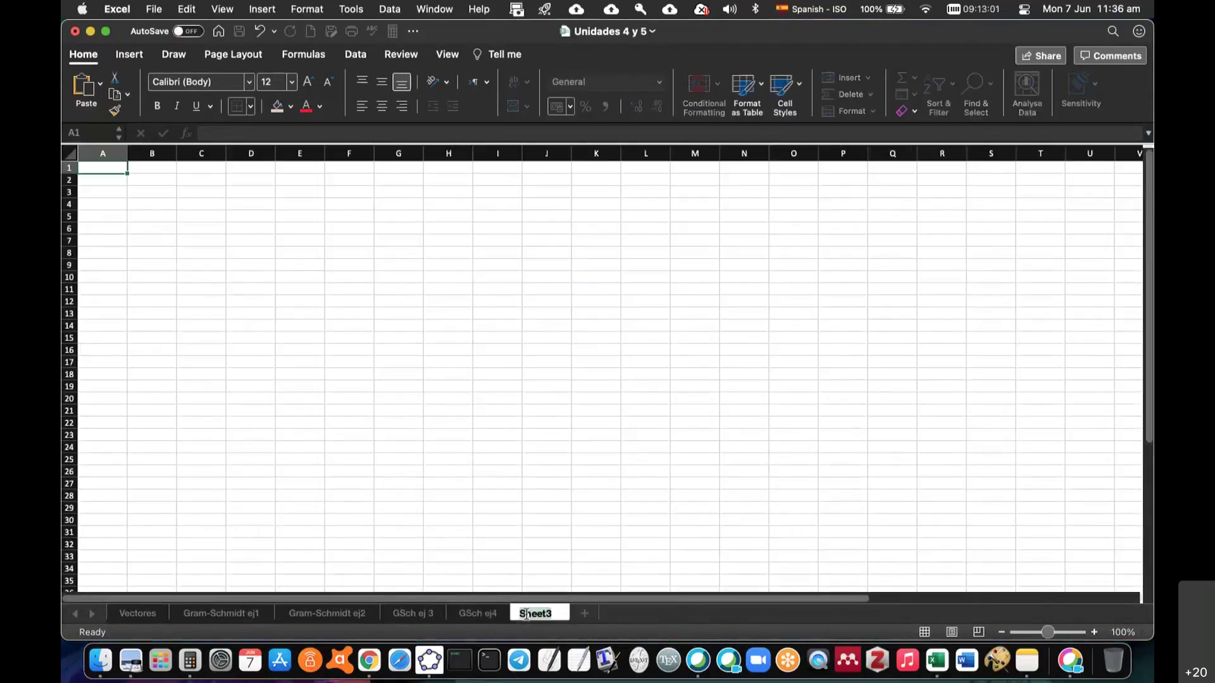
pyautogui.write('GSch ej5')
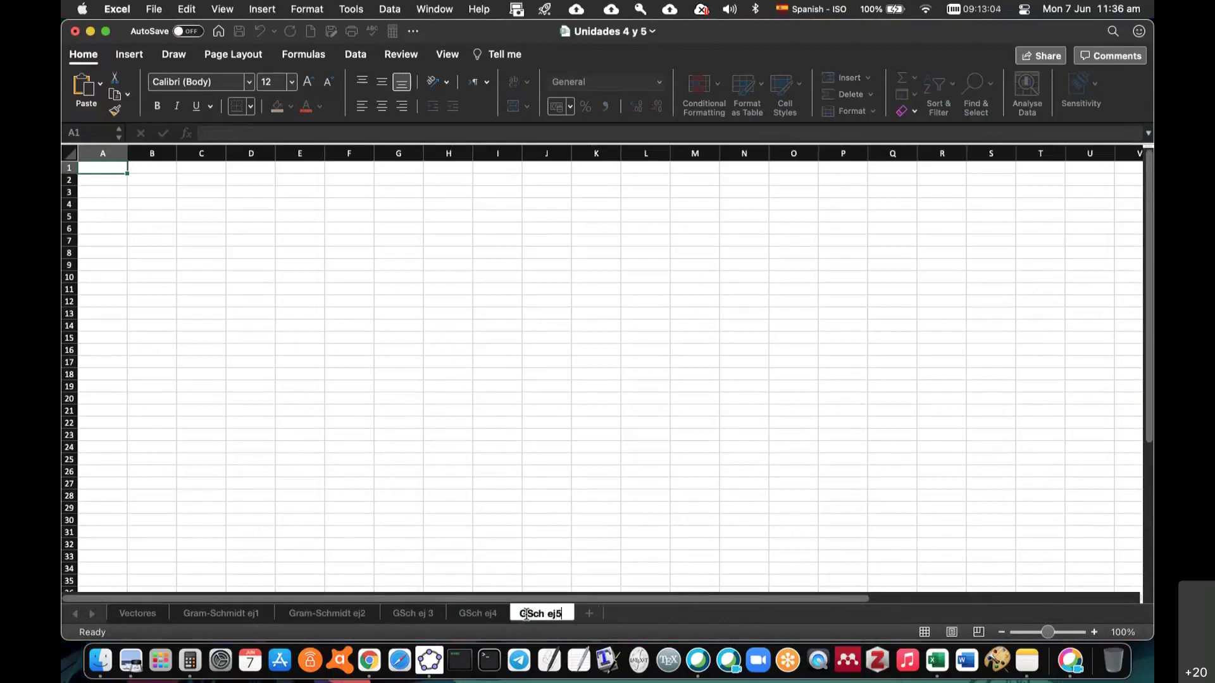
pyautogui.press('Return')
pyautogui.scroll(5, 420, 433)
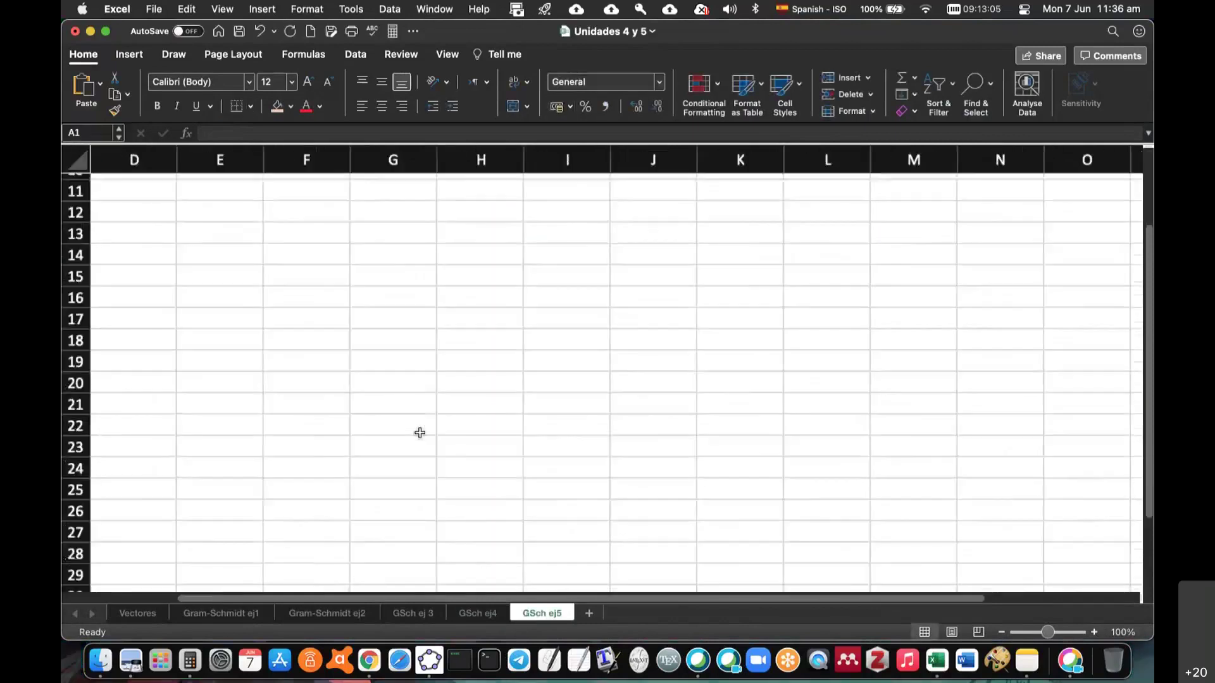
pyautogui.hscroll(-5, 420, 433)
pyautogui.scroll(10, 428, 421)
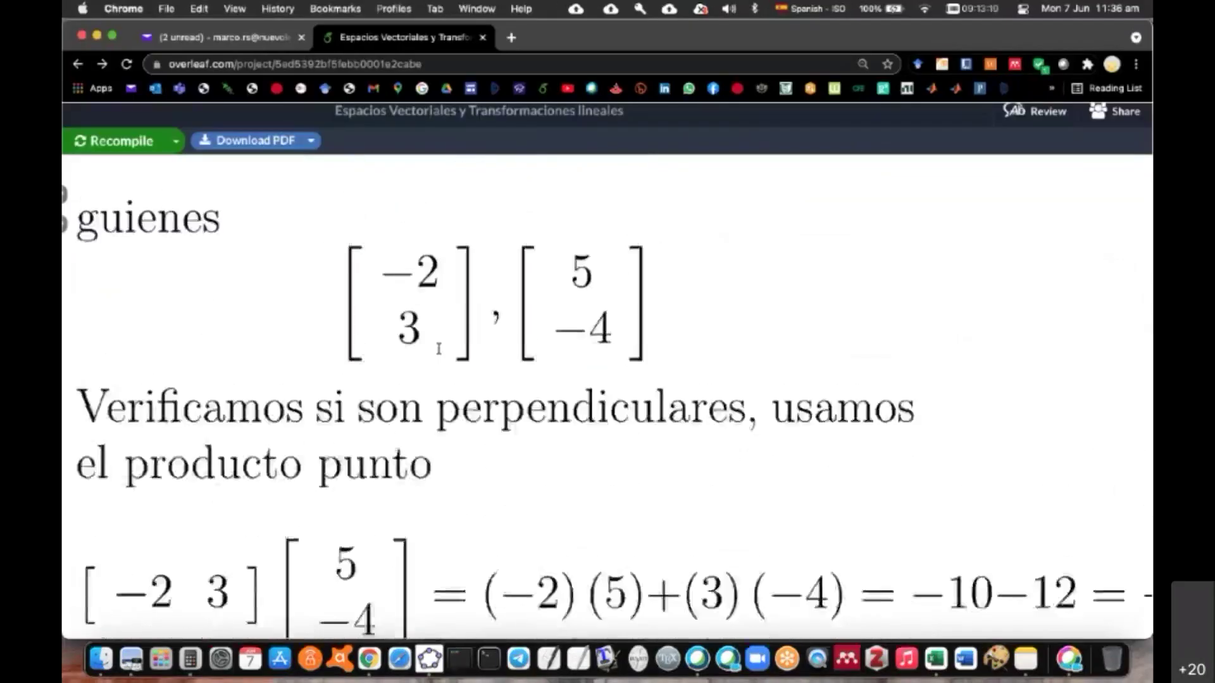
pyautogui.keyDown('ctrl'); pyautogui.scroll(1, 436, 344); pyautogui.keyUp('ctrl')
pyautogui.scroll(5, 437, 344)
pyautogui.keyDown('ctrl'); pyautogui.scroll(3, 436, 352); pyautogui.keyUp('ctrl')
pyautogui.scroll(2, 437, 346)
pyautogui.scroll(2, 437, 347)
pyautogui.scroll(-8, 438, 349)
pyautogui.scroll(-5, 441, 354)
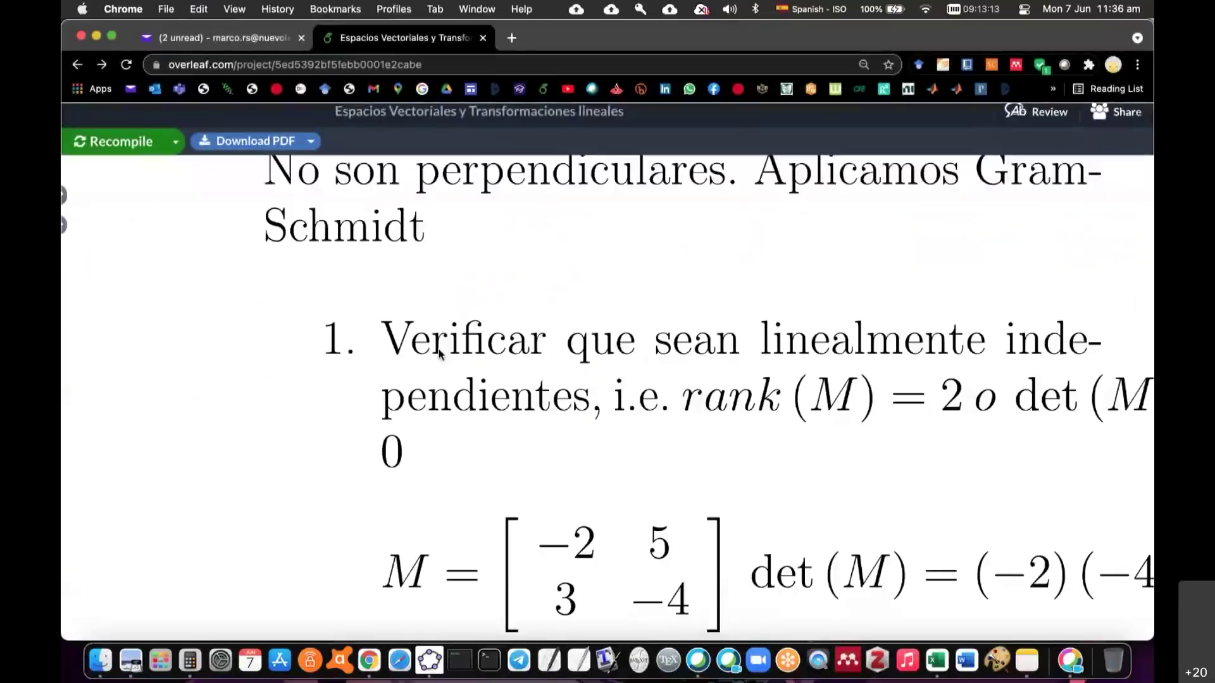
pyautogui.hscroll(1, 440, 354)
pyautogui.scroll(-5, 440, 353)
pyautogui.scroll(-1, 439, 351)
pyautogui.hscroll(1, 439, 350)
pyautogui.hscroll(1, 439, 350)
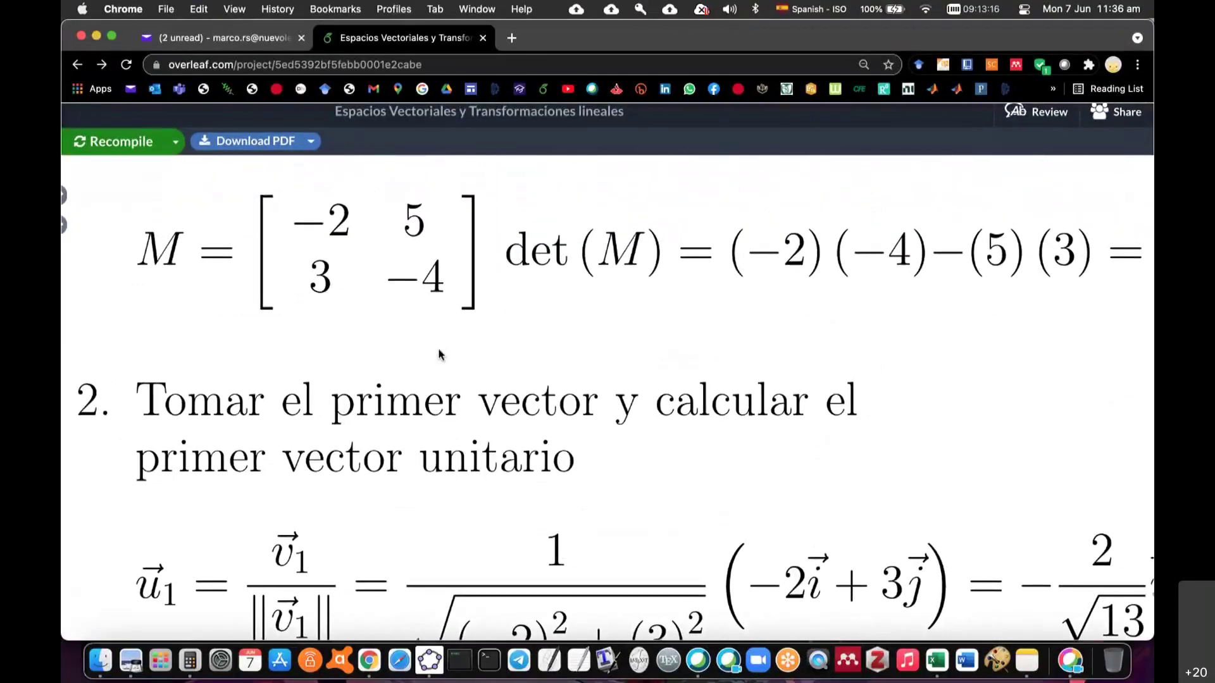
pyautogui.press('super+Tab')
# Enter headings Ej 21, x, y and Ind across A1:D1.
pyautogui.write('Ej 2')
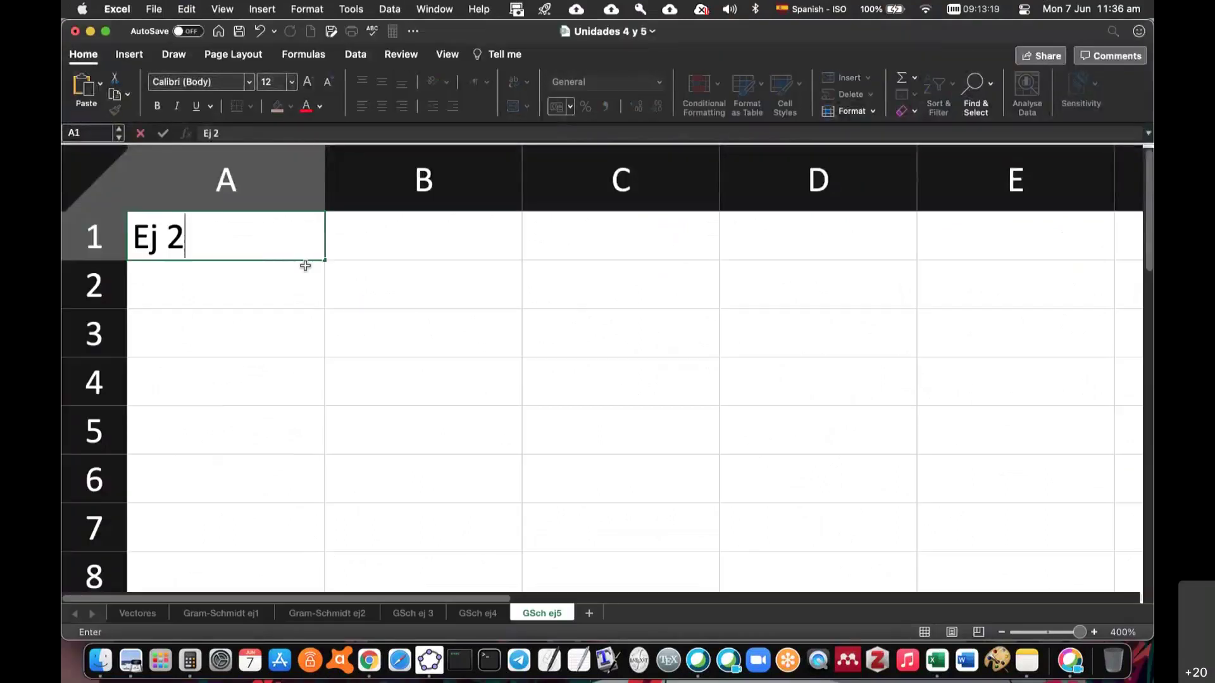
pyautogui.write('1')
pyautogui.press('Tab')
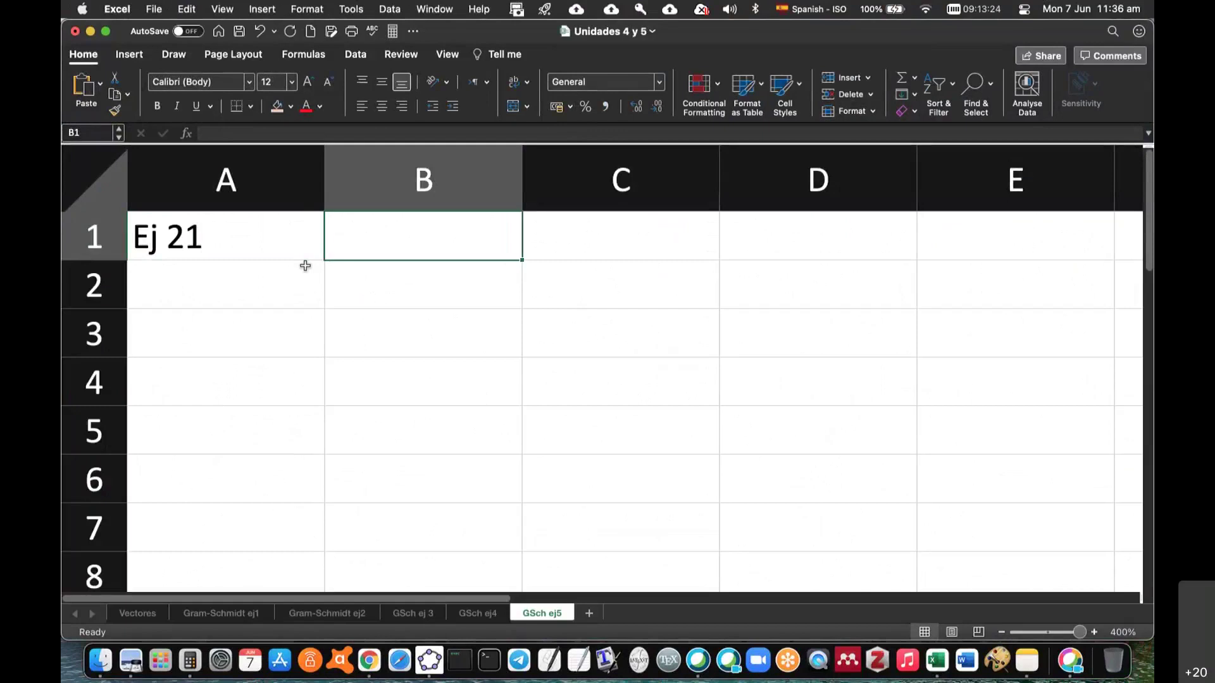
pyautogui.write('x')
pyautogui.press('Tab')
pyautogui.write('y')
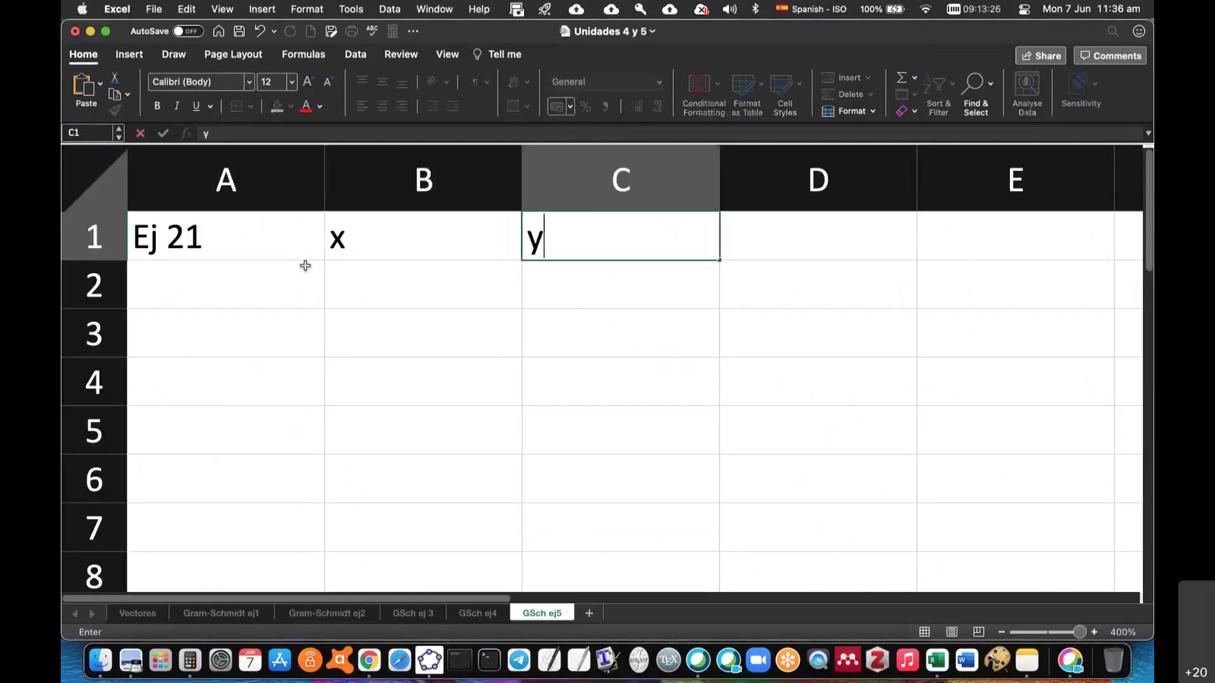
pyautogui.press('Tab')
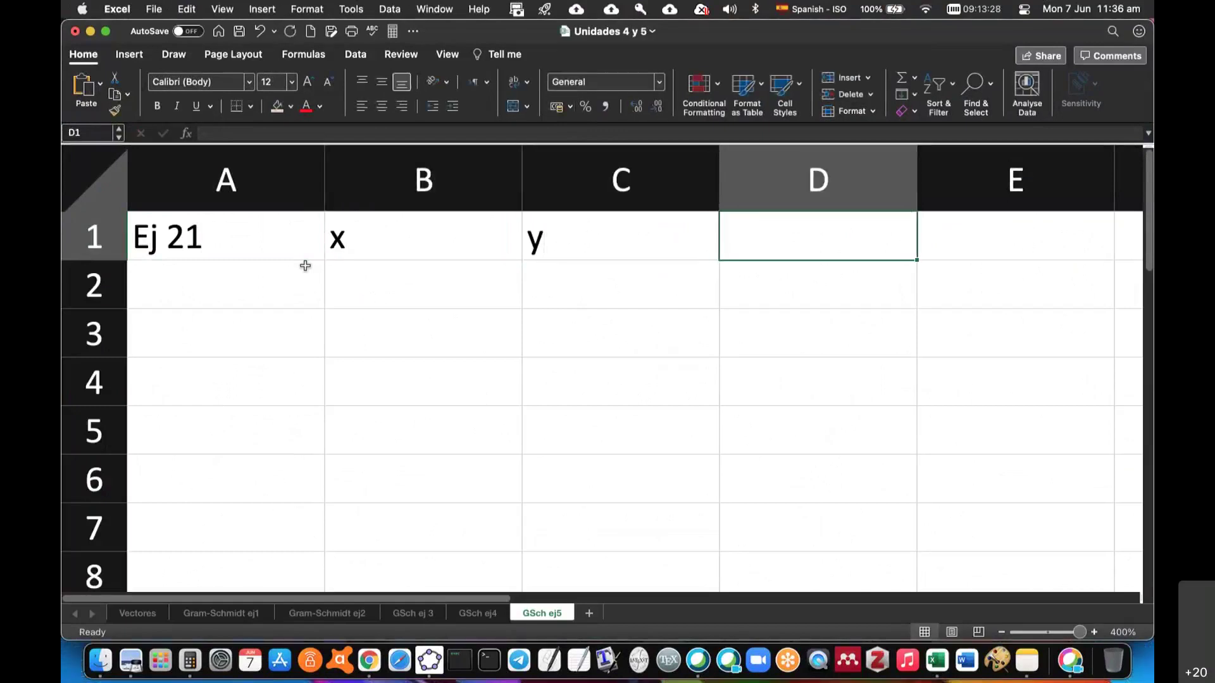
pyautogui.write('Ind')
pyautogui.press('Return')
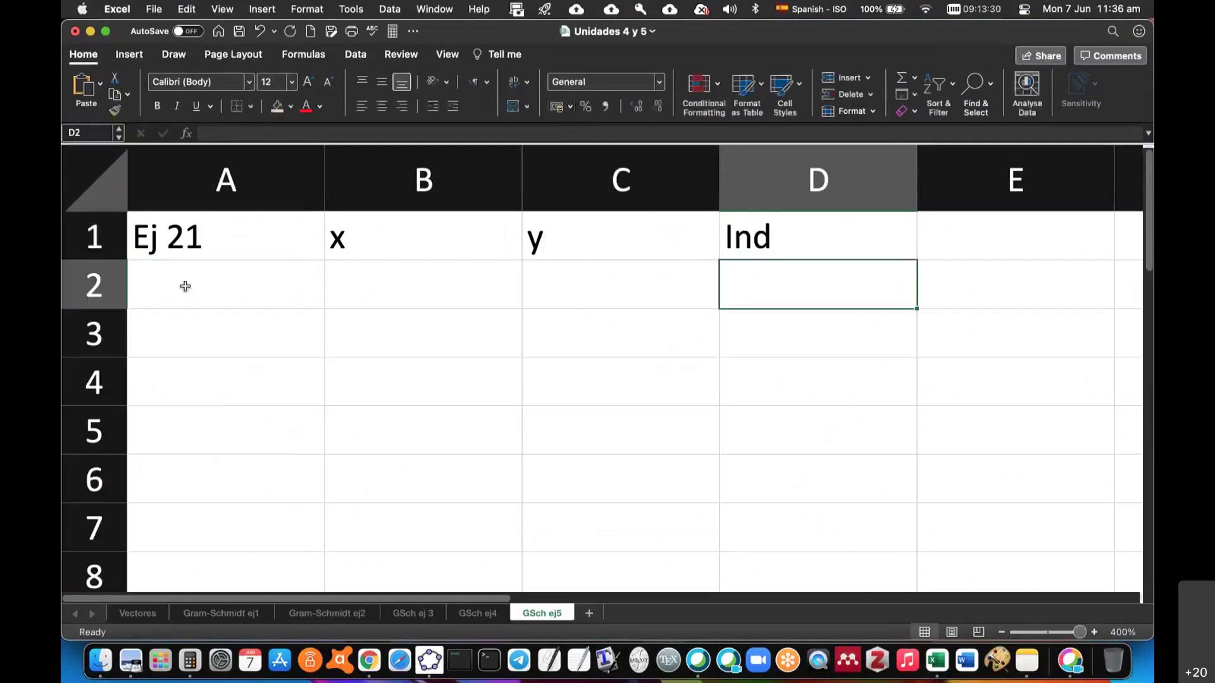
# Enter 2 and -3 in cells B2:B3.
pyautogui.click(372, 271)
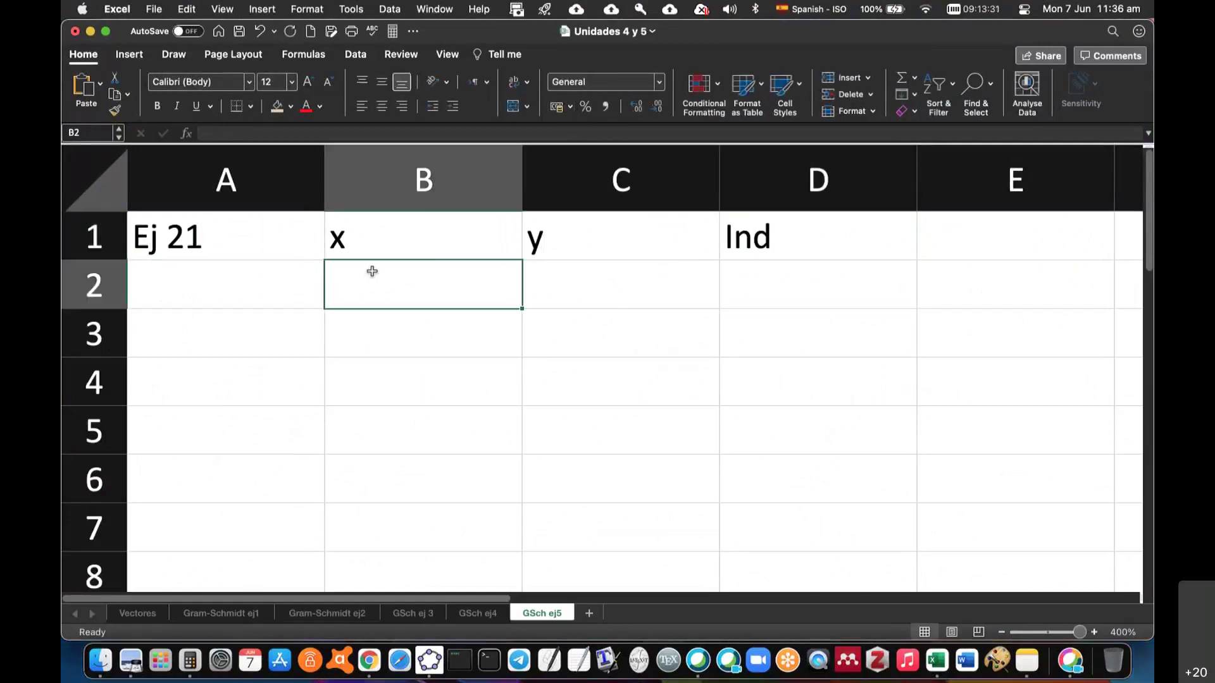
pyautogui.press('super+Tab')
pyautogui.press('super+Tab')
pyautogui.write('2')
pyautogui.press('Return')
pyautogui.write('-4')
pyautogui.press('BackSpace')
pyautogui.write('3')
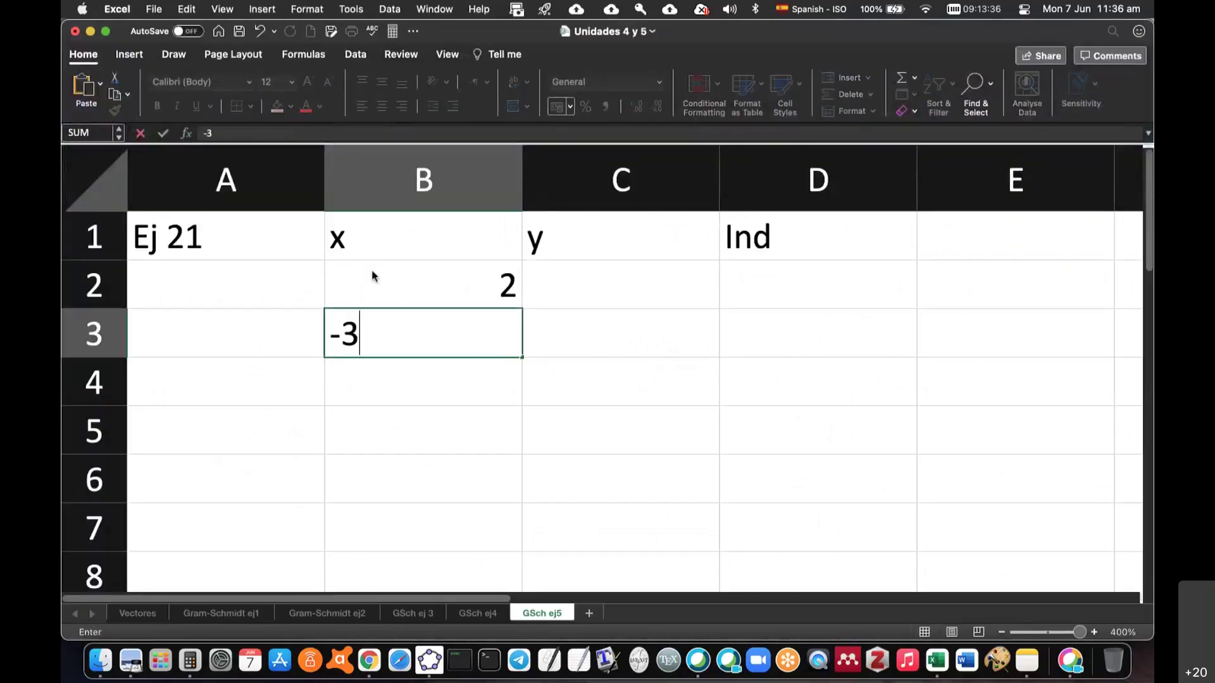
pyautogui.press('Up')
# Enter 5 and -4 in C2:C3, and 0 and 0 in D2:D3.
pyautogui.press('Right')
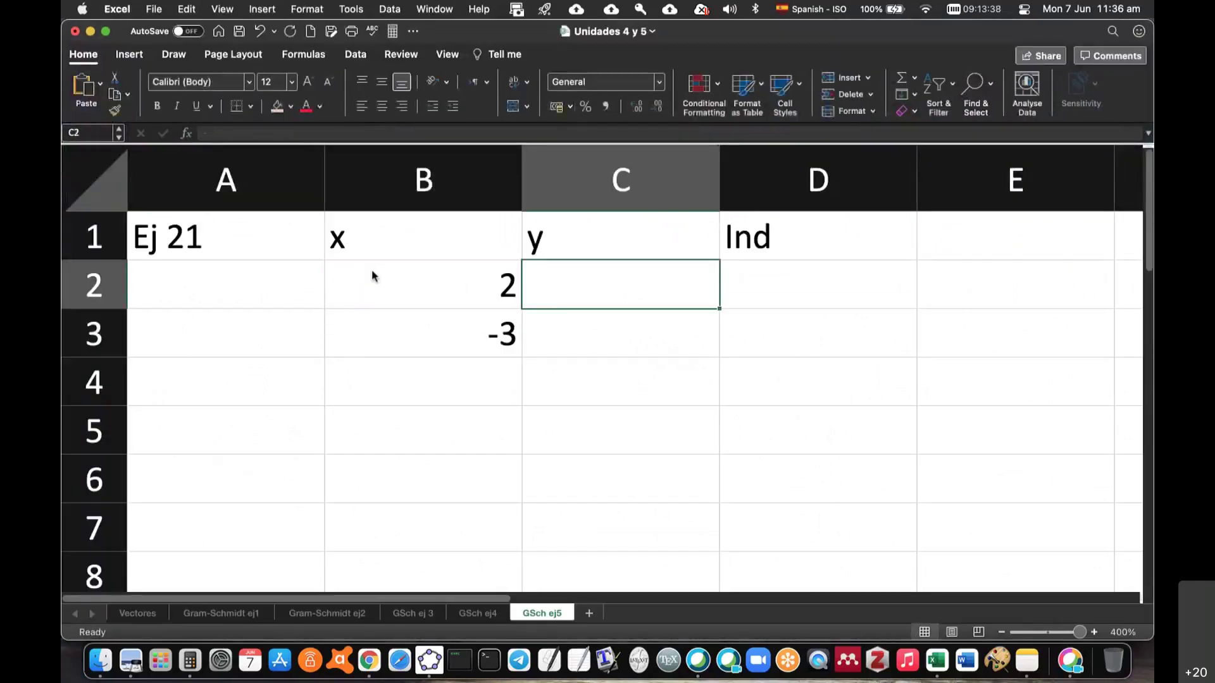
pyautogui.write('5')
pyautogui.press('Return')
pyautogui.write('-4')
pyautogui.press('Right')
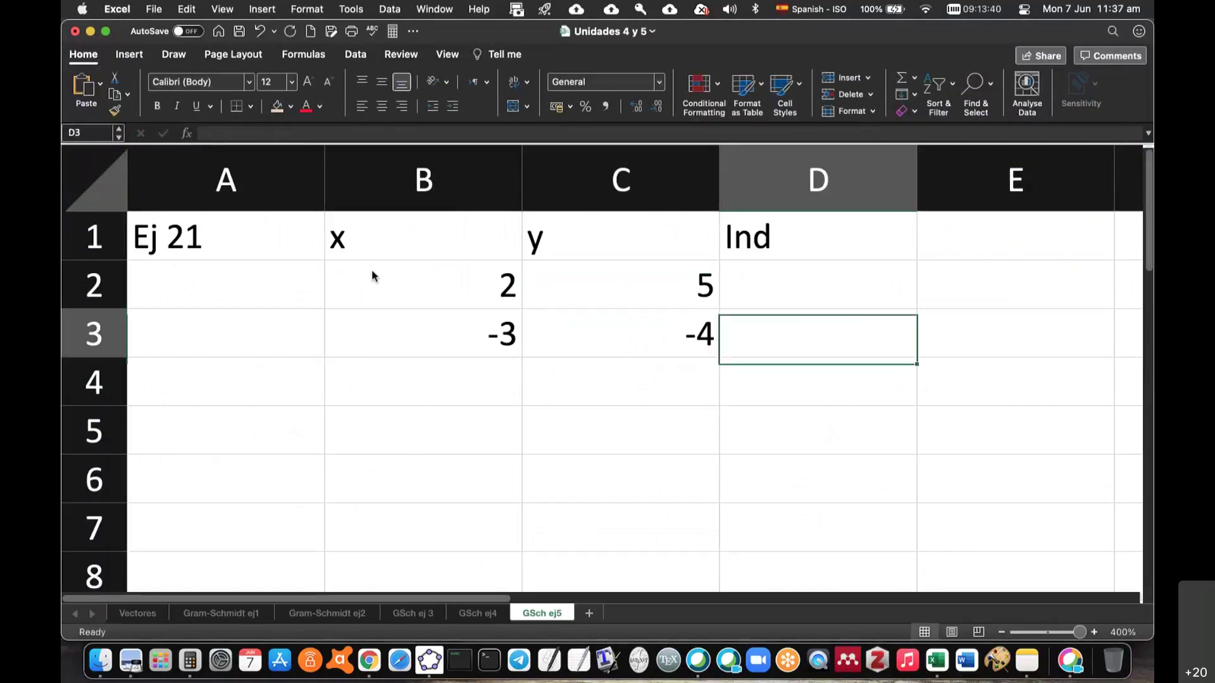
pyautogui.press('Up')
pyautogui.write('0')
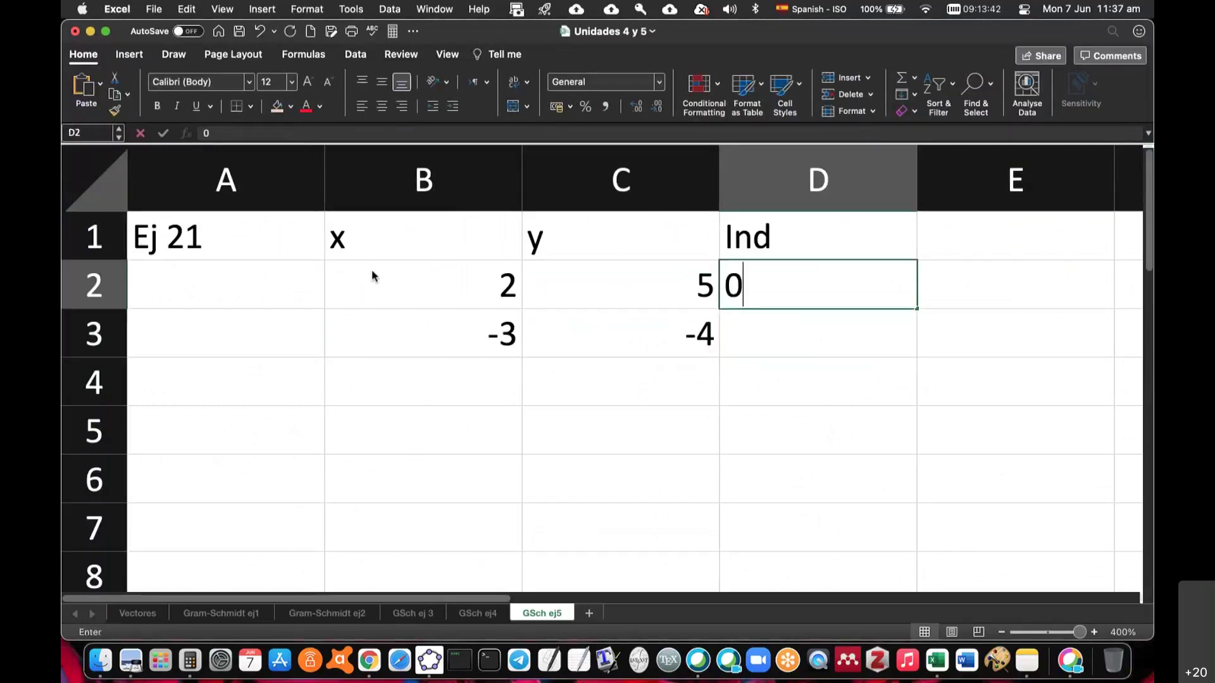
pyautogui.press('Return')
pyautogui.write('0')
pyautogui.press('Return')
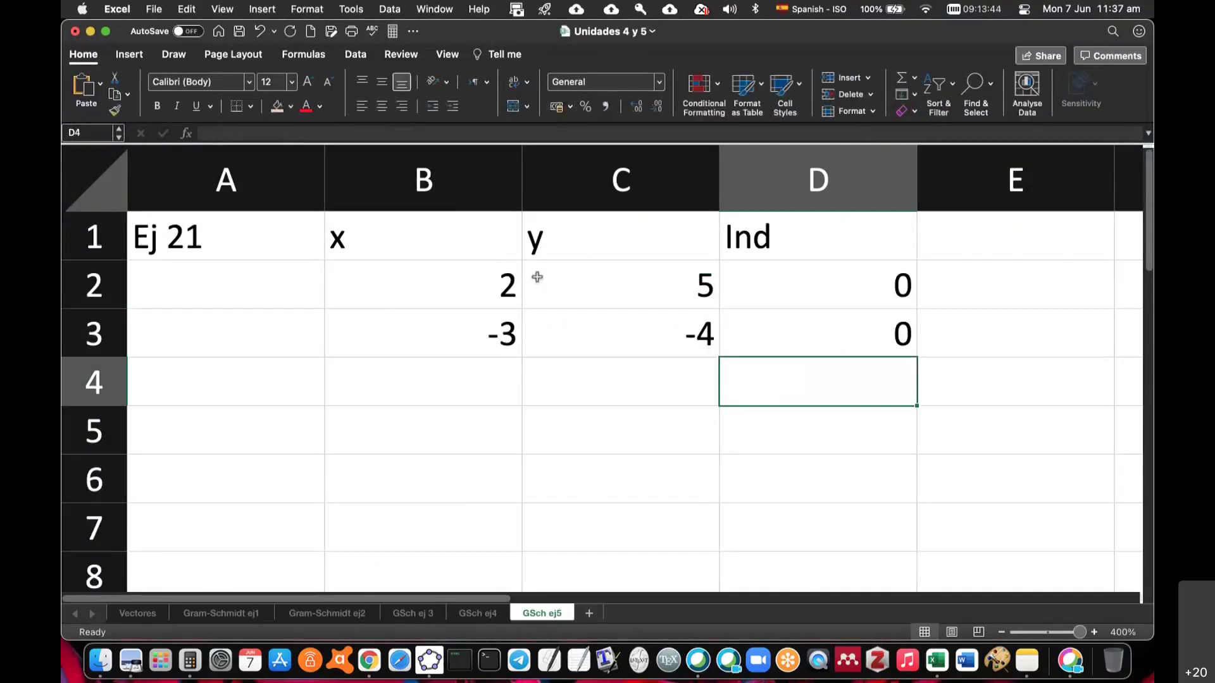
# Fill the Ind cells D2:D3 blue and the coefficient block B2:C3 yellow.
pyautogui.moveTo(830, 273); pyautogui.dragTo(838, 322)
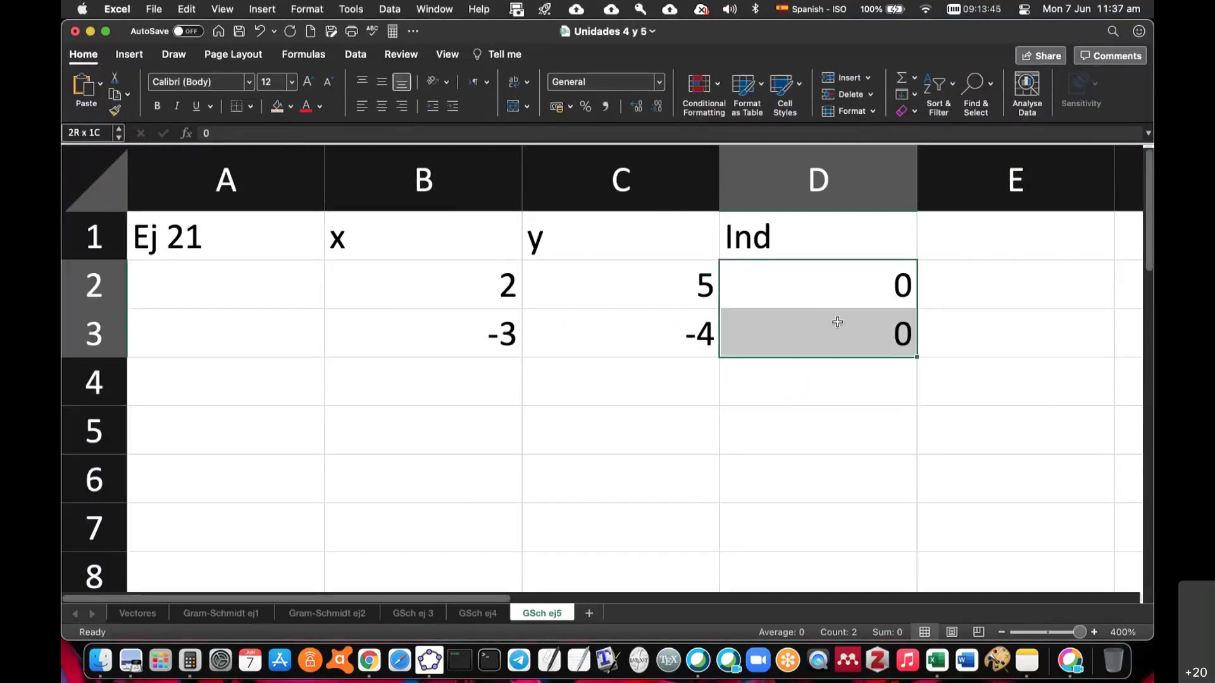
pyautogui.click(290, 106)
pyautogui.click(364, 279)
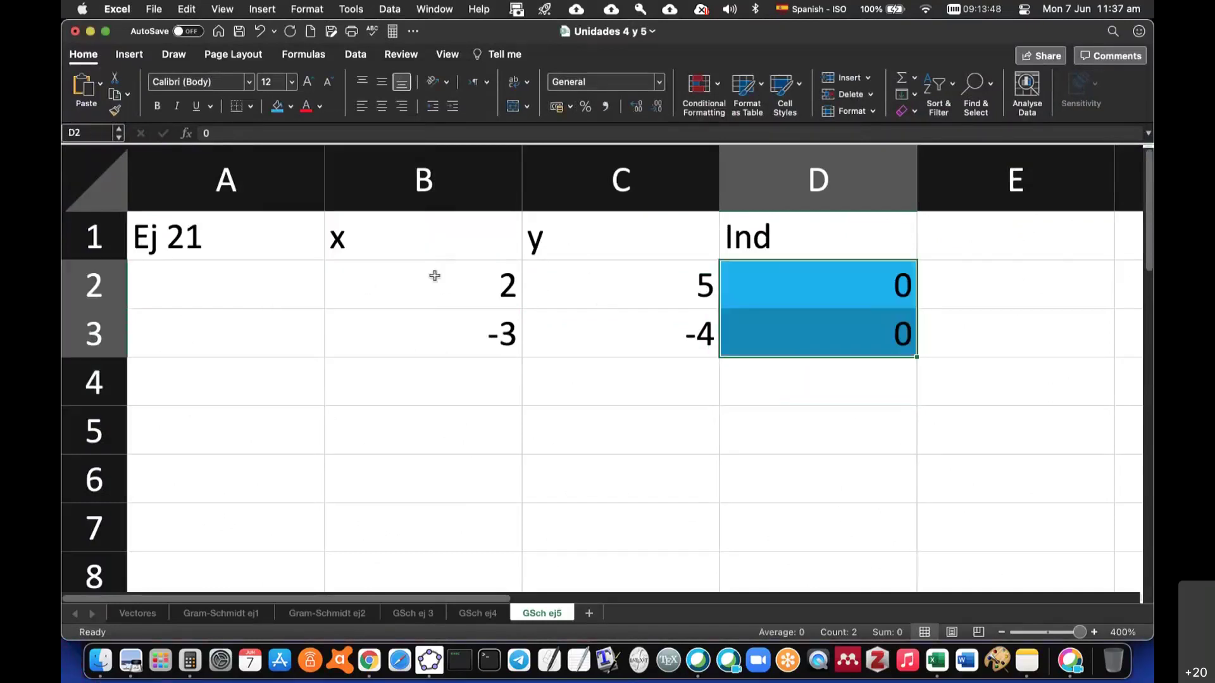
pyautogui.moveTo(434, 276); pyautogui.dragTo(551, 339)
pyautogui.click(291, 106)
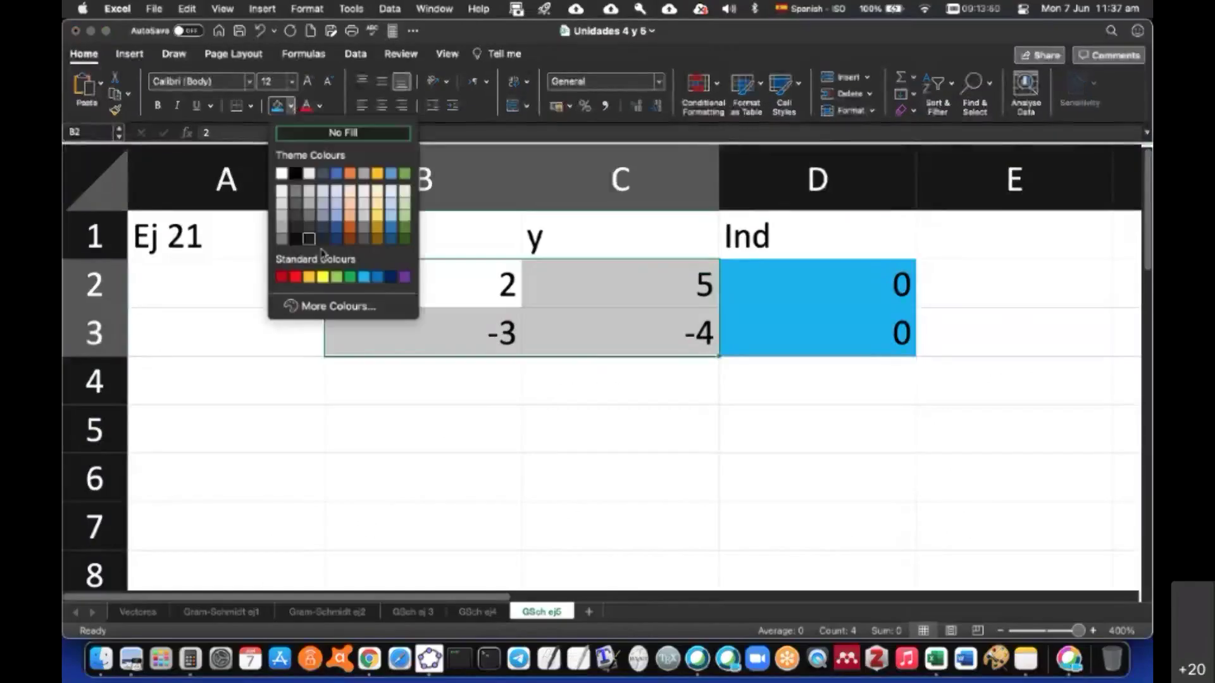
pyautogui.click(322, 277)
# Add the note 'Sistema homogéneo ind=0 para ker(M)' in cell E3.
pyautogui.moveTo(388, 179)
pyautogui.mouseDown()
pyautogui.moveTo(1150, 222)
pyautogui.moveTo(718, 179)
pyautogui.moveTo(573, 179)
pyautogui.mouseUp()
pyautogui.hscroll(-10, 437, 399)
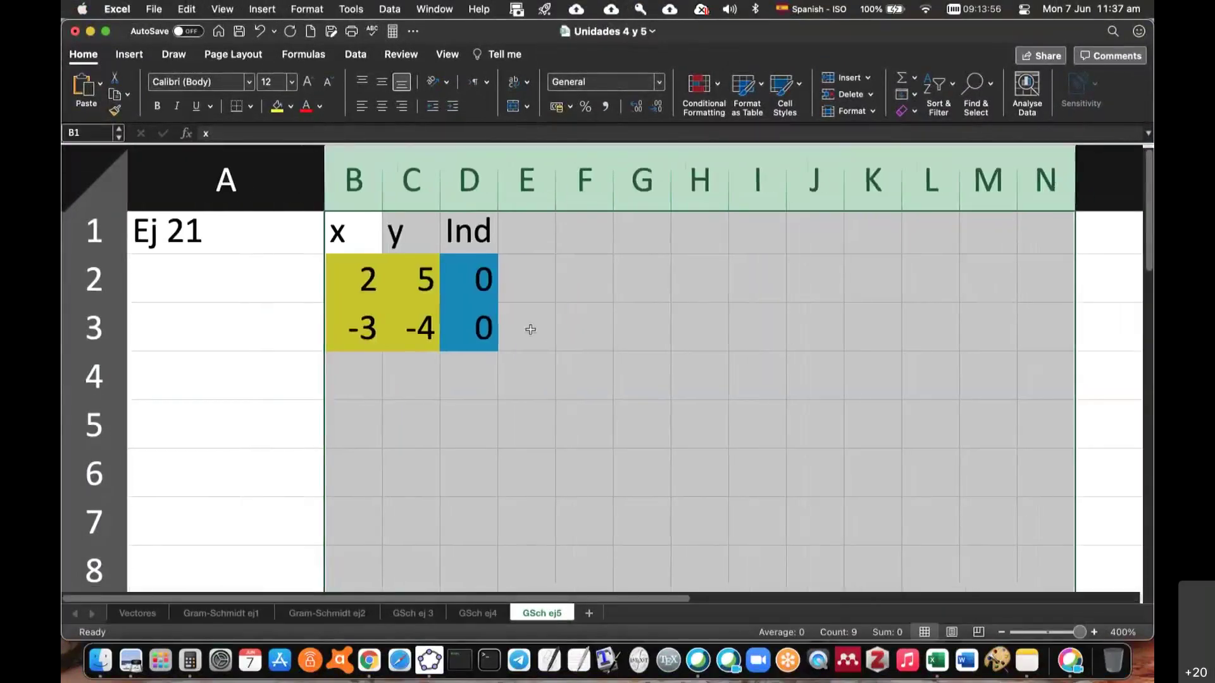
pyautogui.click(530, 330)
pyautogui.write('Sistema homogéneo i')
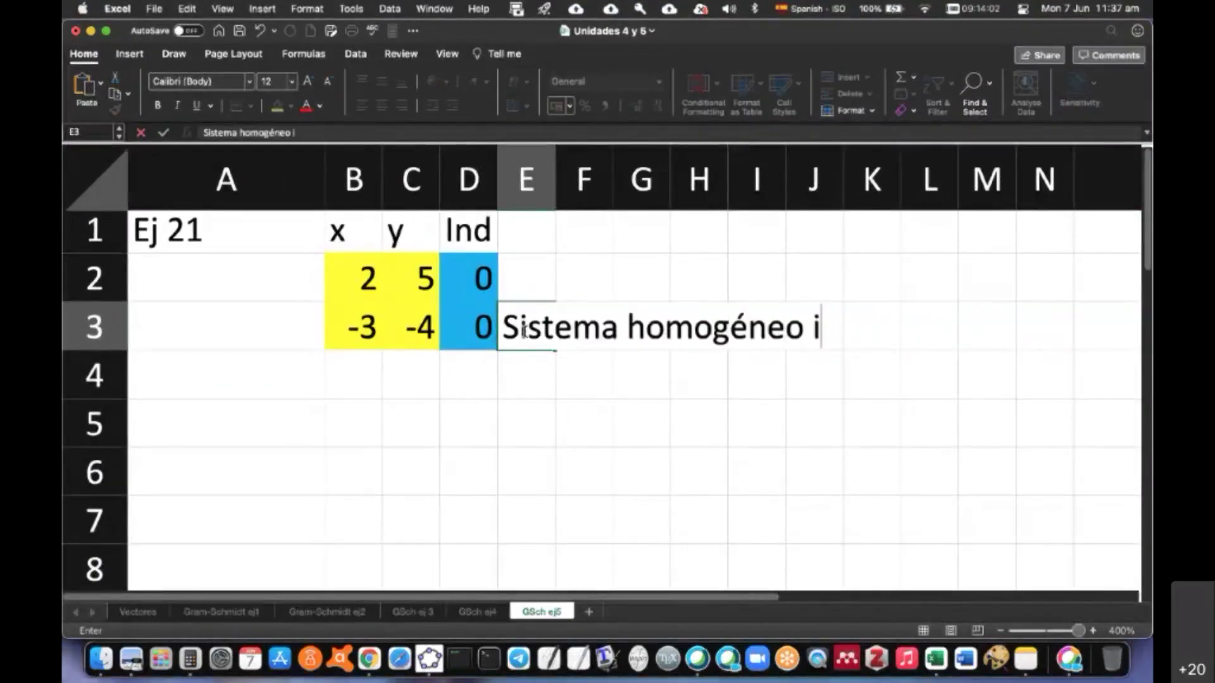
pyautogui.write('nd=0 ')
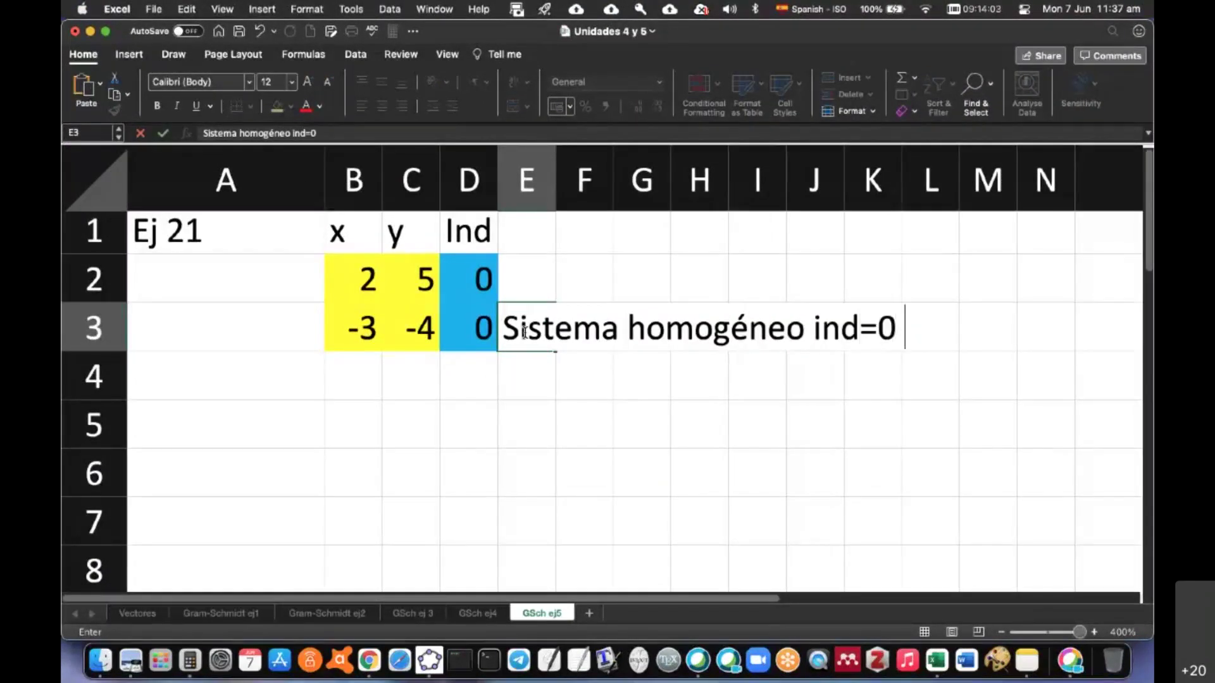
pyautogui.write('para ker(')
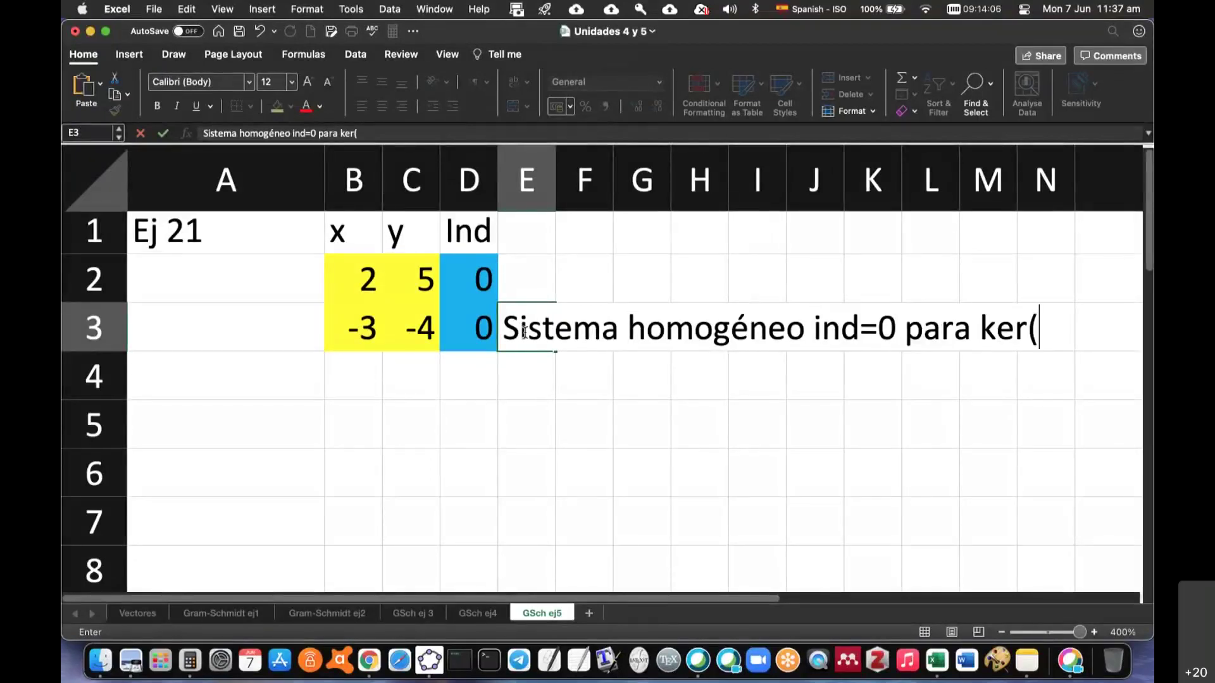
pyautogui.write('M)')
pyautogui.press('Return')
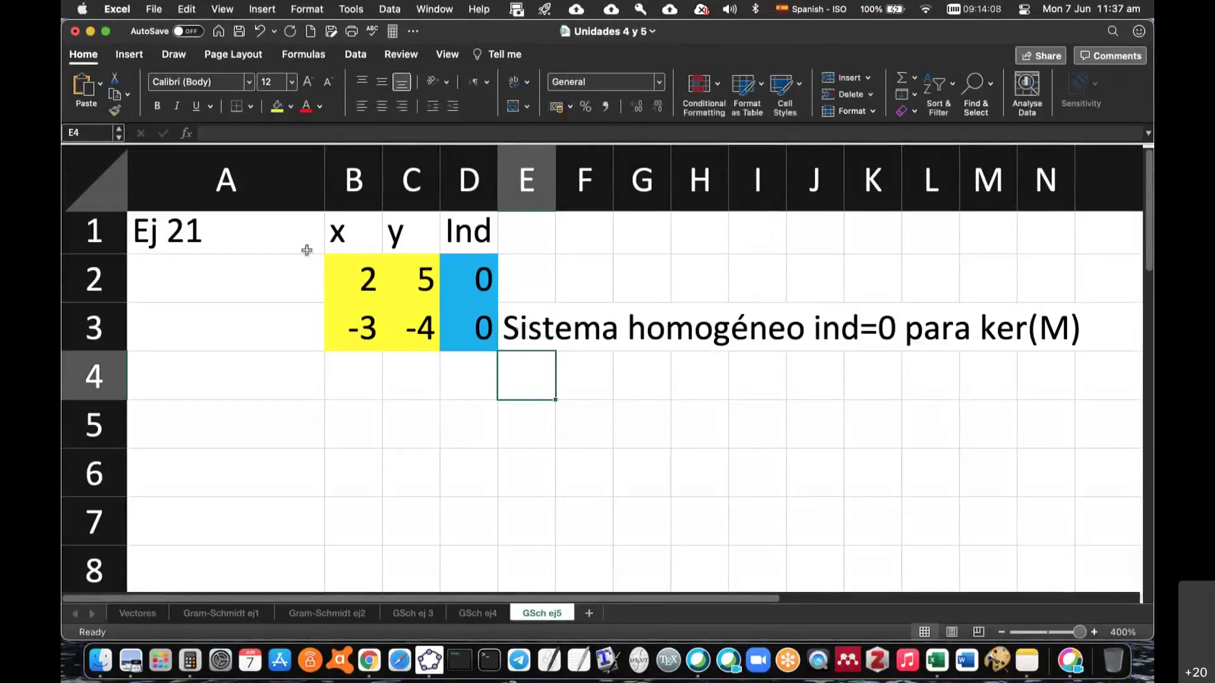
# Label the rows R1 and R2 in cells A2:A3.
pyautogui.click(253, 285)
pyautogui.write('R1')
pyautogui.press('Return')
pyautogui.write('R2')
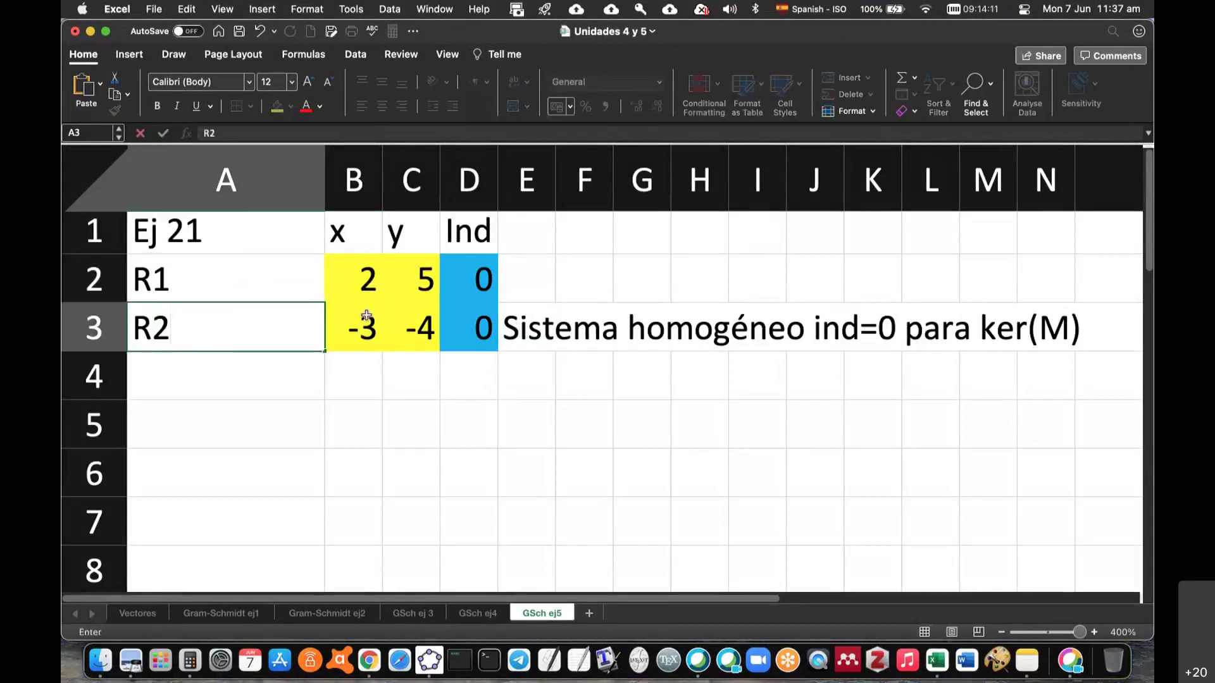
pyautogui.press('Tab')
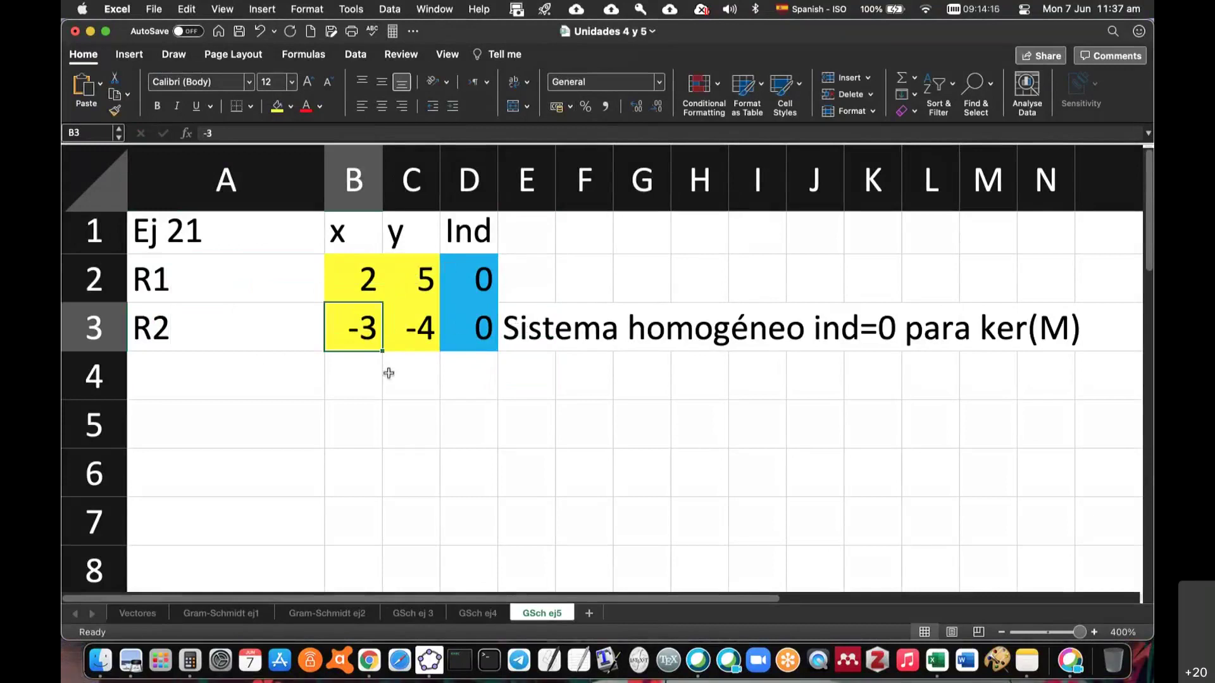
# Give cell B2, holding 2, an orange fill.
pyautogui.click(370, 286)
pyautogui.click(290, 106)
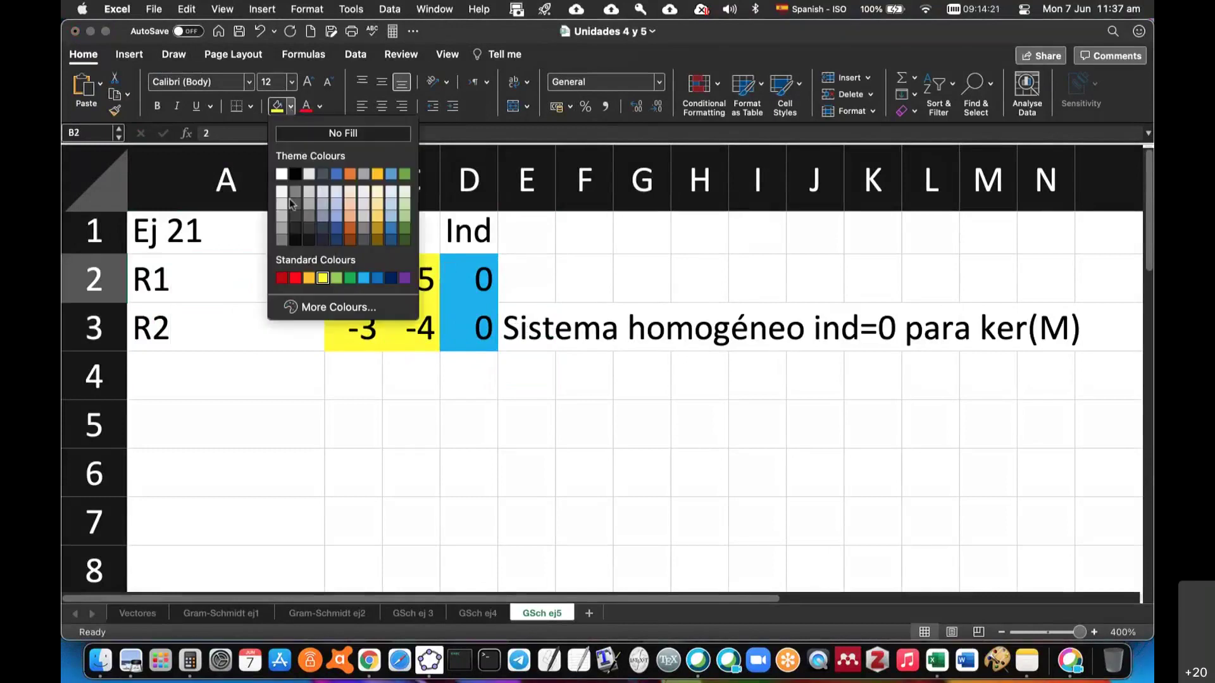
pyautogui.click(309, 278)
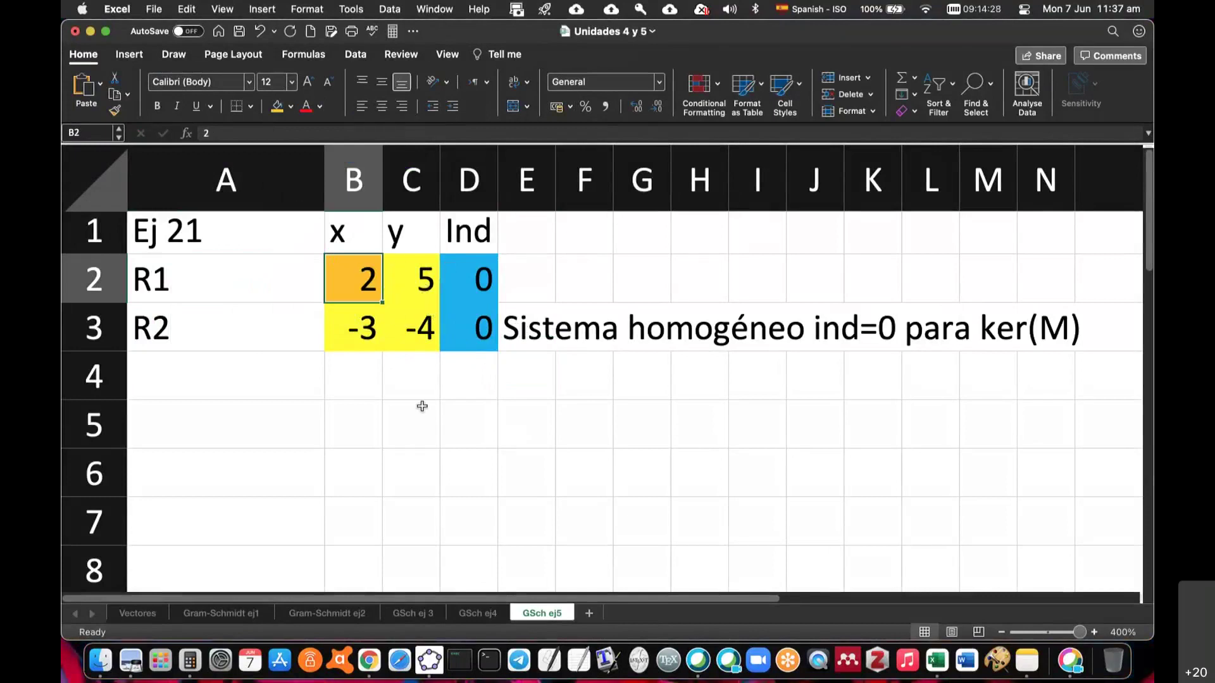
pyautogui.press('super+Tab')
pyautogui.scroll(-2, 497, 436)
pyautogui.scroll(-2, 497, 436)
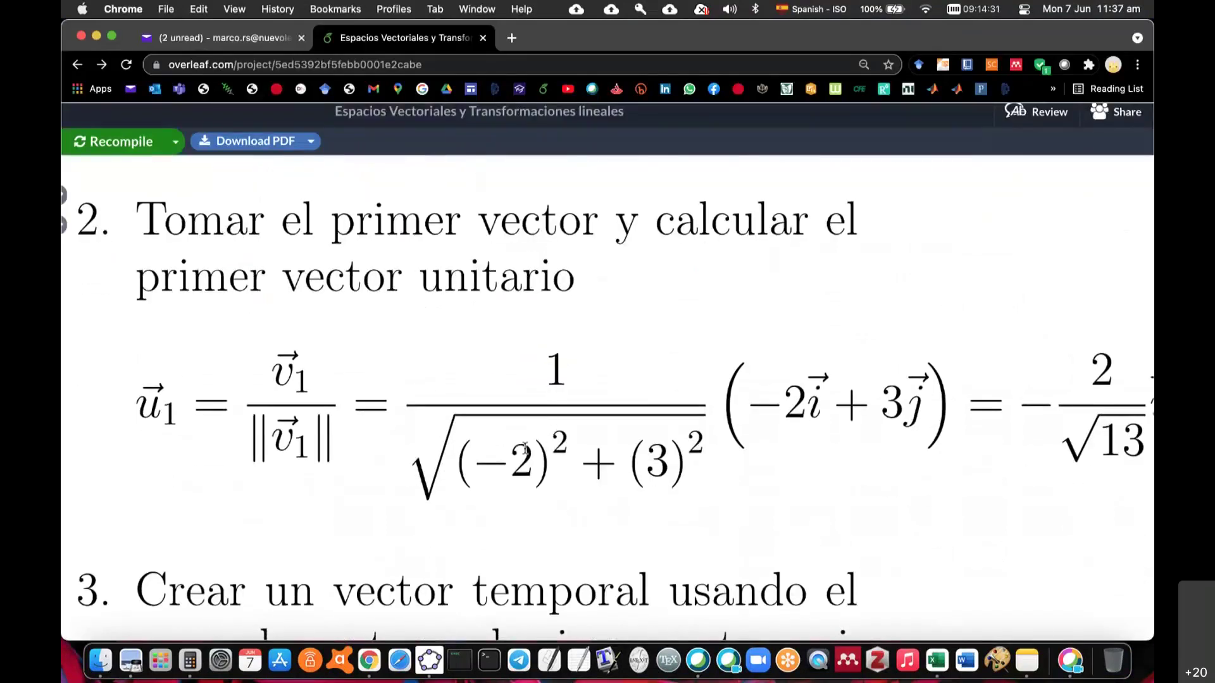
pyautogui.hscroll(2, 541, 460)
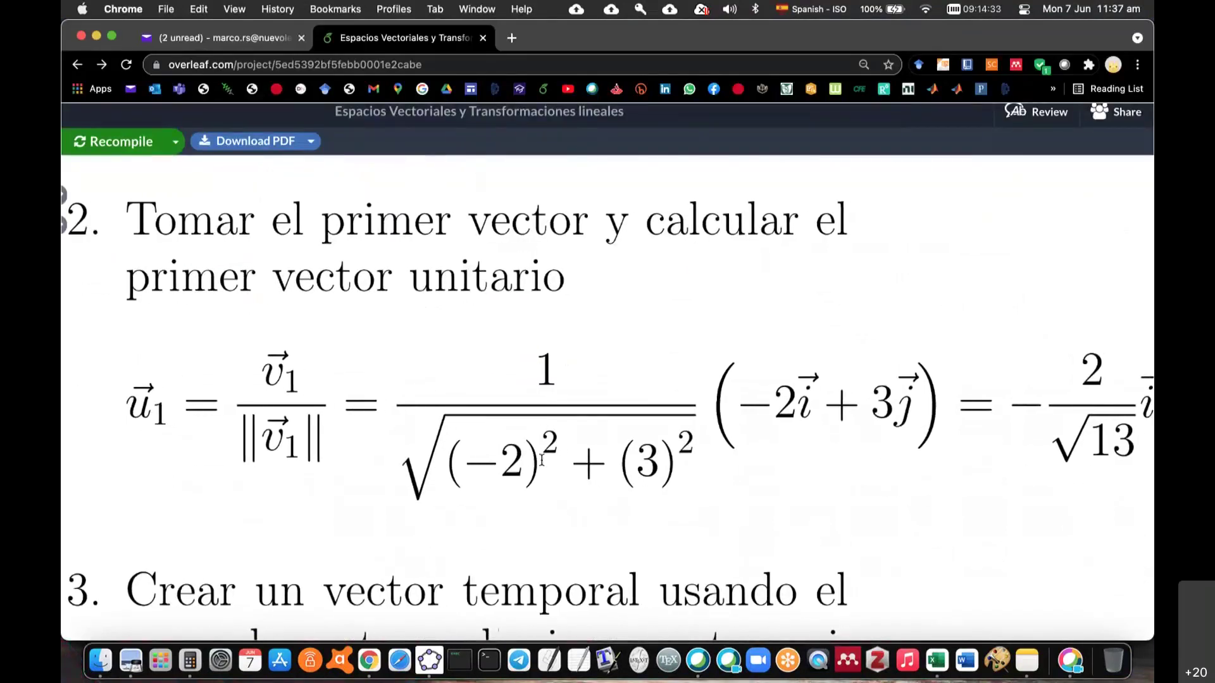
pyautogui.hscroll(-3, 288, 417)
pyautogui.hscroll(-2, 450, 440)
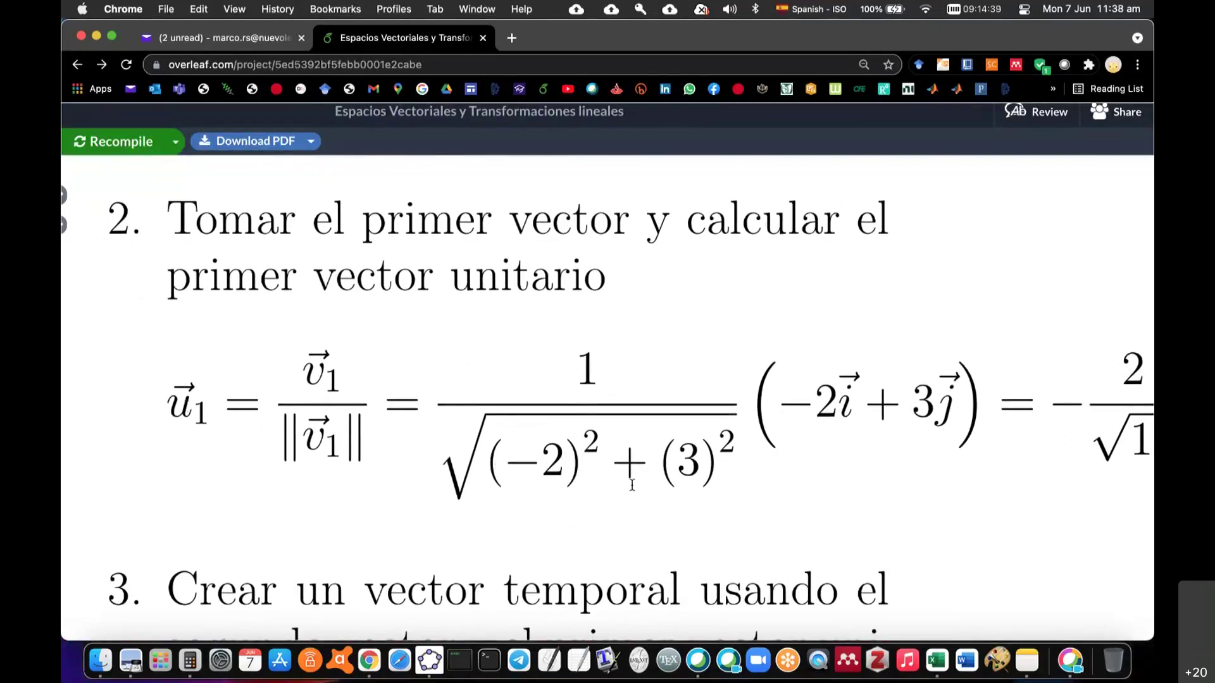
pyautogui.press('super+Tab')
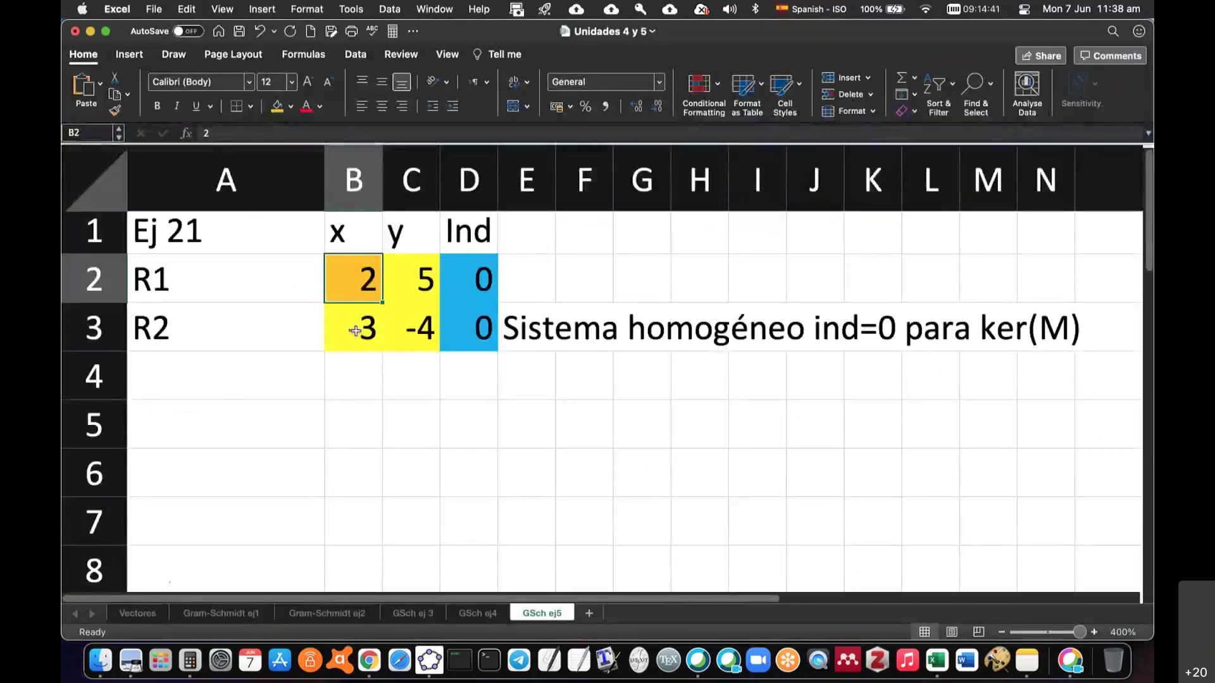
# Label A4 'unitario 1' and B4 'Magnitud'.
pyautogui.click(279, 378)
pyautogui.write('V')
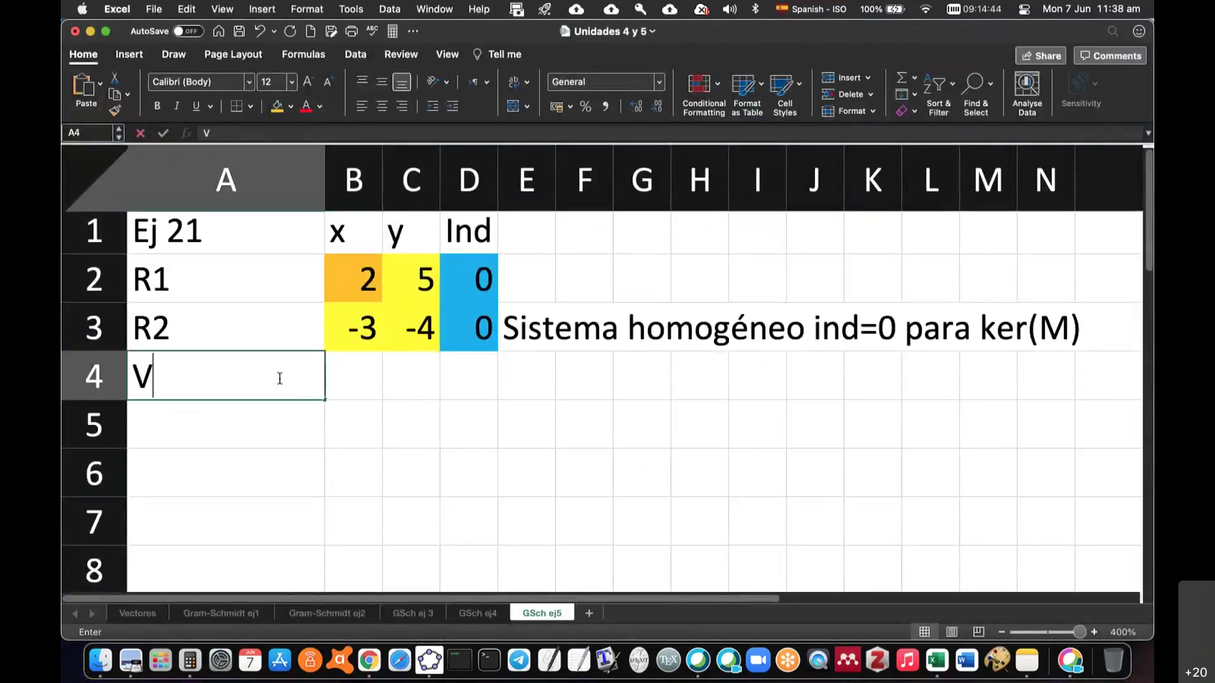
pyautogui.write('ext')
pyautogui.press('BackSpace')
pyautogui.press('BackSpace')
pyautogui.press('BackSpace')
pyautogui.write('unitario 1')
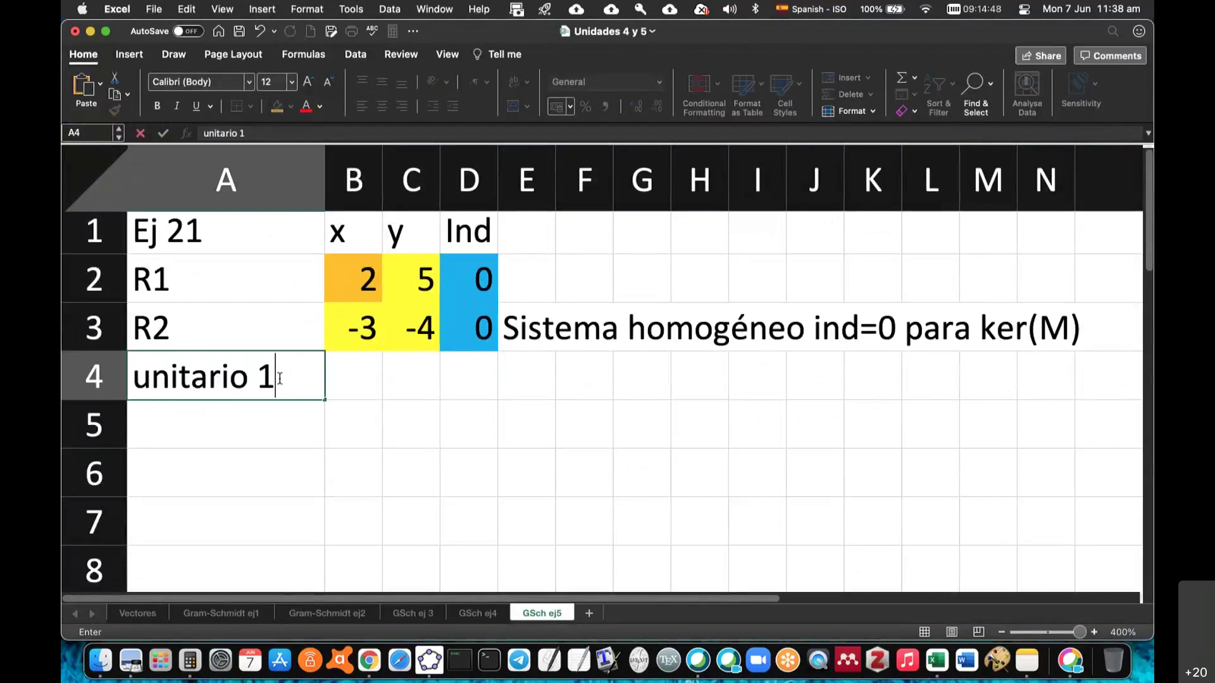
pyautogui.click(353, 371)
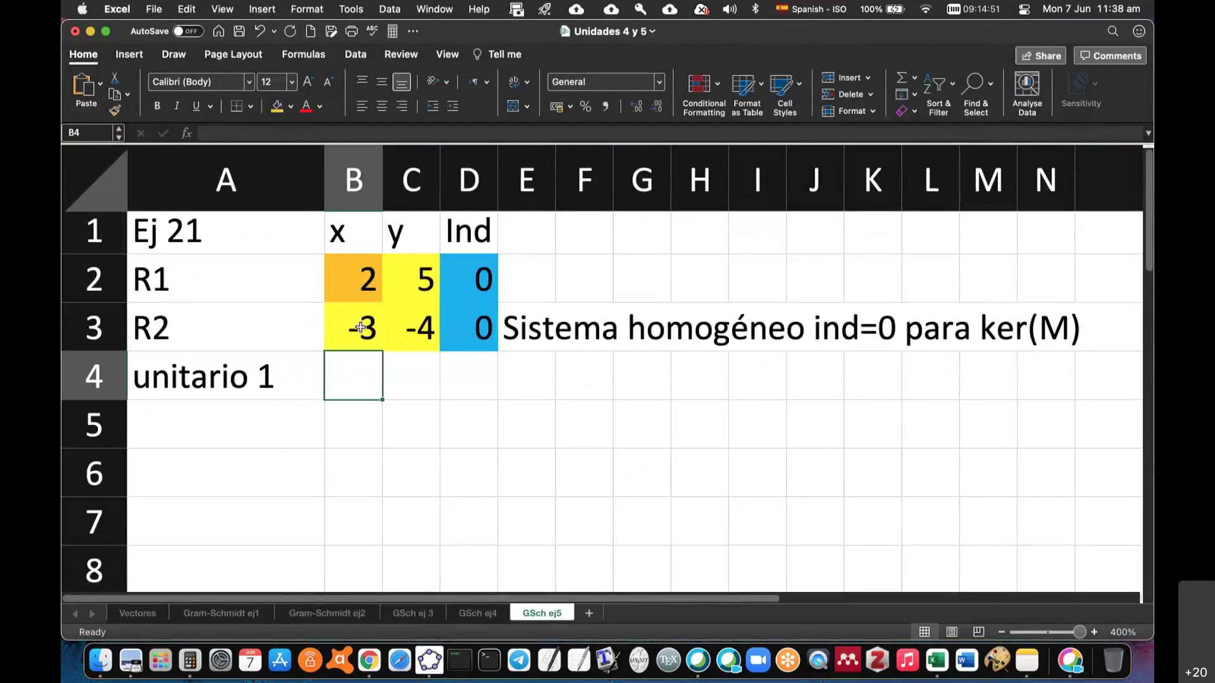
pyautogui.write('Magnitud')
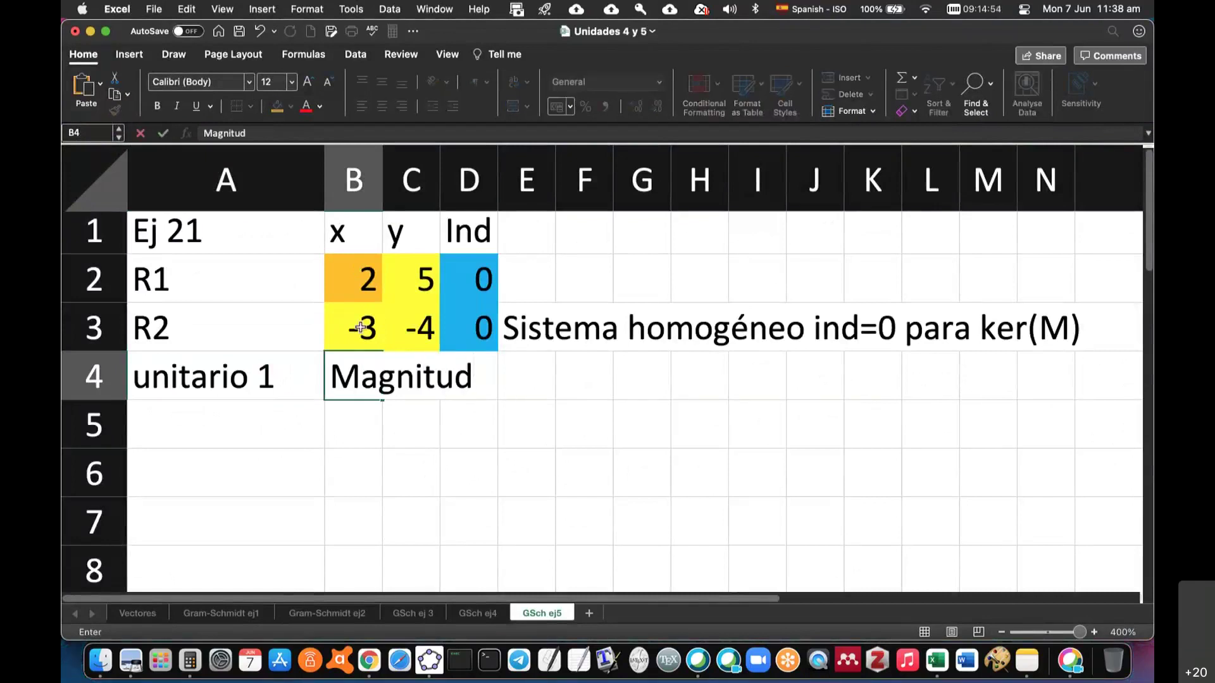
# Enter =SQRT((B2)^2+(B3)^2) in E4 to get the magnitude 3.60555.
pyautogui.click(530, 370)
pyautogui.write('(')
pyautogui.press('BackSpace')
pyautogui.write('=sqrt')
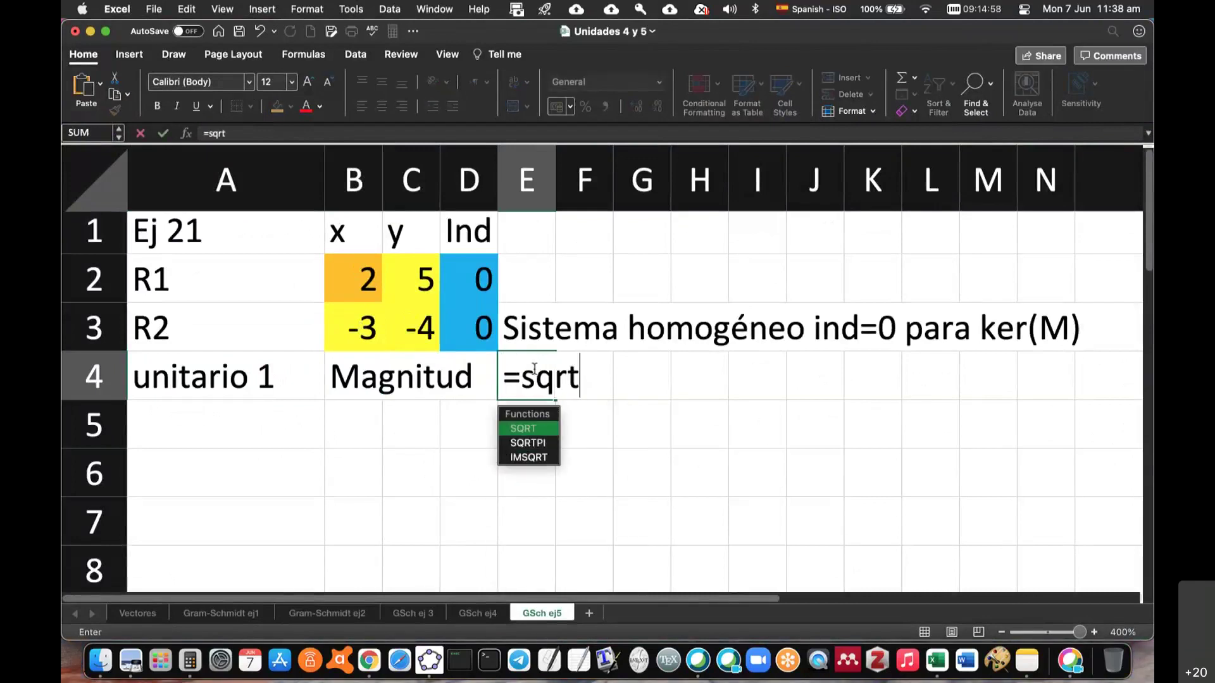
pyautogui.write('((')
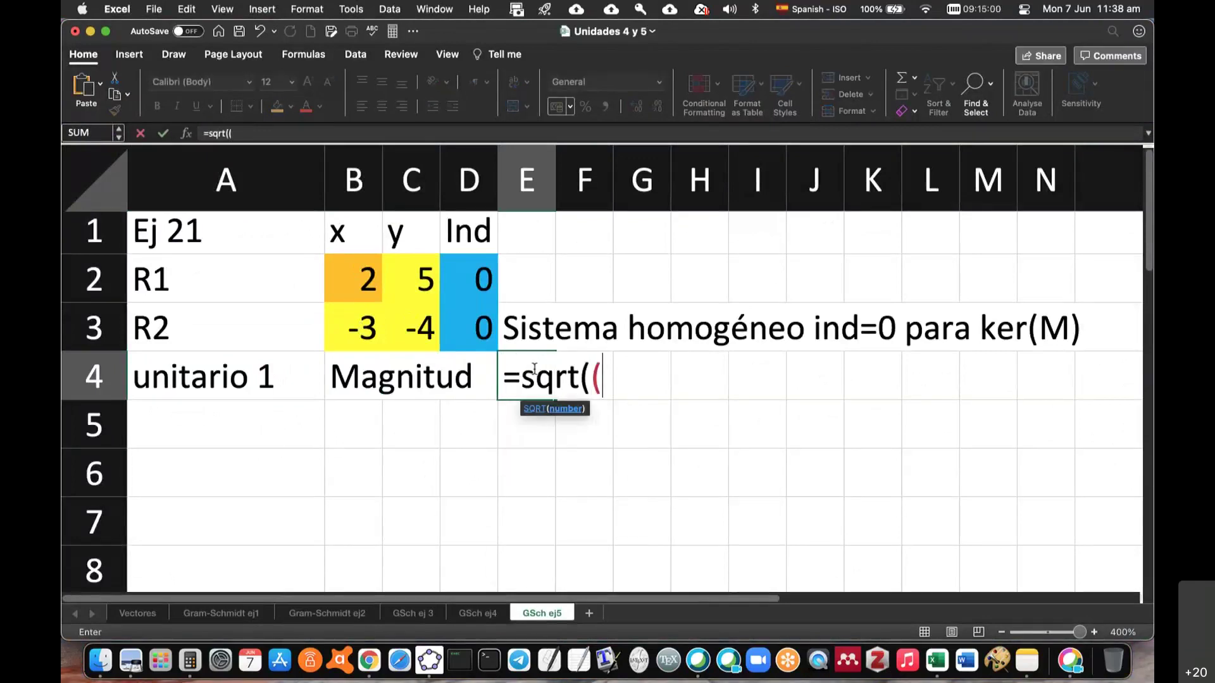
pyautogui.click(367, 283)
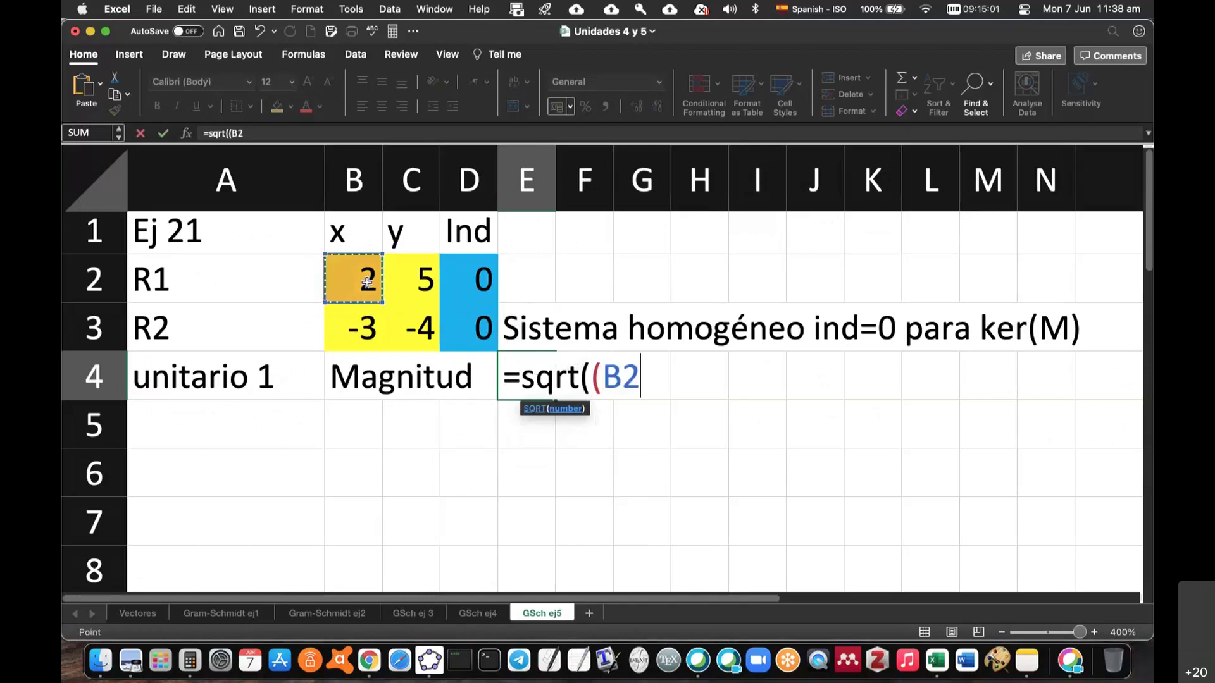
pyautogui.write(')^21')
pyautogui.press('BackSpace')
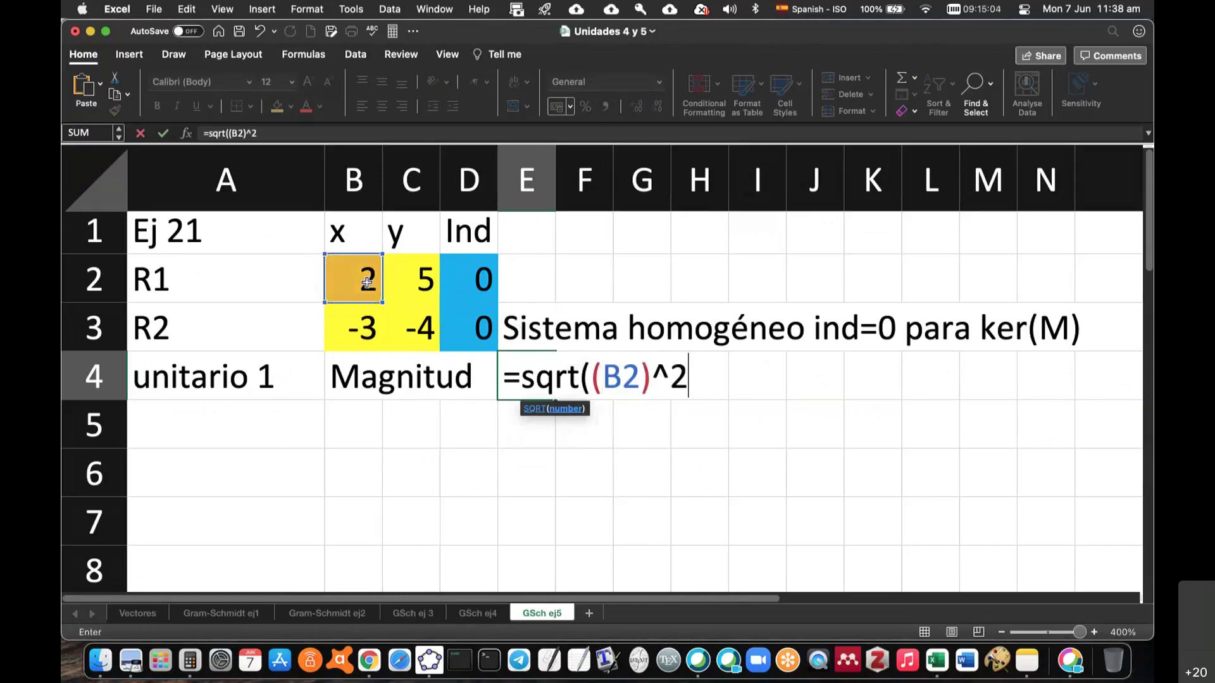
pyautogui.write('+(')
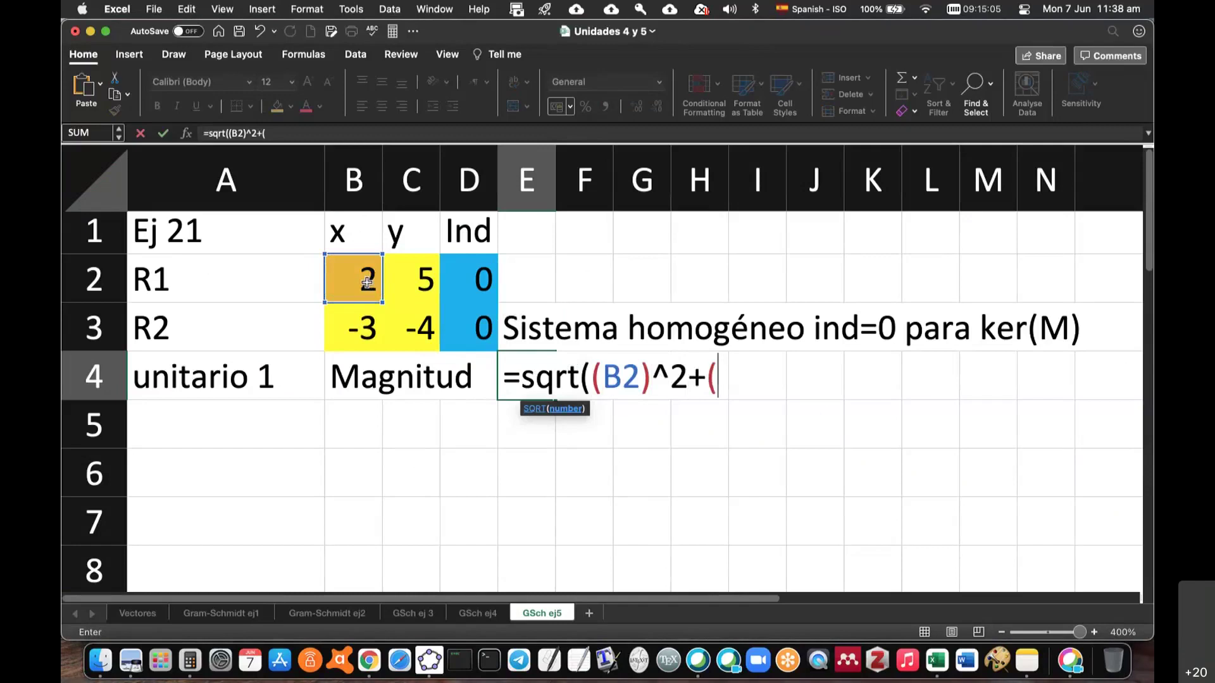
pyautogui.click(354, 323)
pyautogui.write(')^2')
pyautogui.write(')')
pyautogui.press('Return')
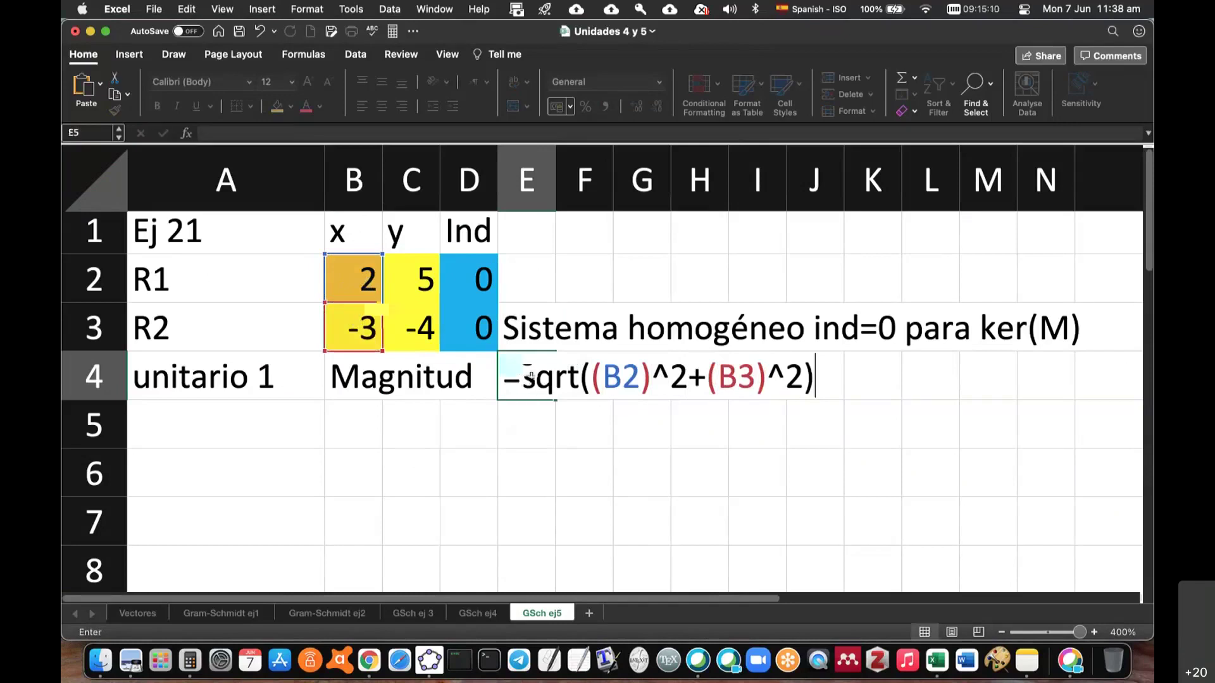
# Fill the magnitude cell E4 green.
pyautogui.click(530, 375)
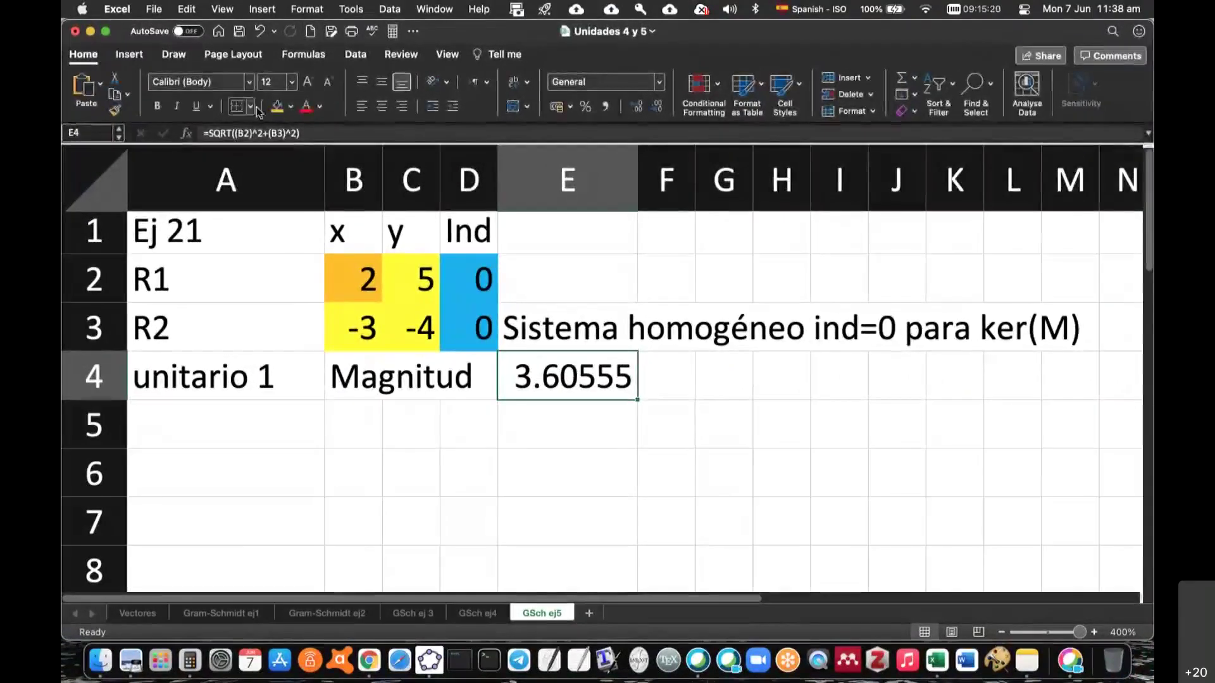
pyautogui.click(291, 107)
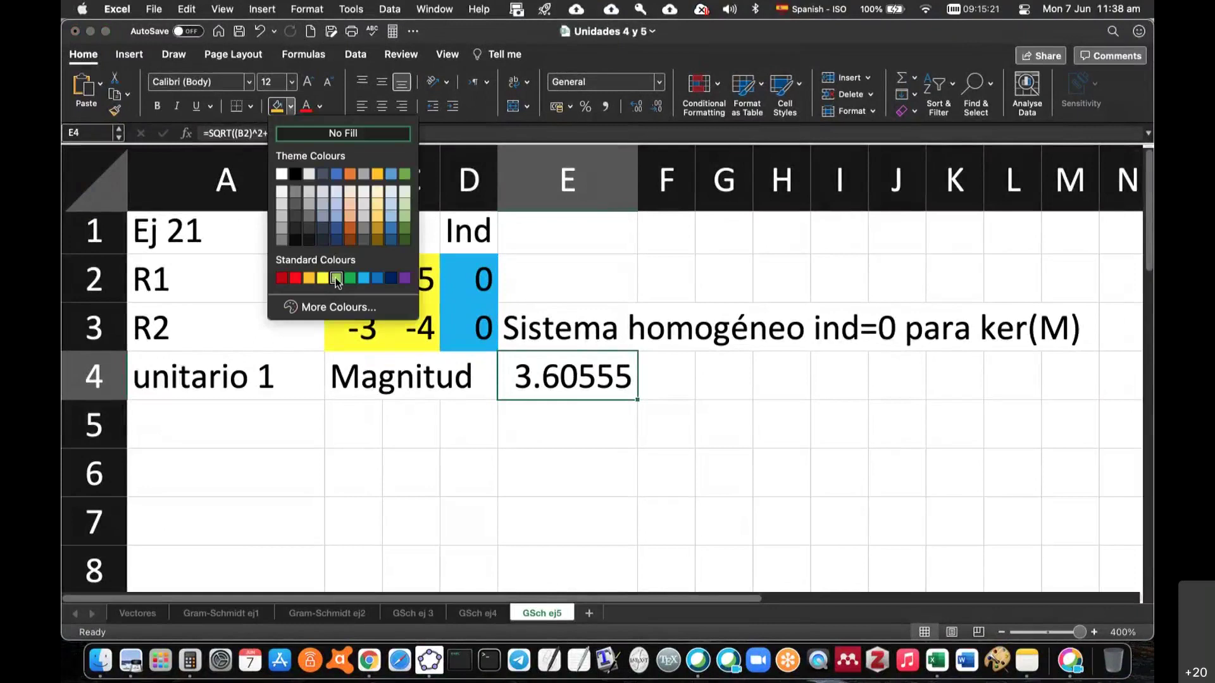
pyautogui.click(336, 279)
pyautogui.click(353, 424)
# Enter =B2/$E$4 in B5 with an absolute reference to the magnitude.
pyautogui.write('=')
pyautogui.click(367, 283)
pyautogui.write('/')
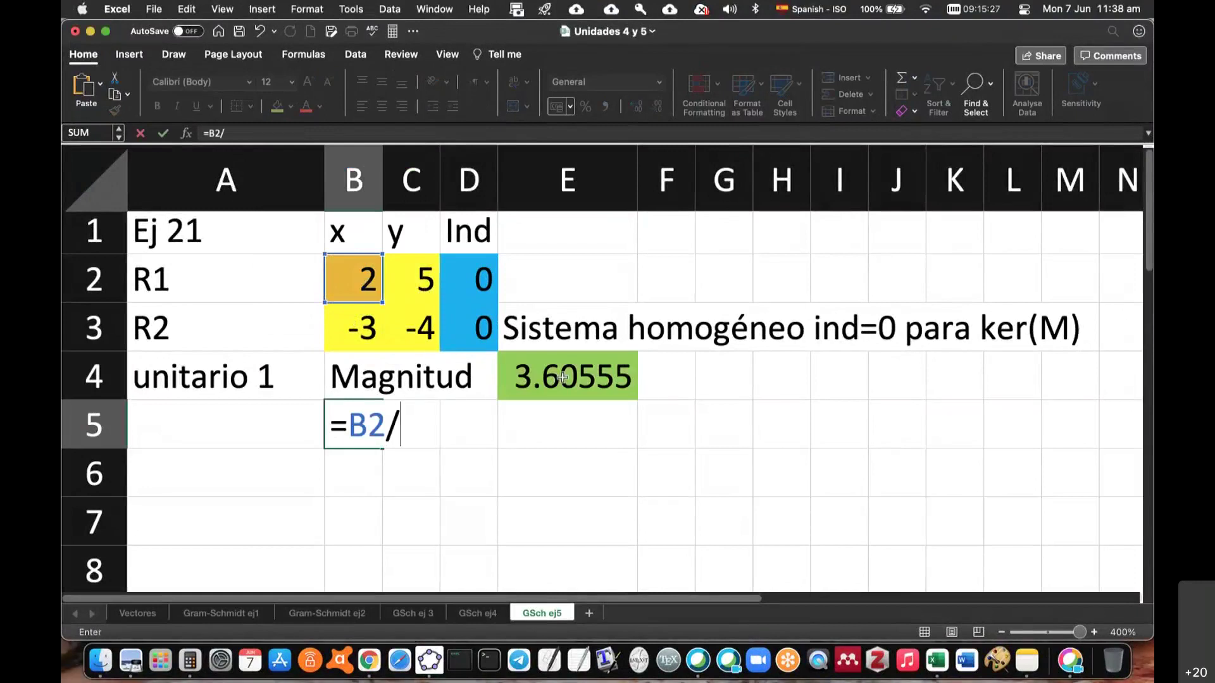
pyautogui.click(562, 378)
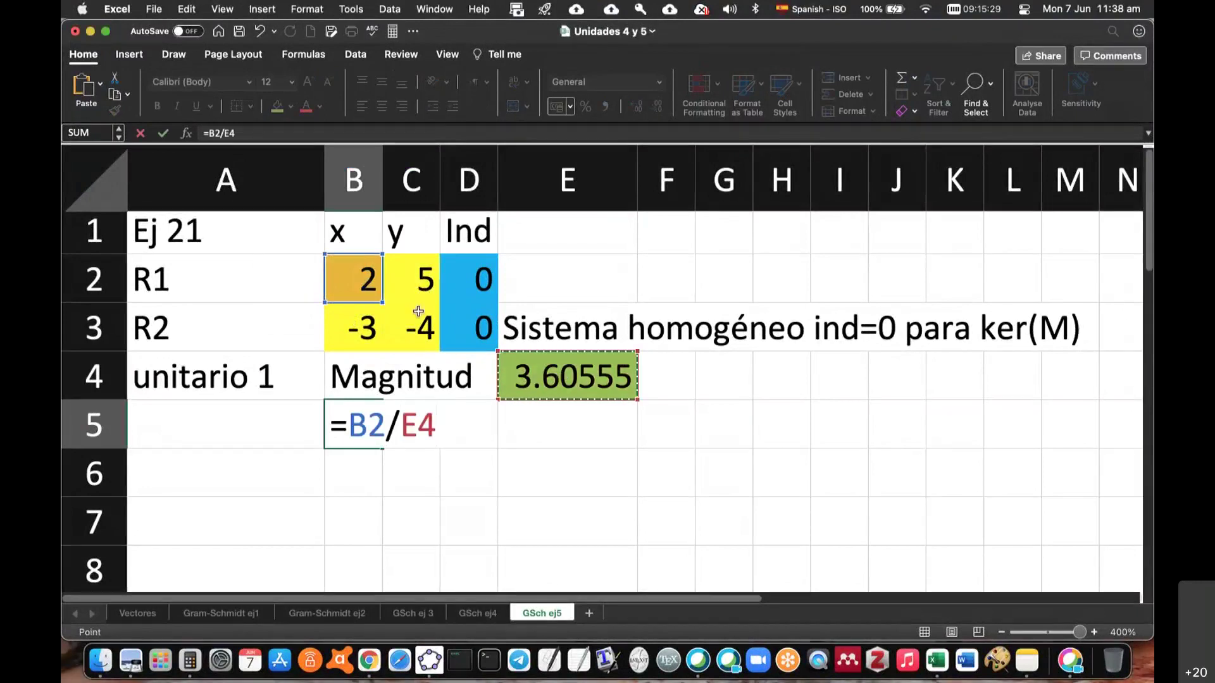
pyautogui.click(408, 424)
pyautogui.write('$')
pyautogui.press('Right')
pyautogui.write('$')
pyautogui.press('Return')
pyautogui.press('Up')
# Copy the formula down to B6 and widen column B to show 0.5547 and -0.8321.
pyautogui.moveTo(382, 180); pyautogui.dragTo(427, 180)
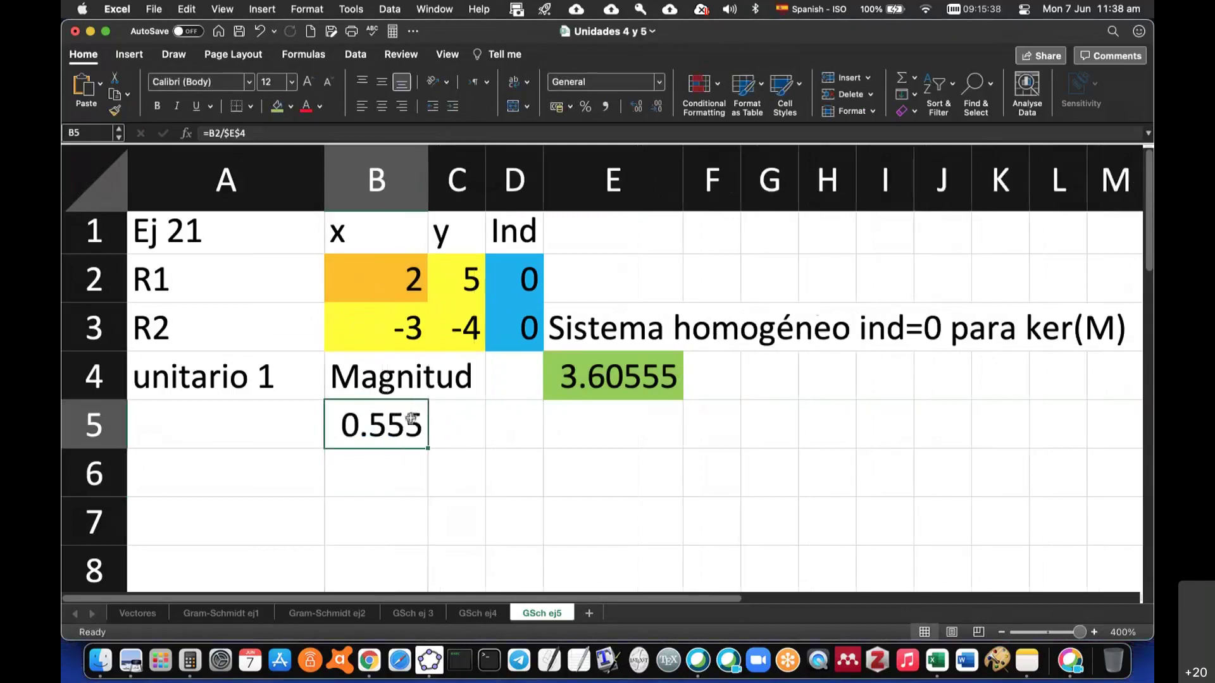
pyautogui.moveTo(428, 449); pyautogui.dragTo(426, 491)
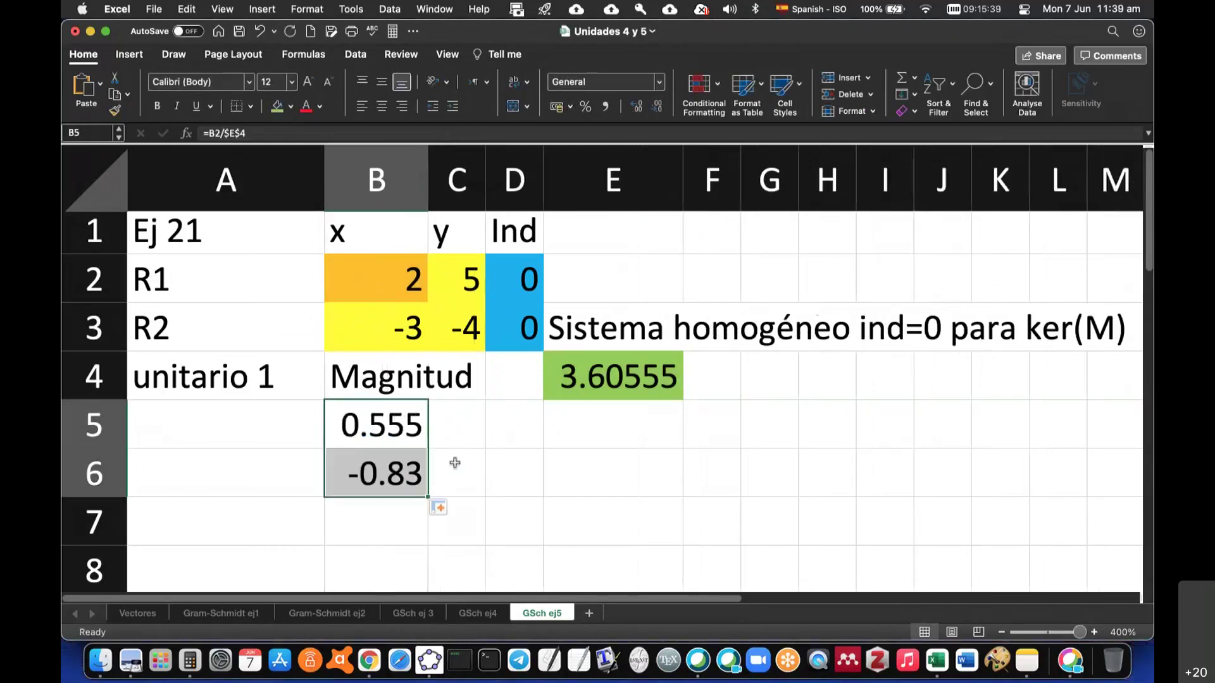
pyautogui.click(453, 452)
pyautogui.moveTo(399, 282); pyautogui.dragTo(403, 324)
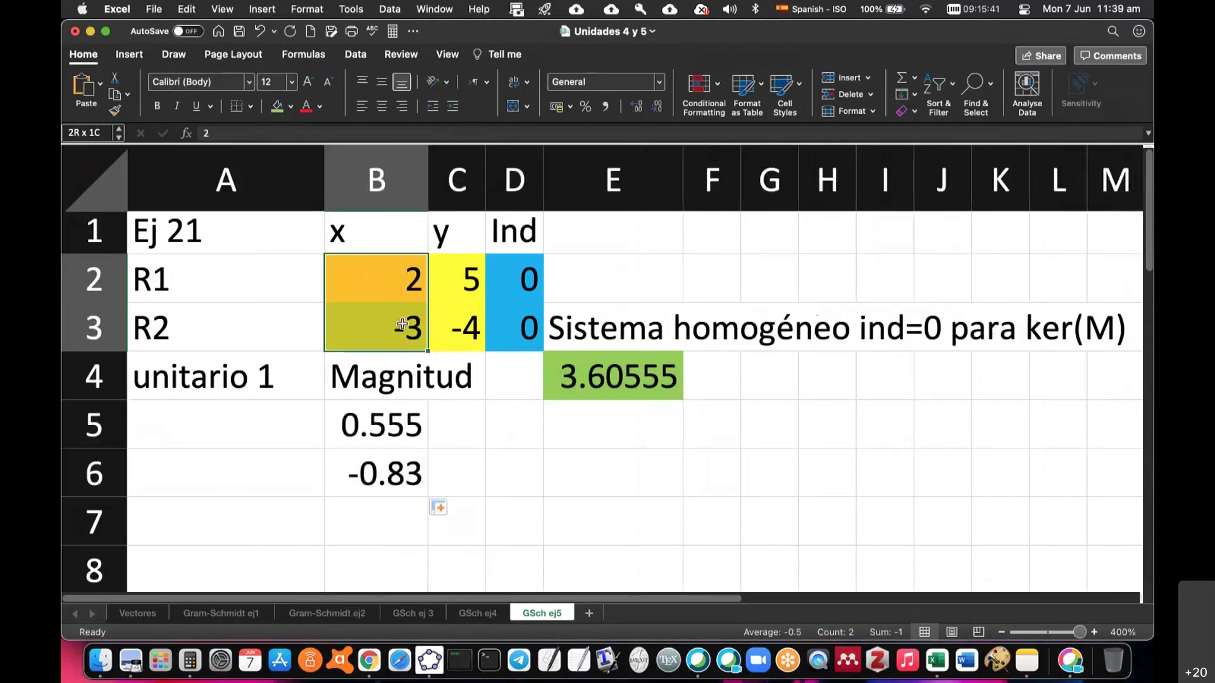
pyautogui.moveTo(396, 430); pyautogui.dragTo(404, 461)
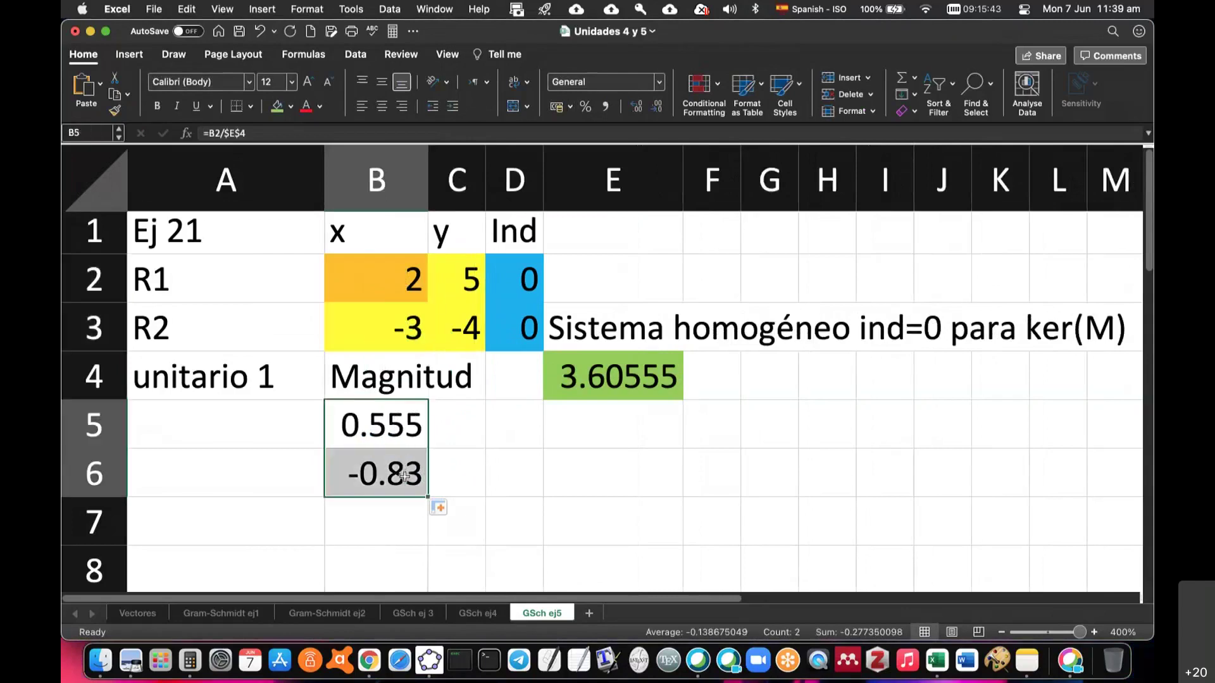
pyautogui.moveTo(433, 201); pyautogui.dragTo(459, 200)
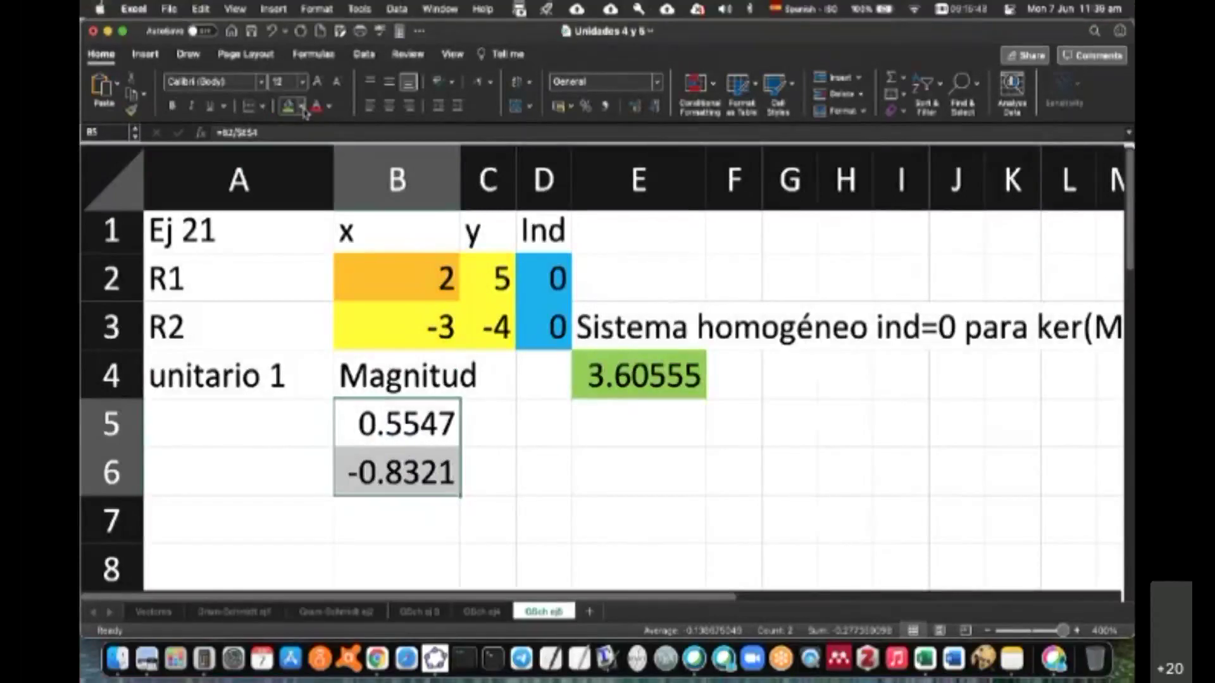
# Shade the unit-vector results B5:B6 light gold.
pyautogui.click(301, 106)
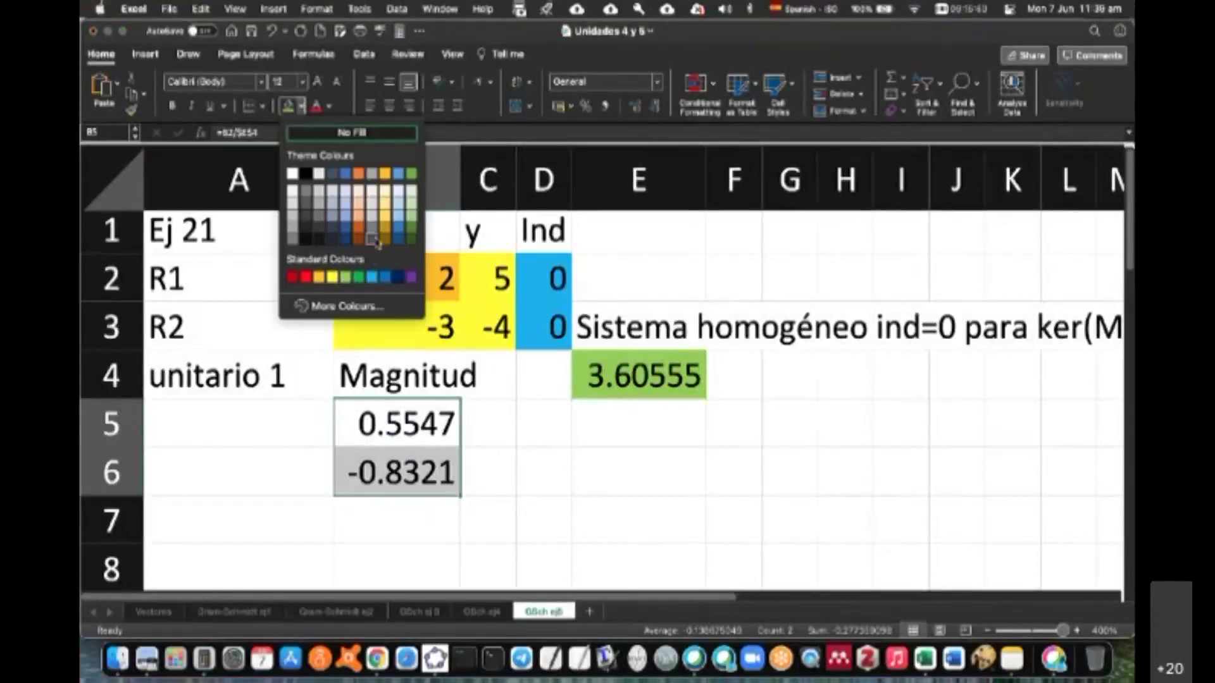
pyautogui.click(385, 216)
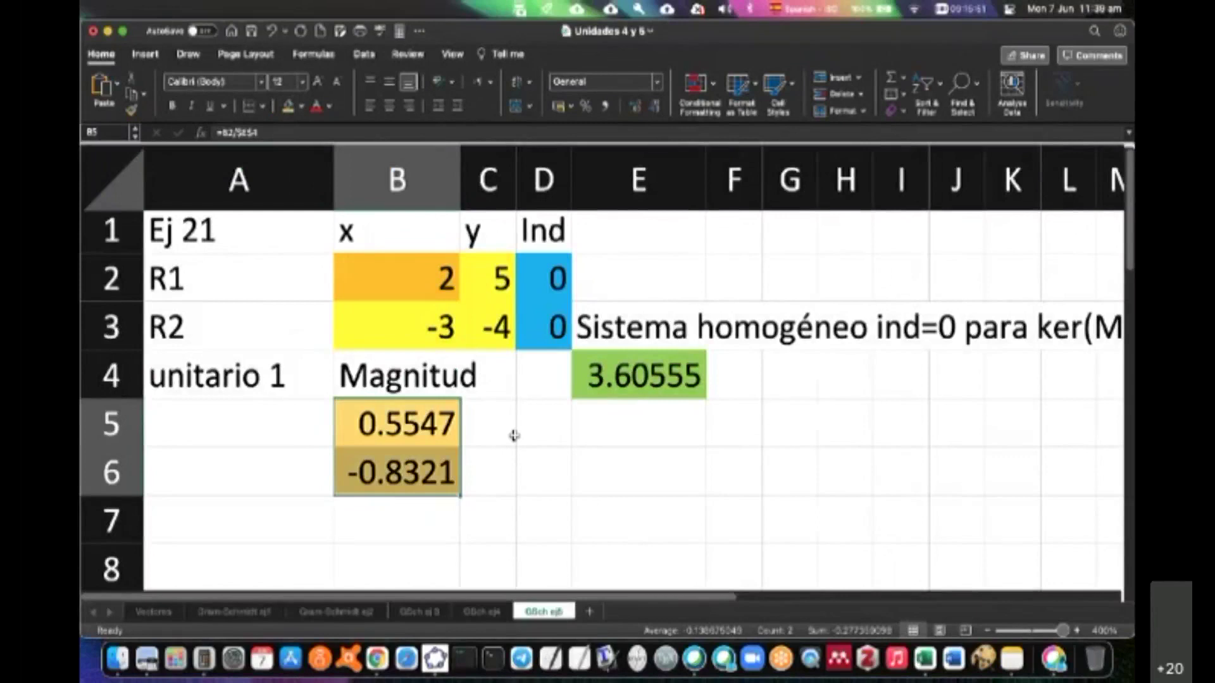
pyautogui.click(514, 435)
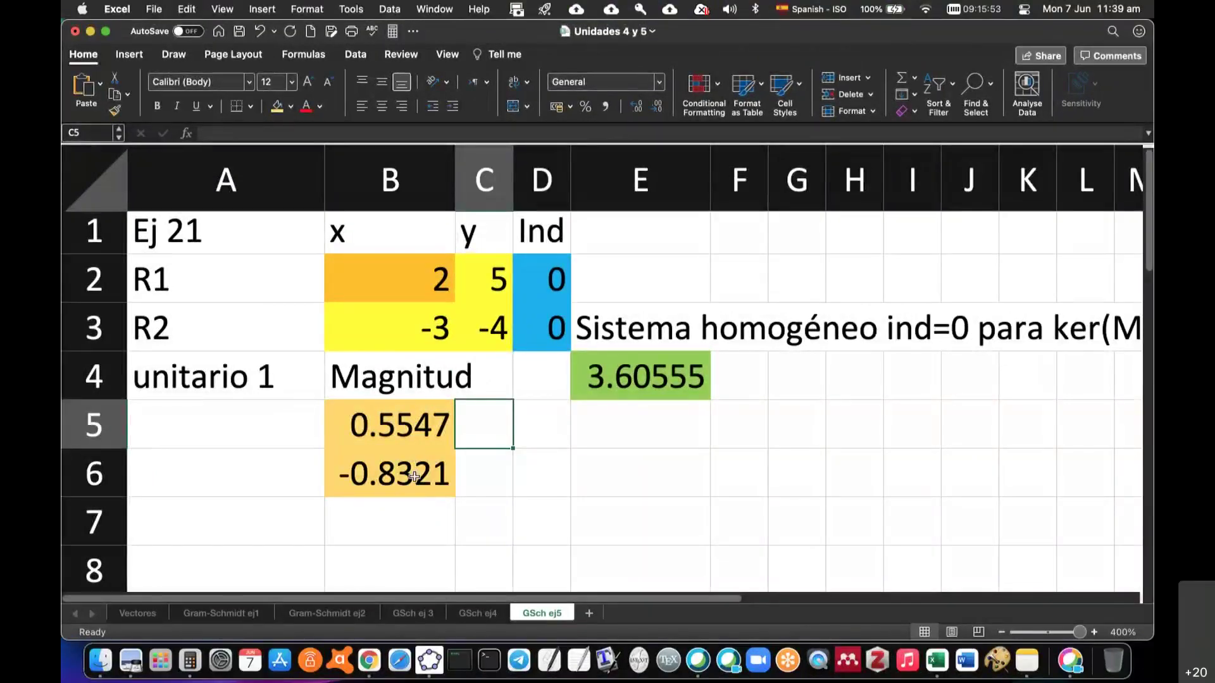
pyautogui.click(415, 425)
pyautogui.click(493, 427)
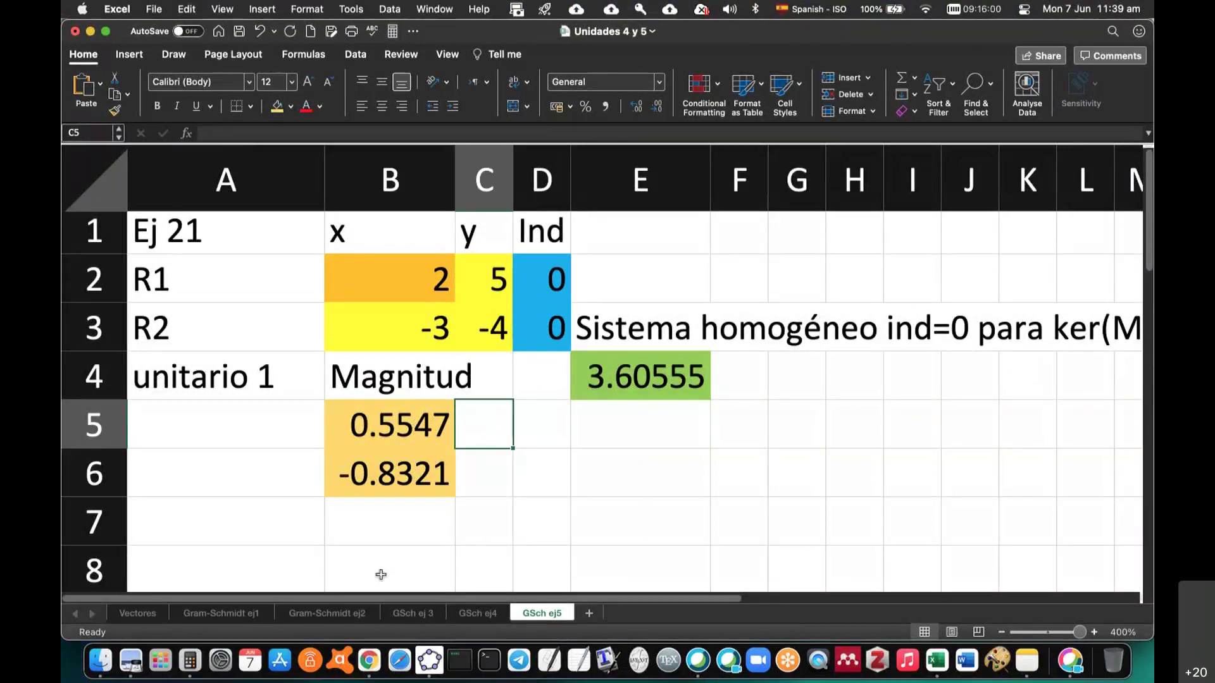
# In GeoGebra, create a new point E on the unit circle.
pyautogui.click(429, 662)
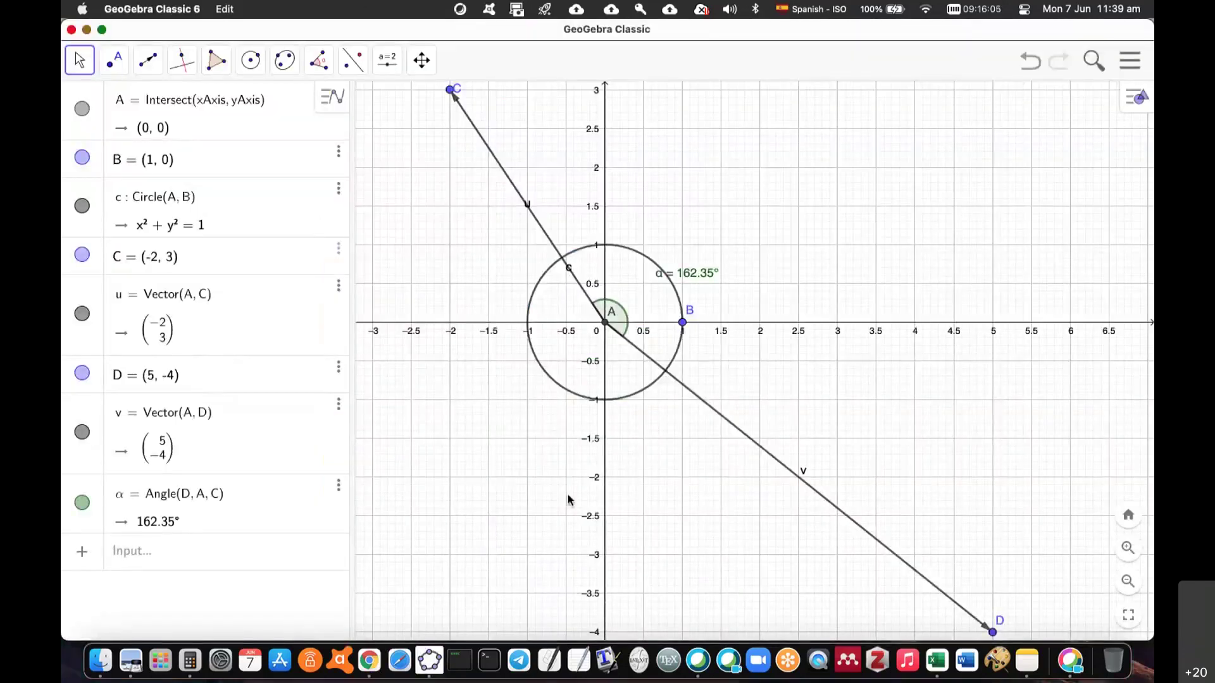
pyautogui.press('super+Tab')
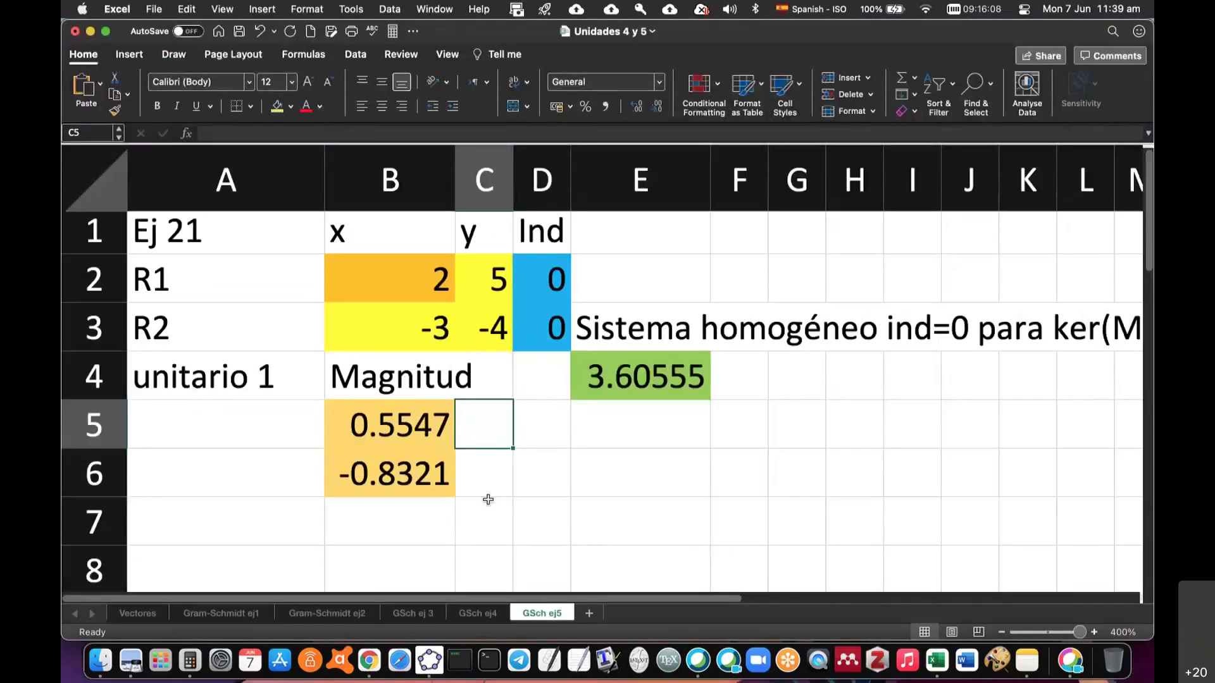
pyautogui.press('super+Tab')
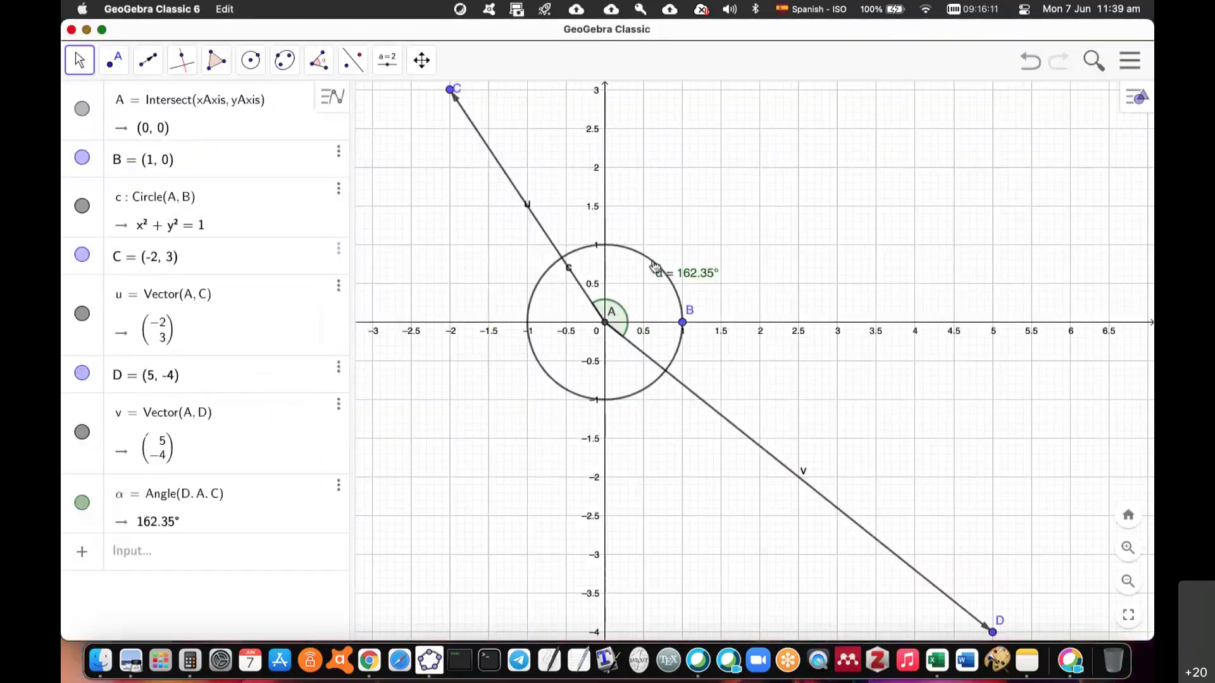
pyautogui.click(114, 60)
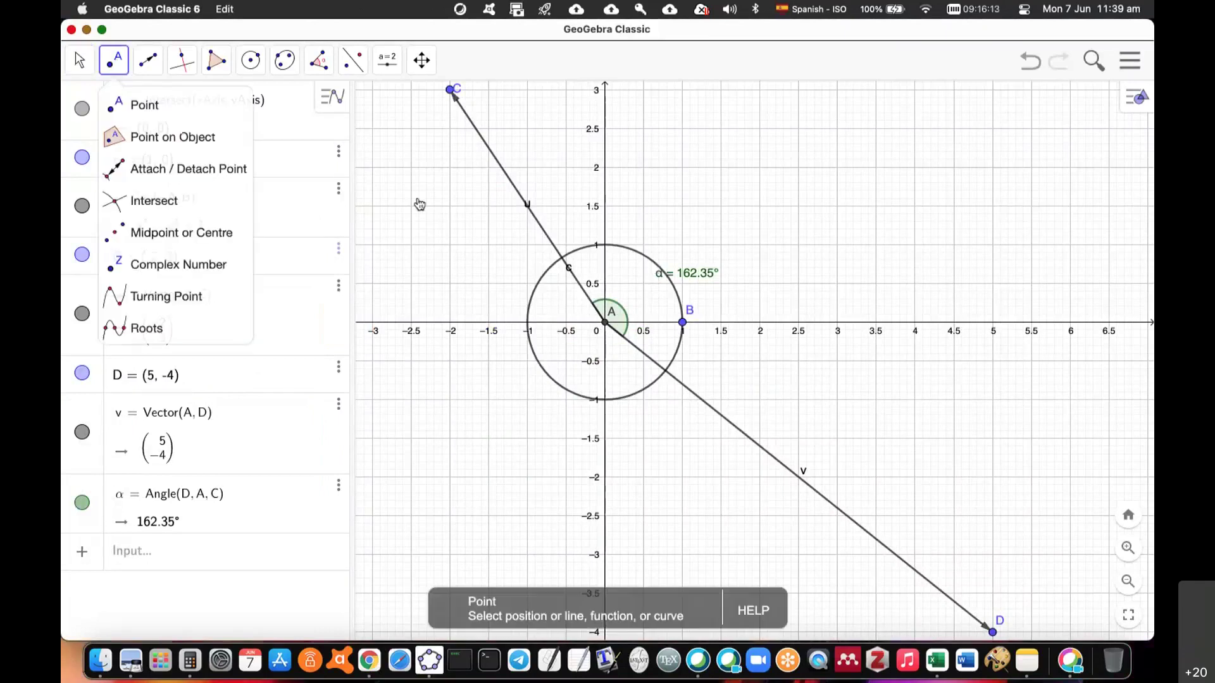
pyautogui.click(651, 261)
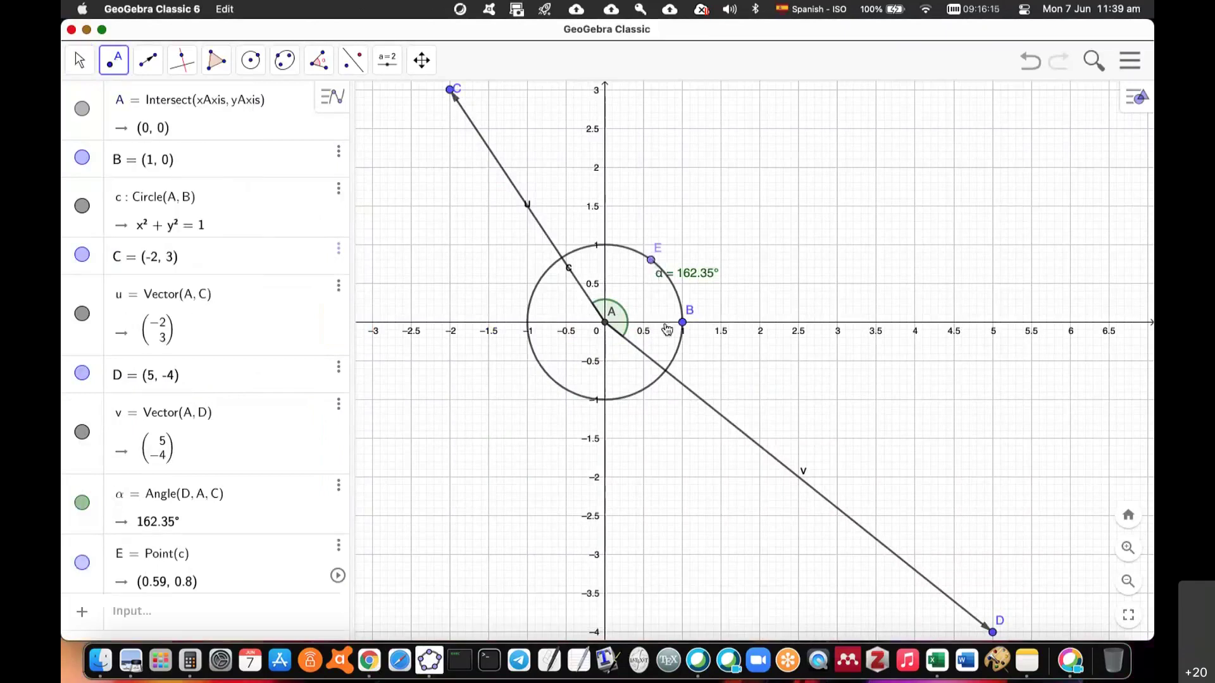
pyautogui.click(166, 585)
pyautogui.press('Escape')
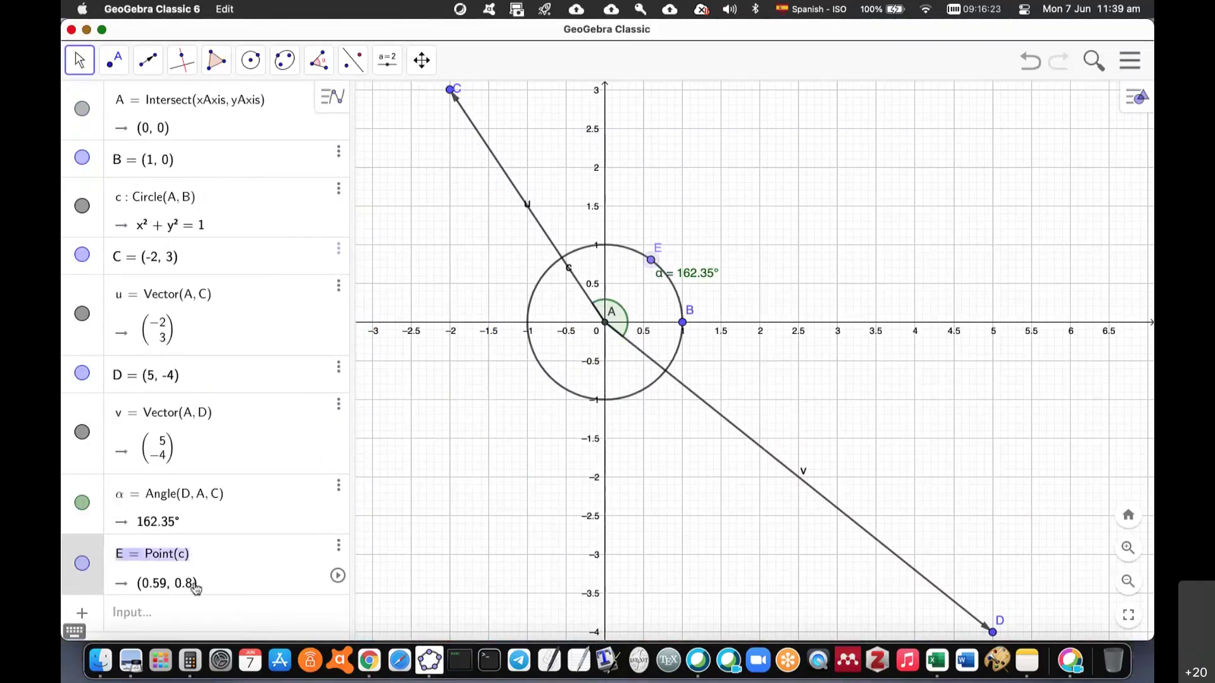
# Briefly animate point E, then drag it to about (0.55, 0.84) on the circle.
pyautogui.click(195, 584)
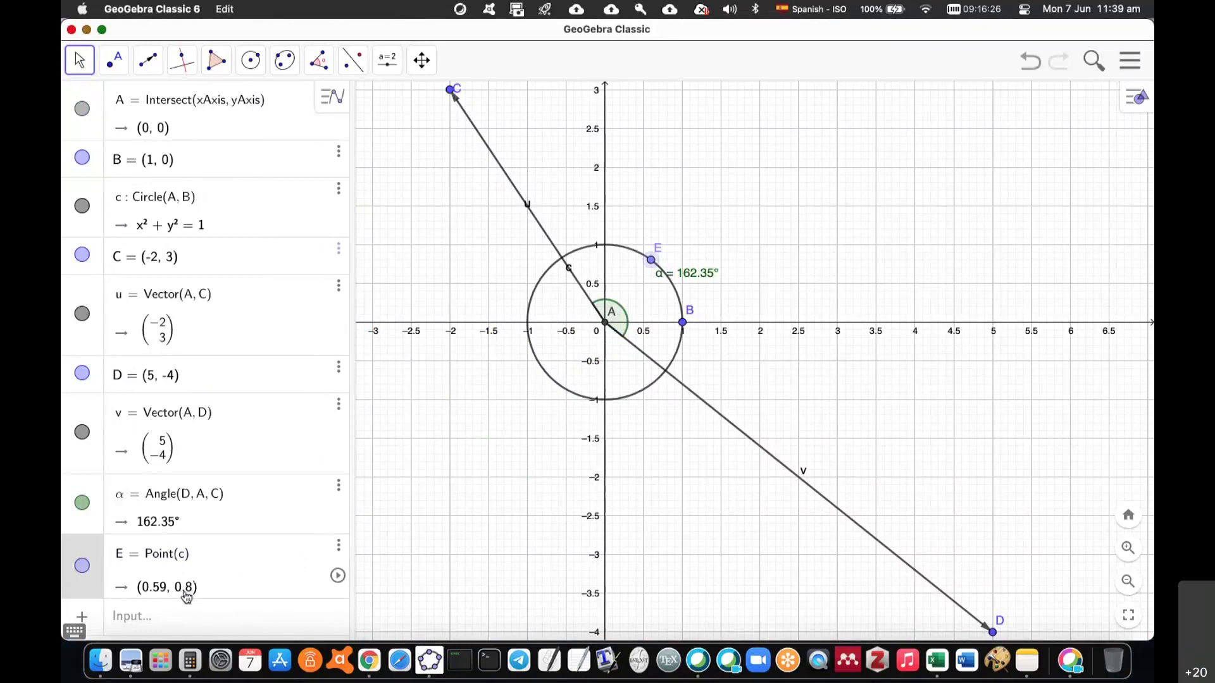
pyautogui.click(333, 555)
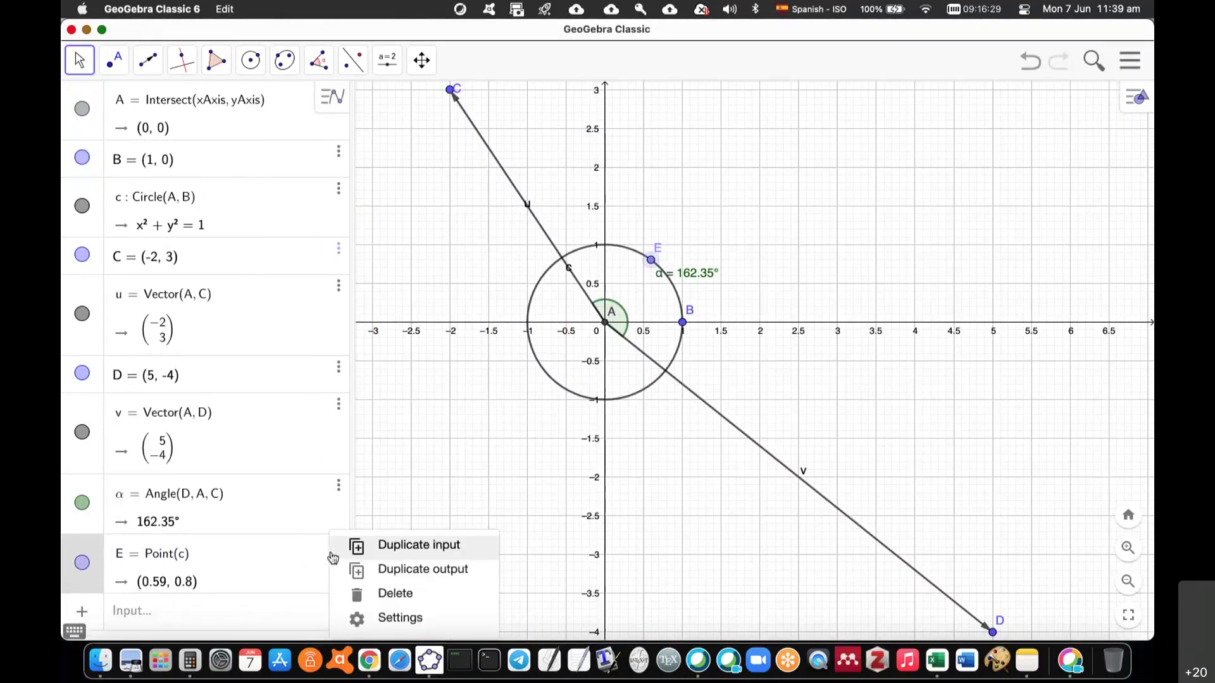
pyautogui.click(264, 577)
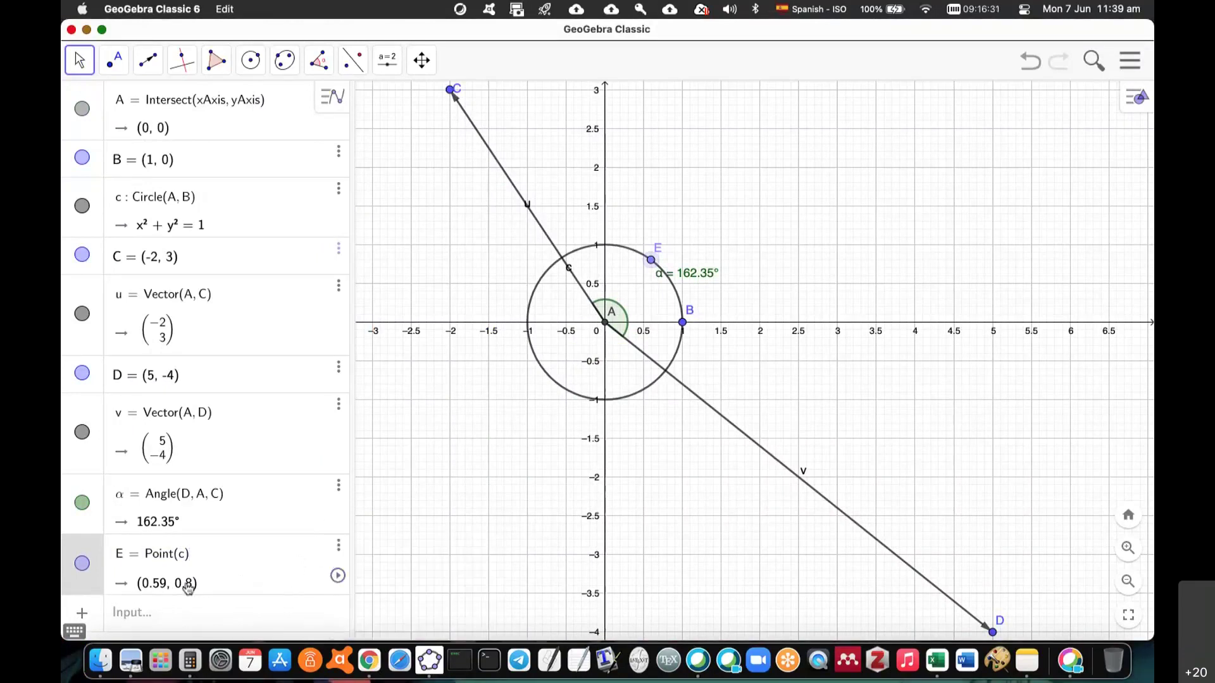
pyautogui.click(338, 576)
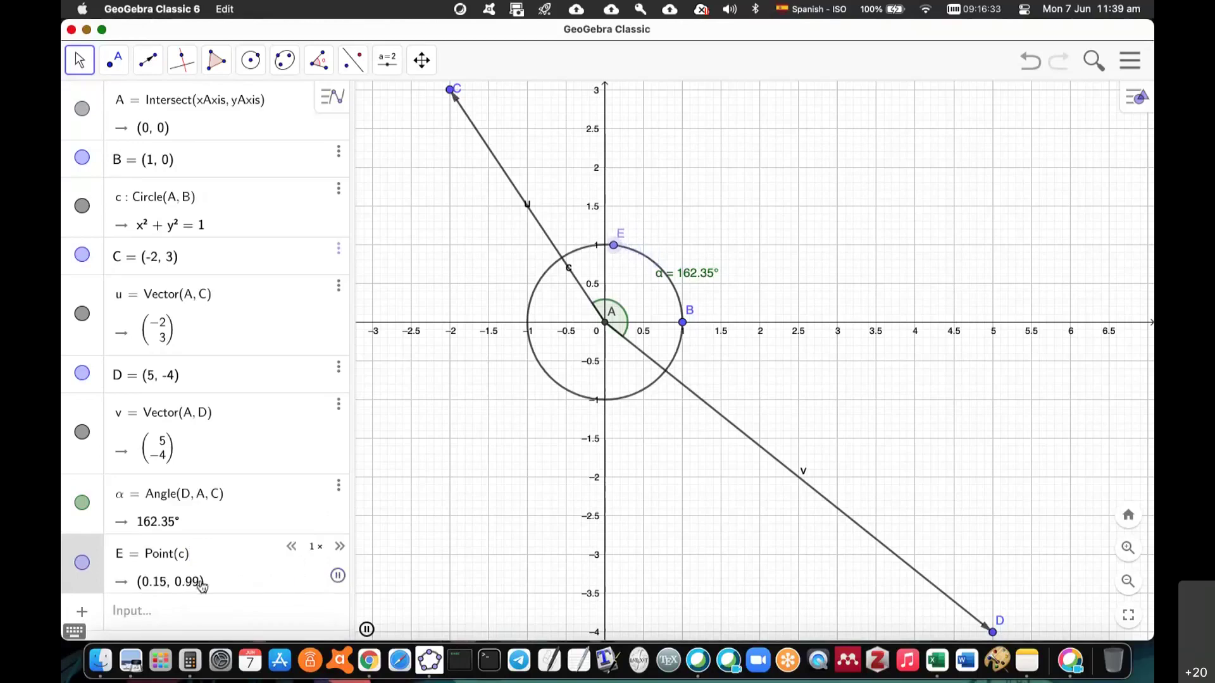
pyautogui.click(339, 577)
pyautogui.moveTo(532, 296); pyautogui.dragTo(648, 262)
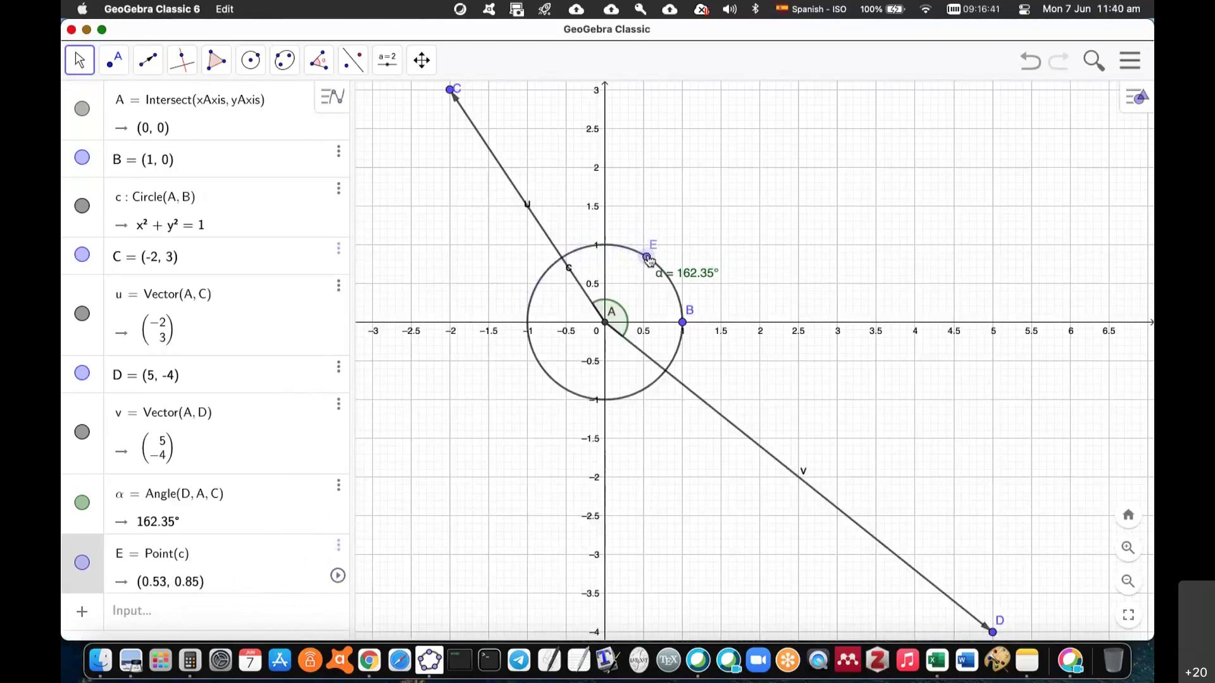
pyautogui.moveTo(650, 261); pyautogui.dragTo(651, 261)
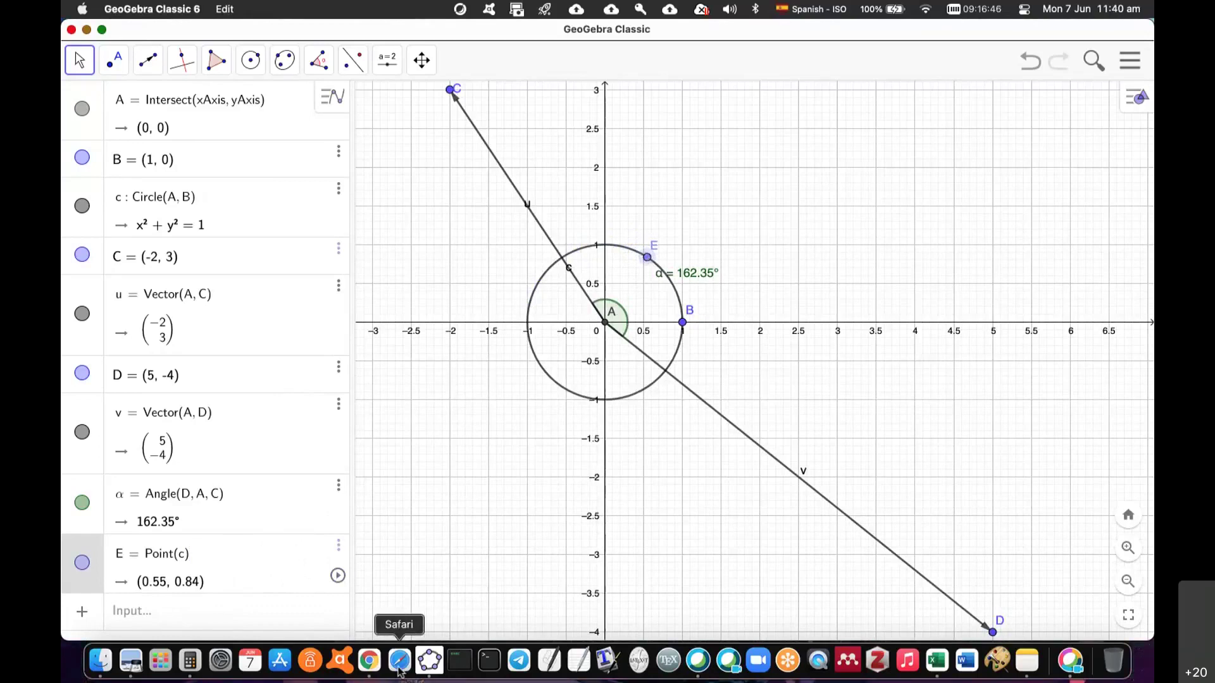
# Scroll across the Overleaf PDF to read the u1 equation ending -2/√13 i + 3/√13 j, then return to Excel.
pyautogui.click(368, 661)
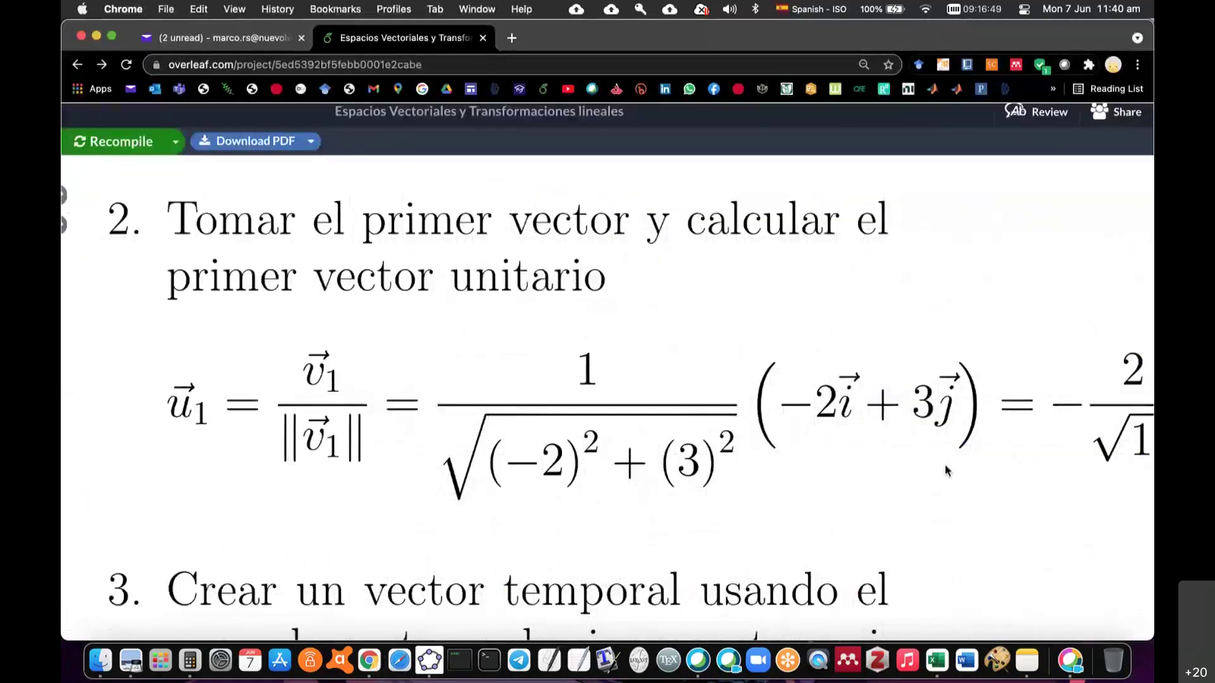
pyautogui.hscroll(3, 947, 471)
pyautogui.hscroll(2, 947, 471)
pyautogui.hscroll(2, 948, 471)
pyautogui.hscroll(2, 948, 471)
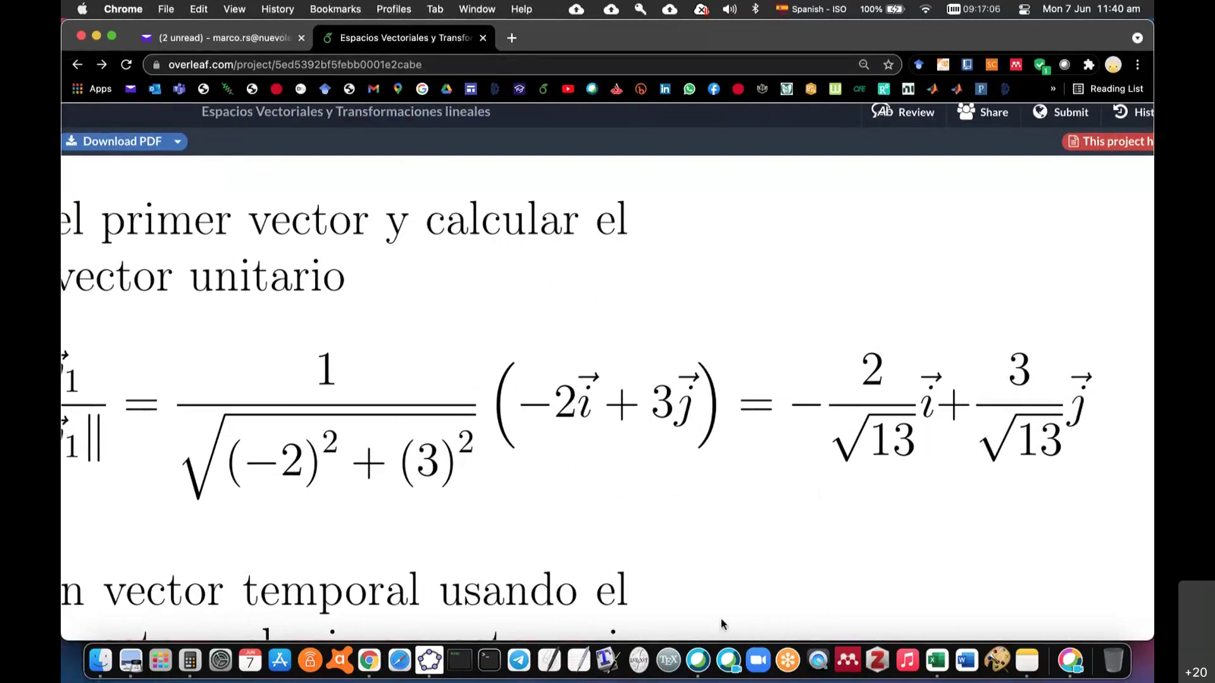
pyautogui.click(936, 661)
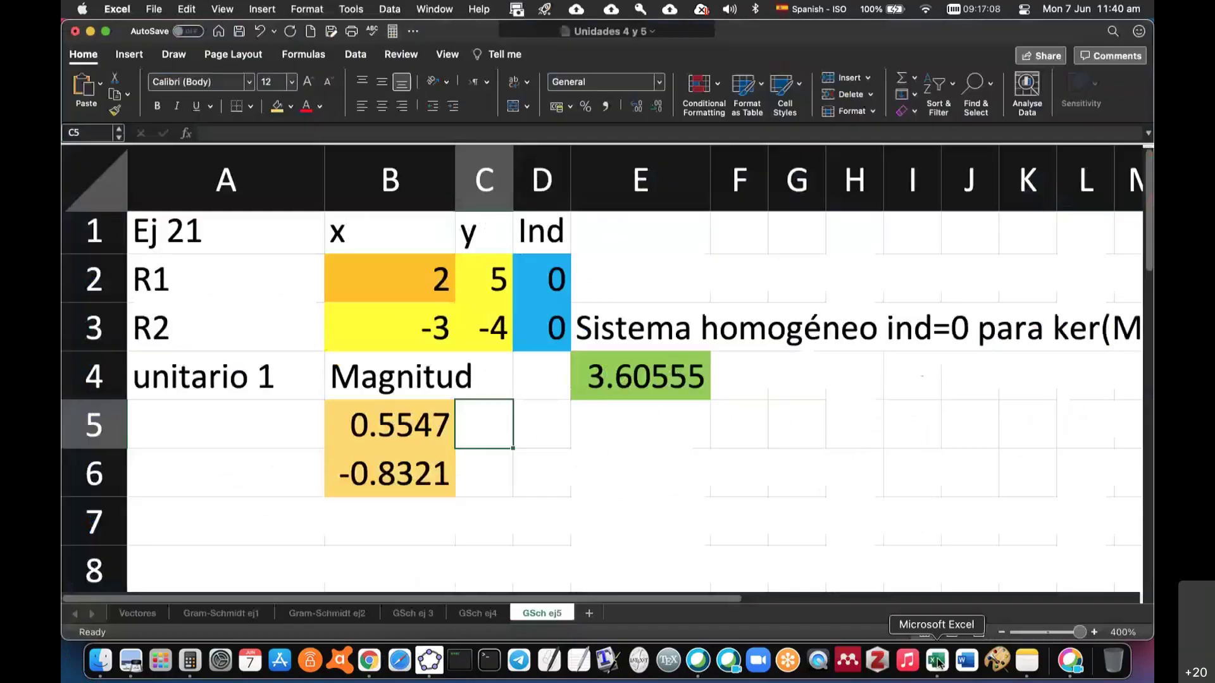
# Confirm with Calculator that √13 = 3.605551275463989 matches E4's magnitude, then return to Overleaf.
pyautogui.click(658, 383)
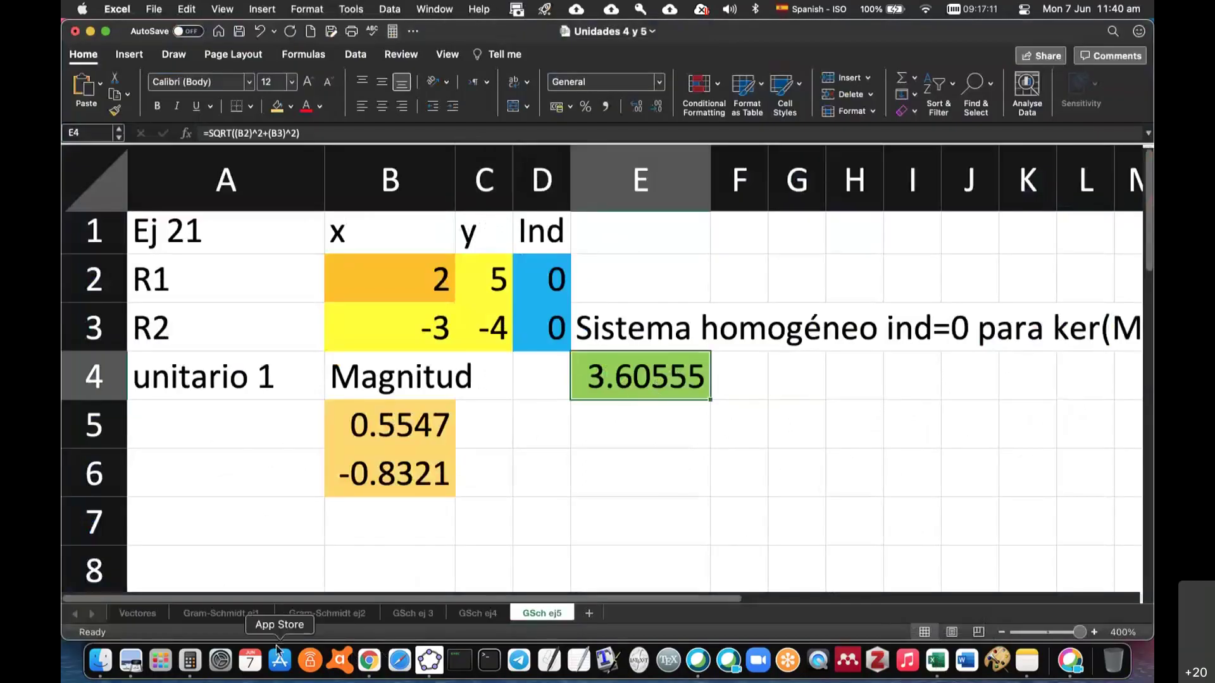
pyautogui.click(190, 661)
pyautogui.press('Escape')
pyautogui.write('13')
pyautogui.click(131, 158)
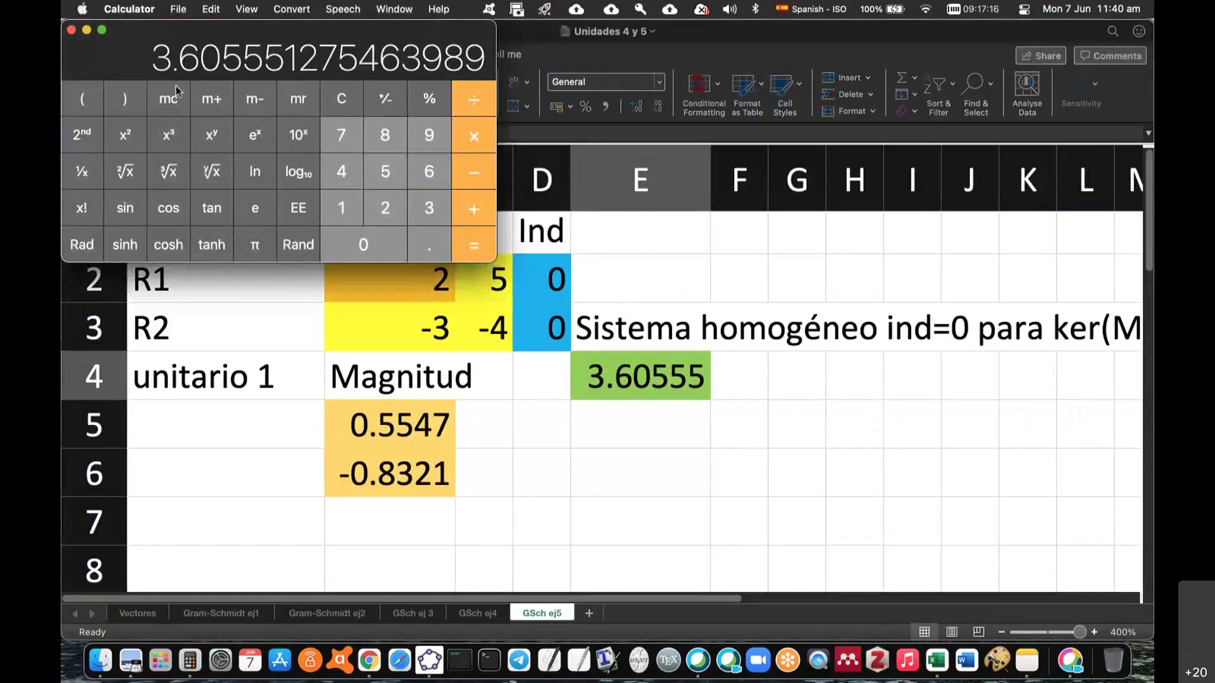
pyautogui.click(368, 661)
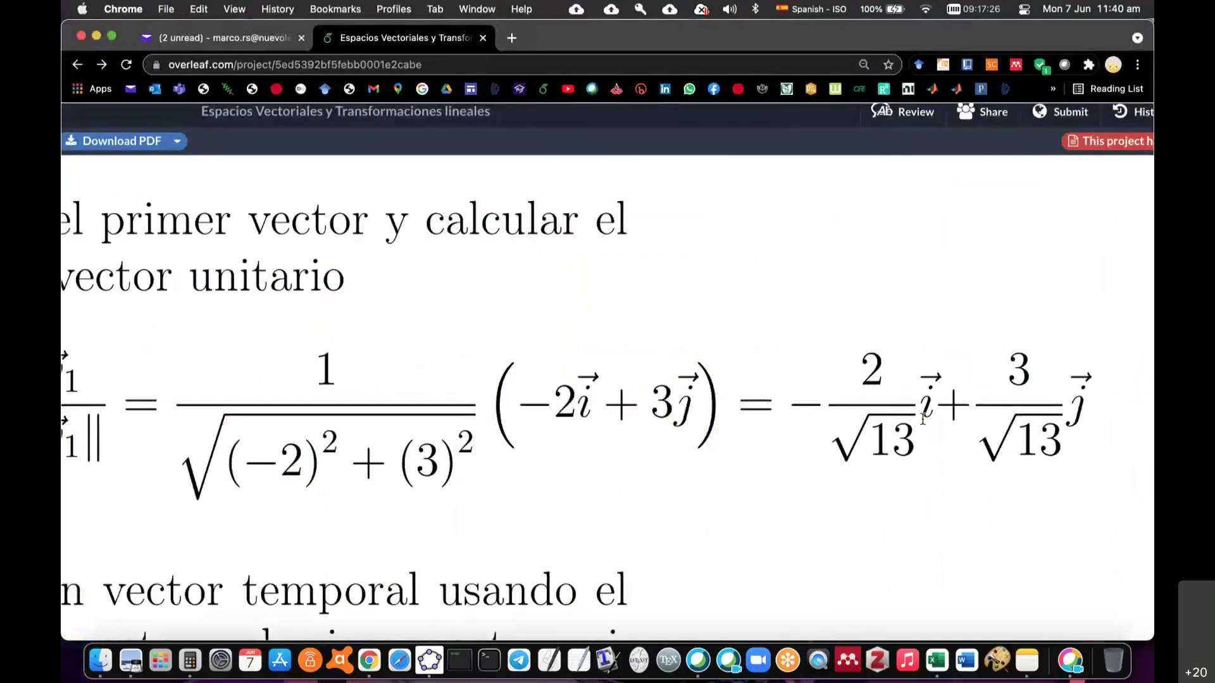
# Change the first vector in B2:B3 to -2 and 3, flipping the unit vector to -0.5547, 0.8321.
pyautogui.hscroll(-3, 791, 431)
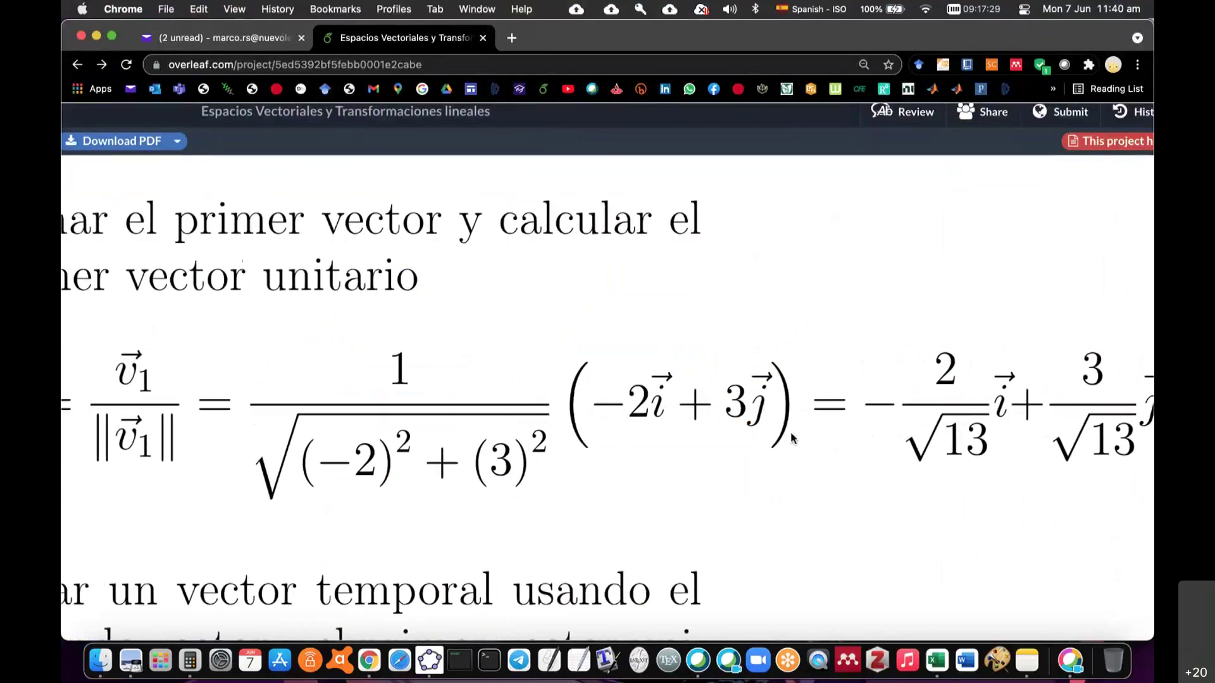
pyautogui.hscroll(3, 791, 431)
pyautogui.hscroll(-3, 791, 432)
pyautogui.scroll(2, 791, 437)
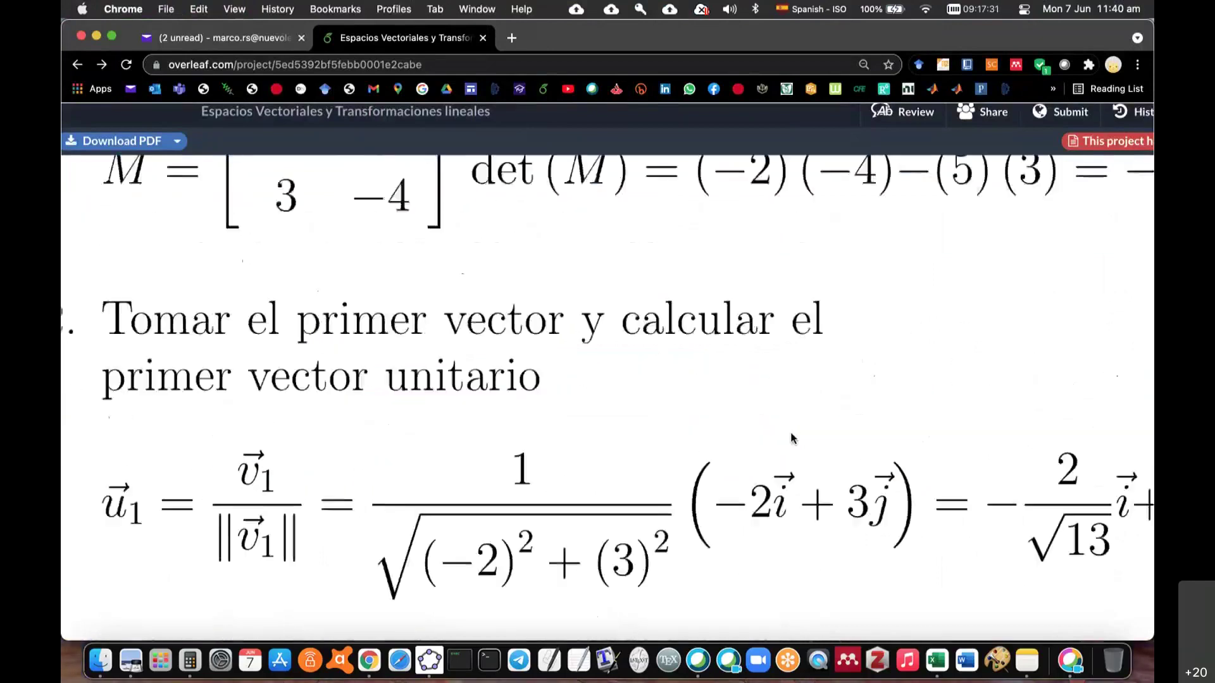
pyautogui.scroll(3, 791, 437)
pyautogui.scroll(2, 792, 436)
pyautogui.scroll(-5, 792, 436)
pyautogui.click(937, 660)
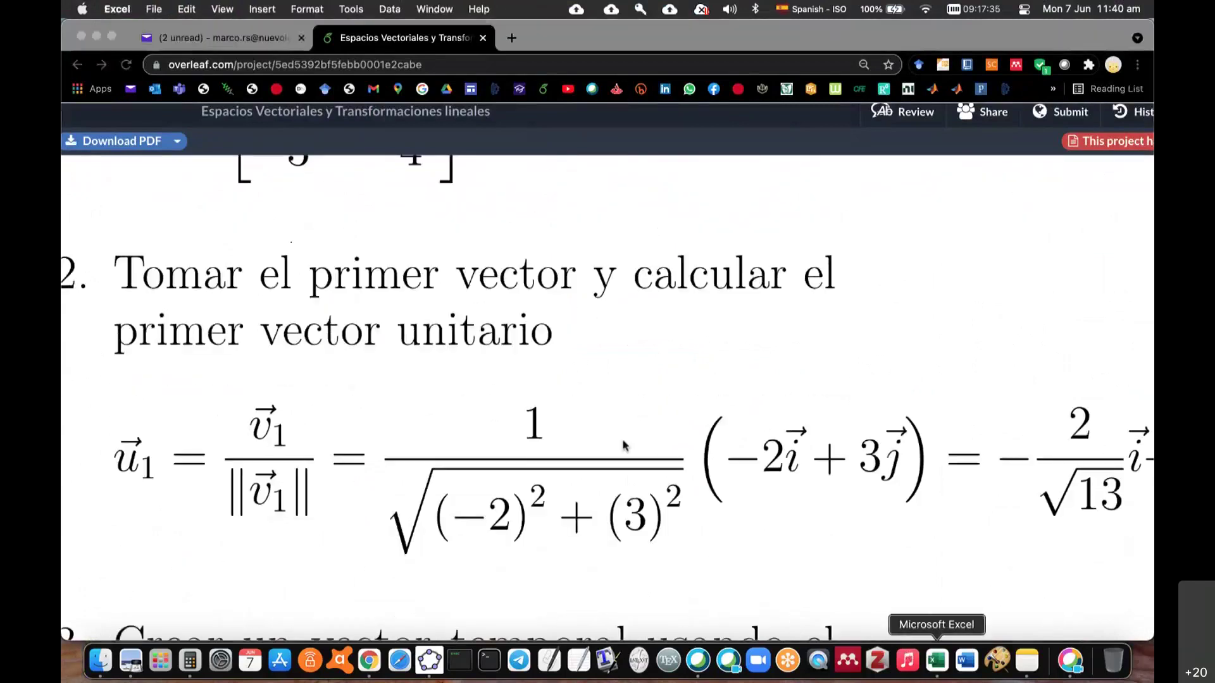
pyautogui.click(413, 281)
pyautogui.write('-2')
pyautogui.press('Return')
pyautogui.write('3')
pyautogui.press('Return')
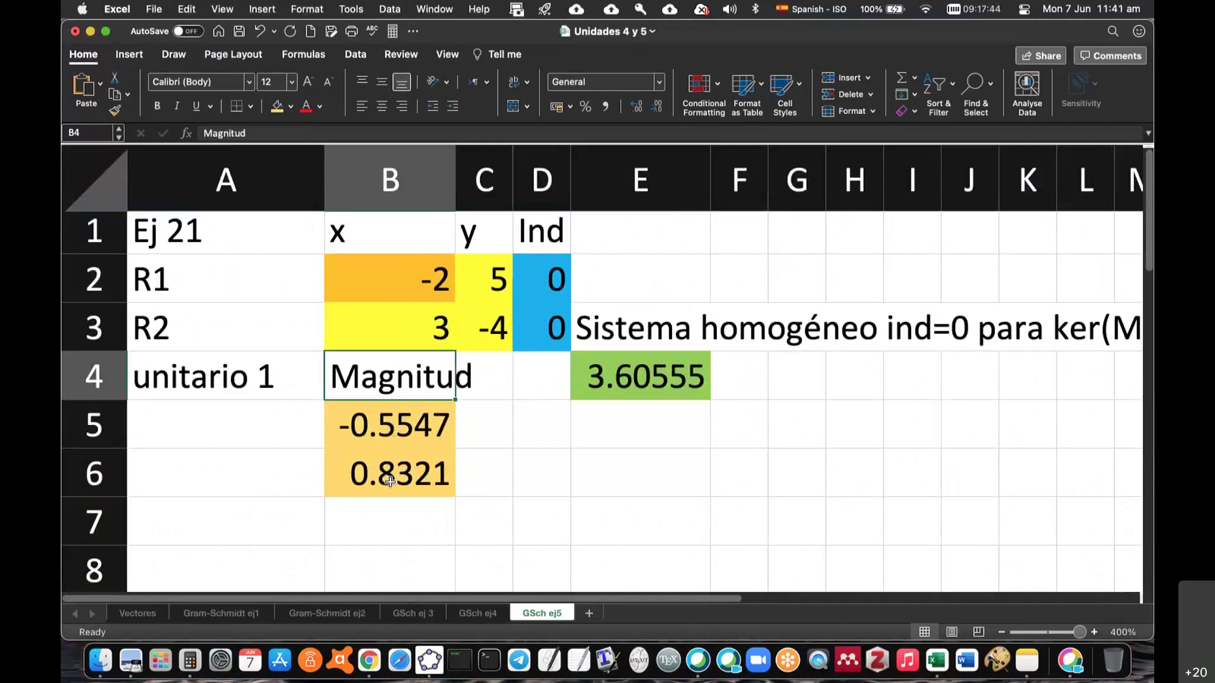
pyautogui.click(376, 661)
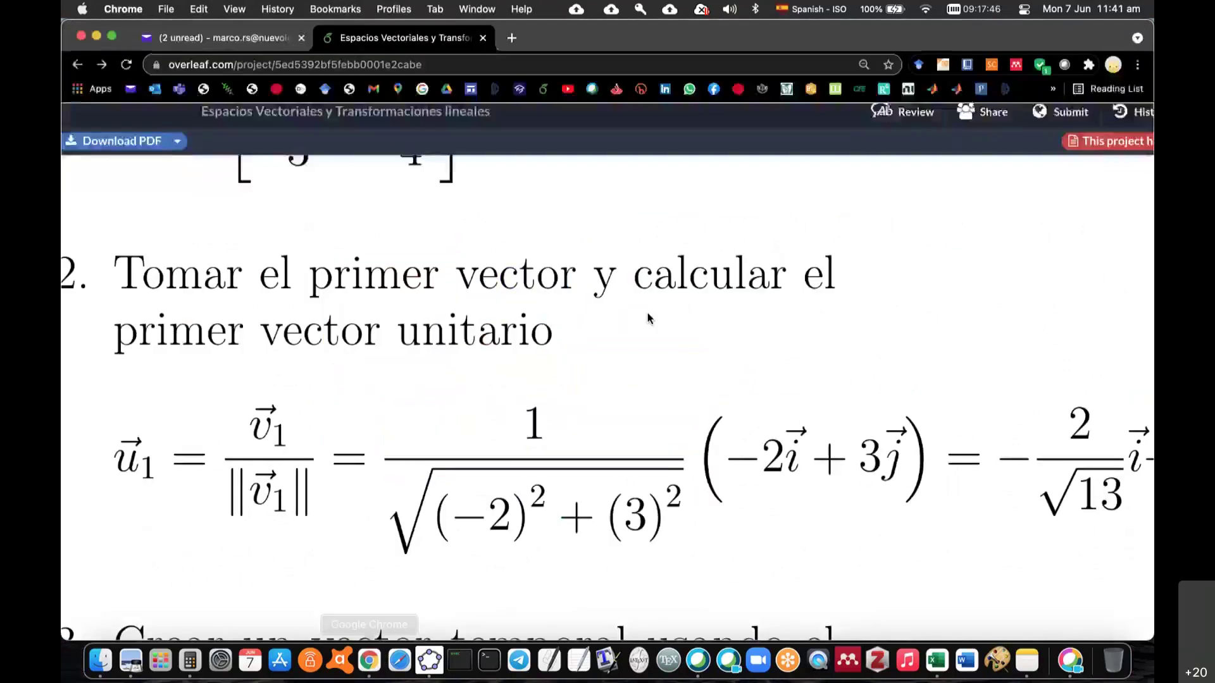
# In GeoGebra, drag point E onto vector u at about (-0.55, 0.83).
pyautogui.click(428, 661)
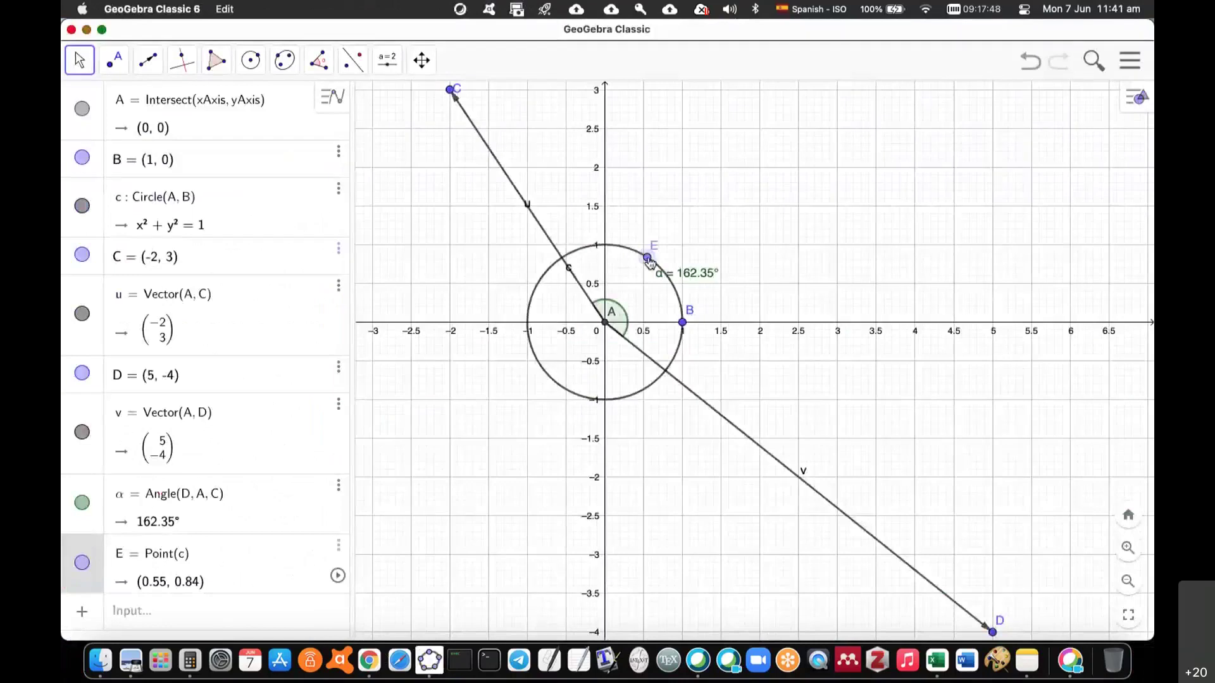
pyautogui.moveTo(649, 262)
pyautogui.mouseDown()
pyautogui.moveTo(557, 298)
pyautogui.moveTo(565, 266)
pyautogui.mouseUp()
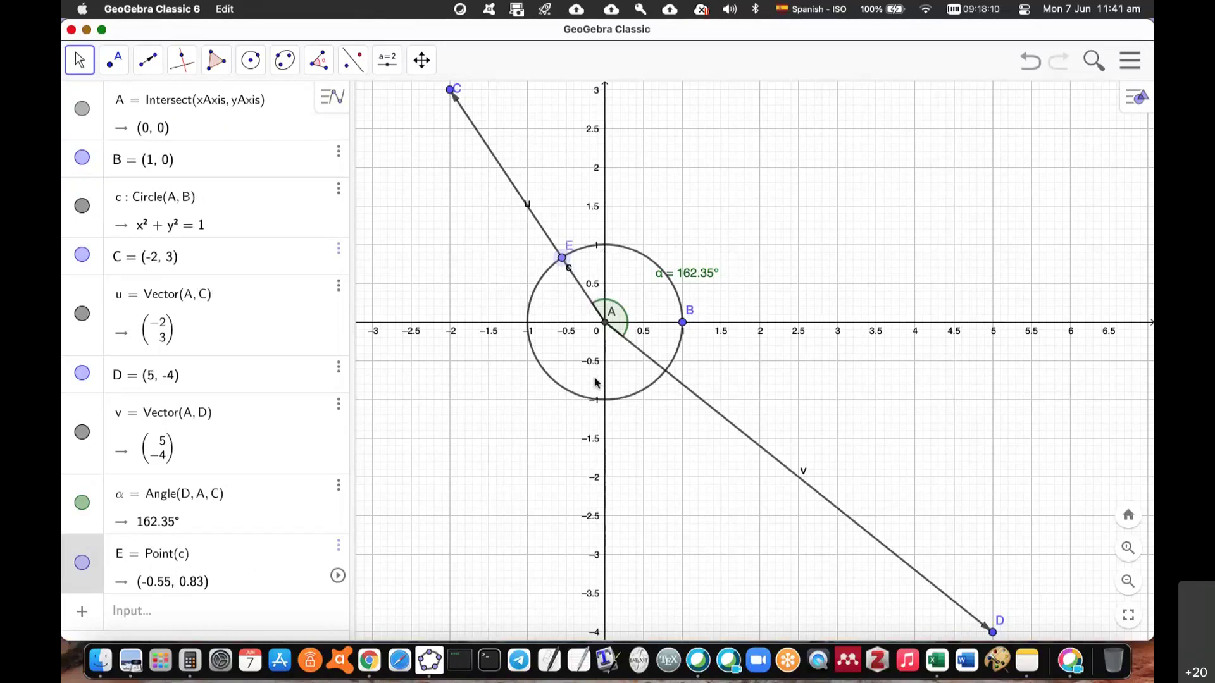
pyautogui.press('super+Tab')
# Scroll the Overleaf PDF to step 3's v₂' = v₂ − (v₂·u₁)u₁ formula, then return to Excel.
pyautogui.scroll(-5, 751, 416)
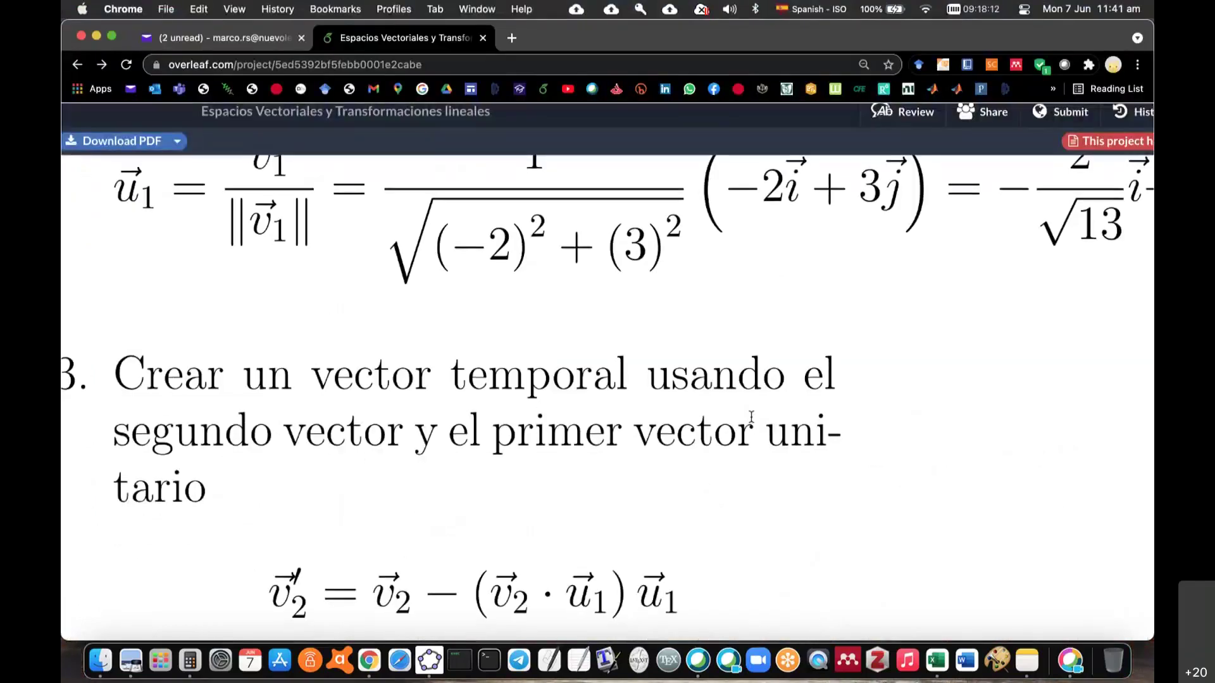
pyautogui.scroll(-1, 751, 416)
pyautogui.hscroll(-1, 751, 417)
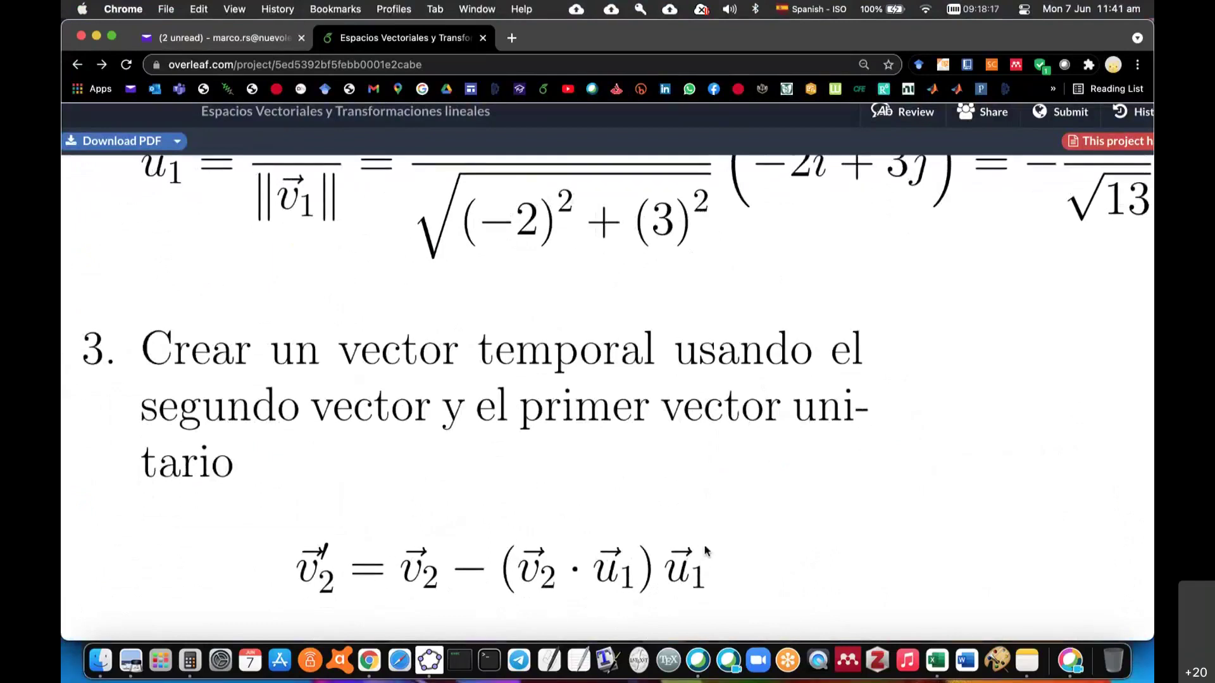
pyautogui.scroll(-5, 706, 550)
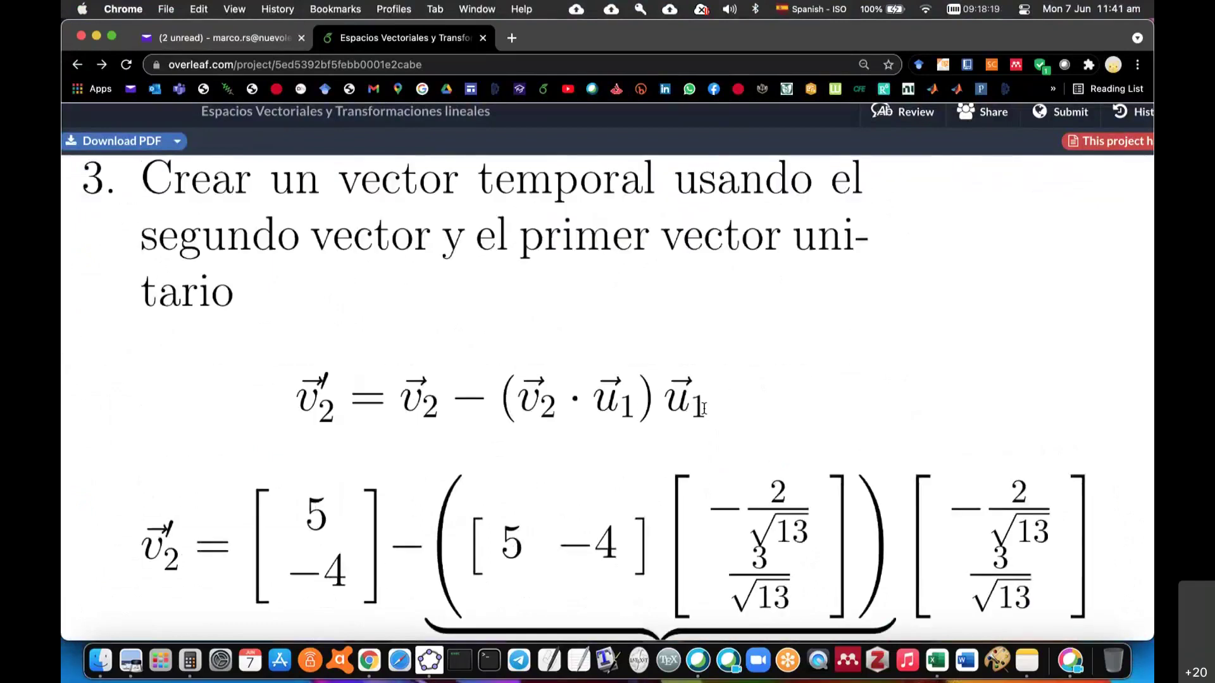
pyautogui.click(939, 661)
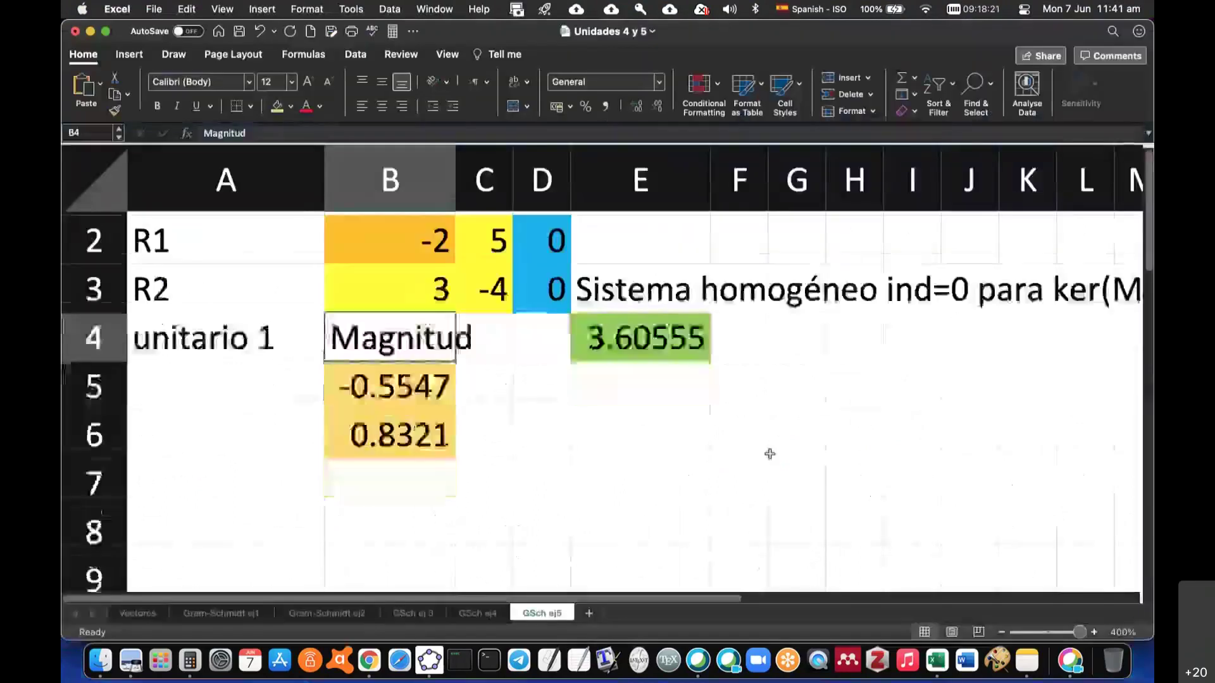
# Label cell A7 'vector 2 primo'.
pyautogui.click(235, 480)
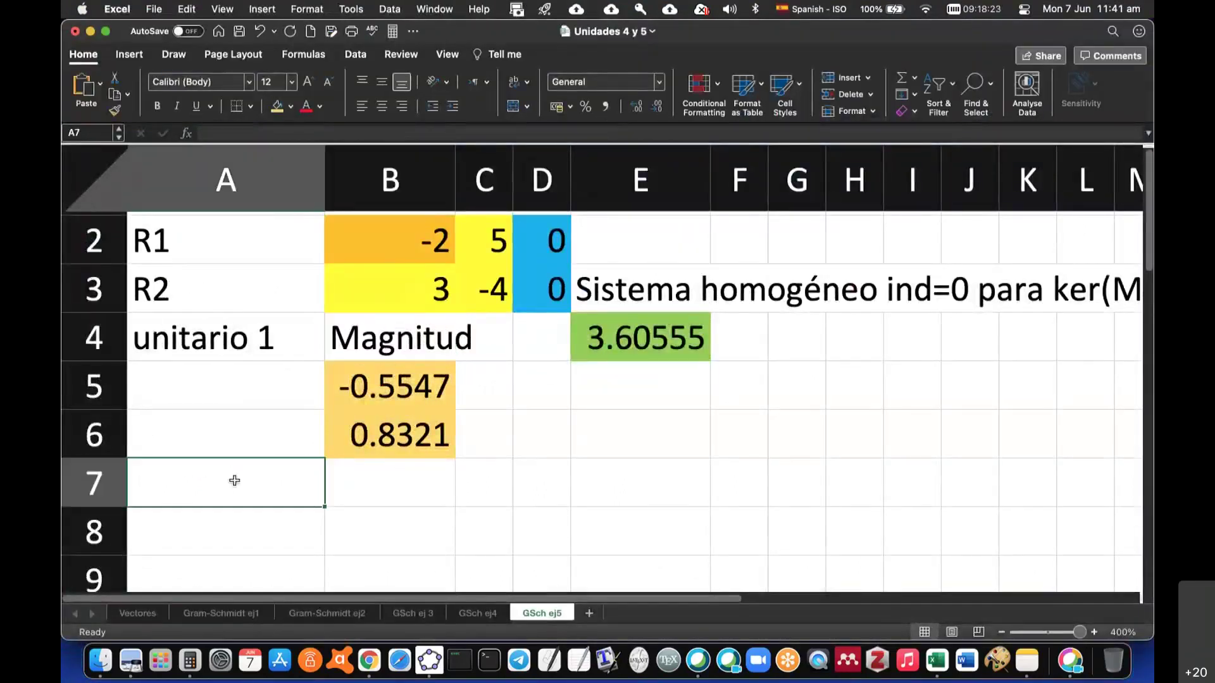
pyautogui.write('vector 2 primo')
pyautogui.press('Return')
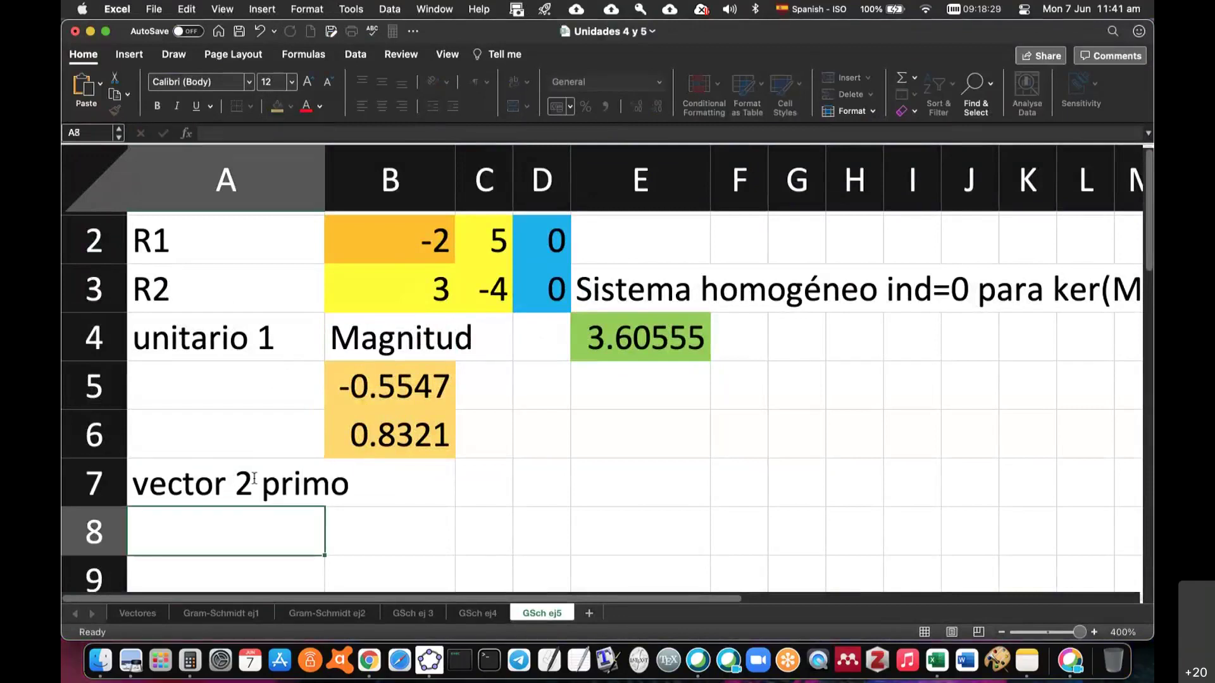
# Check the Overleaf derivation, then start a formula with = in B8.
pyautogui.scroll(1, 447, 468)
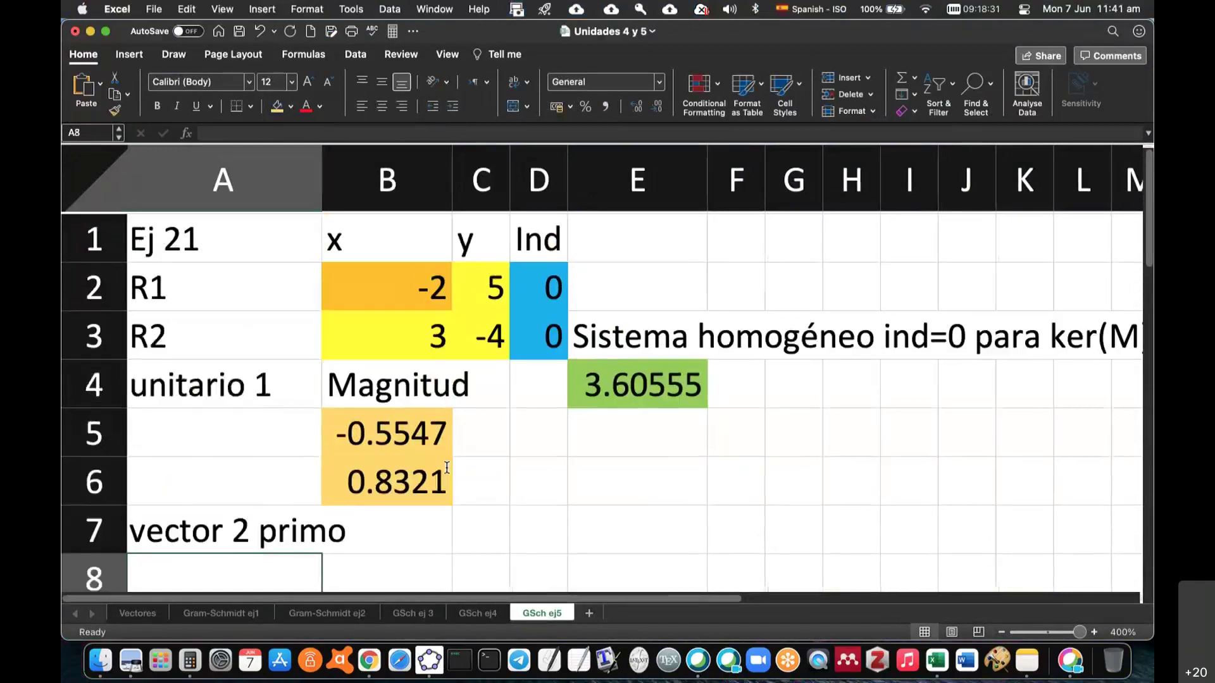
pyautogui.scroll(-2, 446, 436)
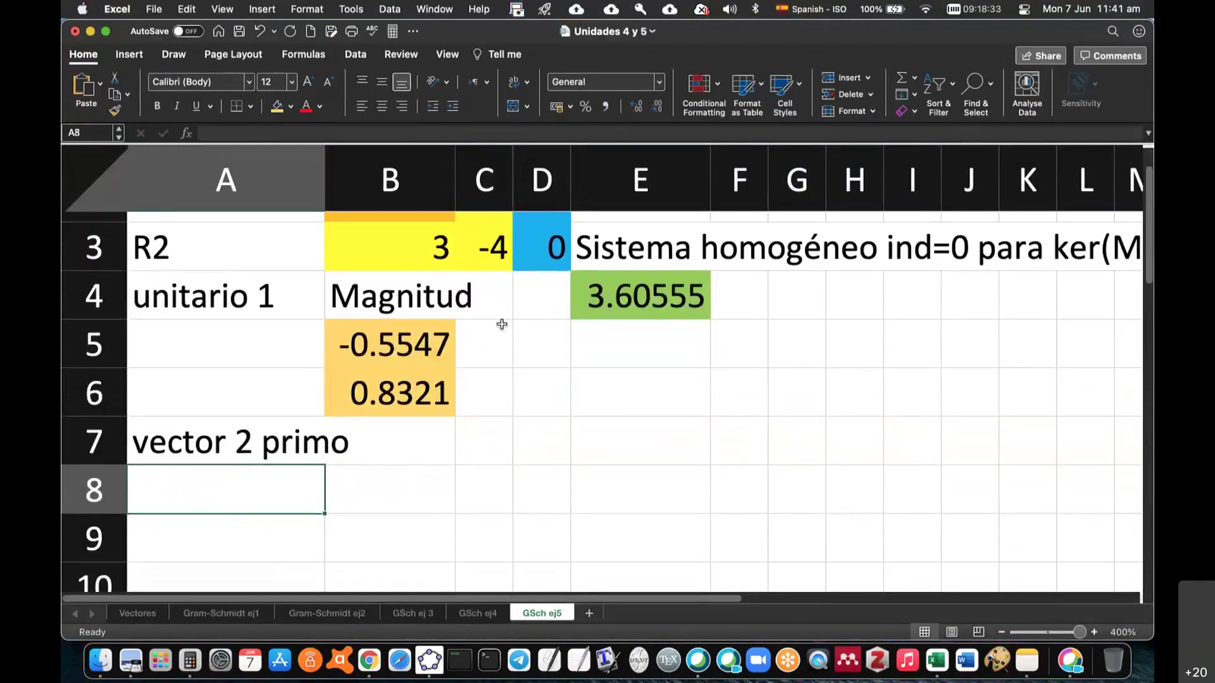
pyautogui.scroll(2, 493, 297)
pyautogui.scroll(-2, 487, 380)
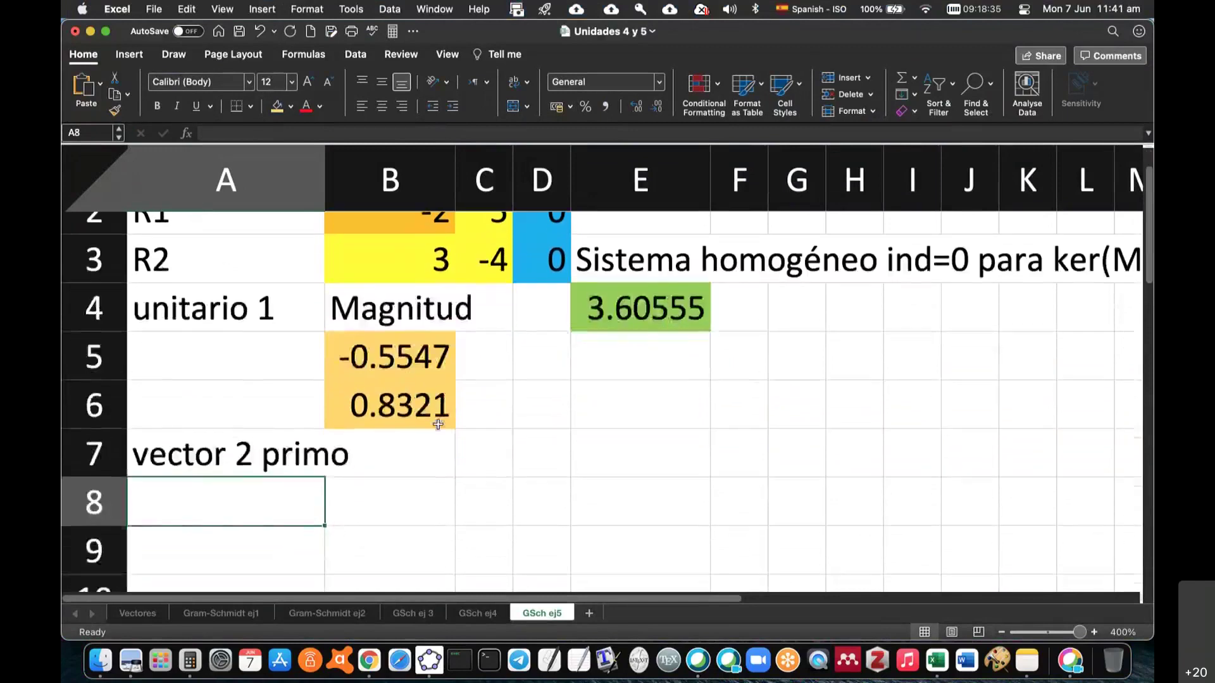
pyautogui.scroll(1, 481, 414)
pyautogui.scroll(1, 481, 416)
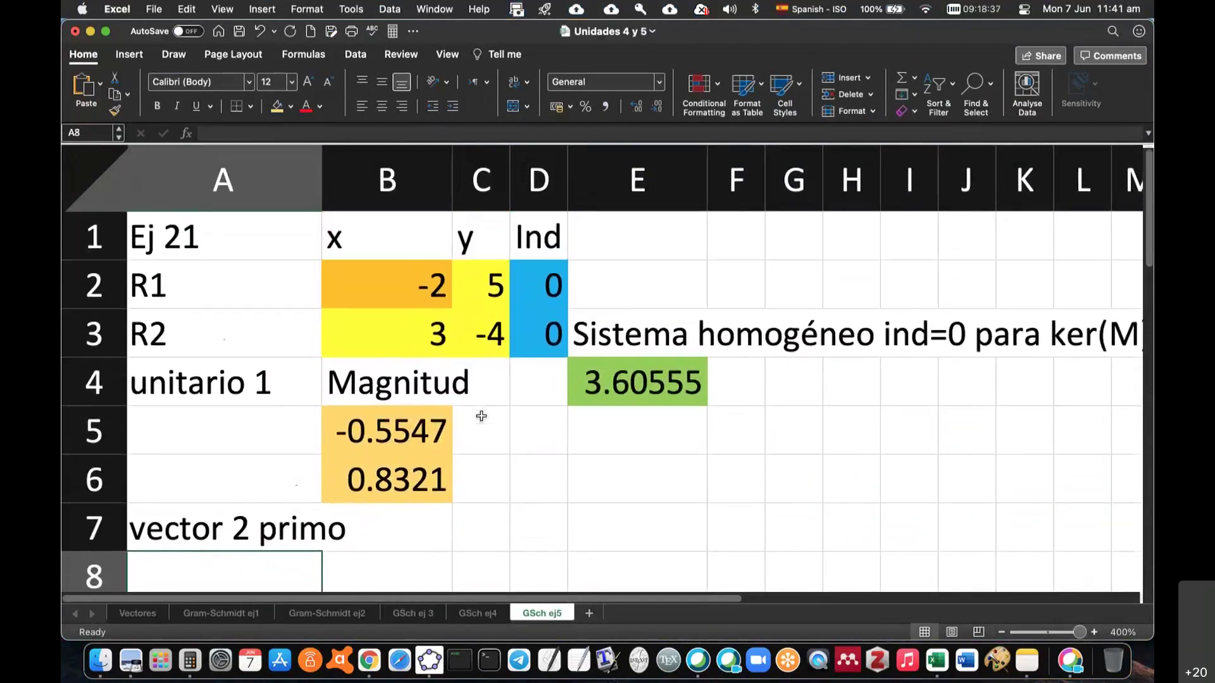
pyautogui.press('super+Tab')
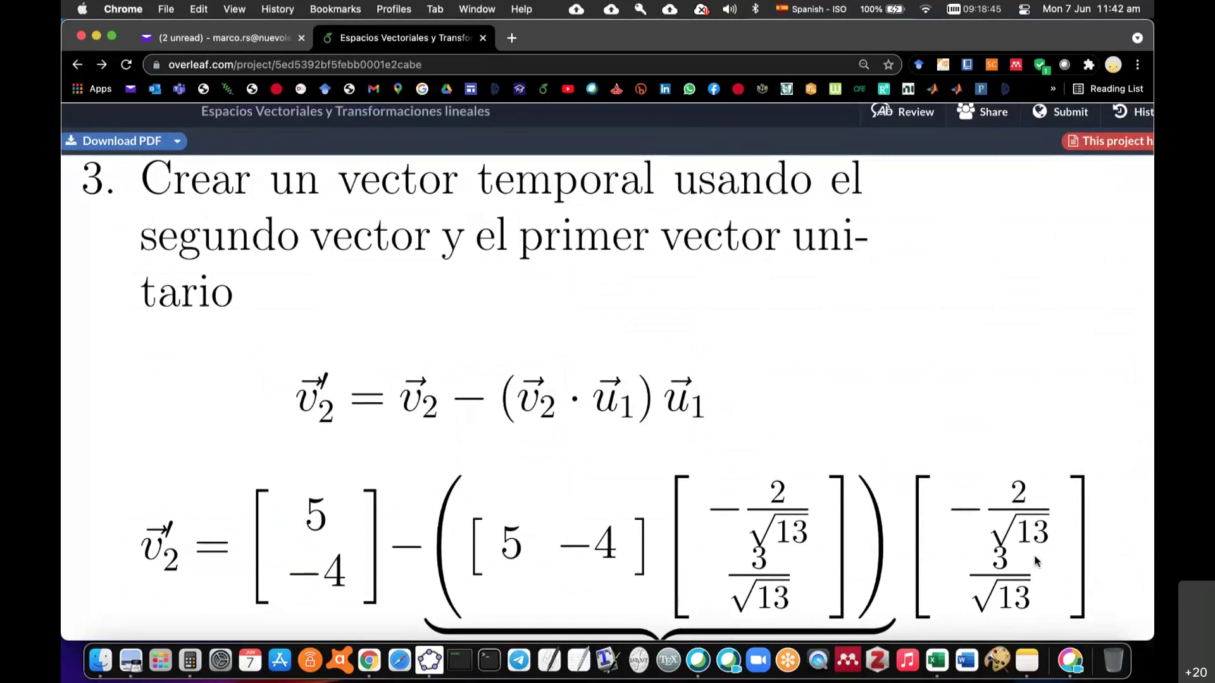
pyautogui.press('super+Tab')
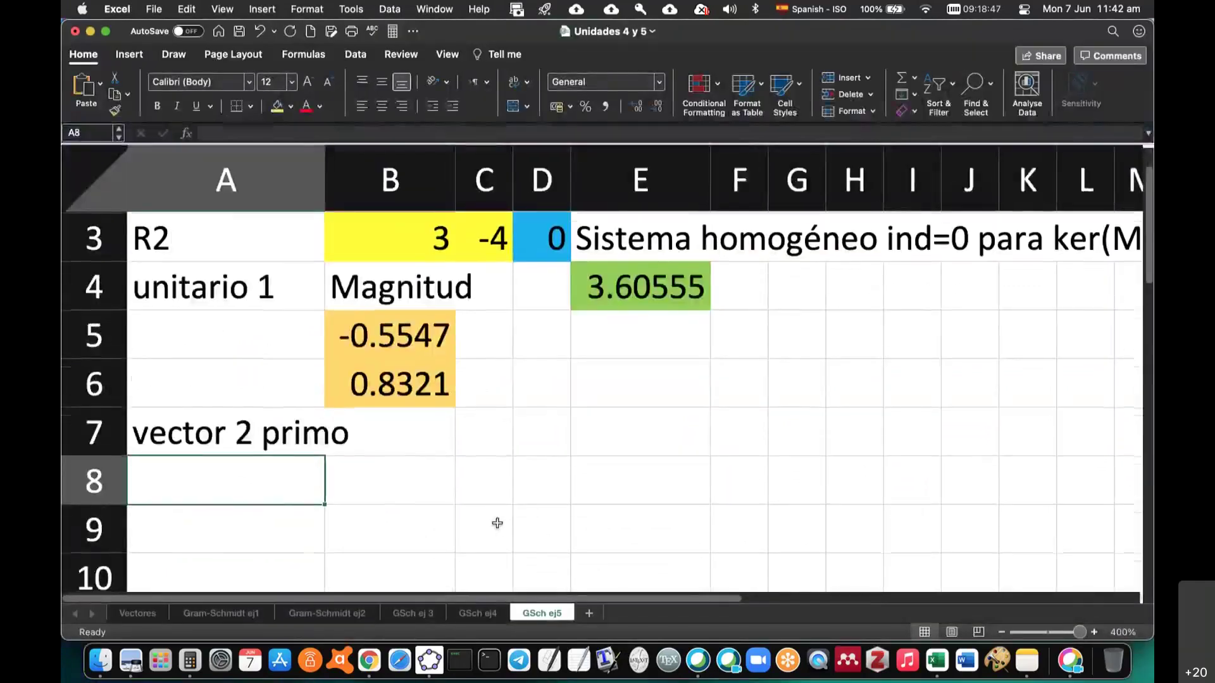
pyautogui.write('=')
pyautogui.scroll(1, 481, 417)
# Enter =C2:C3 in B8 for v2 and =TRANSPOSE(B8#) in C8.
pyautogui.moveTo(478, 241); pyautogui.dragTo(485, 305)
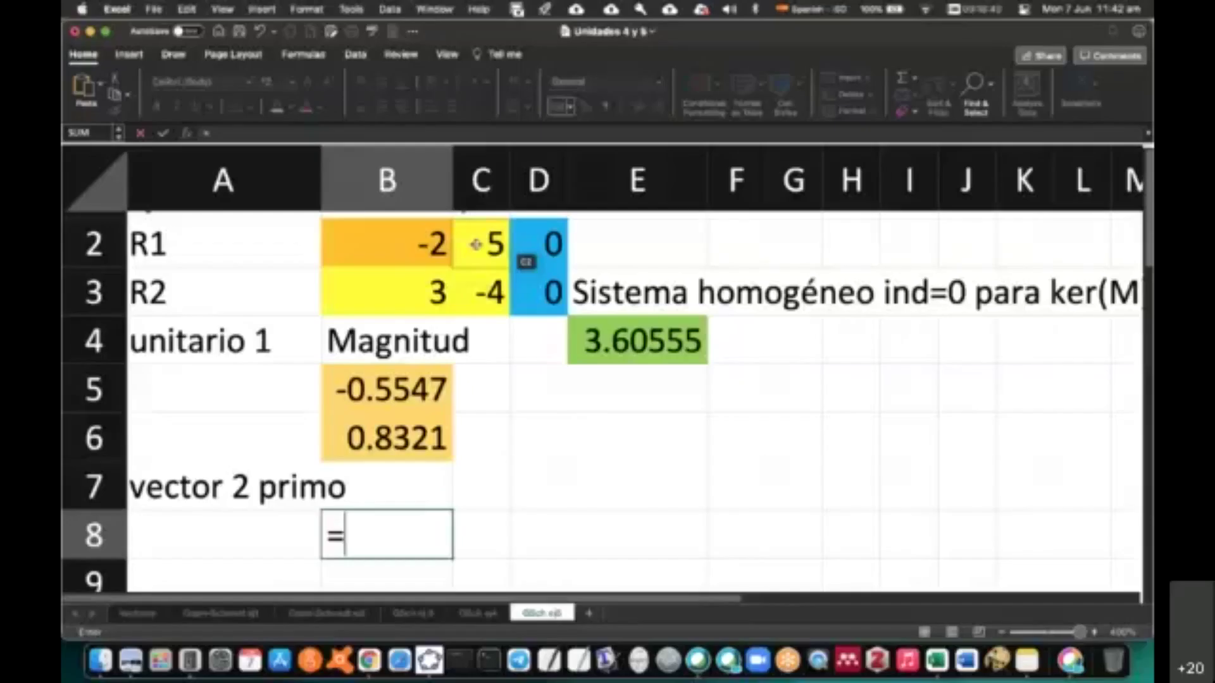
pyautogui.press('Return')
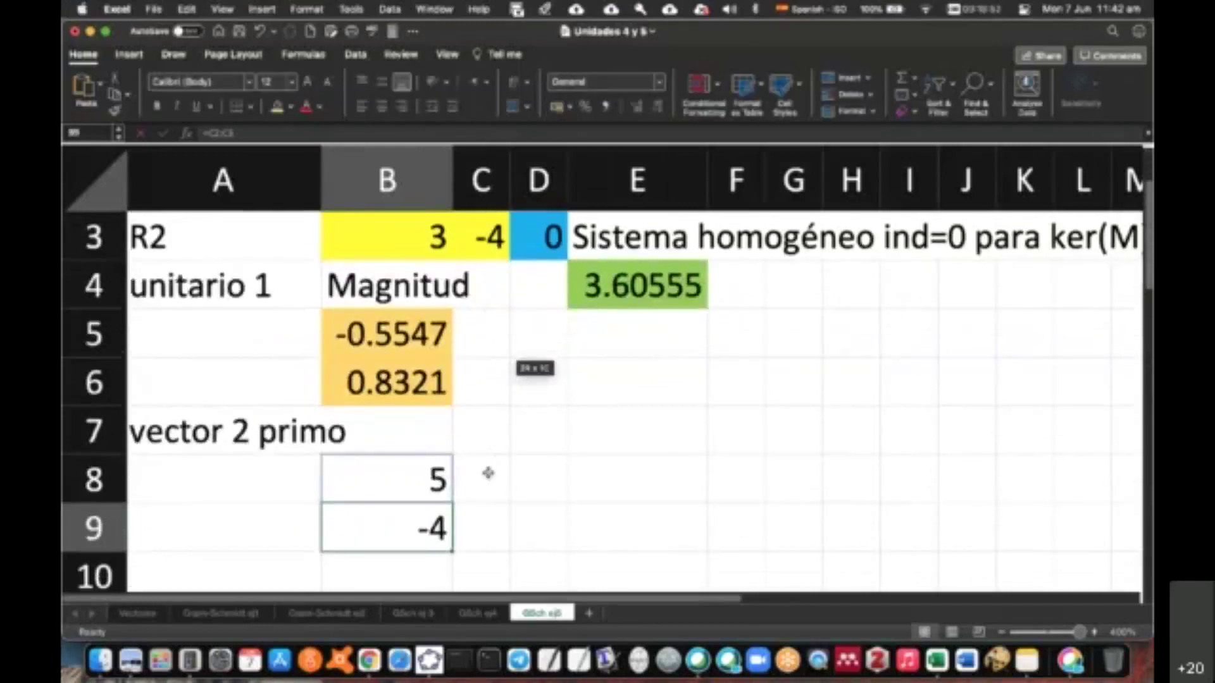
pyautogui.click(488, 474)
pyautogui.write('=t')
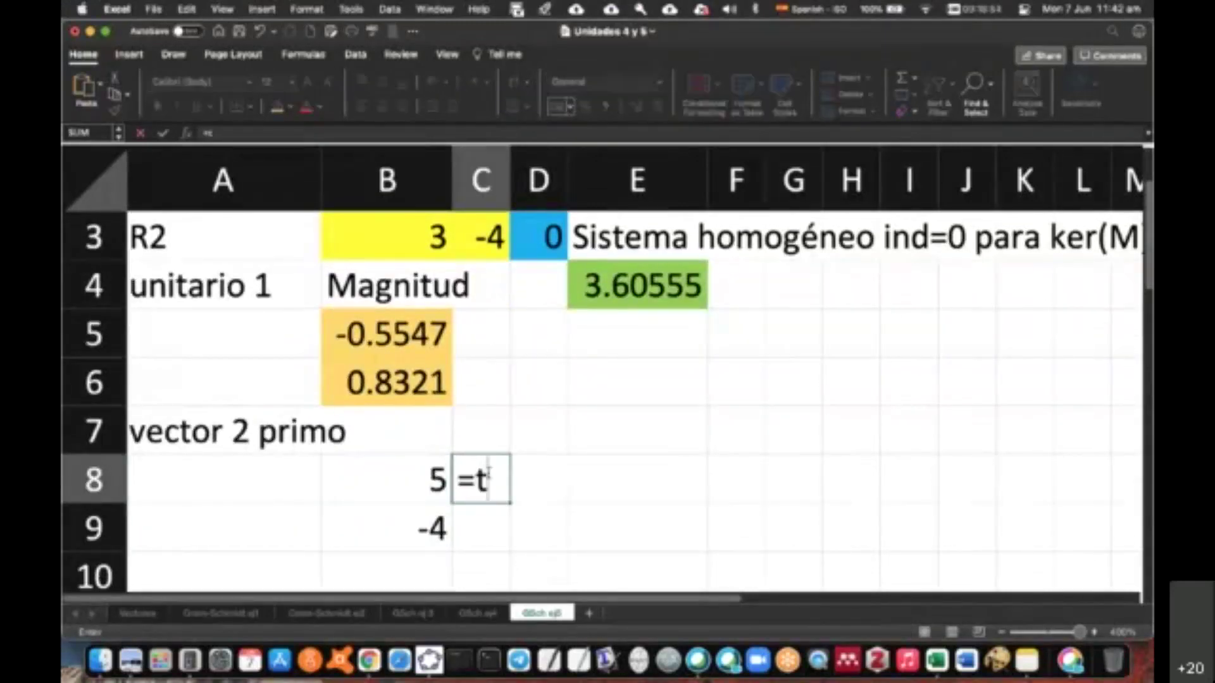
pyautogui.write('ranspose')
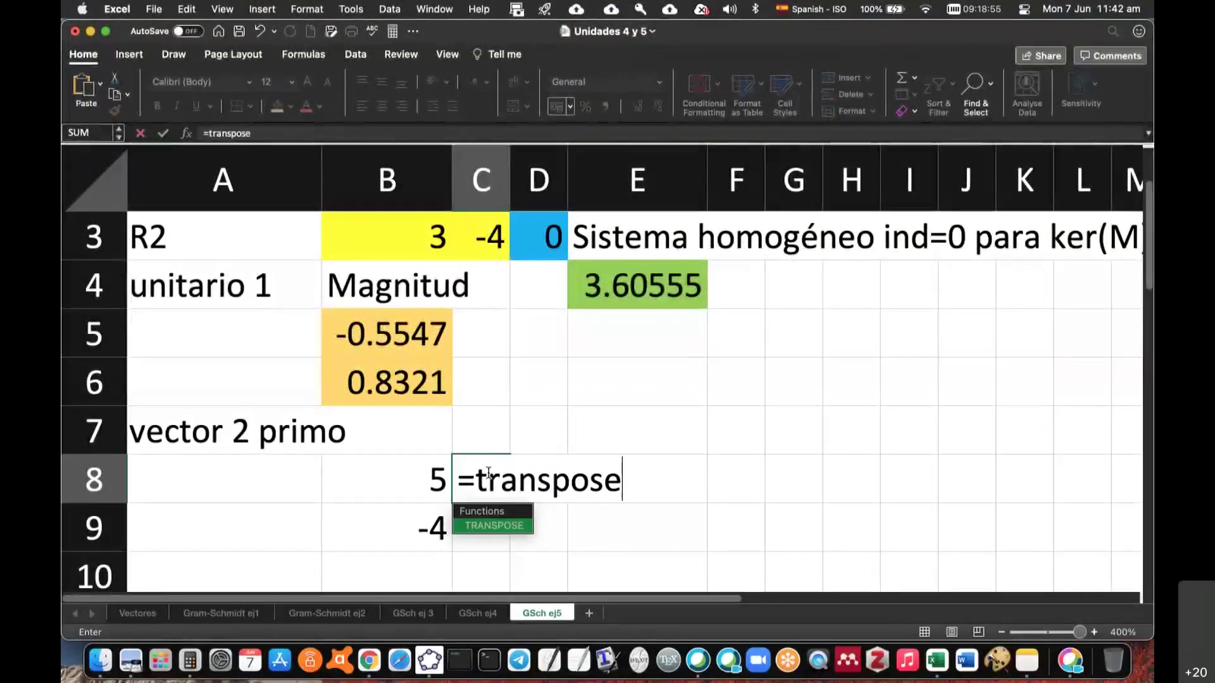
pyautogui.doubleClick(494, 525)
pyautogui.click(405, 475)
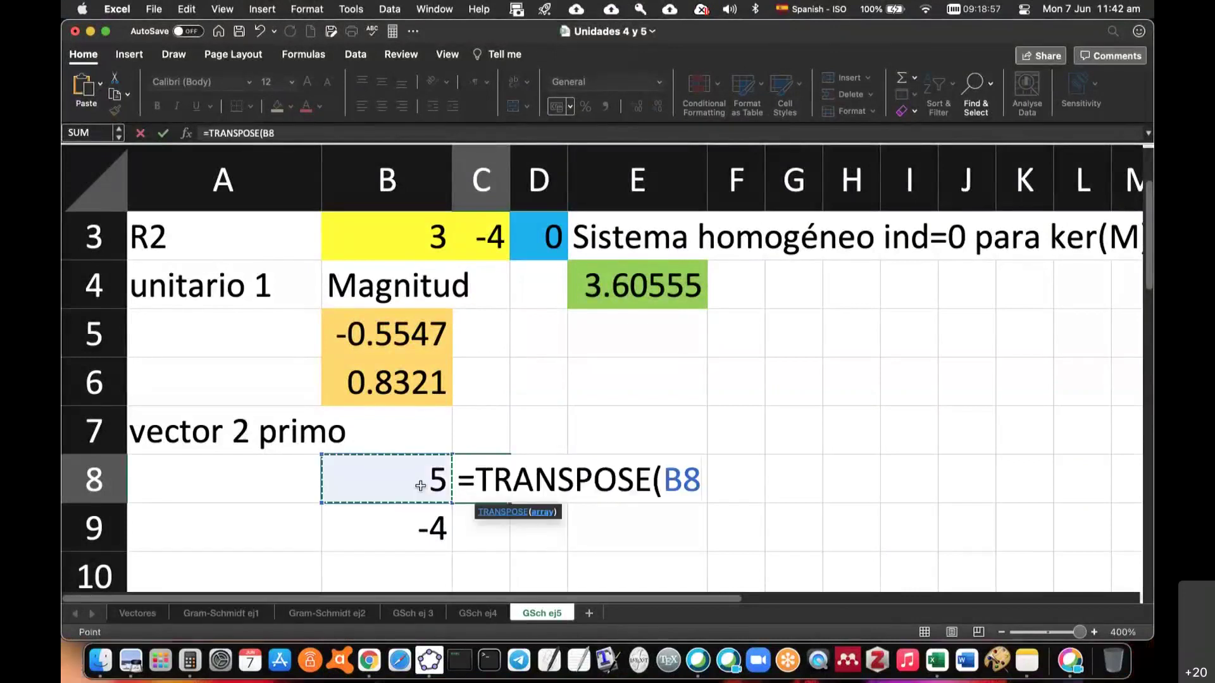
pyautogui.write(')')
pyautogui.press('Return')
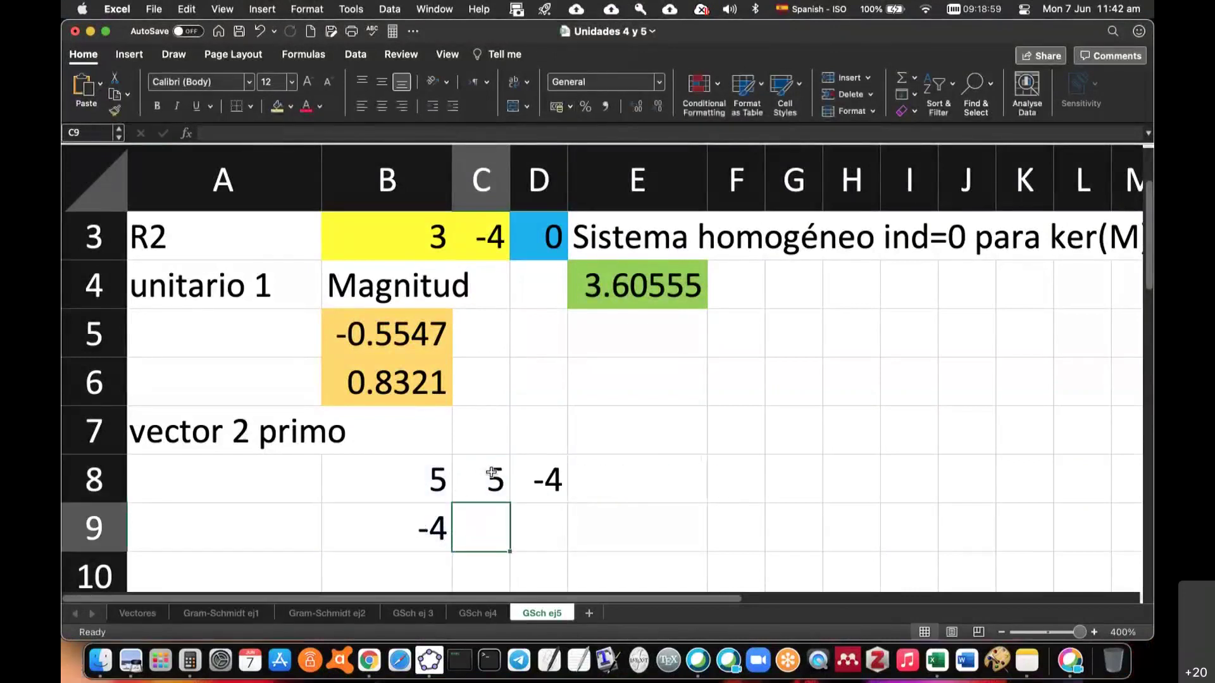
# Fill B8:B9 orange and add headers 'v2' in B7 and 'v2 trans' in C7.
pyautogui.moveTo(431, 484); pyautogui.dragTo(427, 527)
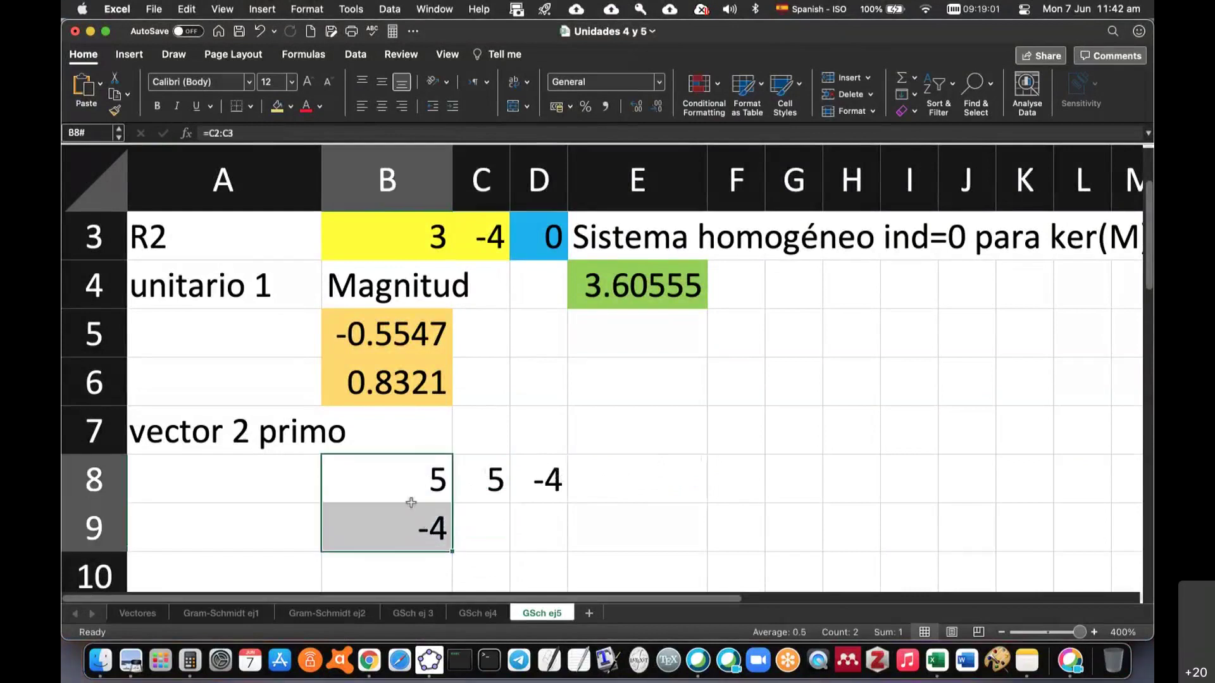
pyautogui.click(291, 106)
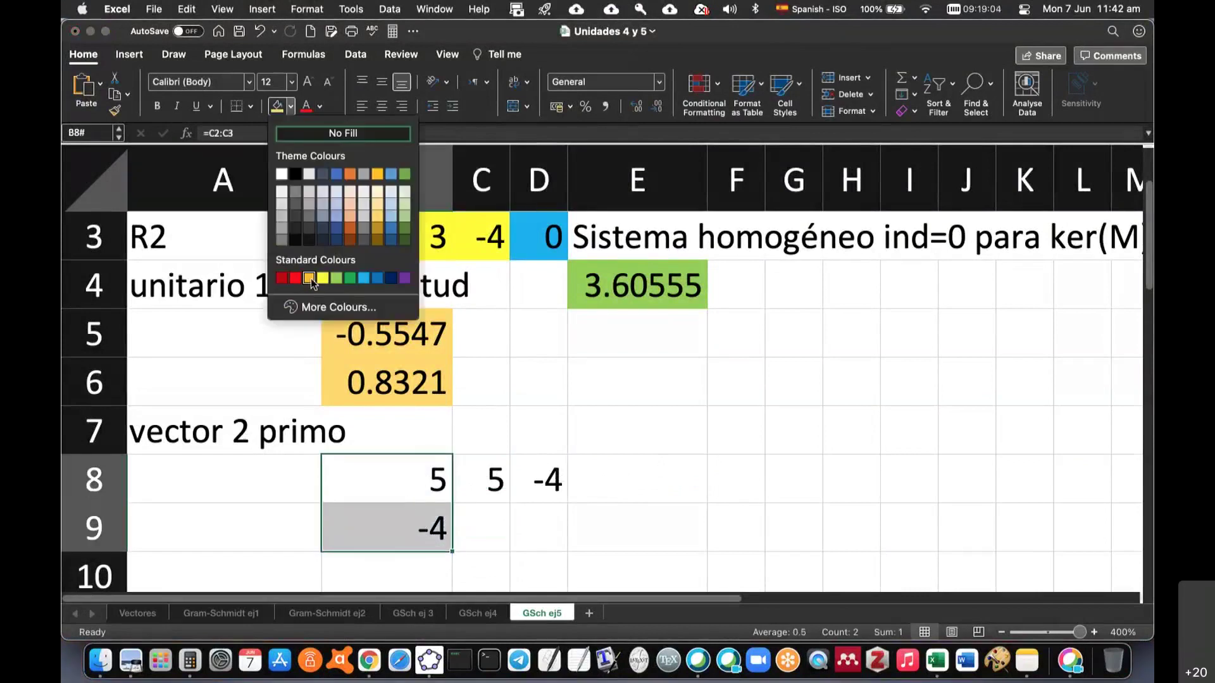
pyautogui.click(316, 274)
pyautogui.click(391, 437)
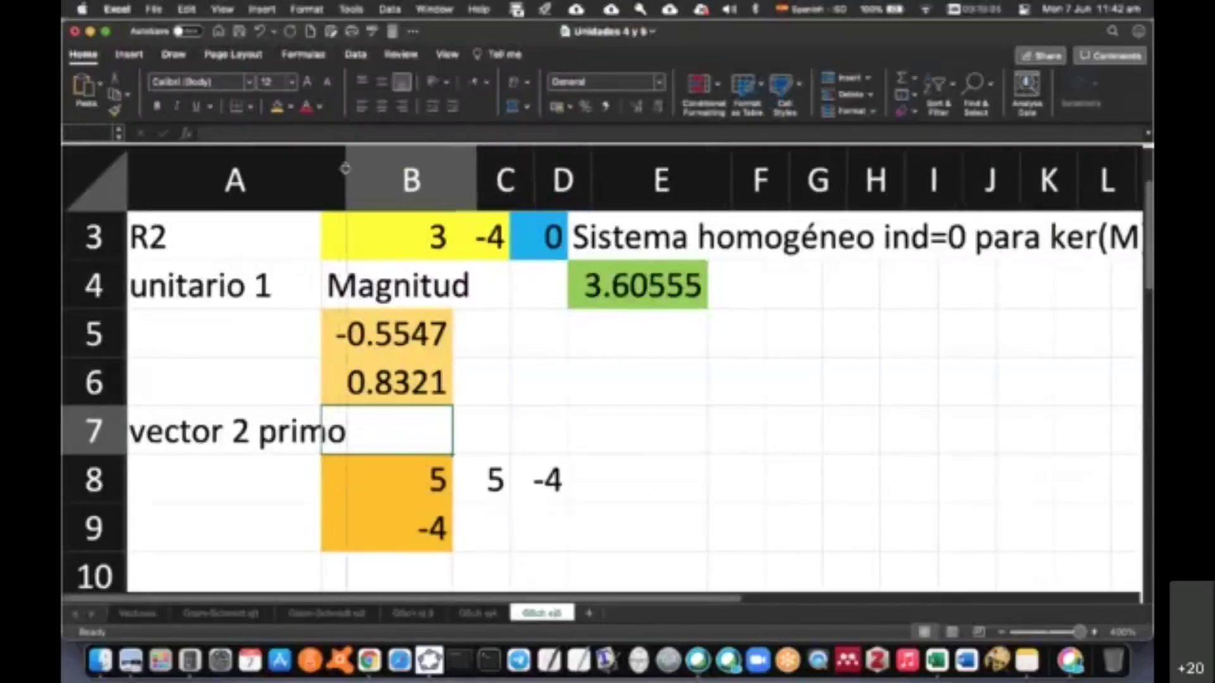
pyautogui.doubleClick(320, 168)
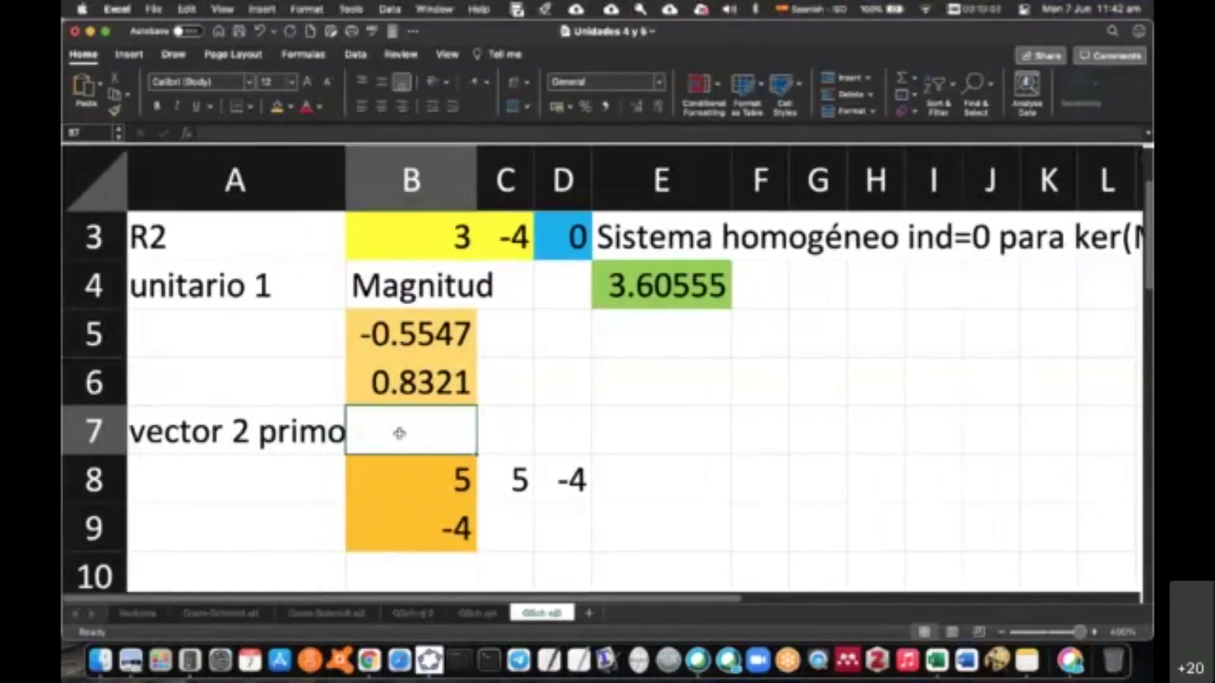
pyautogui.write('v2')
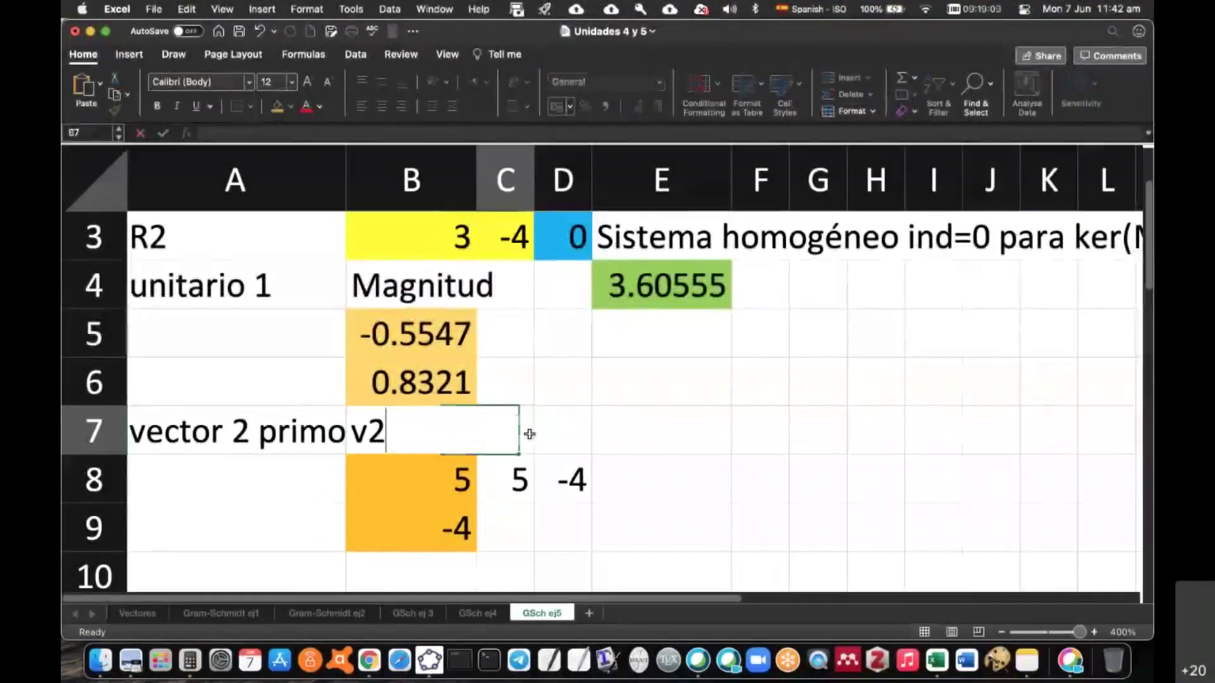
pyautogui.click(529, 434)
pyautogui.write('v2 tran')
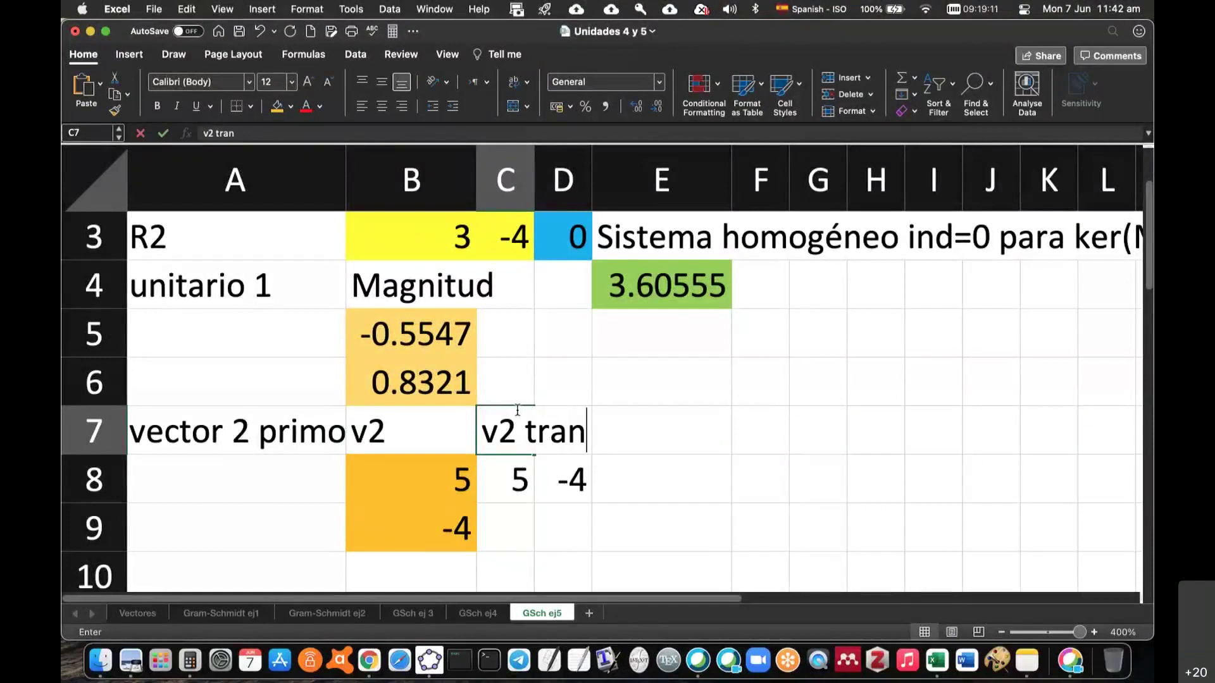
pyautogui.write('s')
# Narrow columns D and E and fill the transposed vector C8:D8 light blue.
pyautogui.moveTo(563, 180); pyautogui.dragTo(674, 183)
pyautogui.click(633, 437)
pyautogui.moveTo(514, 479); pyautogui.dragTo(570, 479)
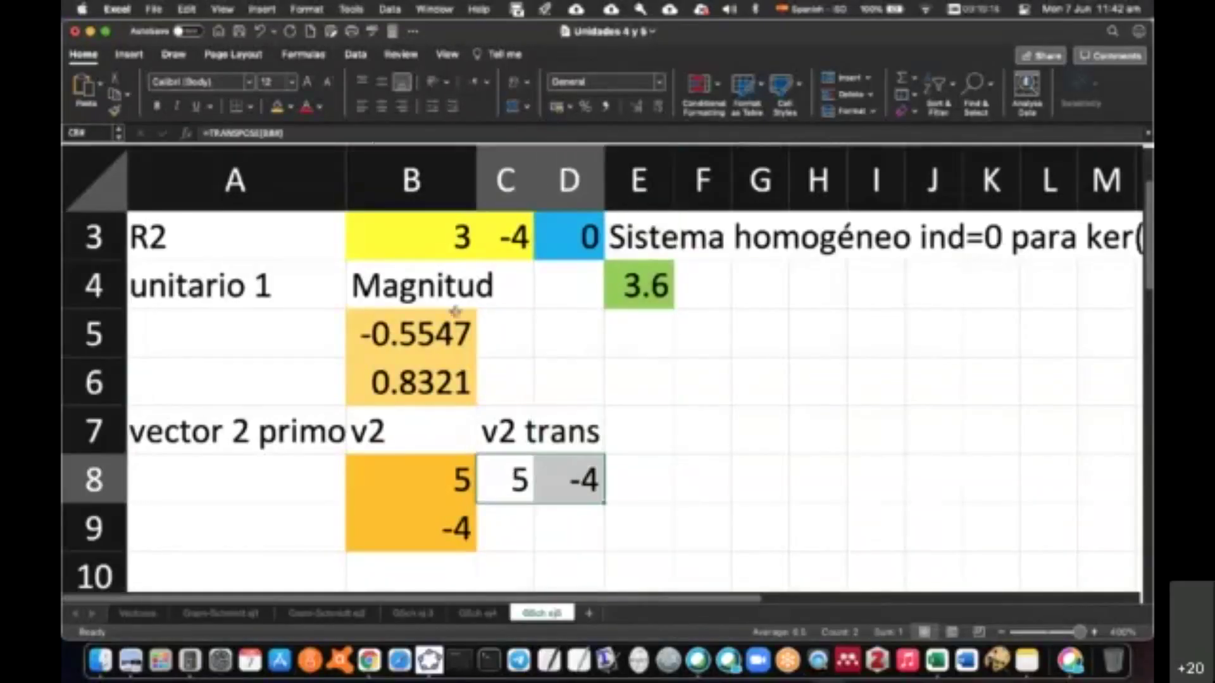
pyautogui.click(289, 109)
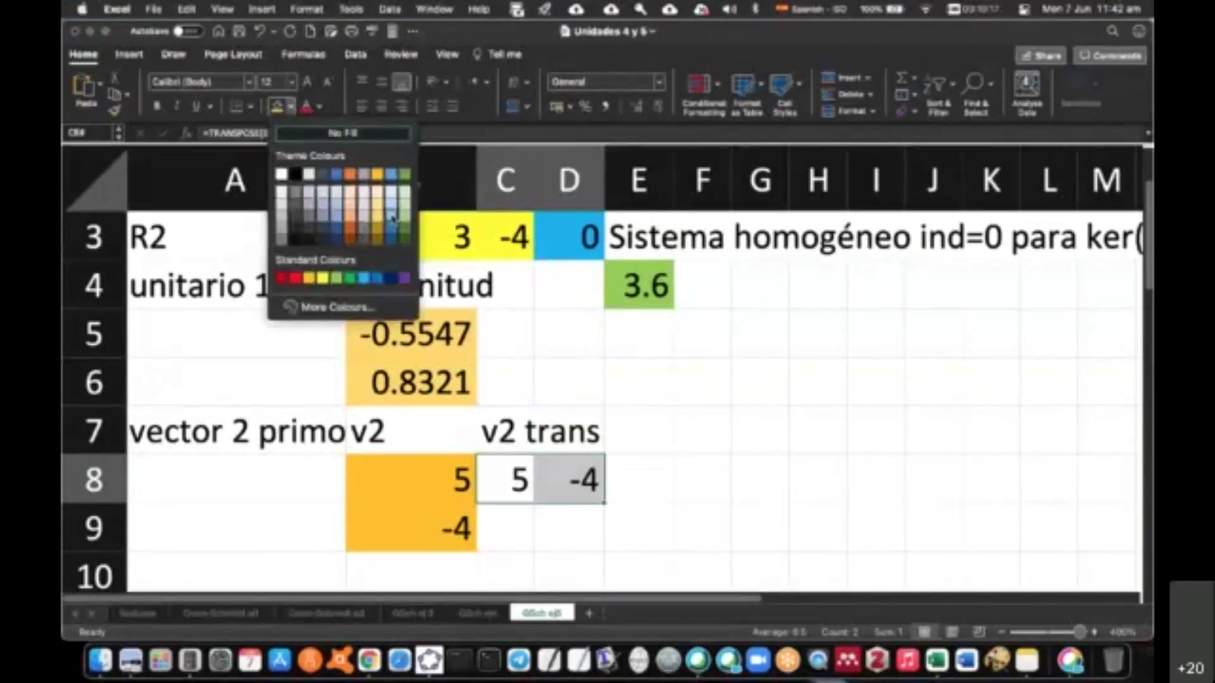
pyautogui.click(391, 218)
pyautogui.click(625, 405)
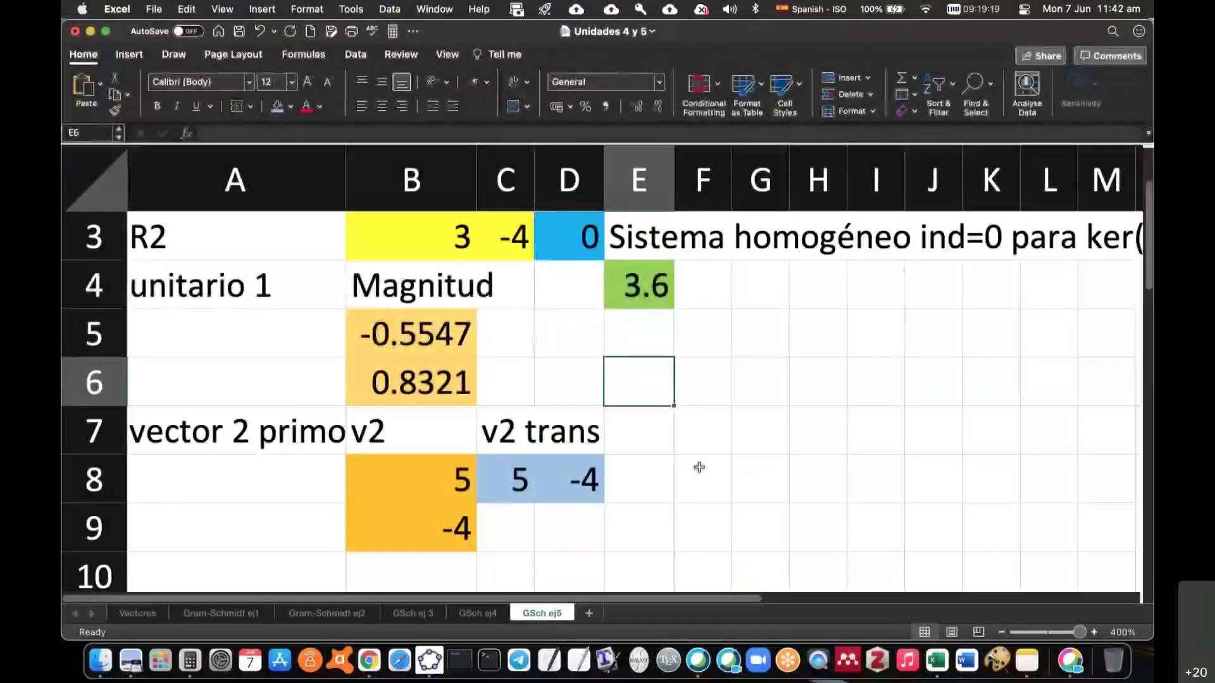
# Copy u1 into E8:E9 with =B5:B6, and into F8:F9 with =E8#.
pyautogui.click(639, 475)
pyautogui.write('=')
pyautogui.moveTo(414, 333); pyautogui.dragTo(422, 383)
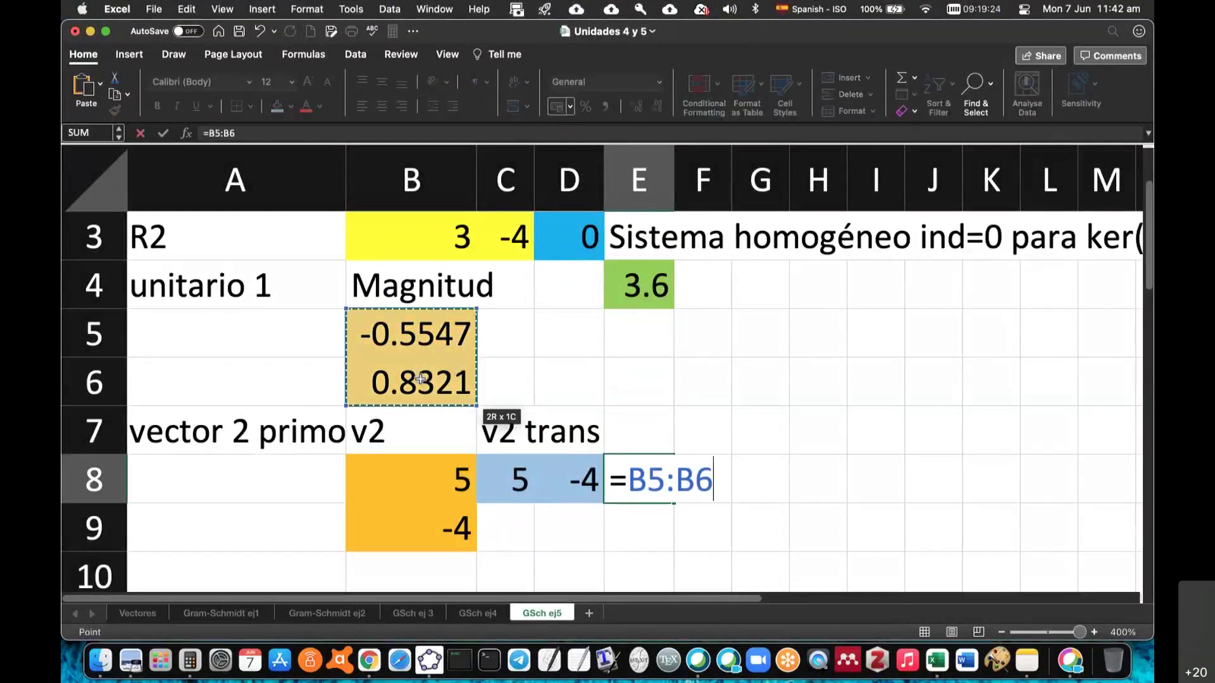
pyautogui.press('Return')
pyautogui.click(702, 484)
pyautogui.write('=')
pyautogui.moveTo(643, 462); pyautogui.dragTo(643, 532)
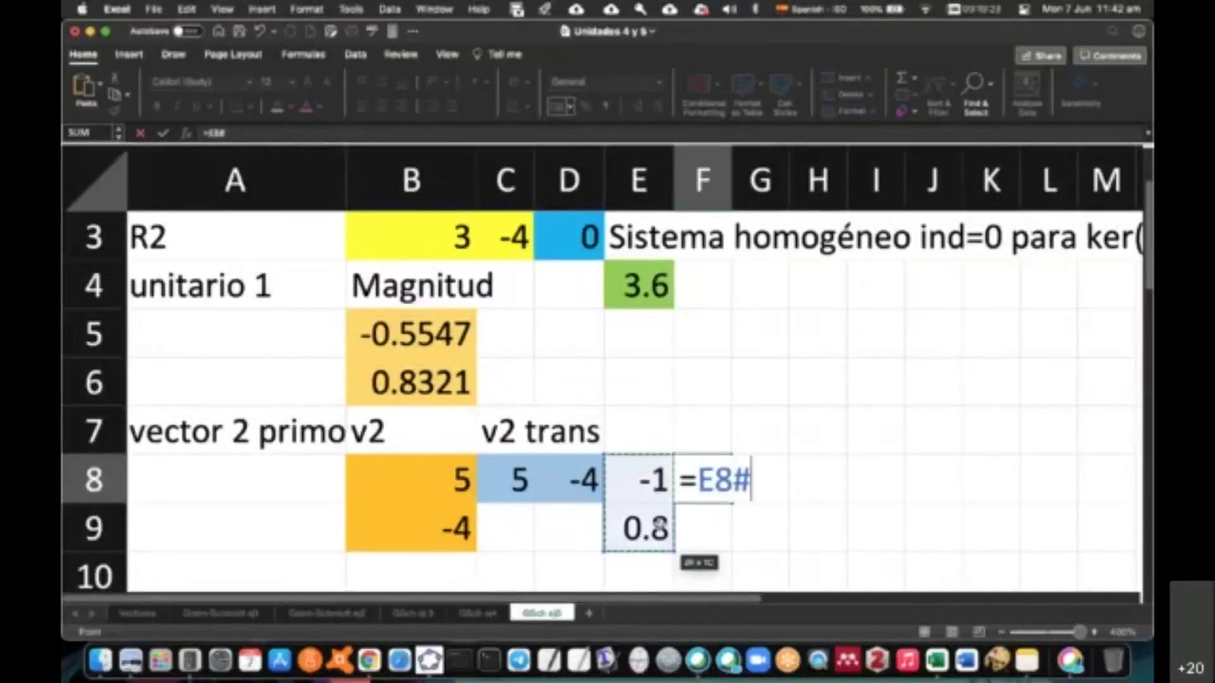
pyautogui.press('Return')
# Widen columns E to G and fill E8:E9 and F8:F9 light green.
pyautogui.moveTo(673, 181); pyautogui.dragTo(875, 182)
pyautogui.click(851, 479)
pyautogui.moveTo(664, 479); pyautogui.dragTo(666, 527)
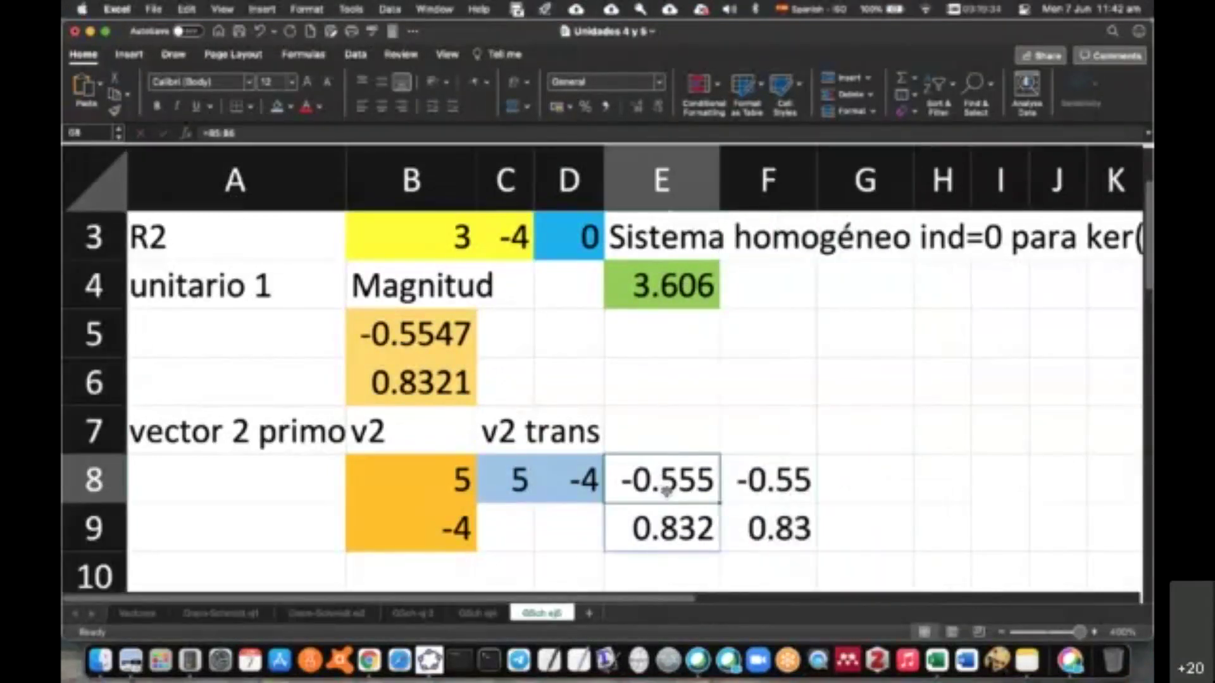
pyautogui.click(290, 106)
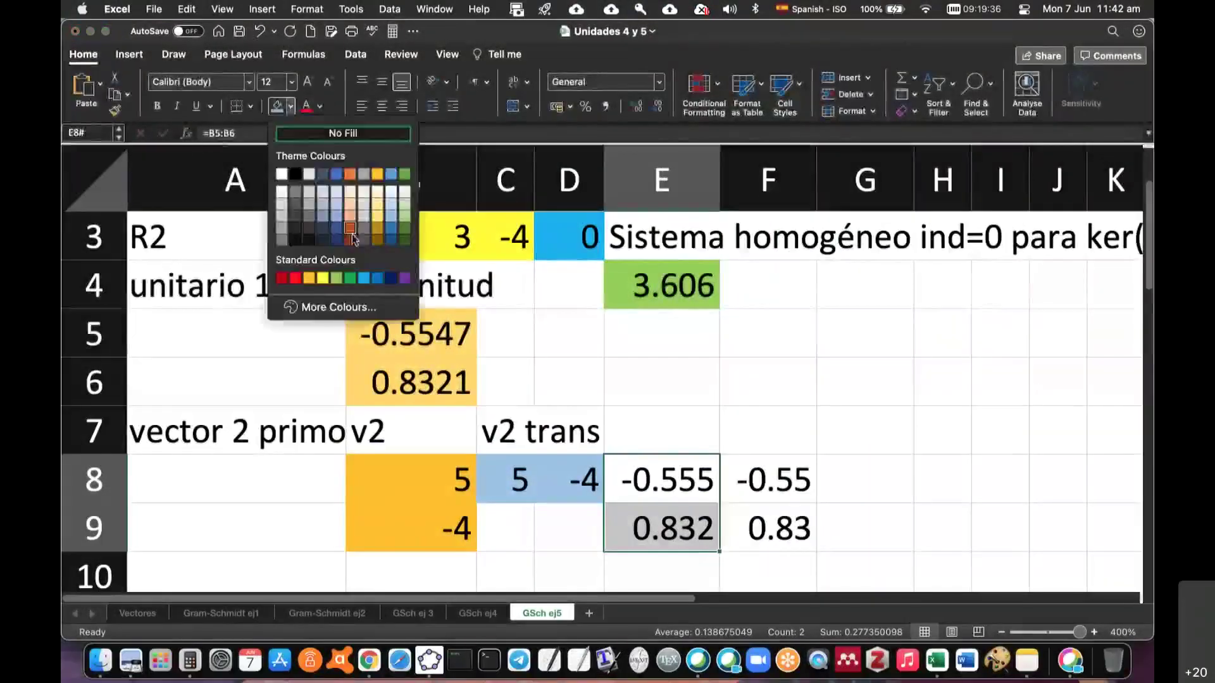
pyautogui.click(337, 277)
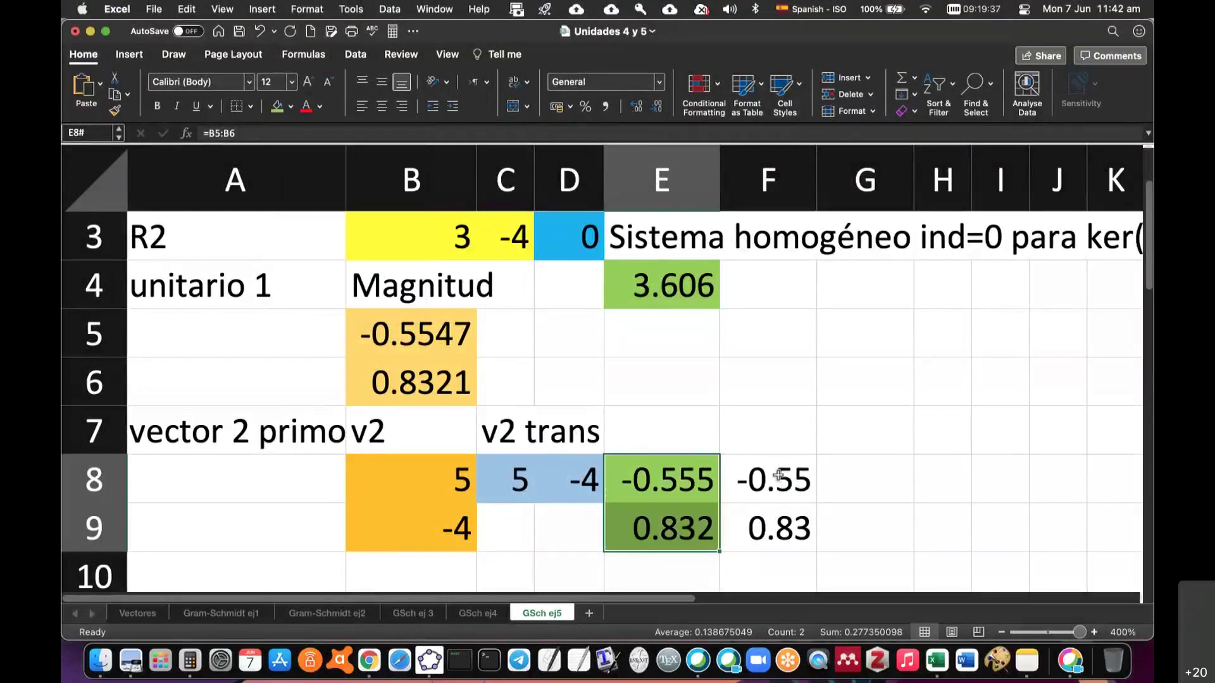
pyautogui.moveTo(778, 476); pyautogui.dragTo(778, 541)
pyautogui.press('super+y')
# Label both copies u1 in E7 and F7.
pyautogui.click(661, 423)
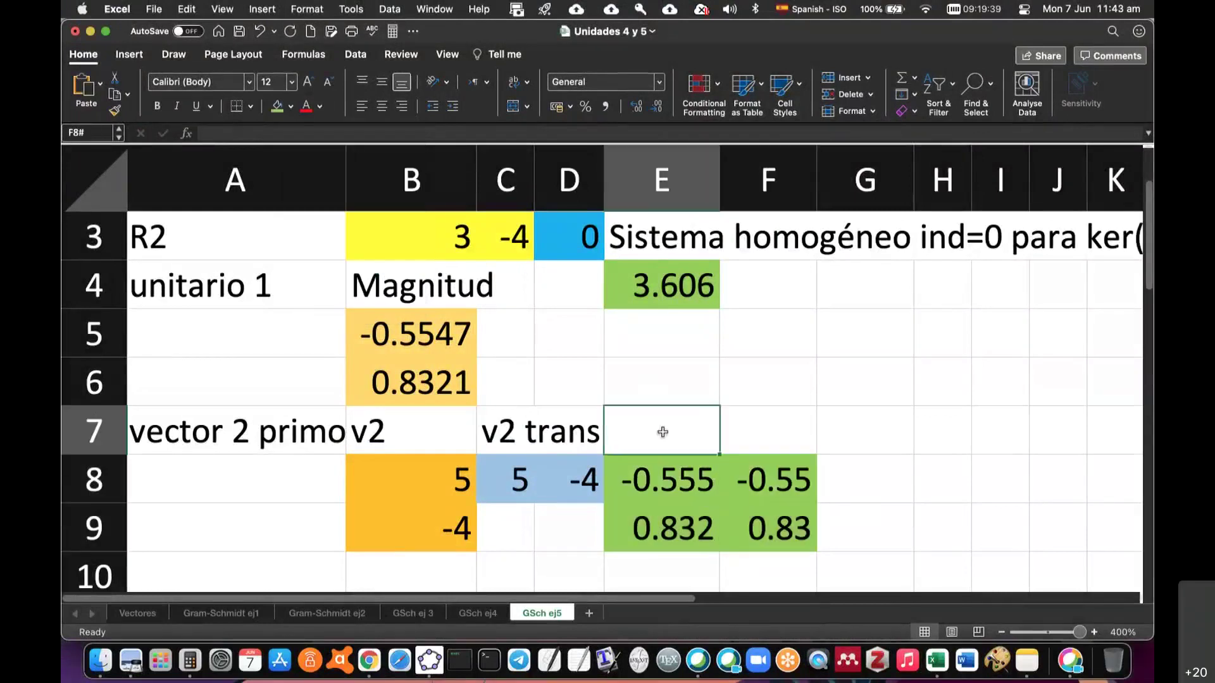
pyautogui.write('u1')
pyautogui.press('Tab')
pyautogui.write('u1')
pyautogui.press('Tab')
# Review the v2 values in B8:B9, the transpose and the u1 values in F8:F9.
pyautogui.scroll(-1, 902, 452)
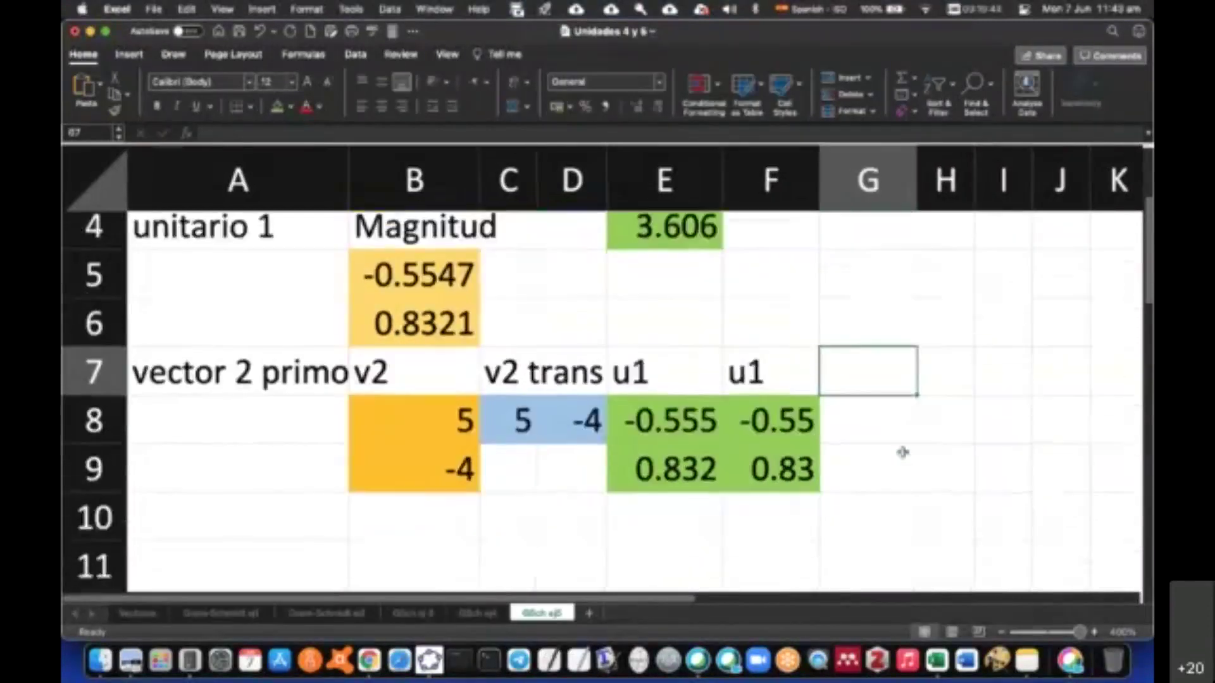
pyautogui.scroll(-1, 903, 453)
pyautogui.moveTo(404, 375); pyautogui.dragTo(413, 445)
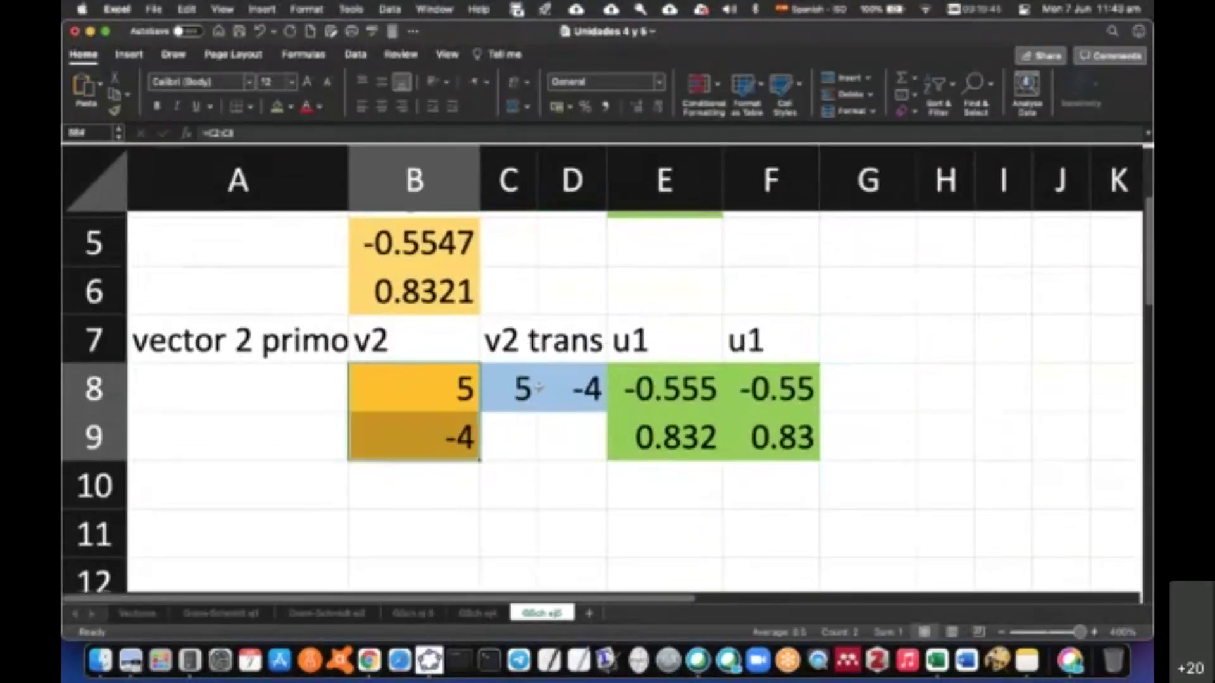
pyautogui.moveTo(539, 387); pyautogui.dragTo(669, 430)
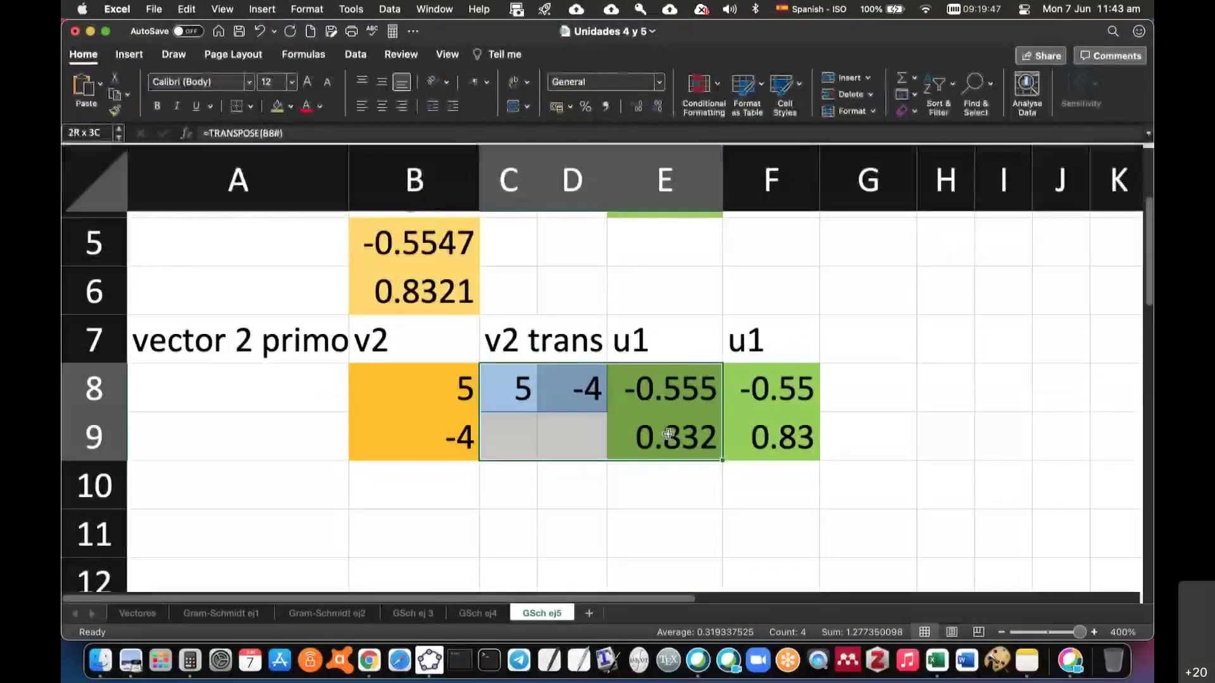
pyautogui.moveTo(753, 387); pyautogui.dragTo(759, 434)
# Enter =B8#-MMULT(C8#,E8#)*F8# in B10, giving v2' as 1.6154 and 1.0769.
pyautogui.click(420, 486)
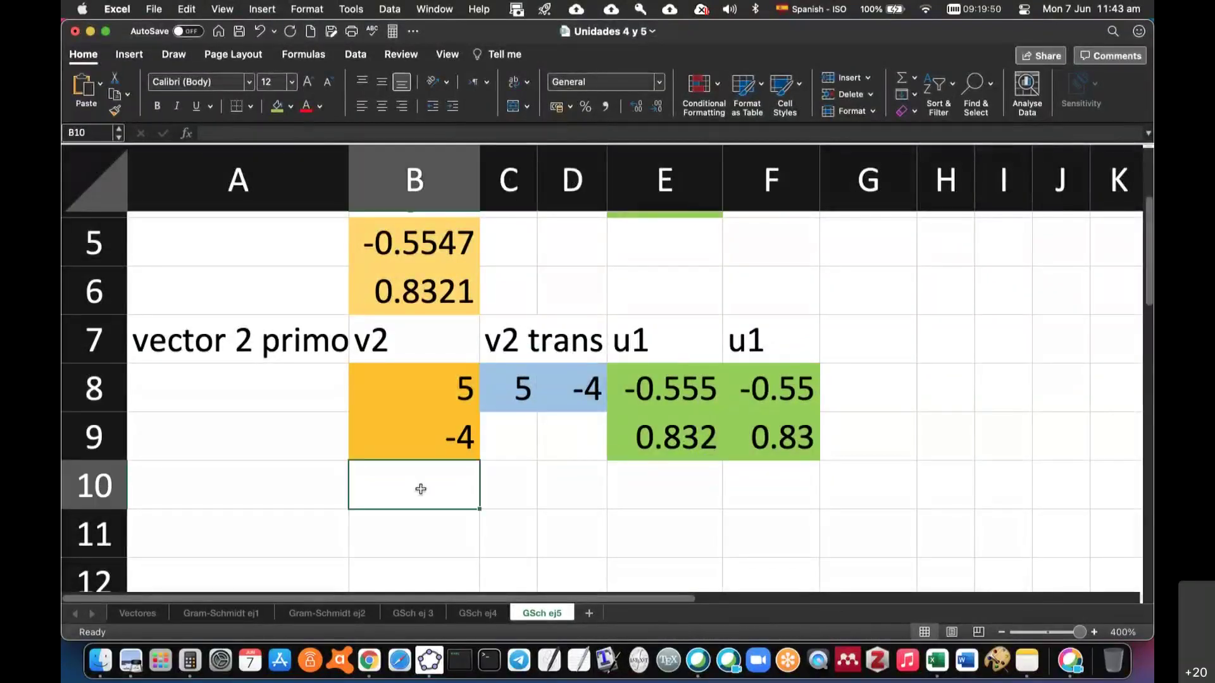
pyautogui.write('=')
pyautogui.moveTo(430, 392); pyautogui.dragTo(430, 439)
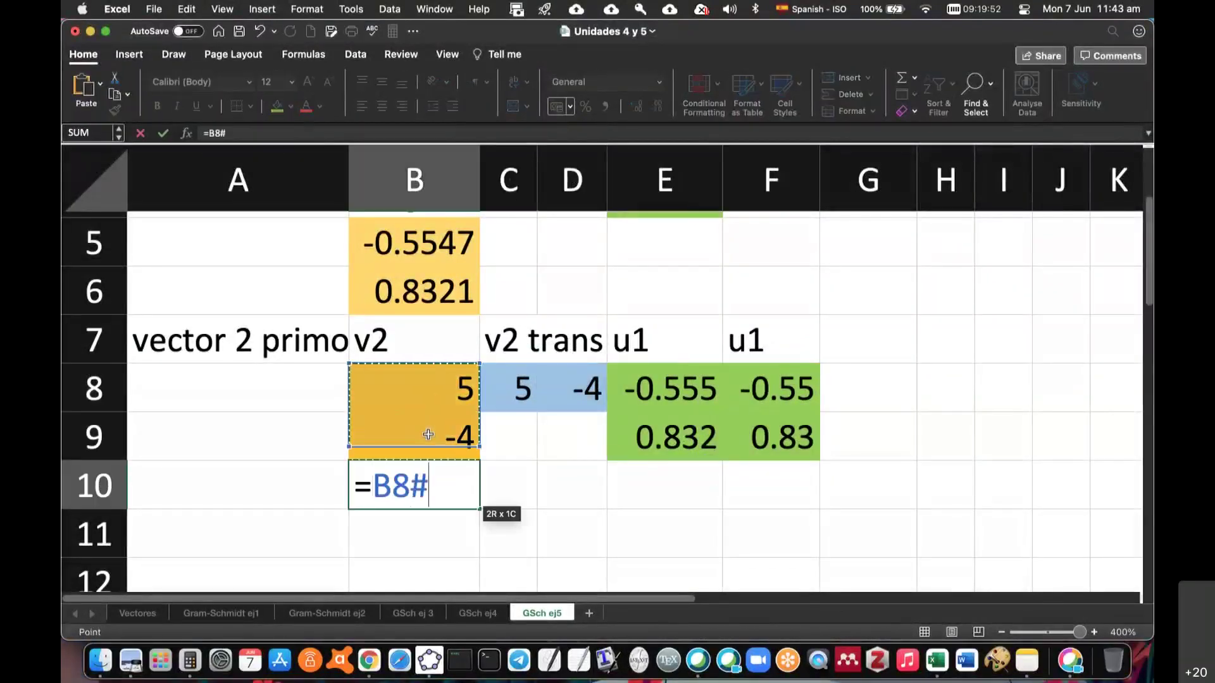
pyautogui.write('-')
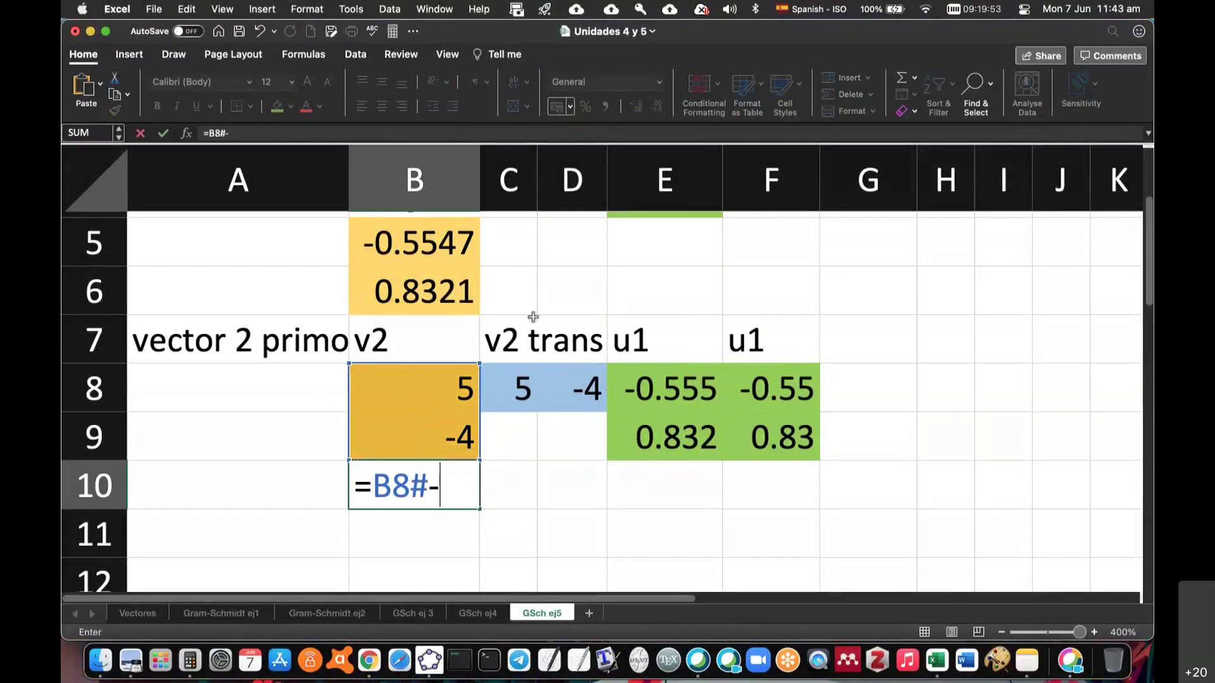
pyautogui.write('mmul')
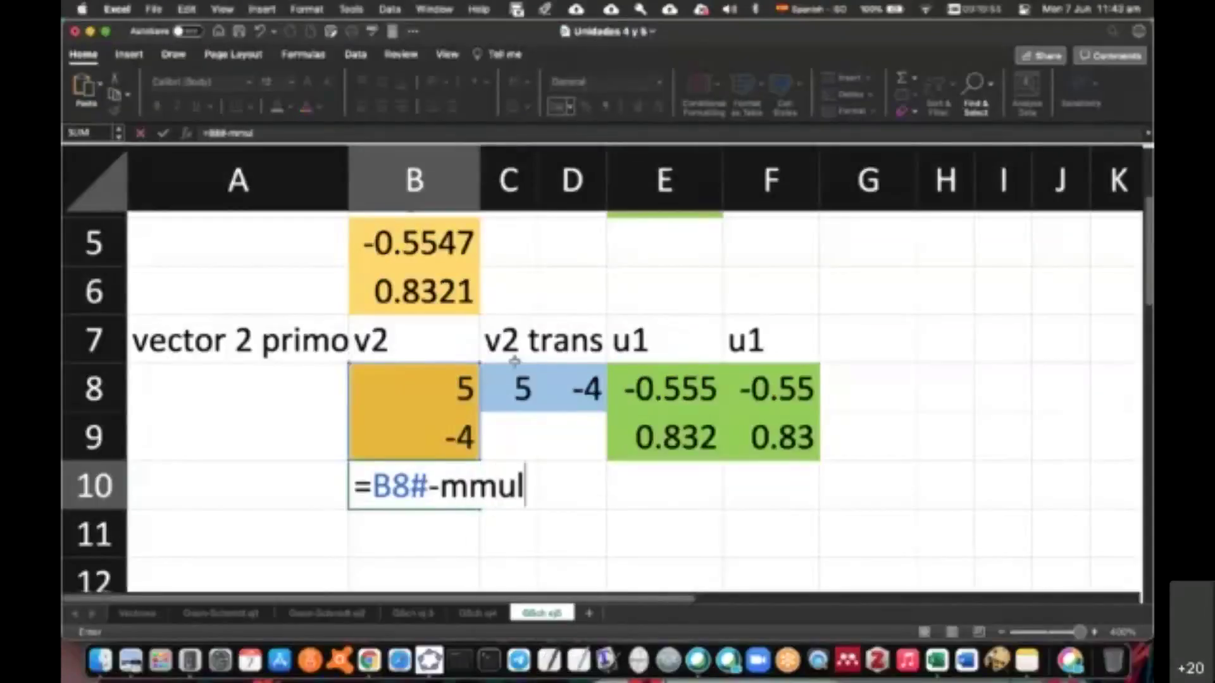
pyautogui.write('t(')
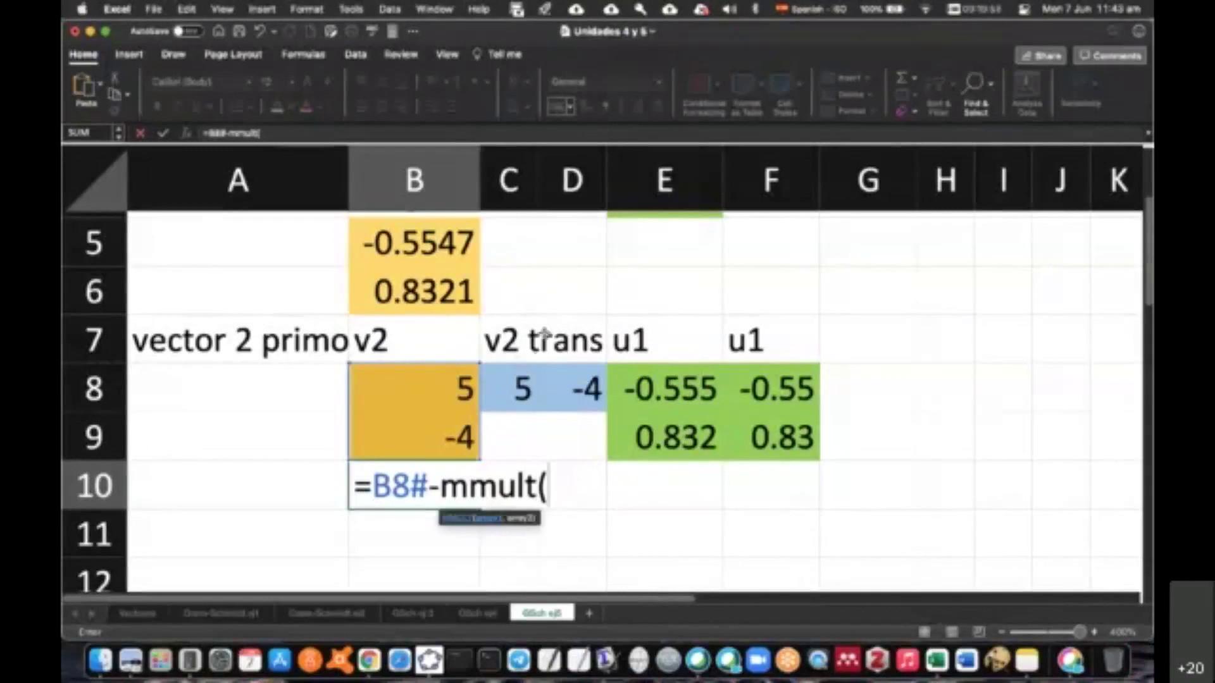
pyautogui.moveTo(510, 387)
pyautogui.mouseDown()
pyautogui.moveTo(589, 387)
pyautogui.moveTo(650, 429)
pyautogui.mouseUp()
pyautogui.write(',E8#)')
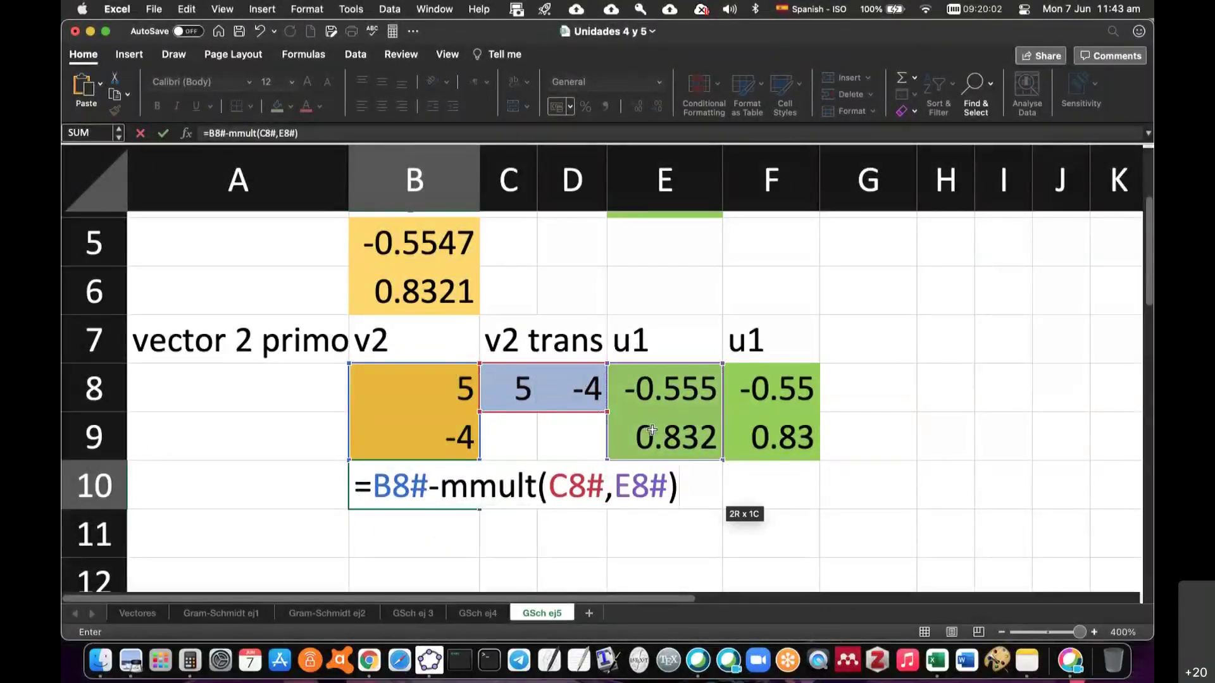
pyautogui.write('*')
pyautogui.moveTo(766, 387); pyautogui.dragTo(766, 432)
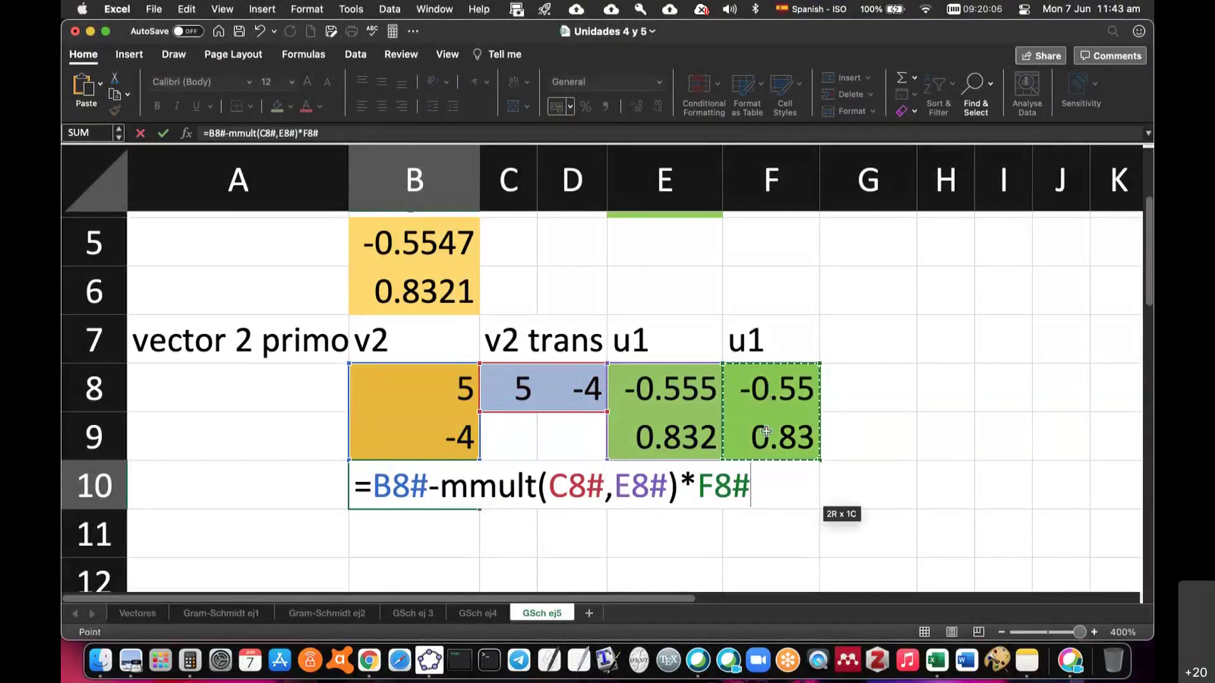
pyautogui.press('Return')
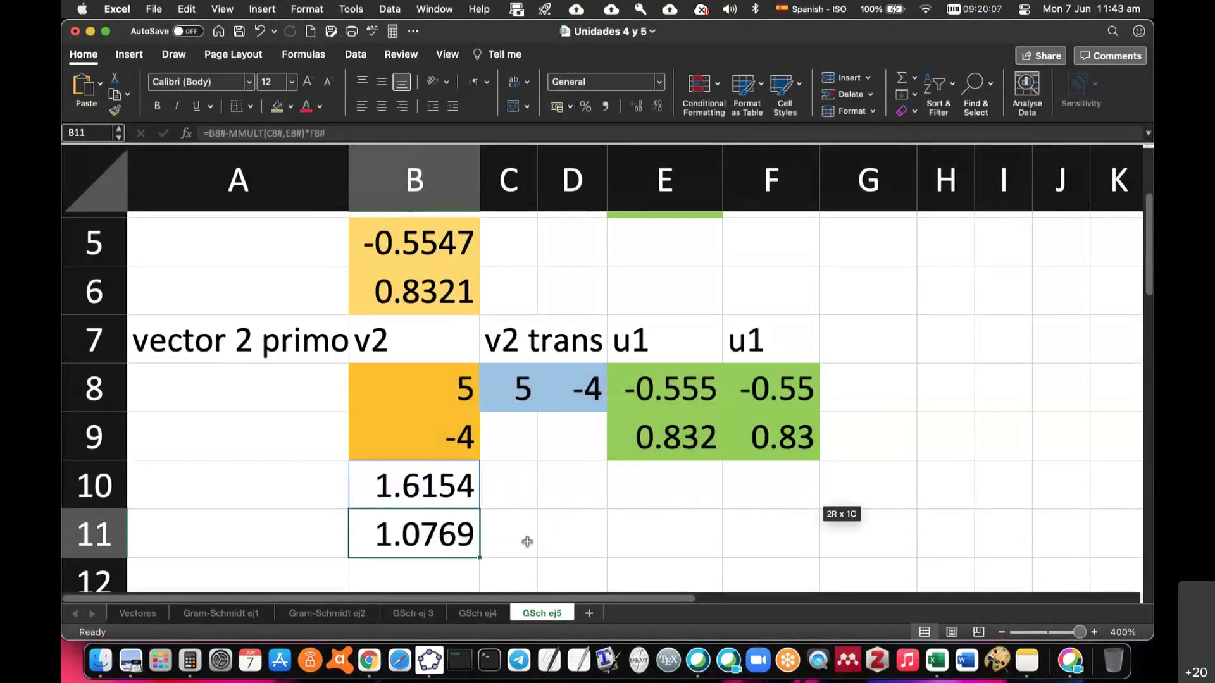
# Shade the v2' cells B10:B11 orange.
pyautogui.click(423, 482)
pyautogui.moveTo(423, 482); pyautogui.dragTo(434, 533)
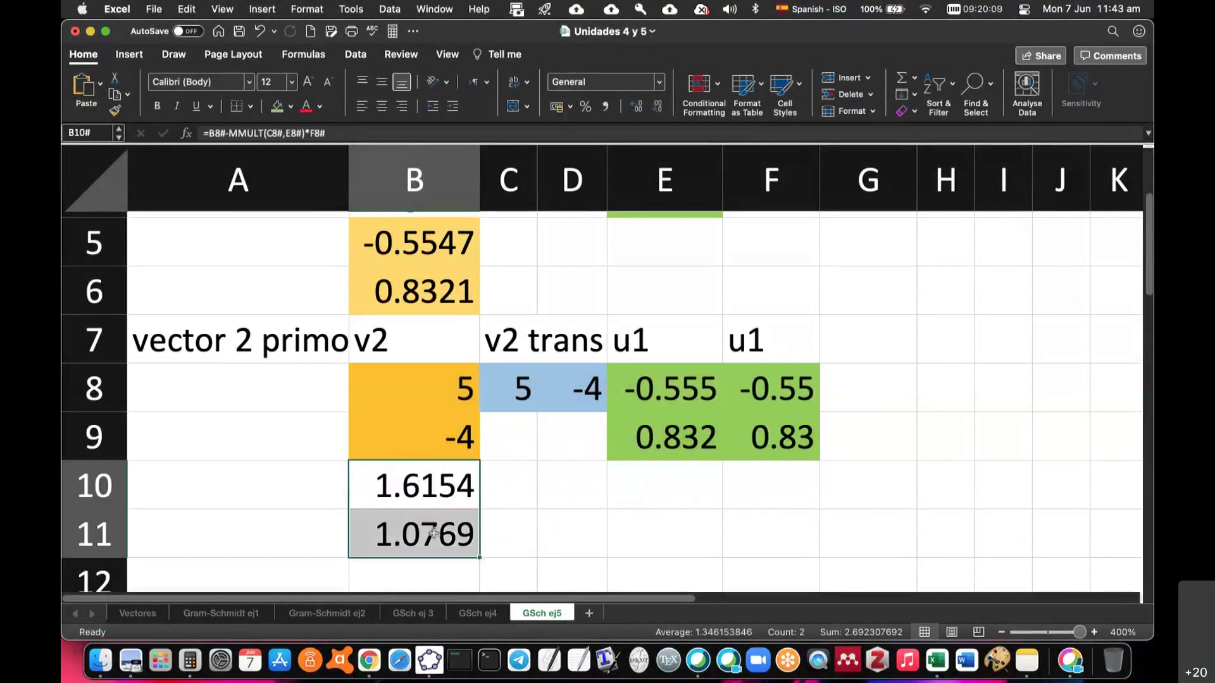
pyautogui.click(290, 106)
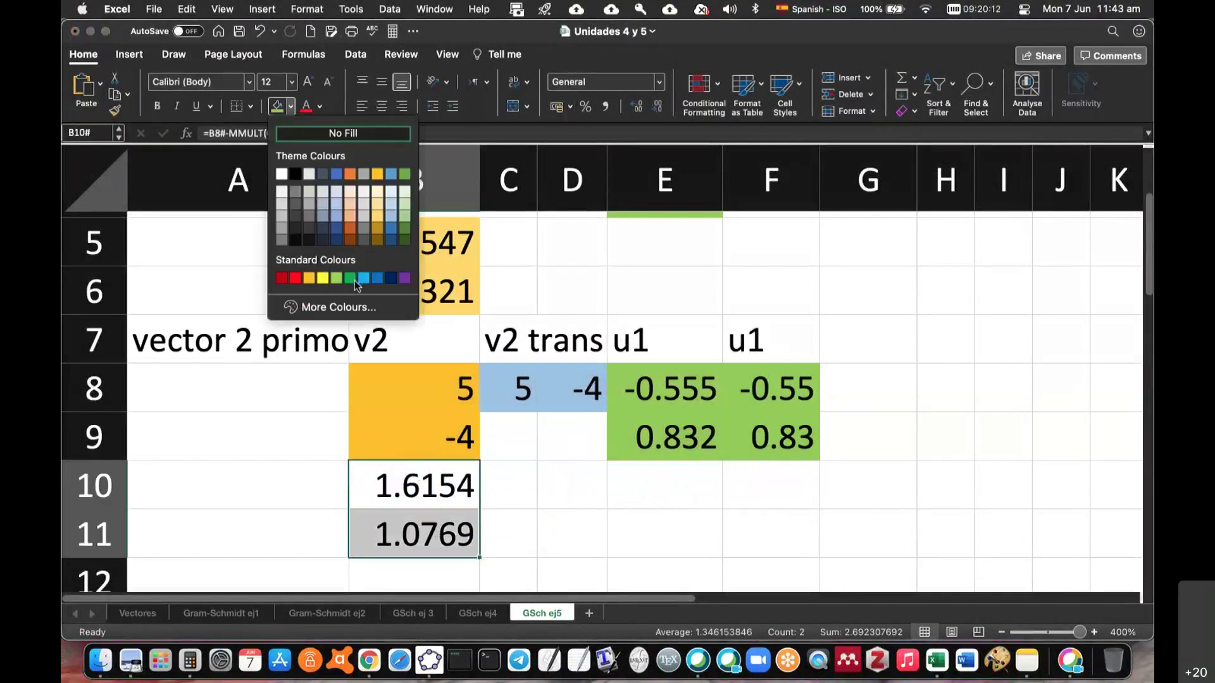
pyautogui.click(350, 210)
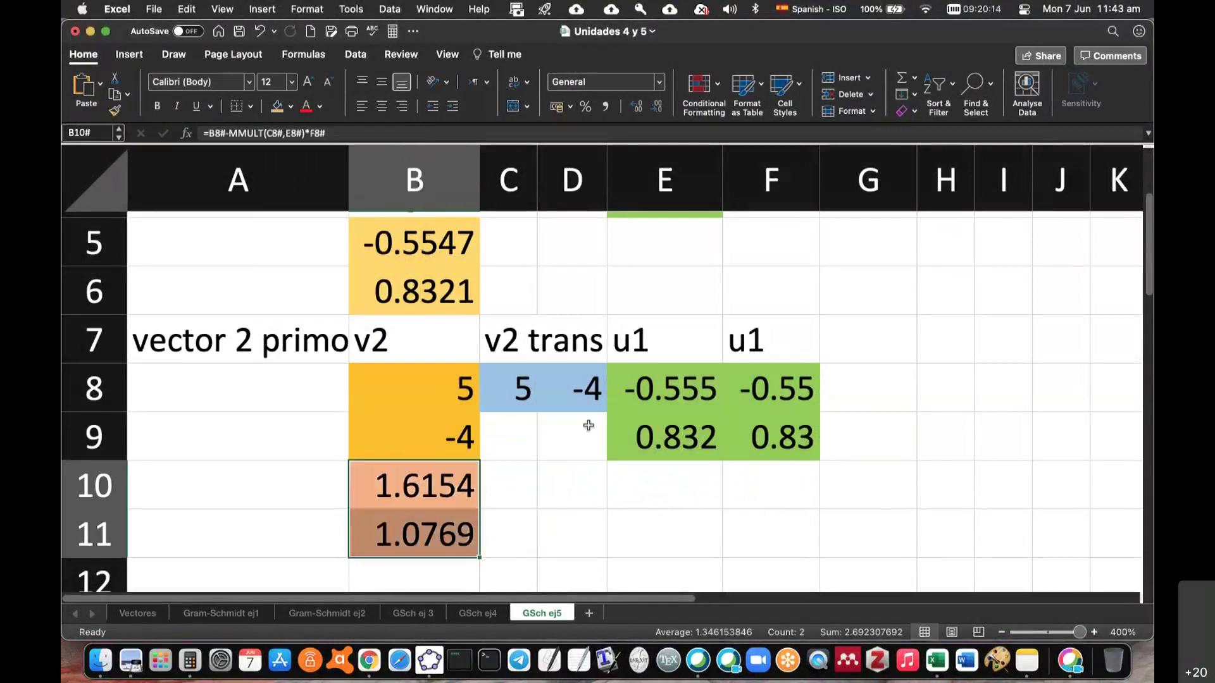
pyautogui.scroll(-1, 600, 438)
pyautogui.scroll(-1, 600, 439)
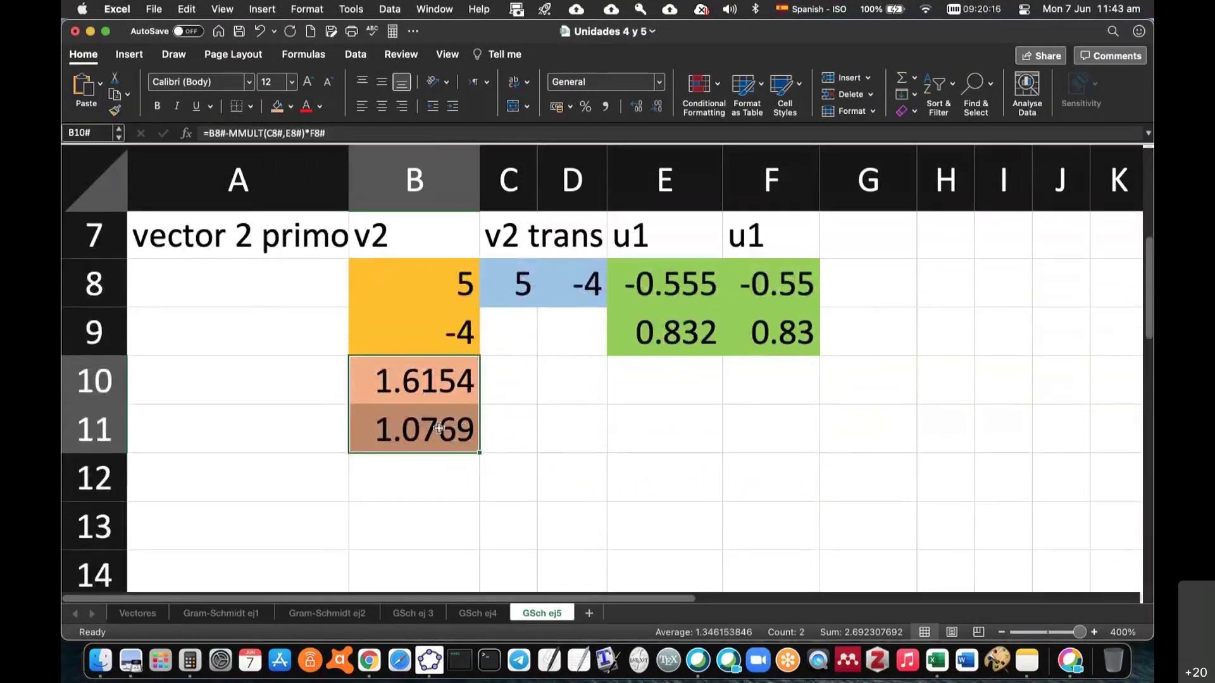
pyautogui.press('super+Tab')
pyautogui.scroll(-3, 555, 519)
pyautogui.scroll(-3, 555, 519)
pyautogui.scroll(-5, 555, 519)
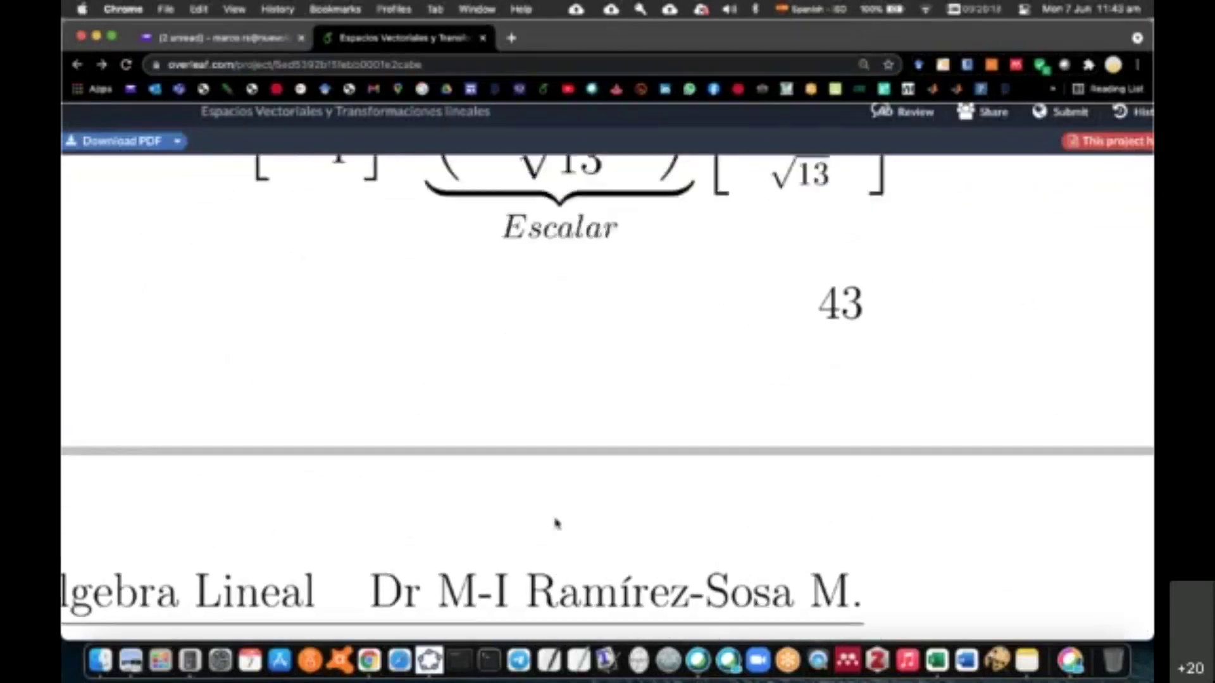
pyautogui.scroll(5, 555, 519)
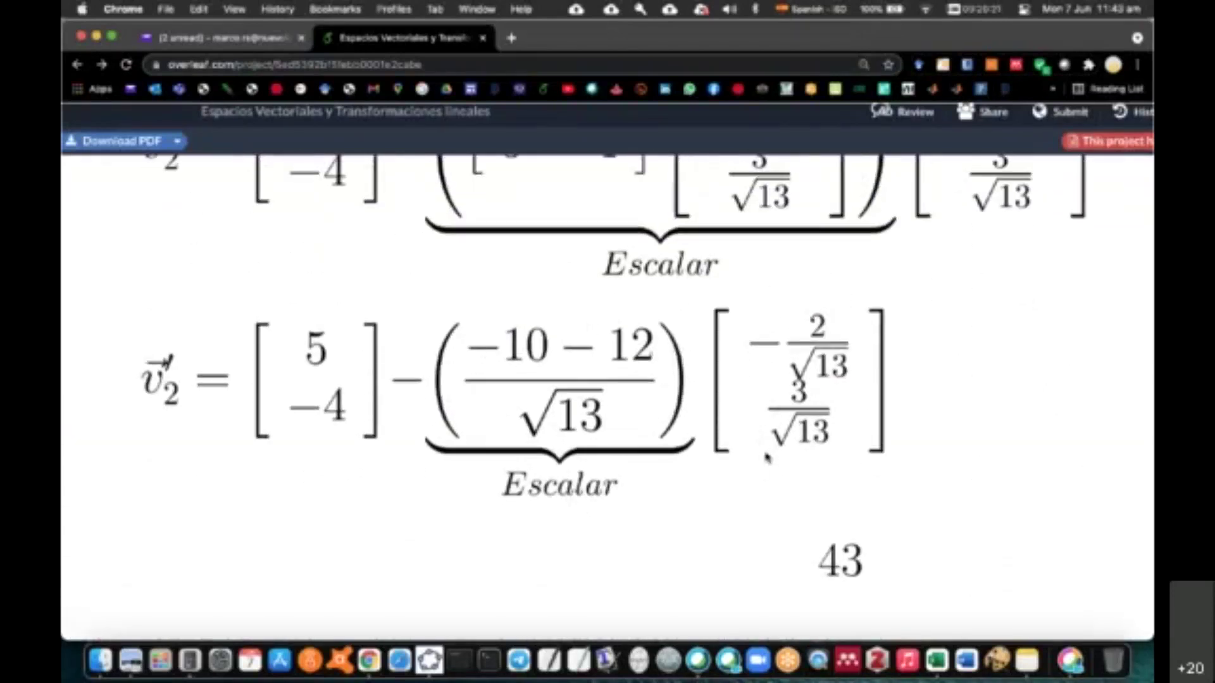
pyautogui.scroll(2, 695, 521)
pyautogui.scroll(2, 580, 296)
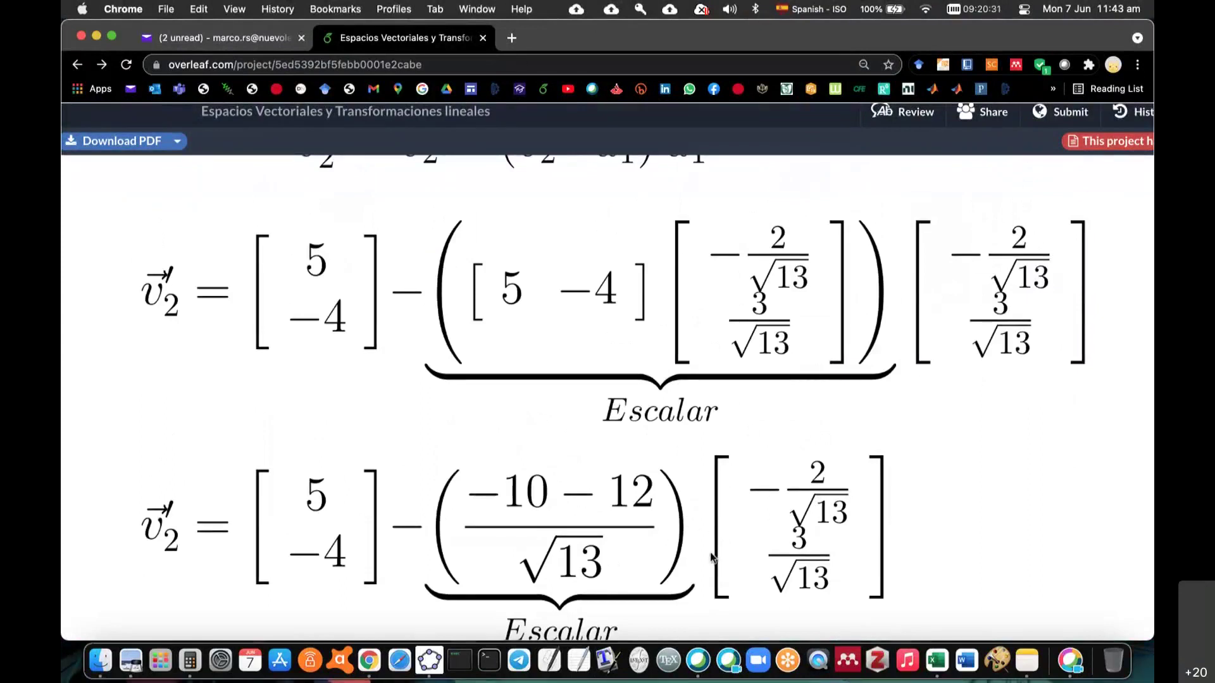
pyautogui.scroll(-4, 711, 558)
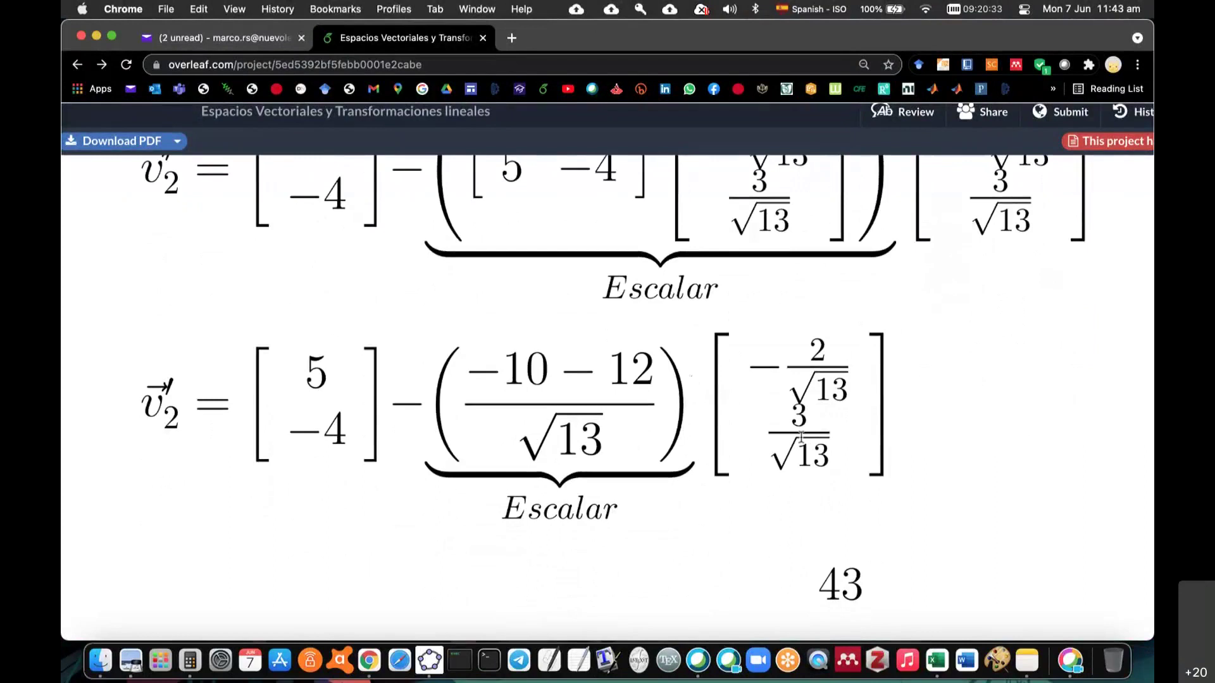
pyautogui.scroll(-1, 627, 575)
pyautogui.scroll(-10, 628, 576)
pyautogui.scroll(-9, 628, 576)
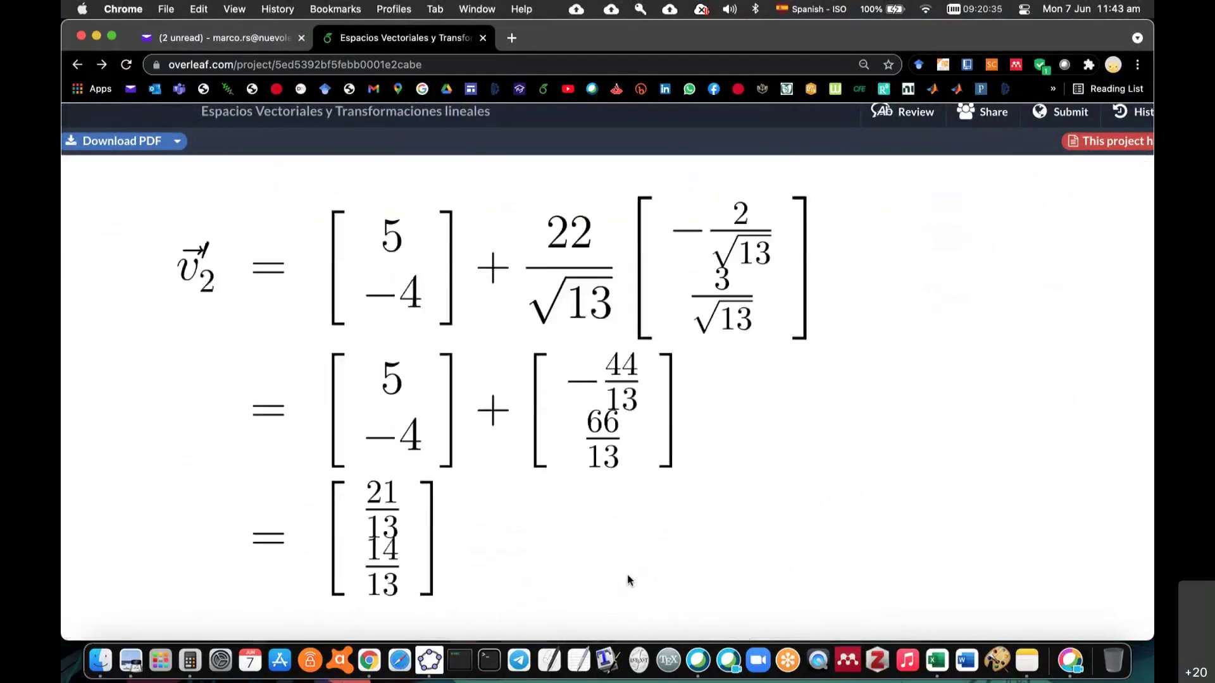
pyautogui.scroll(-2, 628, 576)
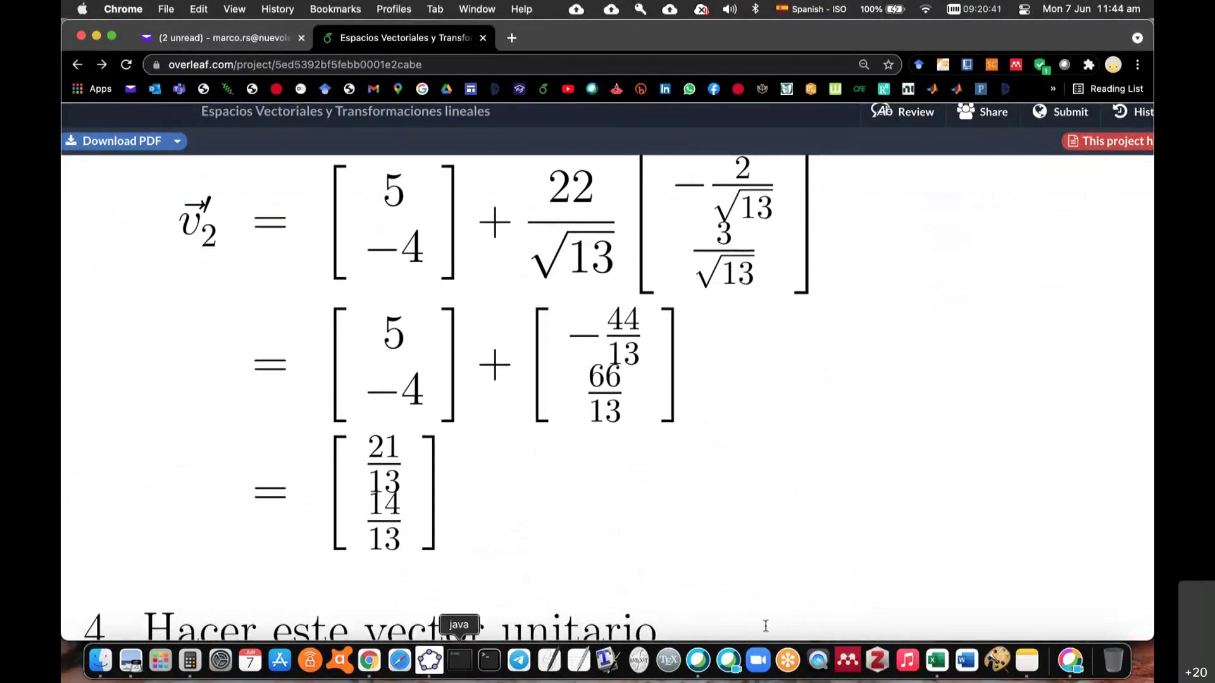
# Widen column B to show six decimals and compute 21÷13 = 1.615384615384615 in Calculator.
pyautogui.click(939, 662)
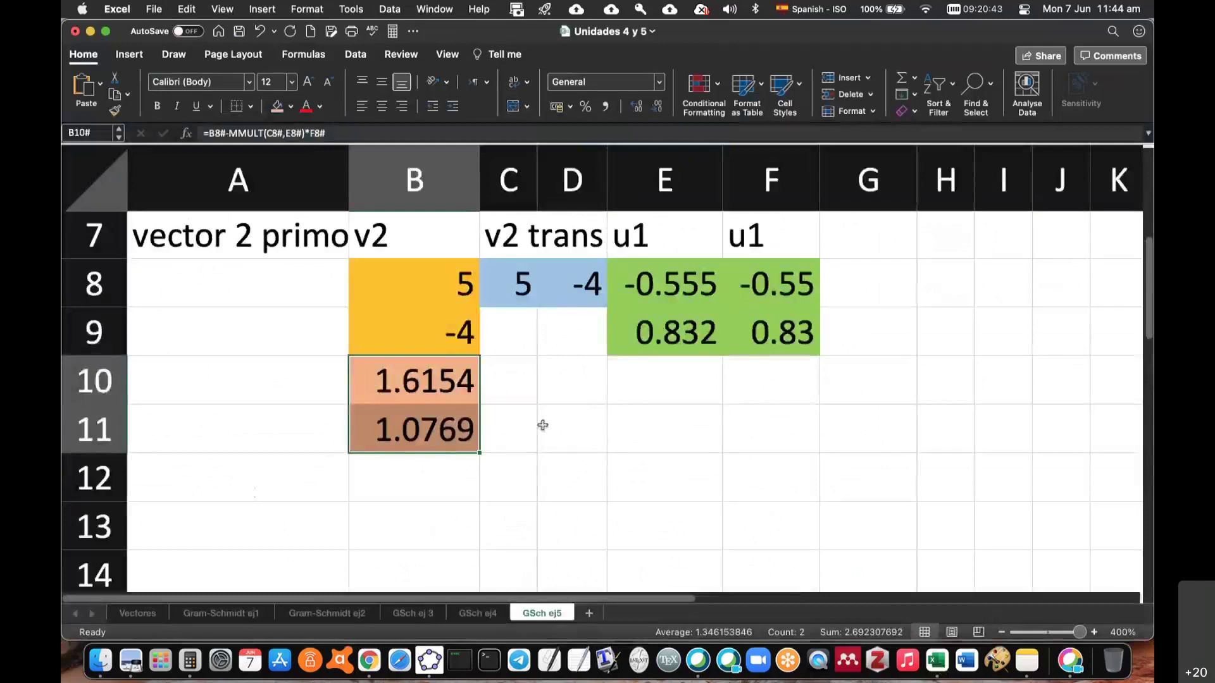
pyautogui.moveTo(476, 183); pyautogui.dragTo(519, 183)
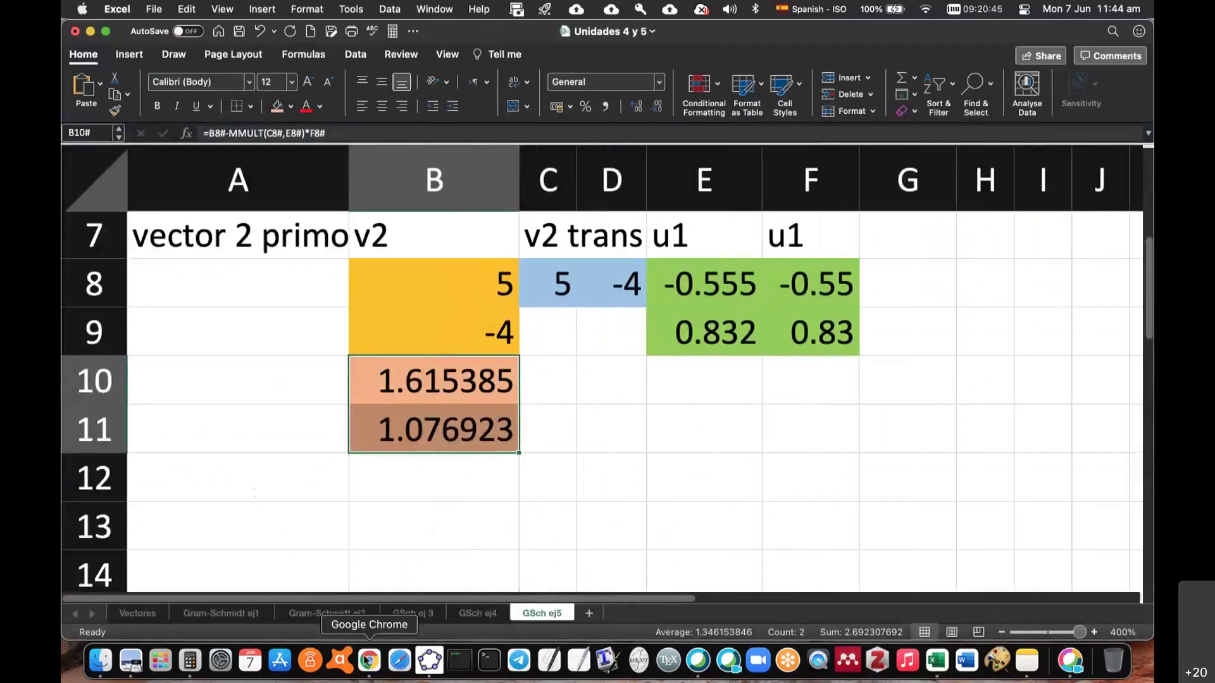
pyautogui.click(191, 663)
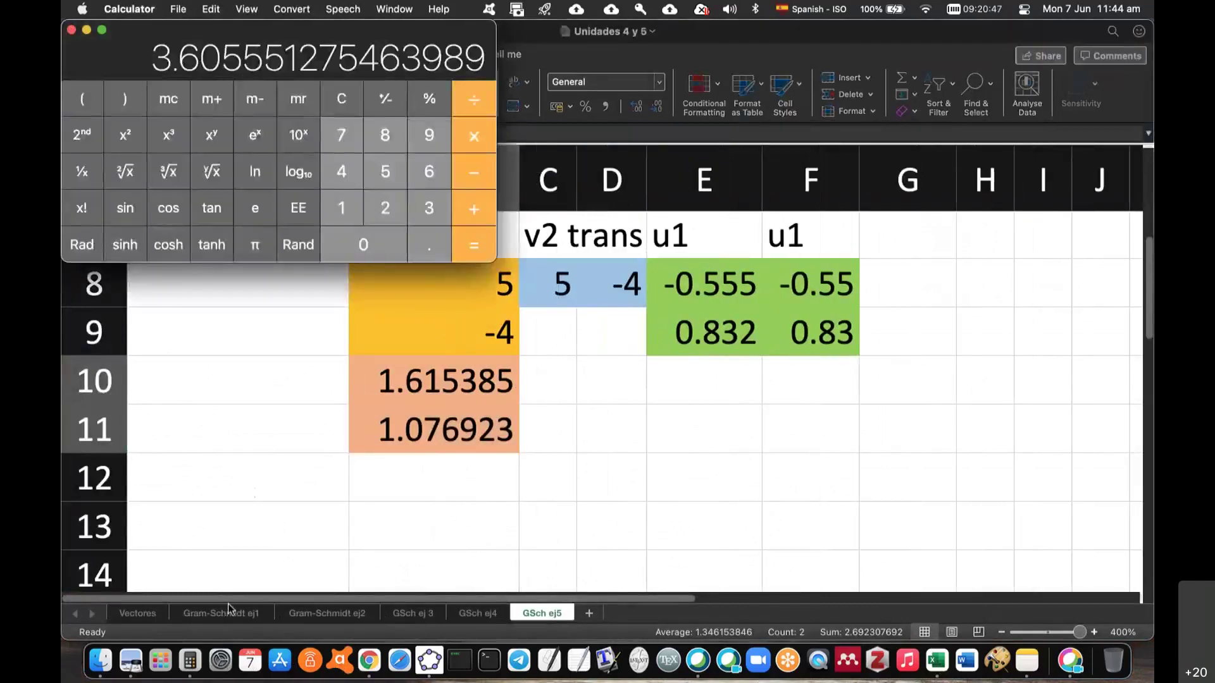
pyautogui.click(340, 102)
pyautogui.write('213')
pyautogui.press('Return')
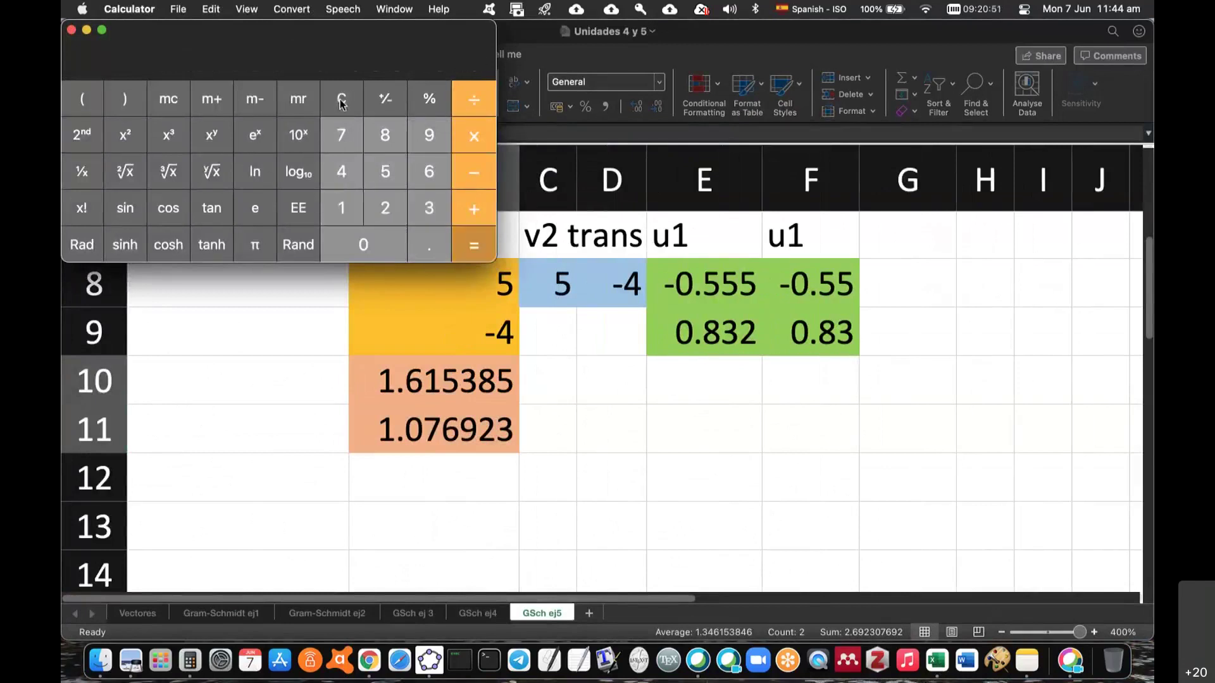
# Compare with the spreadsheet, then compute 14÷13 = 1.076923076923077 and close Calculator.
pyautogui.click(441, 388)
pyautogui.press('super+Tab')
pyautogui.press('super+Tab')
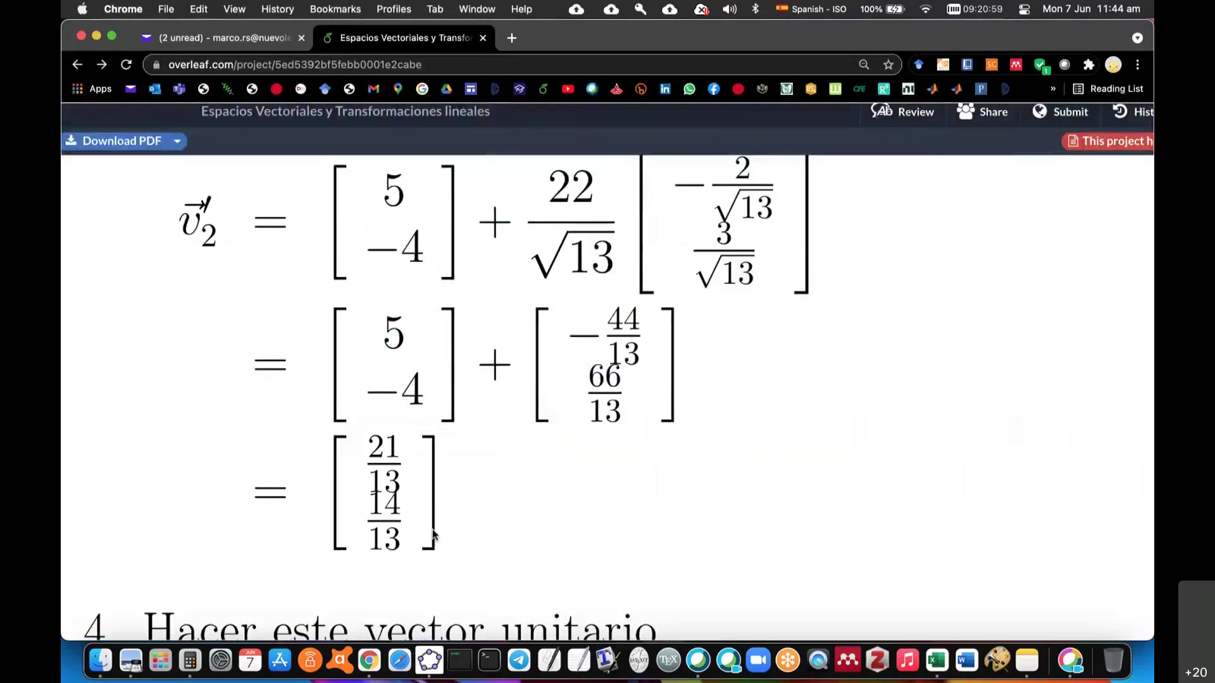
pyautogui.press('super+Tab')
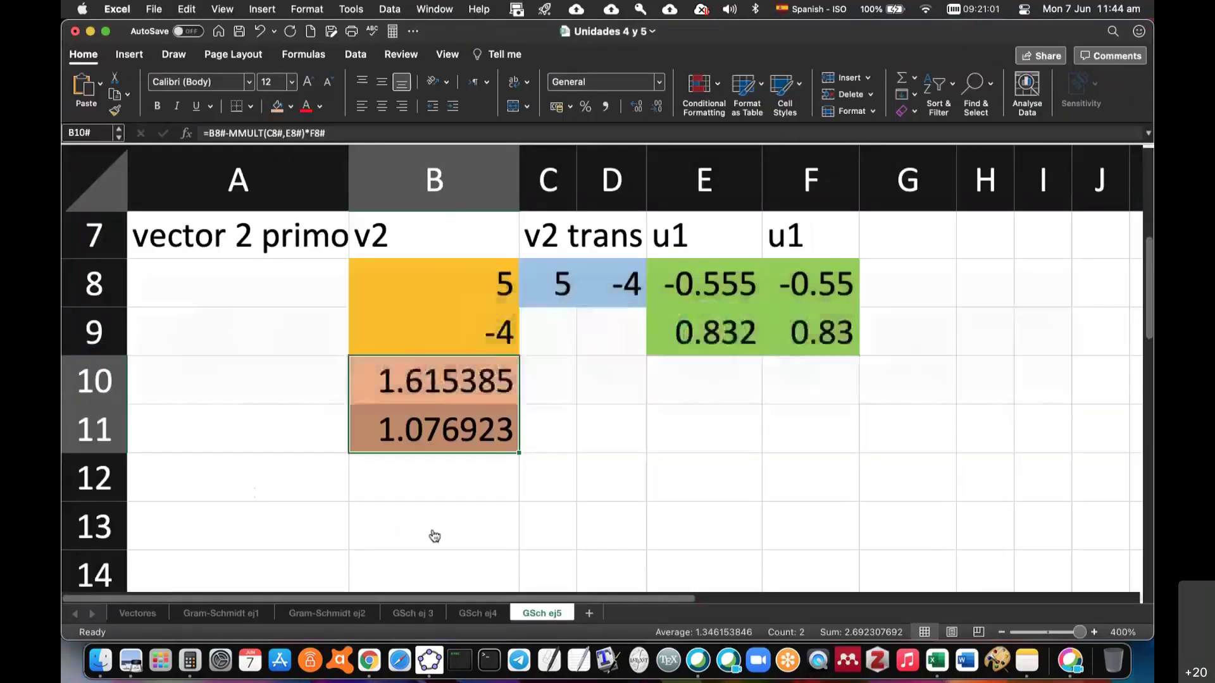
pyautogui.click(190, 661)
pyautogui.click(339, 98)
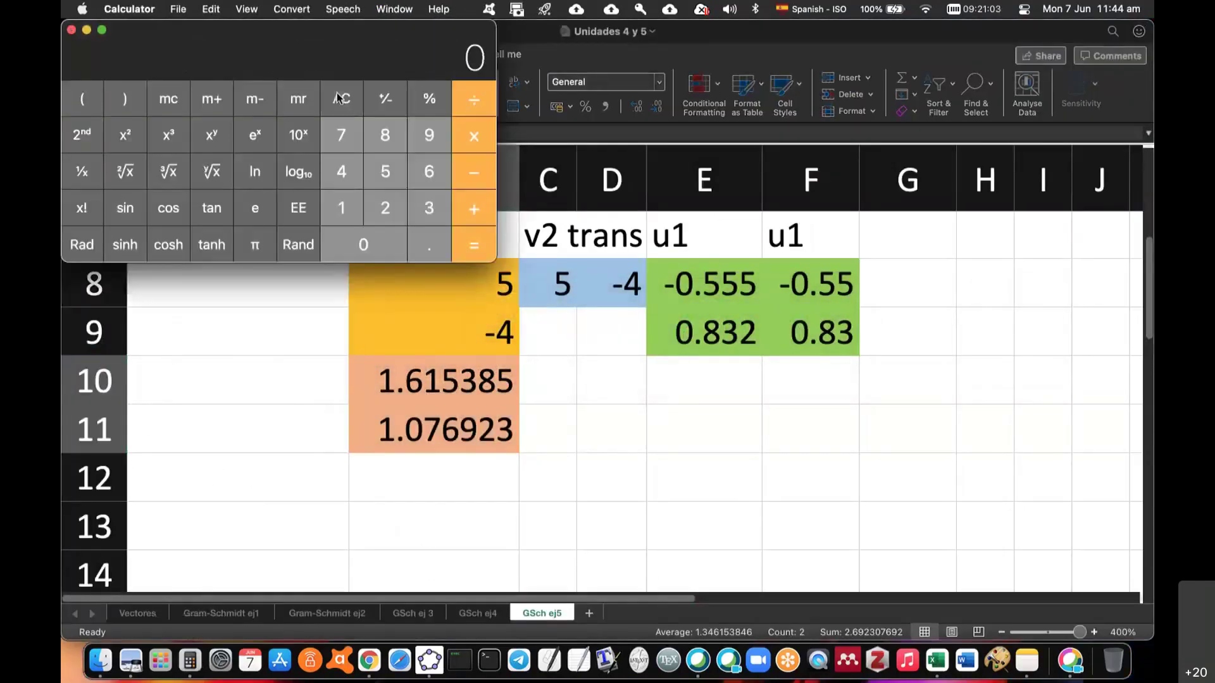
pyautogui.write('14/13')
pyautogui.press('Return')
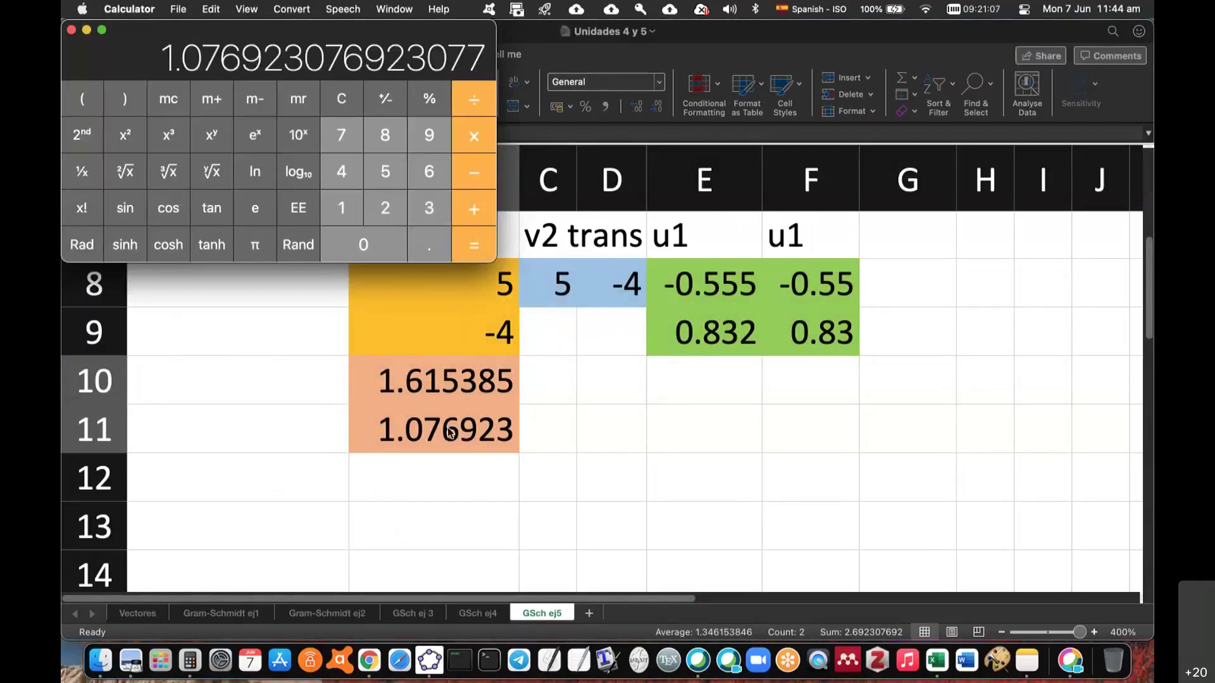
pyautogui.click(72, 31)
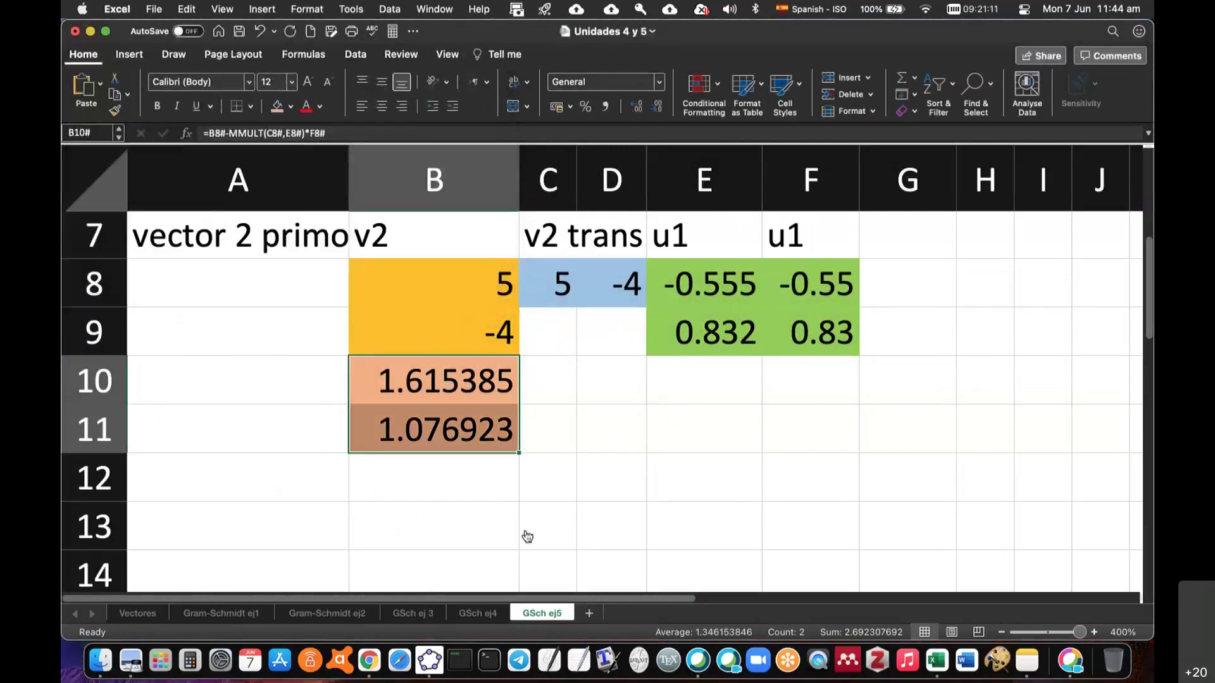
pyautogui.press('super+Tab')
pyautogui.scroll(-2, 618, 529)
pyautogui.scroll(-4, 618, 529)
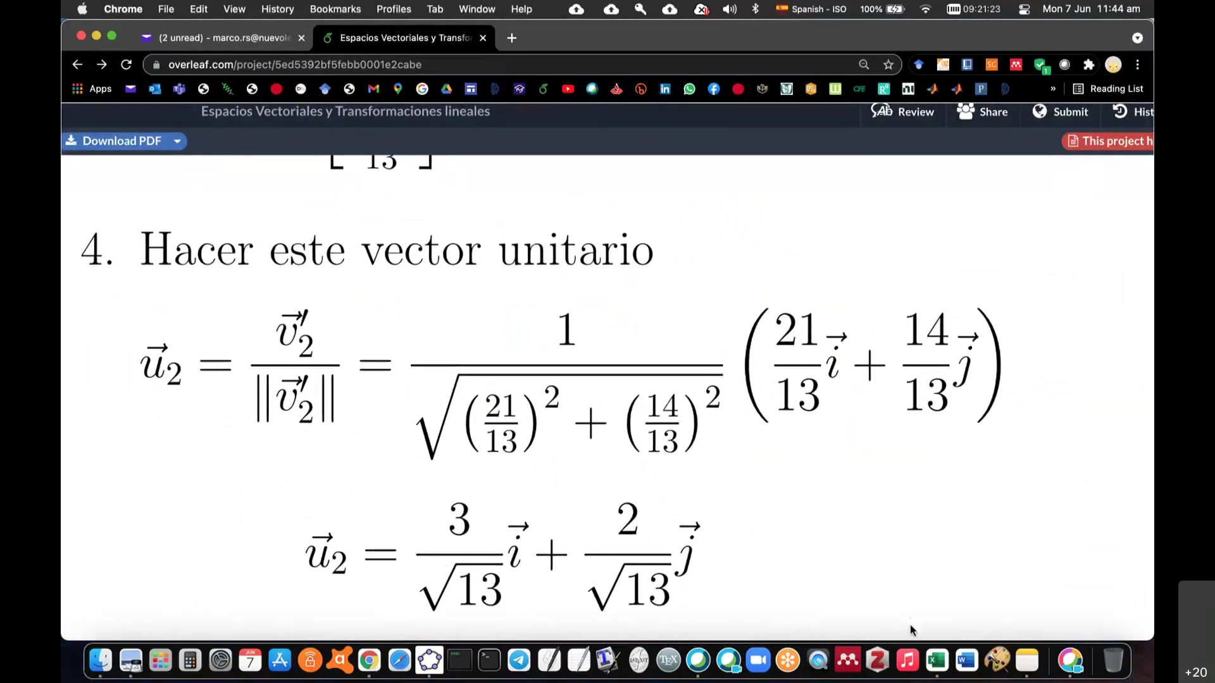
pyautogui.click(939, 662)
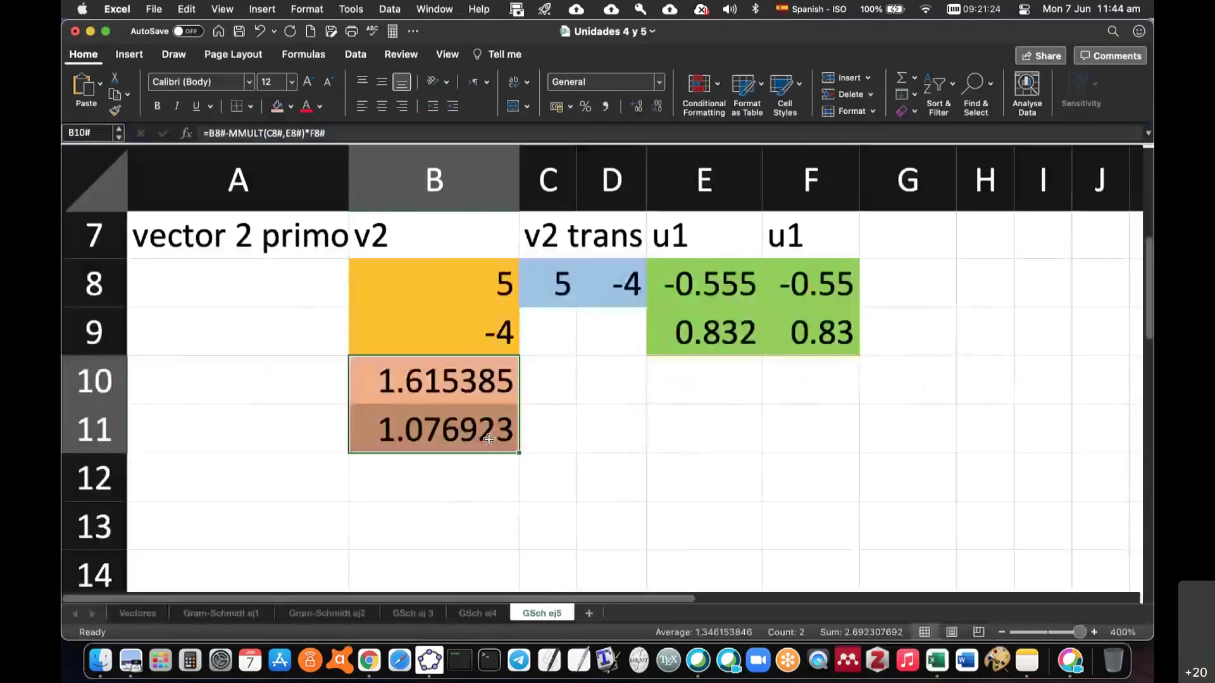
# Label B12 'Magnitud' and enter =sqrt((B10)^2+(B11)^2) in C12, giving 1.94145.
pyautogui.click(396, 477)
pyautogui.write('Magnit')
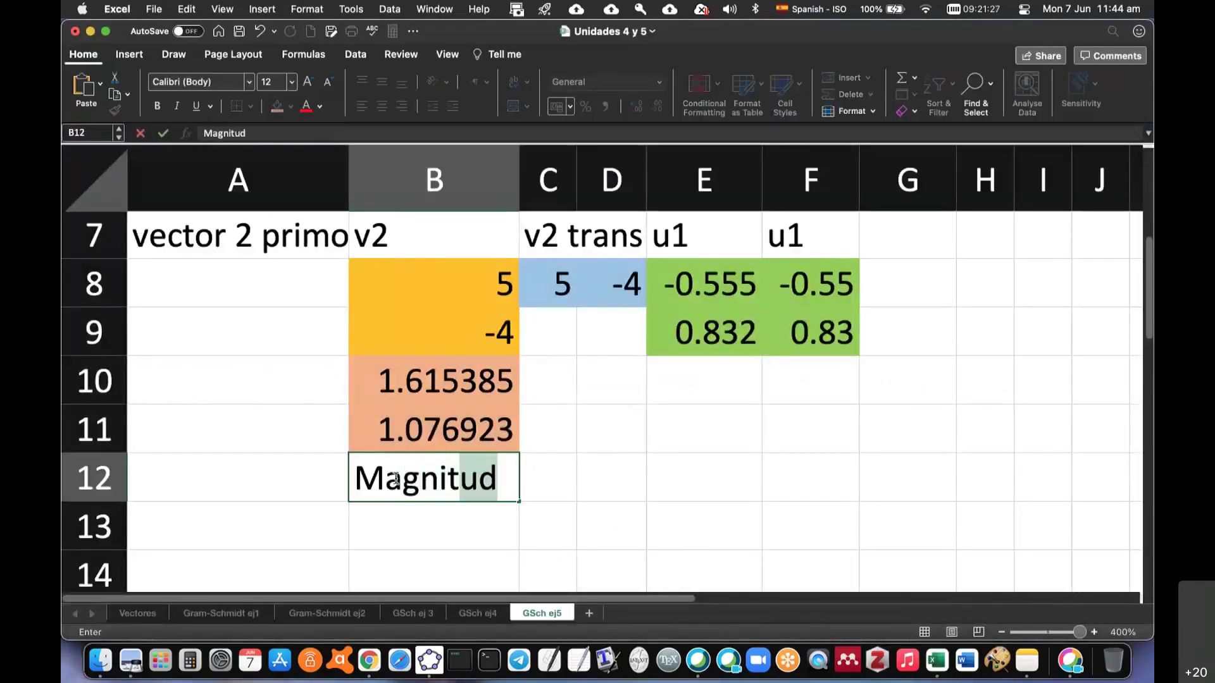
pyautogui.write('u')
pyautogui.write('d')
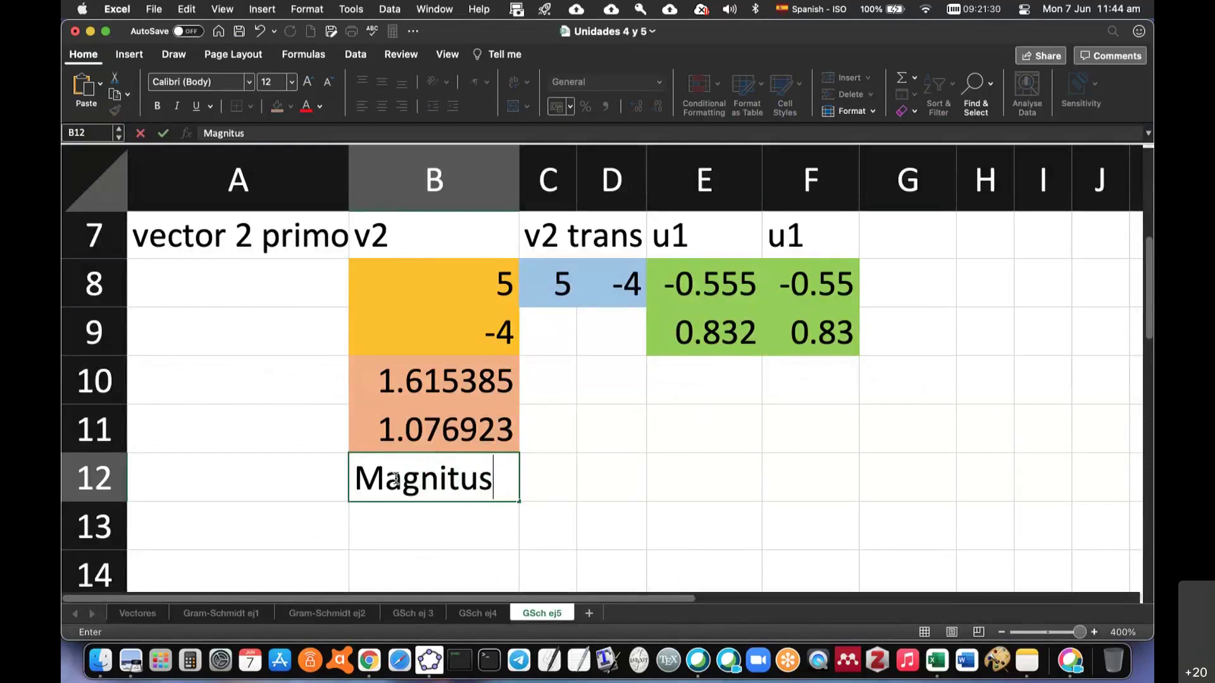
pyautogui.press('Tab')
pyautogui.write('=')
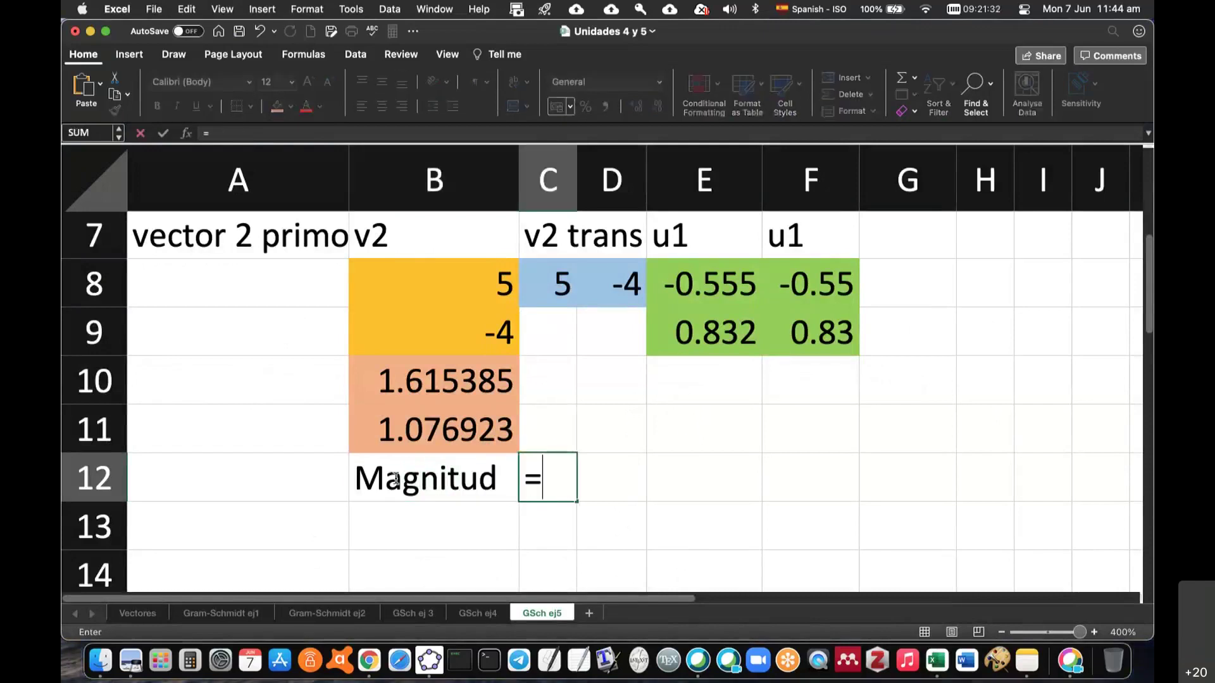
pyautogui.write('sqrt(')
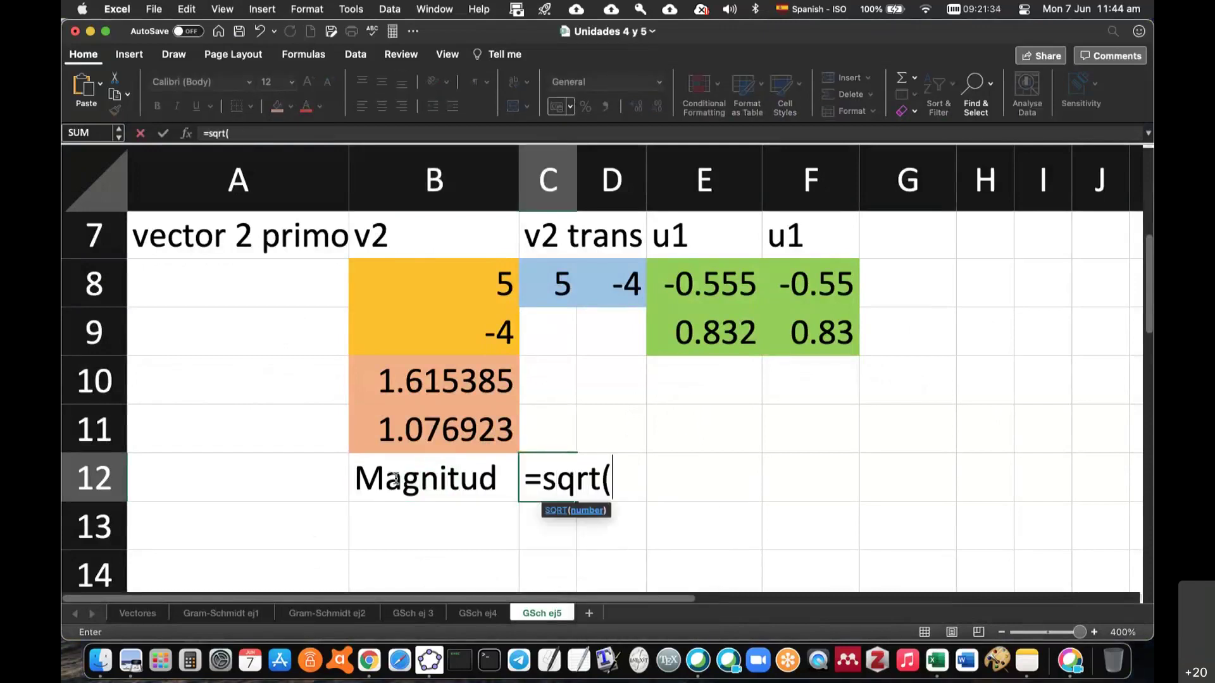
pyautogui.write('(')
pyautogui.click(403, 387)
pyautogui.write(')^2')
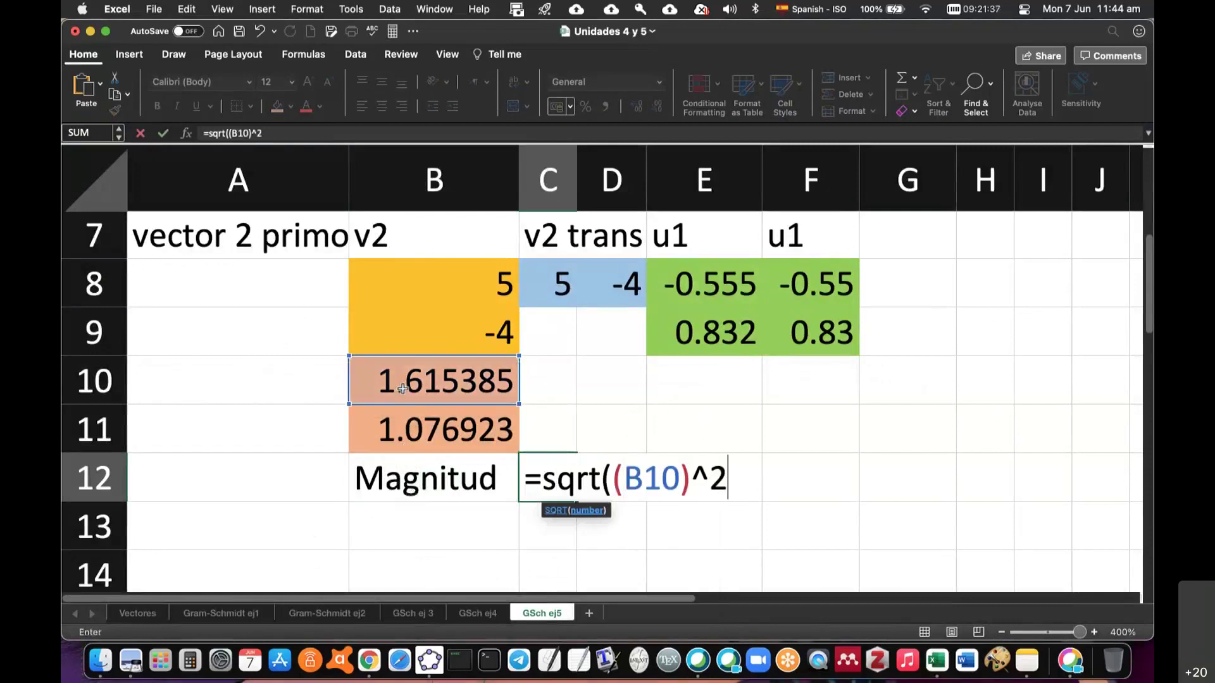
pyautogui.write('+(')
pyautogui.click(404, 409)
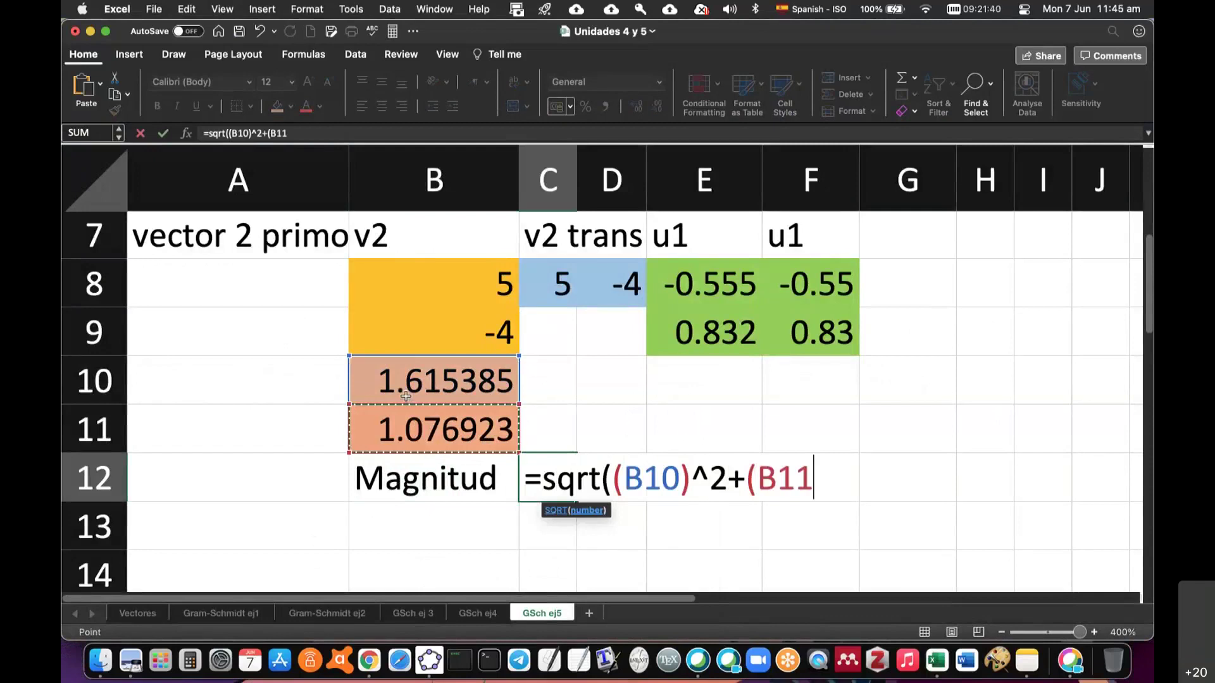
pyautogui.write(')^2)')
pyautogui.press('Return')
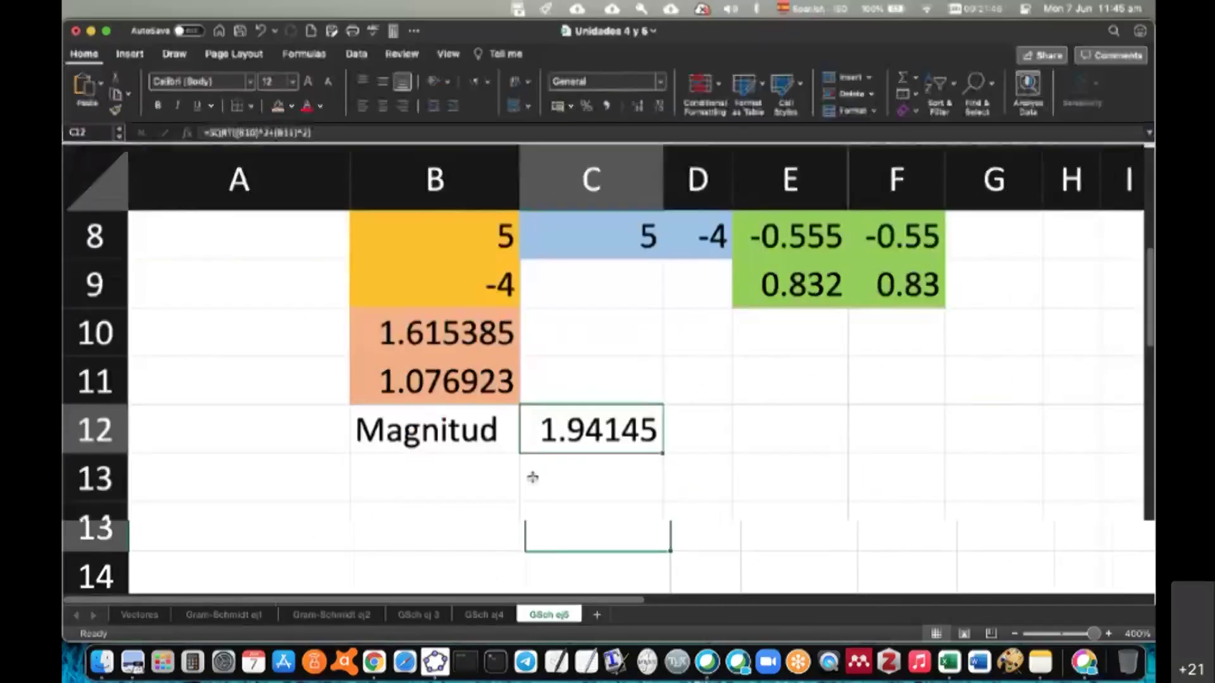
pyautogui.click(270, 484)
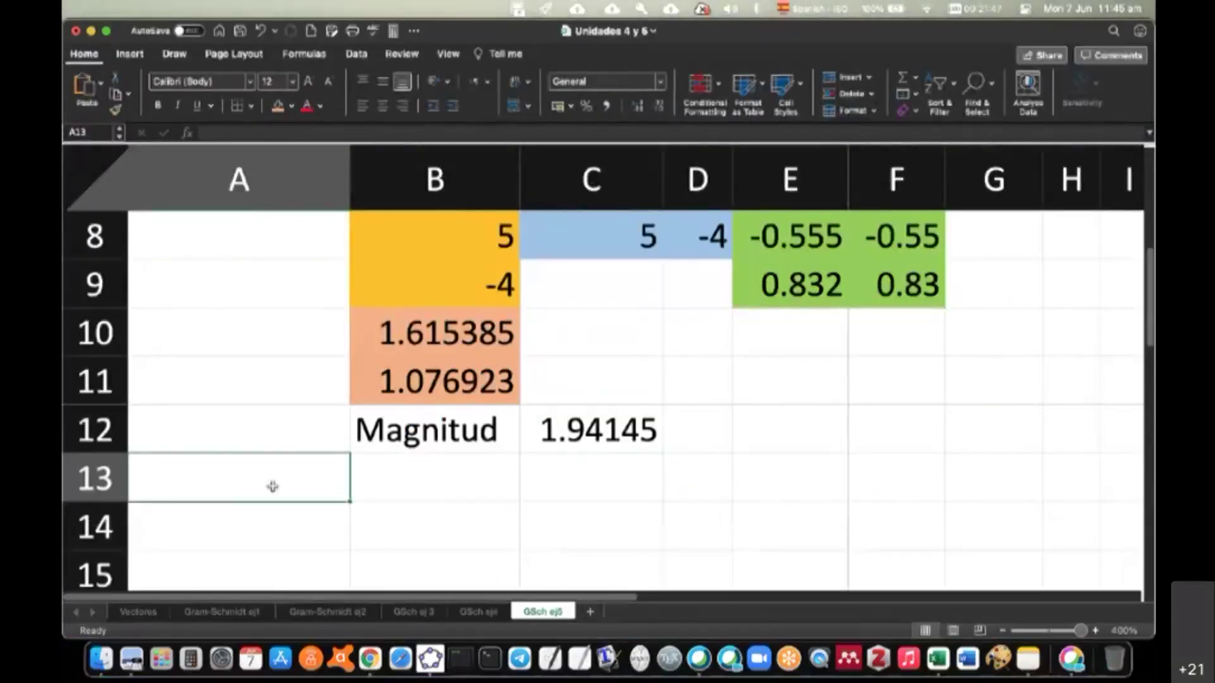
# Label cell A13 'Unitario 2'.
pyautogui.write('Unitario 12')
pyautogui.press('Return')
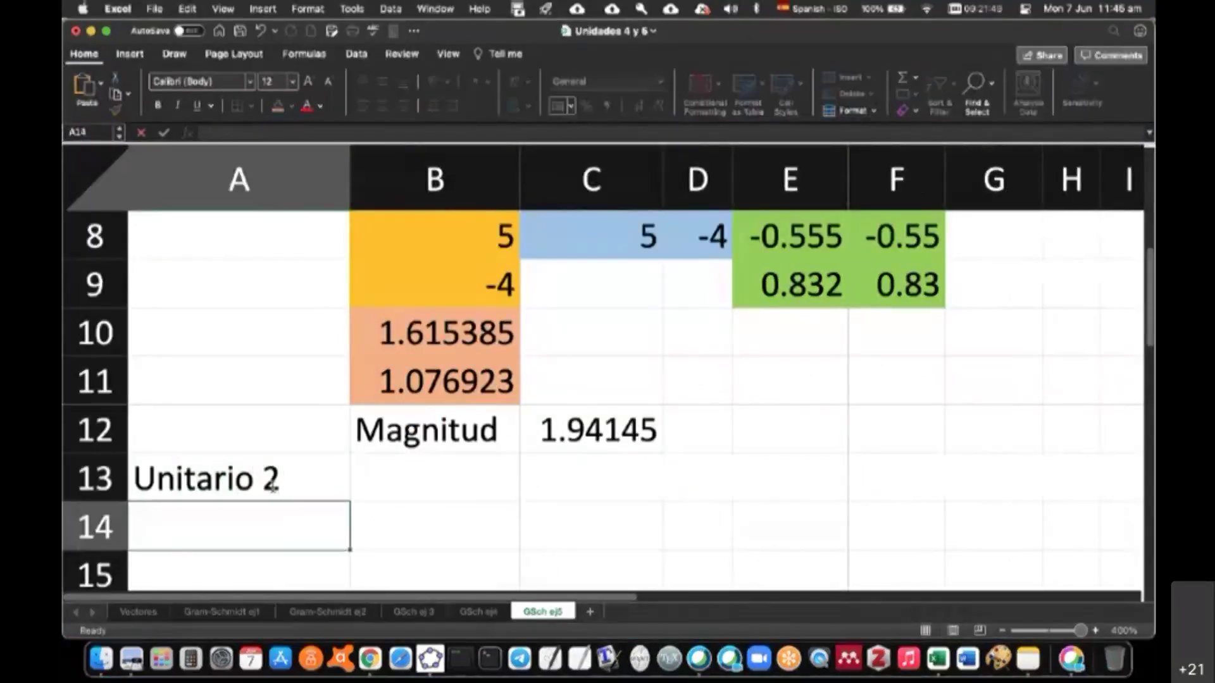
pyautogui.scroll(-2, 500, 483)
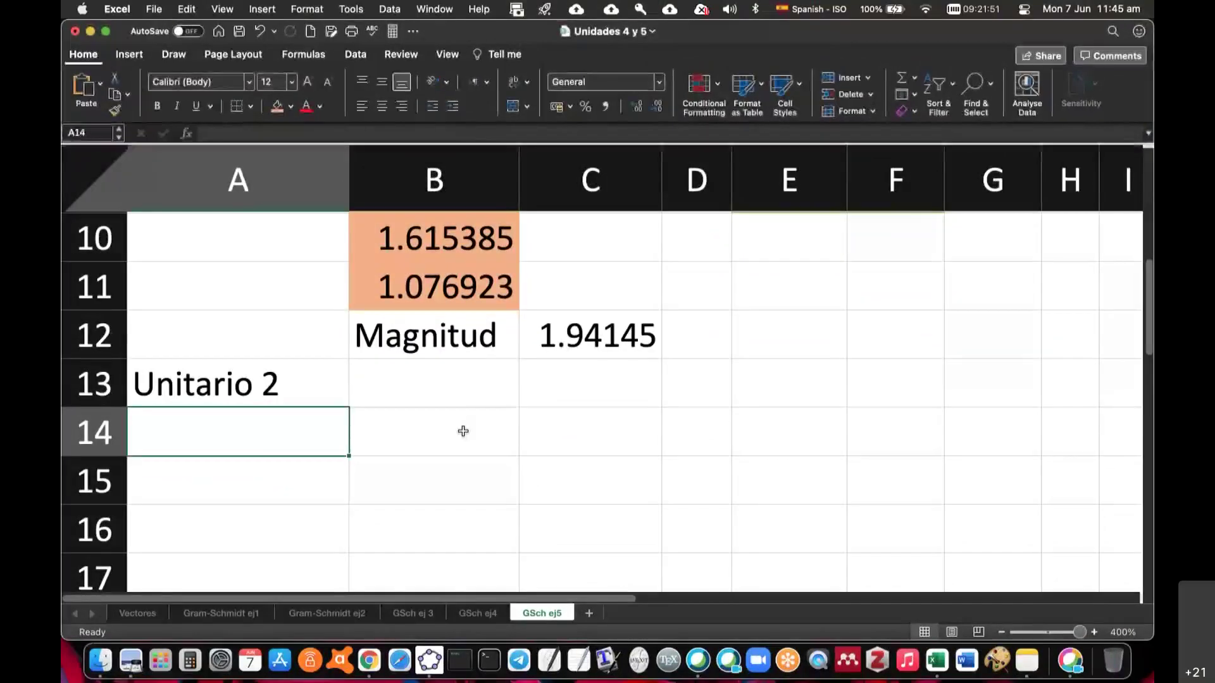
# Enter =B10/$C$12 in B14, dividing v2' by the locked magnitude.
pyautogui.click(447, 441)
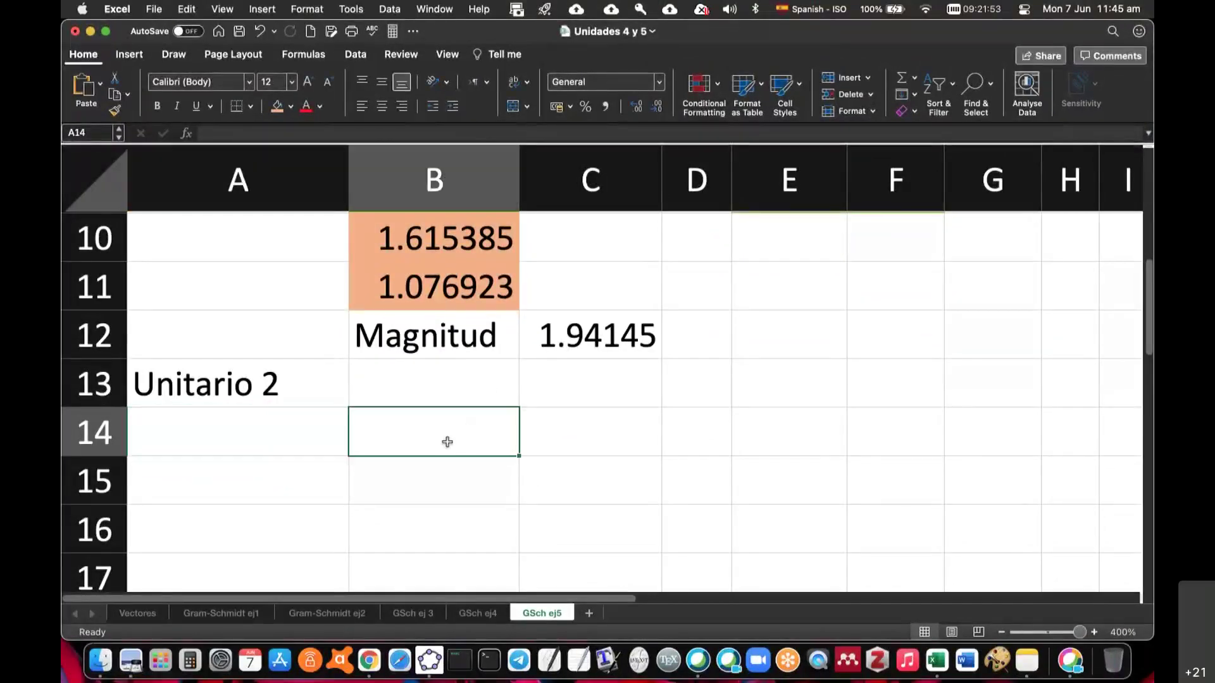
pyautogui.write('=')
pyautogui.click(447, 231)
pyautogui.write('(')
pyautogui.press('BackSpace')
pyautogui.write('/')
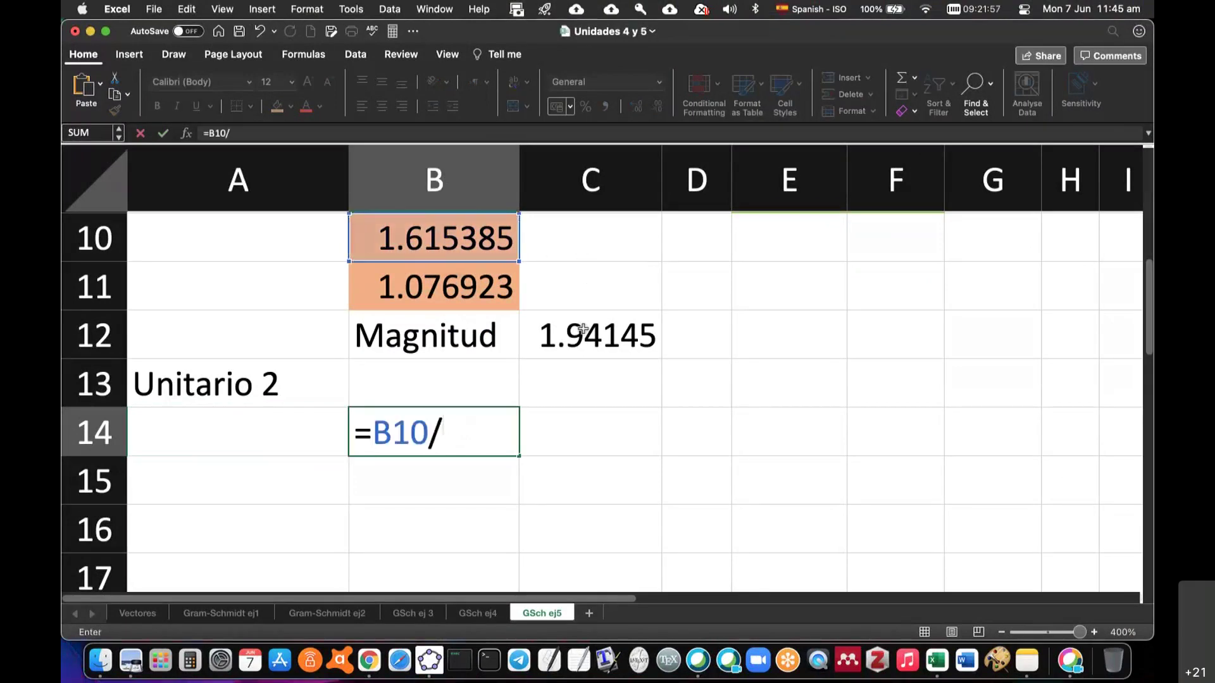
pyautogui.click(583, 329)
pyautogui.click(229, 133)
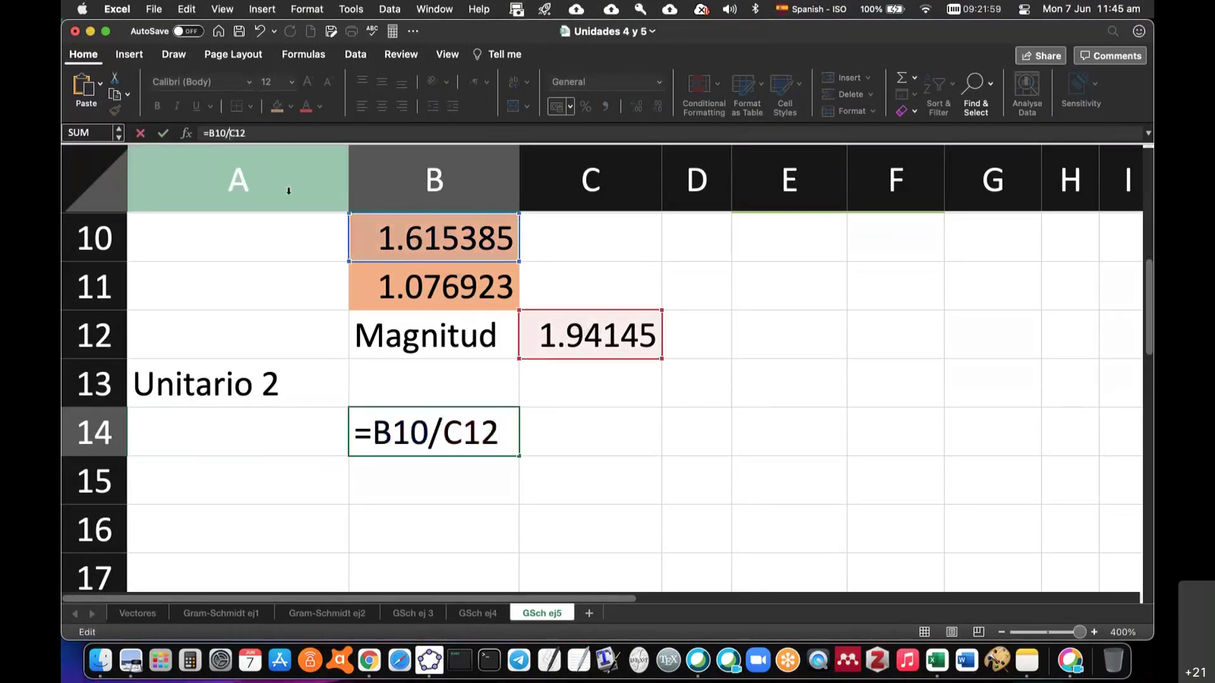
pyautogui.write('$')
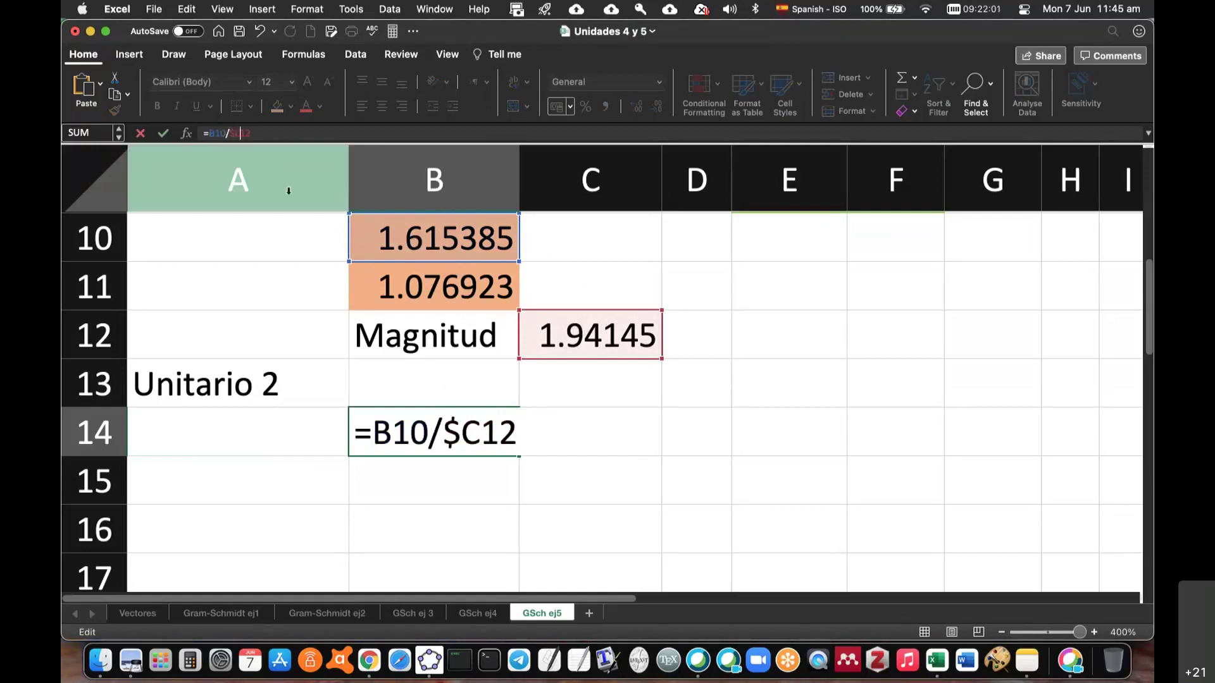
pyautogui.click(482, 432)
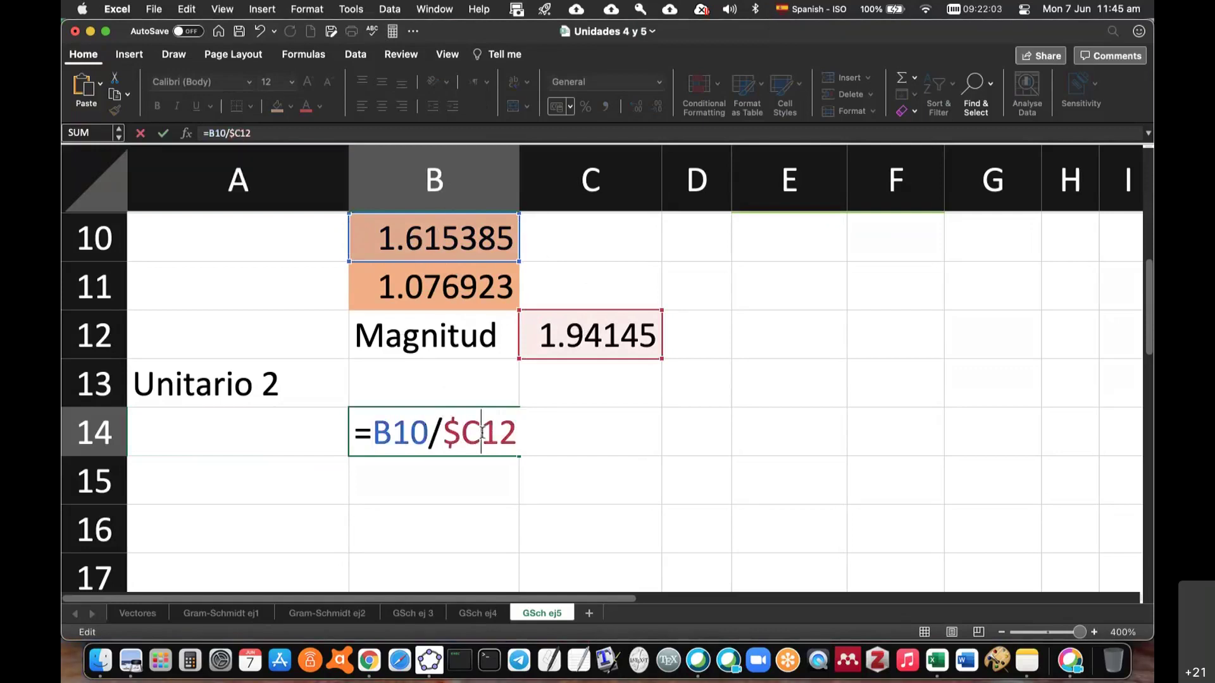
pyautogui.write('$')
pyautogui.press('Return')
# Copy the formula down to B15 (0.83205, 0.5547) and fill B14:B15 light green.
pyautogui.click(482, 433)
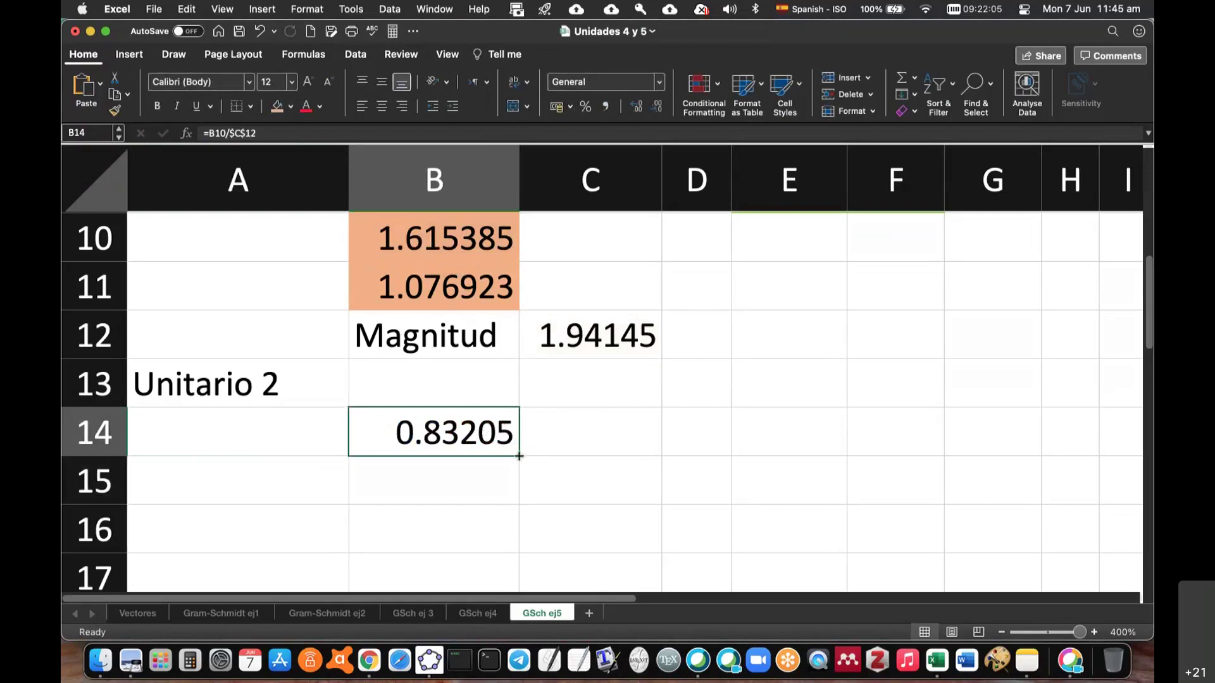
pyautogui.moveTo(518, 456); pyautogui.dragTo(518, 487)
pyautogui.click(566, 424)
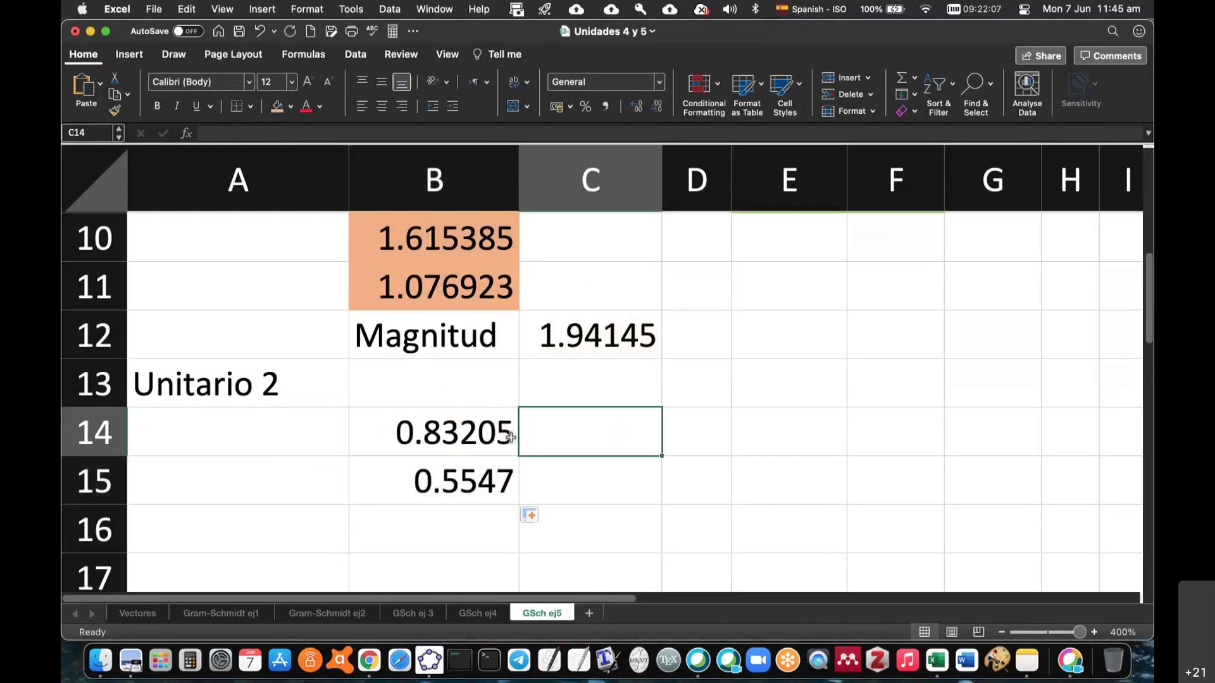
pyautogui.click(476, 429)
pyautogui.hotkey('shift', 'Down')
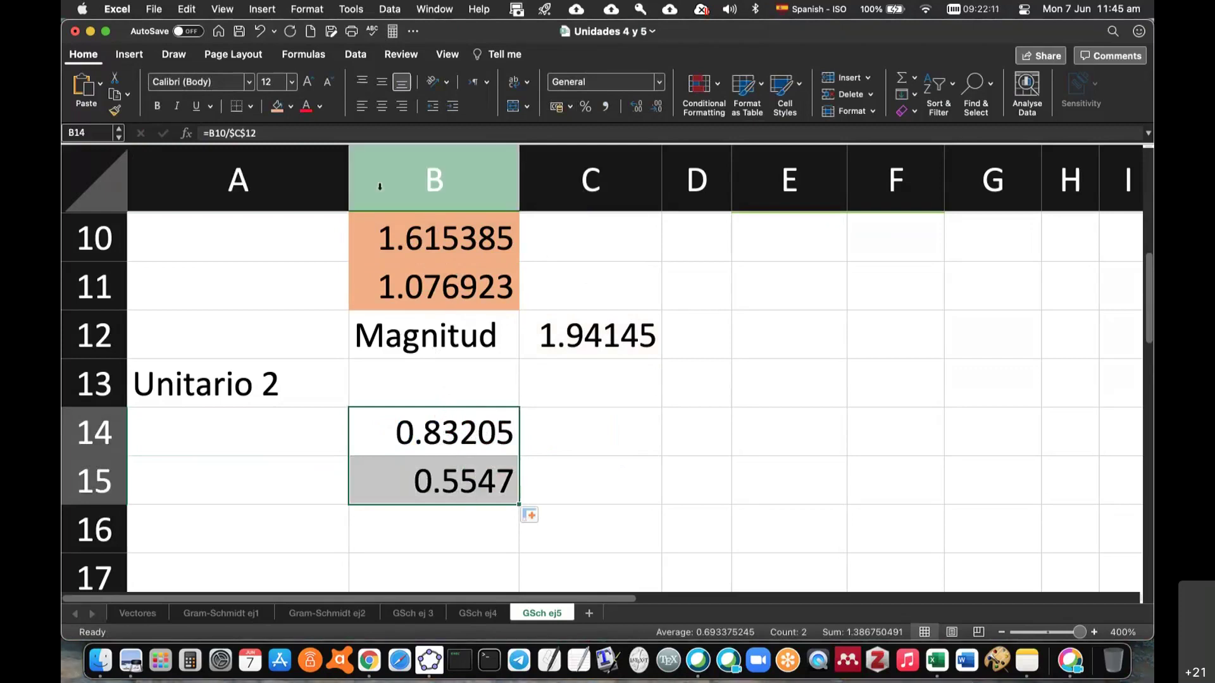
pyautogui.click(291, 111)
pyautogui.click(336, 279)
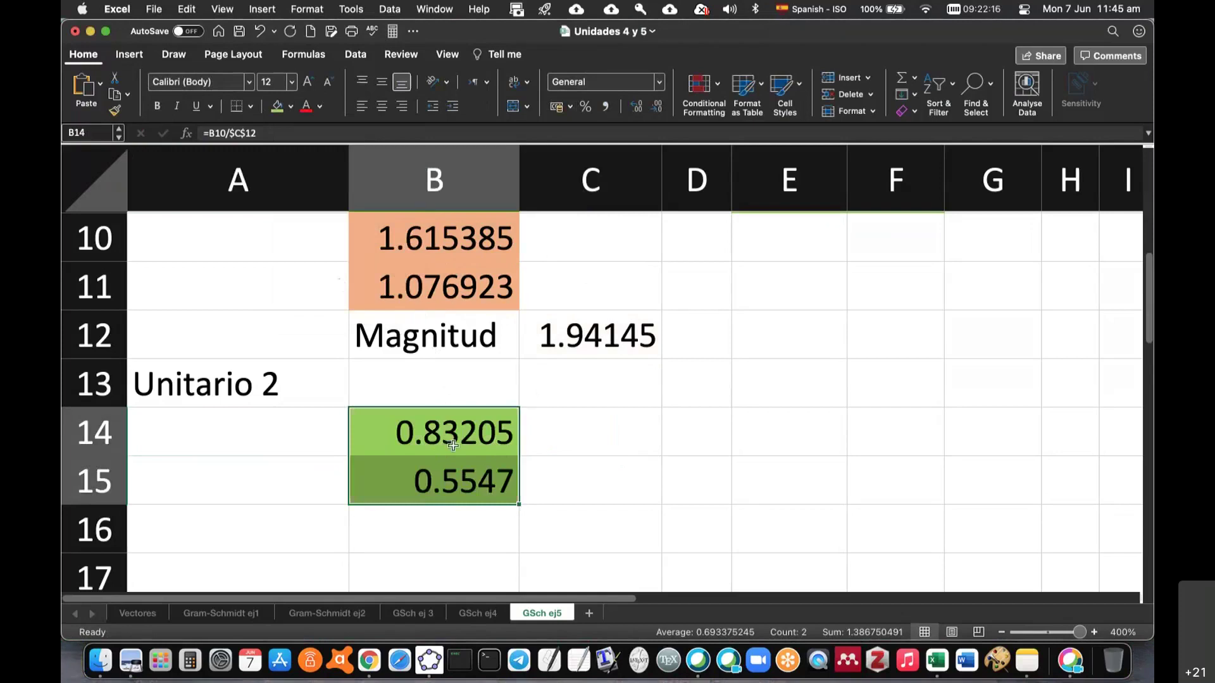
pyautogui.click(429, 661)
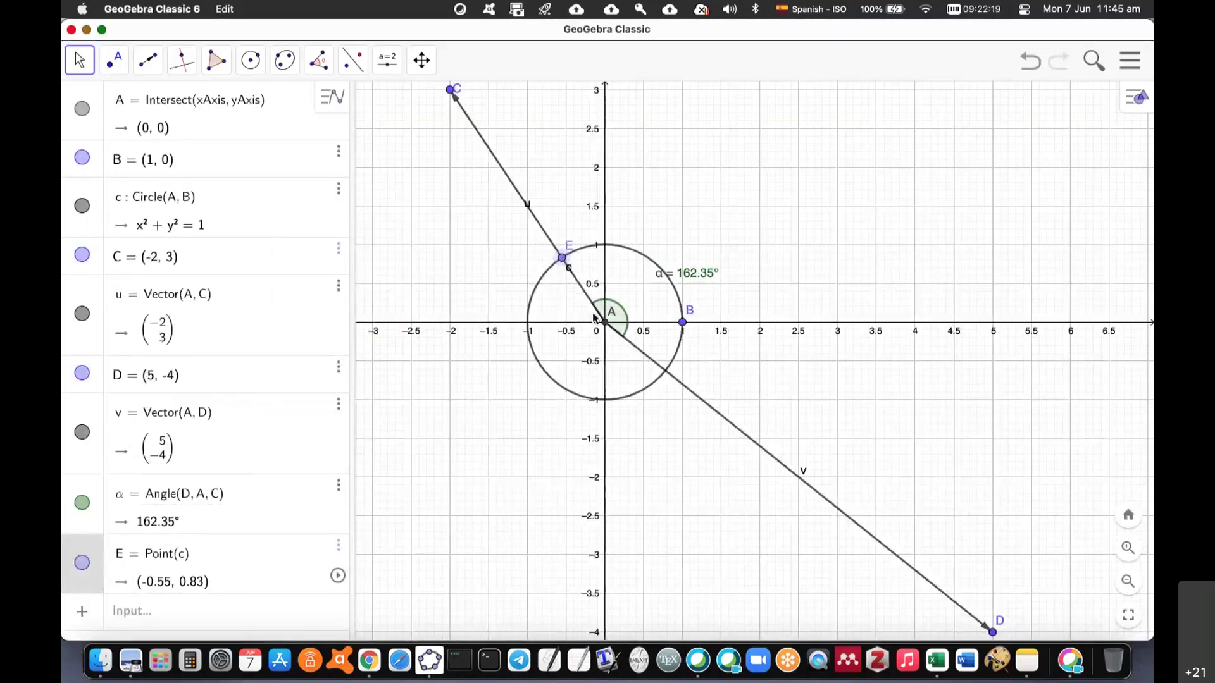
# Draw vector w from origin A to point E, undo the extra point F, and slide E to (0.83, 0.55).
pyautogui.click(148, 60)
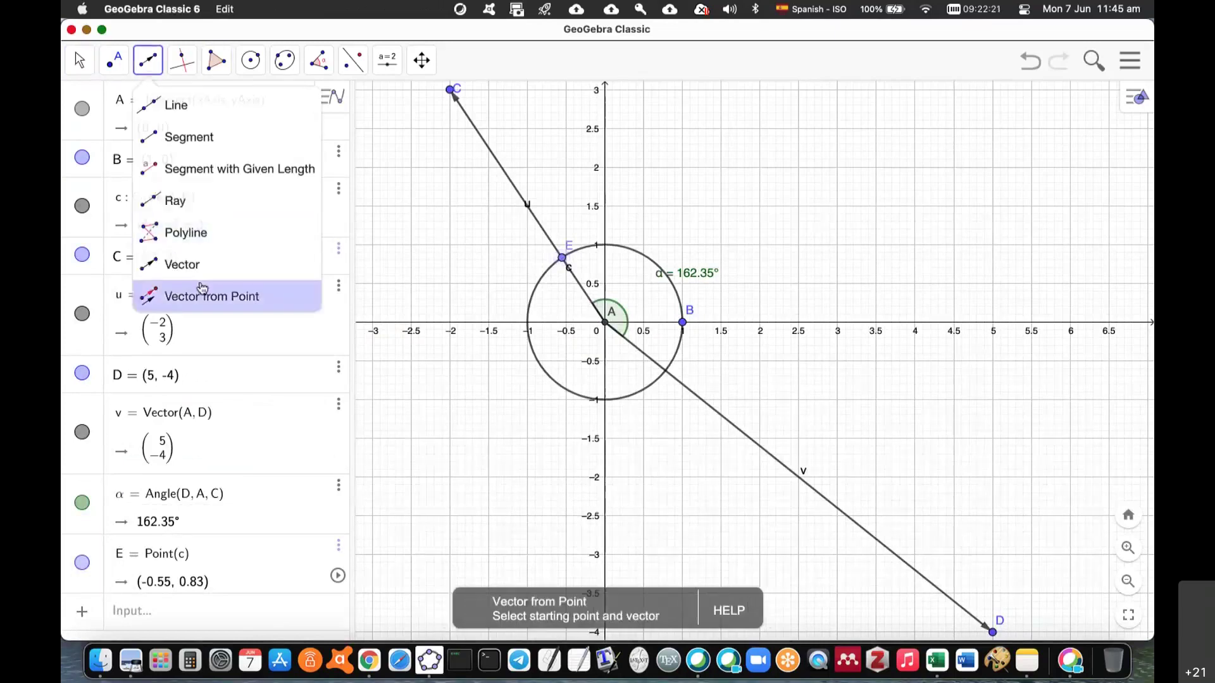
pyautogui.click(163, 263)
pyautogui.click(606, 323)
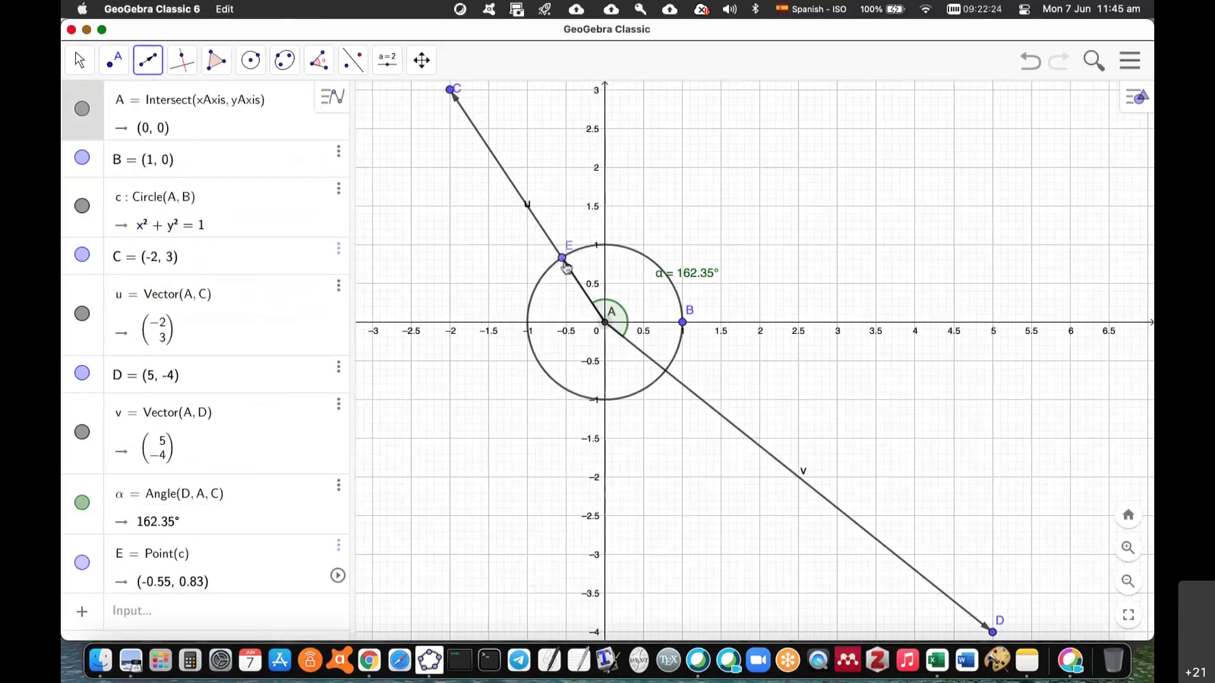
pyautogui.click(561, 258)
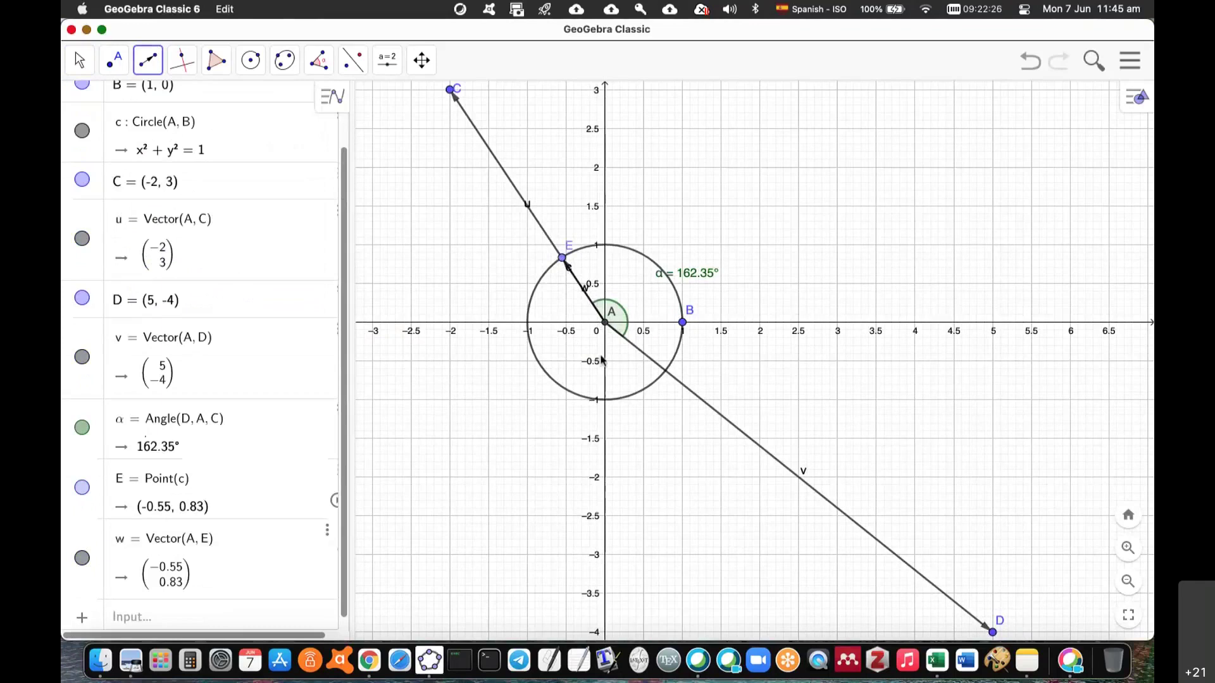
pyautogui.press('super+Tab')
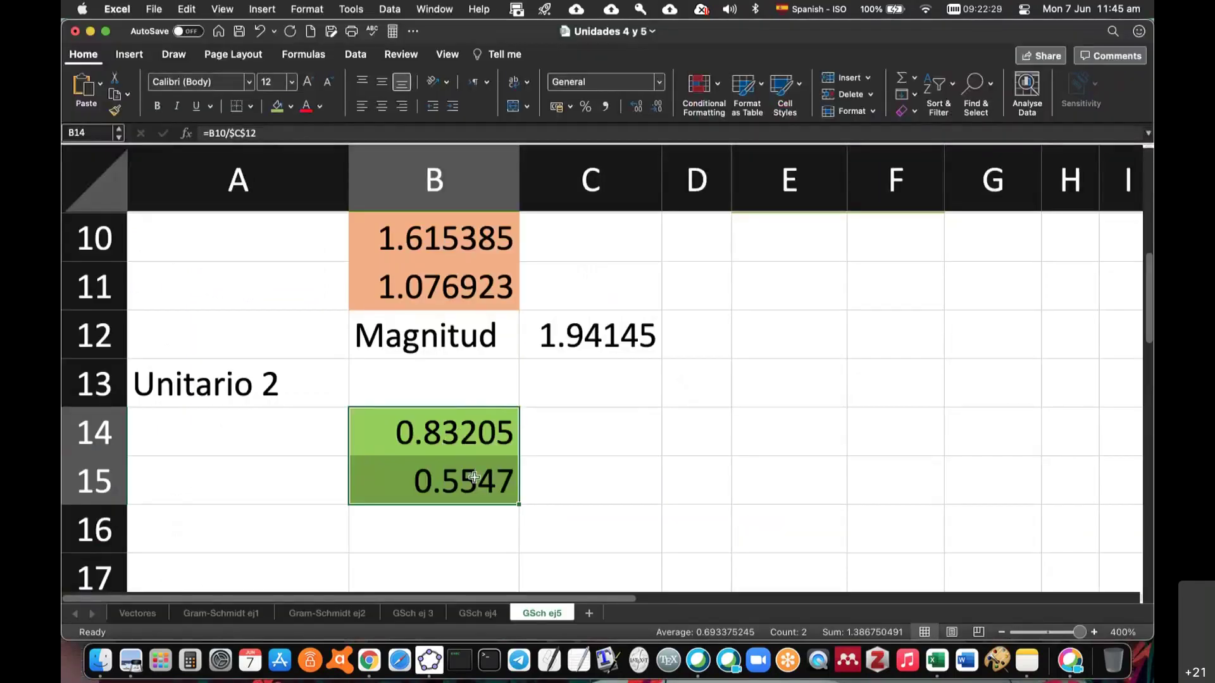
pyautogui.press('super+Tab')
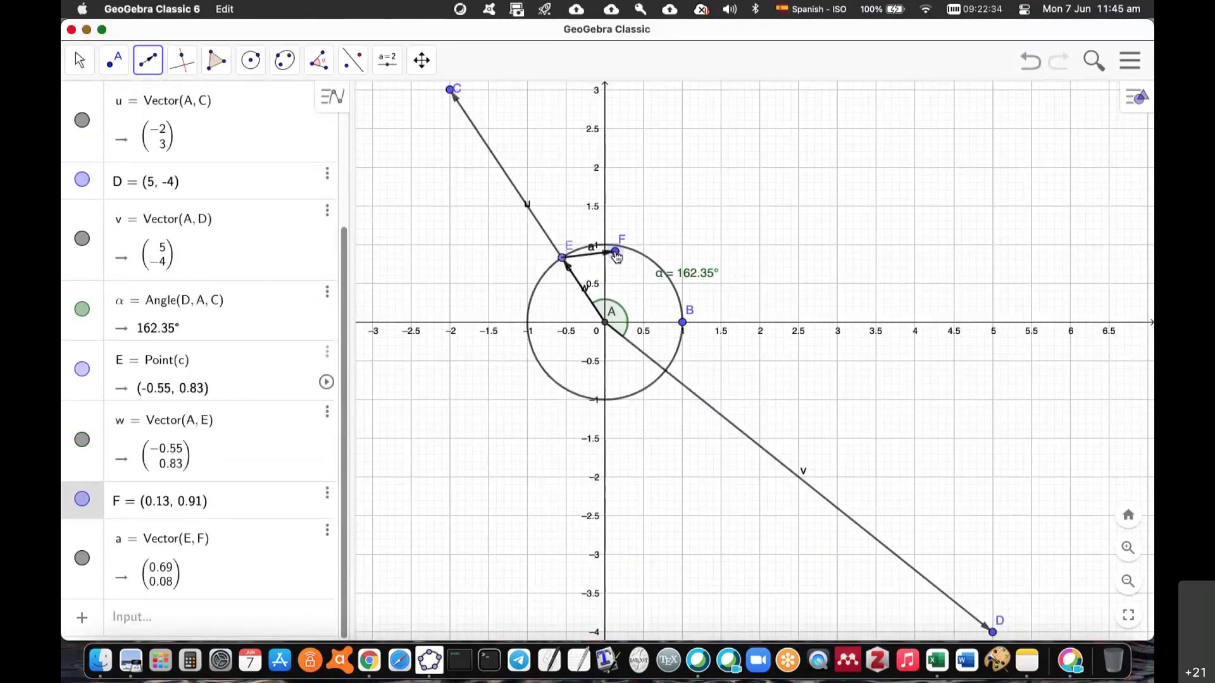
pyautogui.press('Escape')
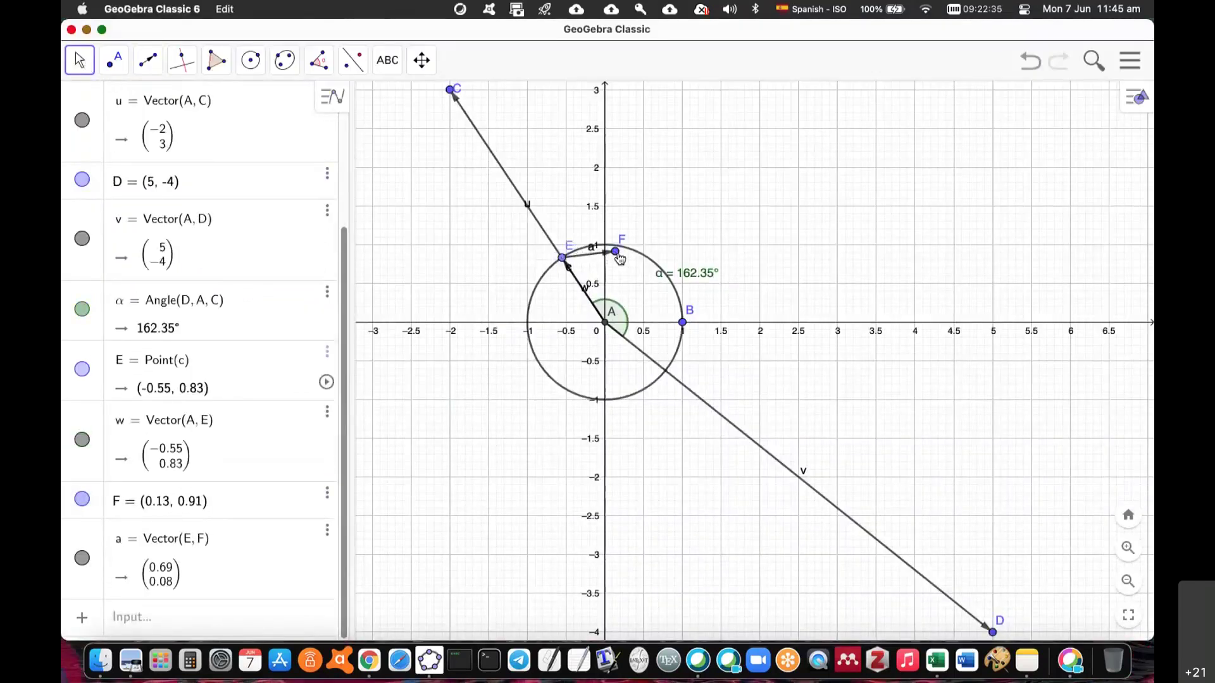
pyautogui.hotkey('ctrl', 'z')
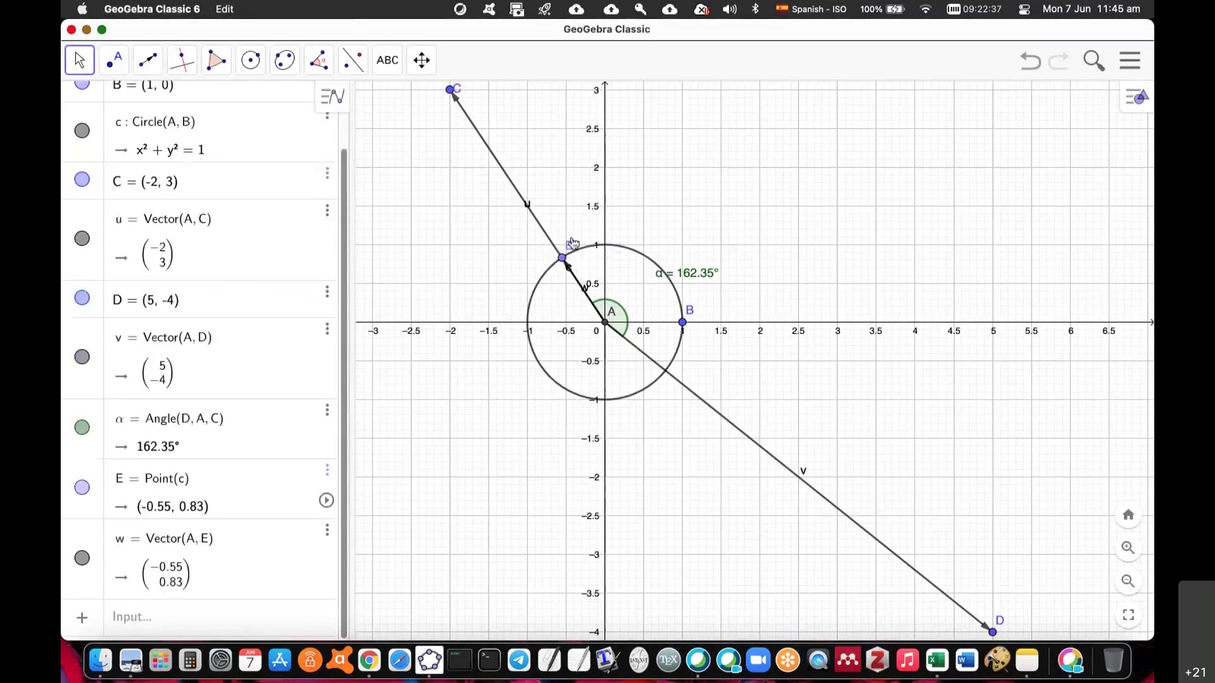
pyautogui.moveTo(564, 262)
pyautogui.mouseDown()
pyautogui.moveTo(645, 259)
pyautogui.moveTo(669, 286)
pyautogui.mouseUp()
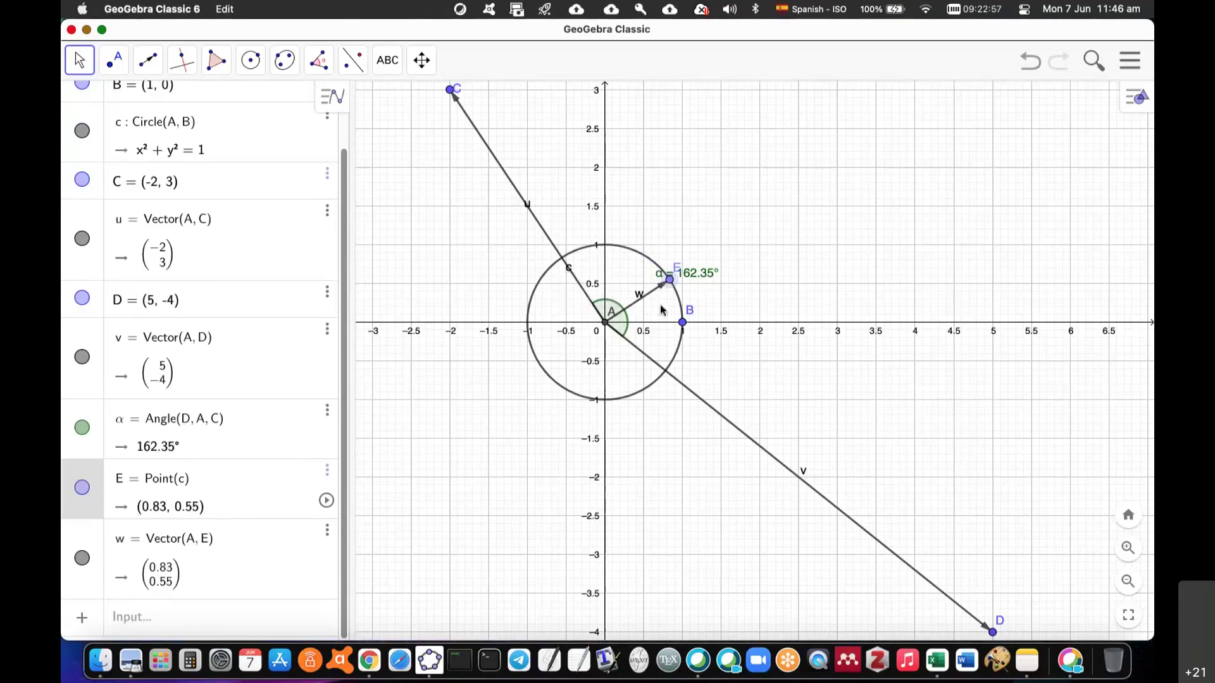
# Draw line f through C and A and line g through E and A.
pyautogui.click(147, 61)
pyautogui.click(207, 271)
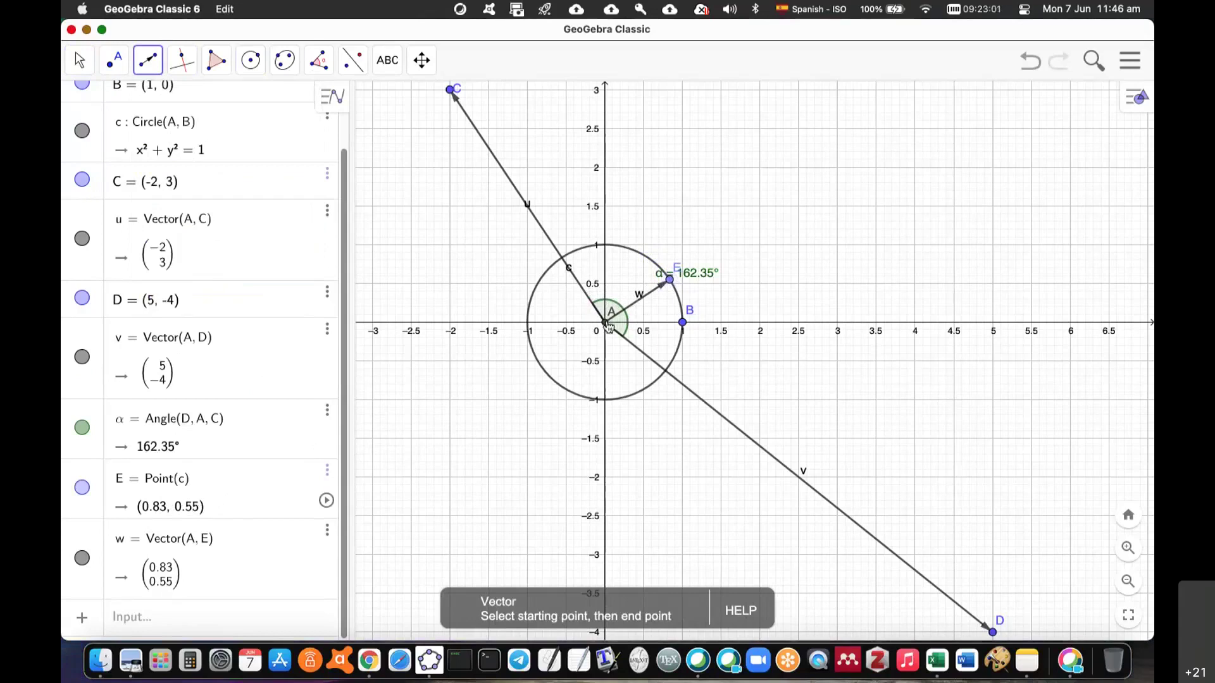
pyautogui.click(565, 263)
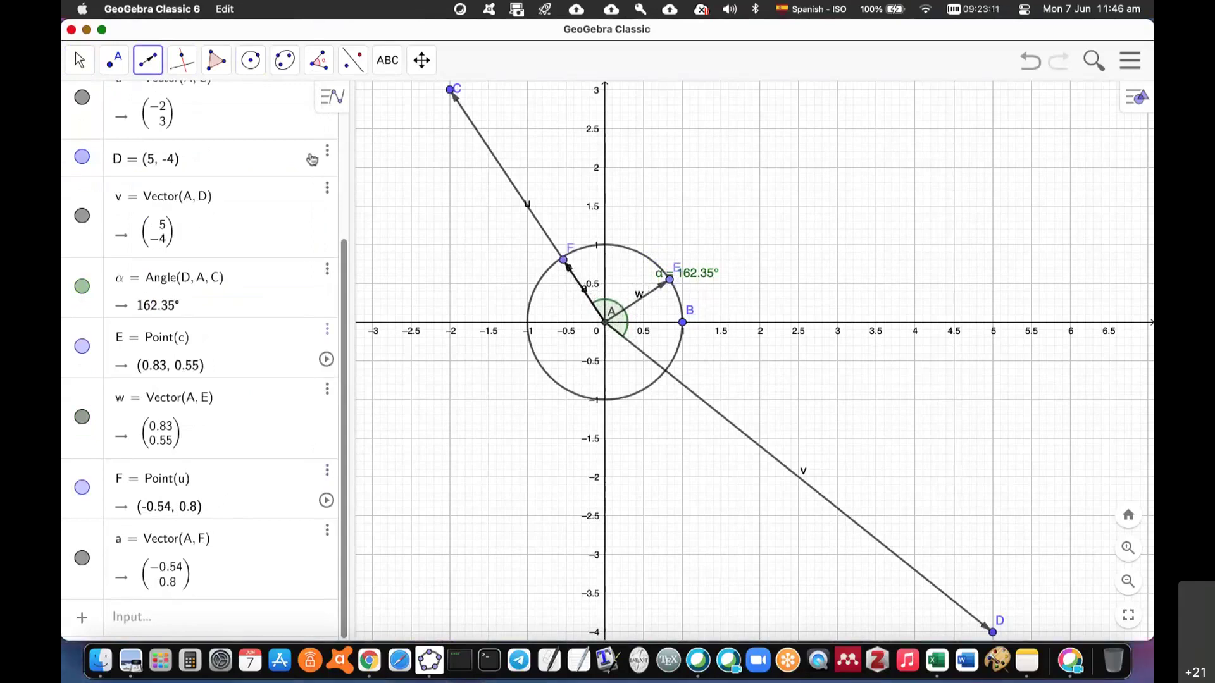
pyautogui.click(151, 63)
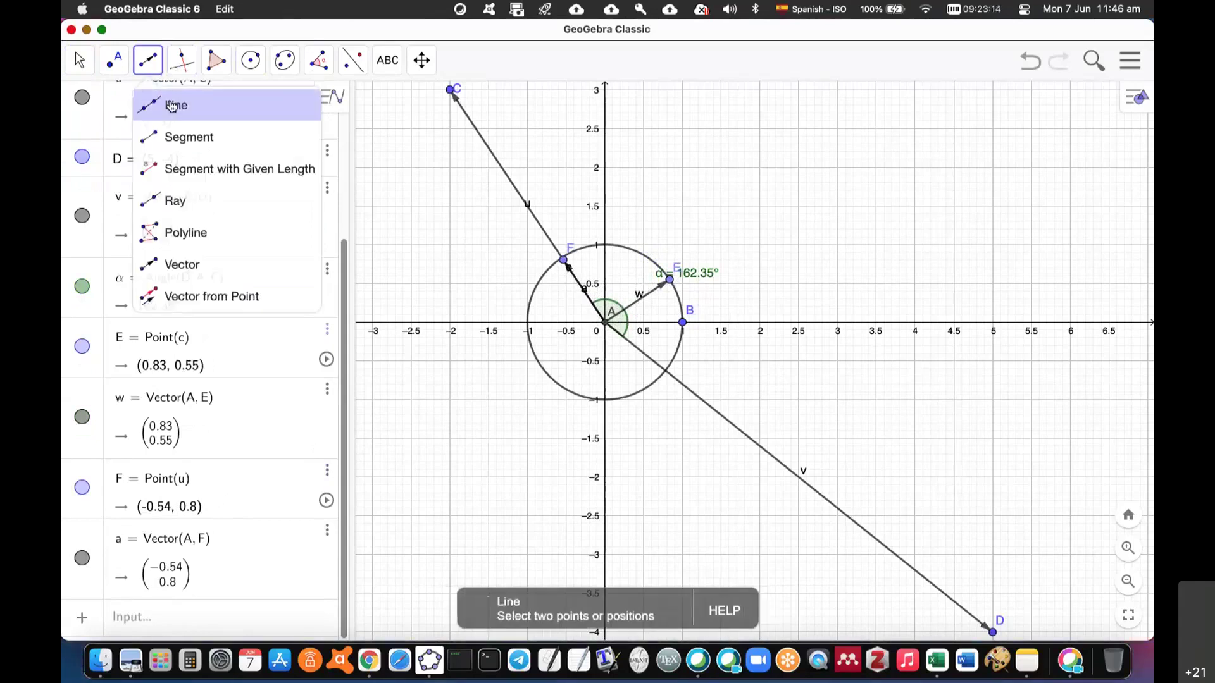
pyautogui.click(451, 91)
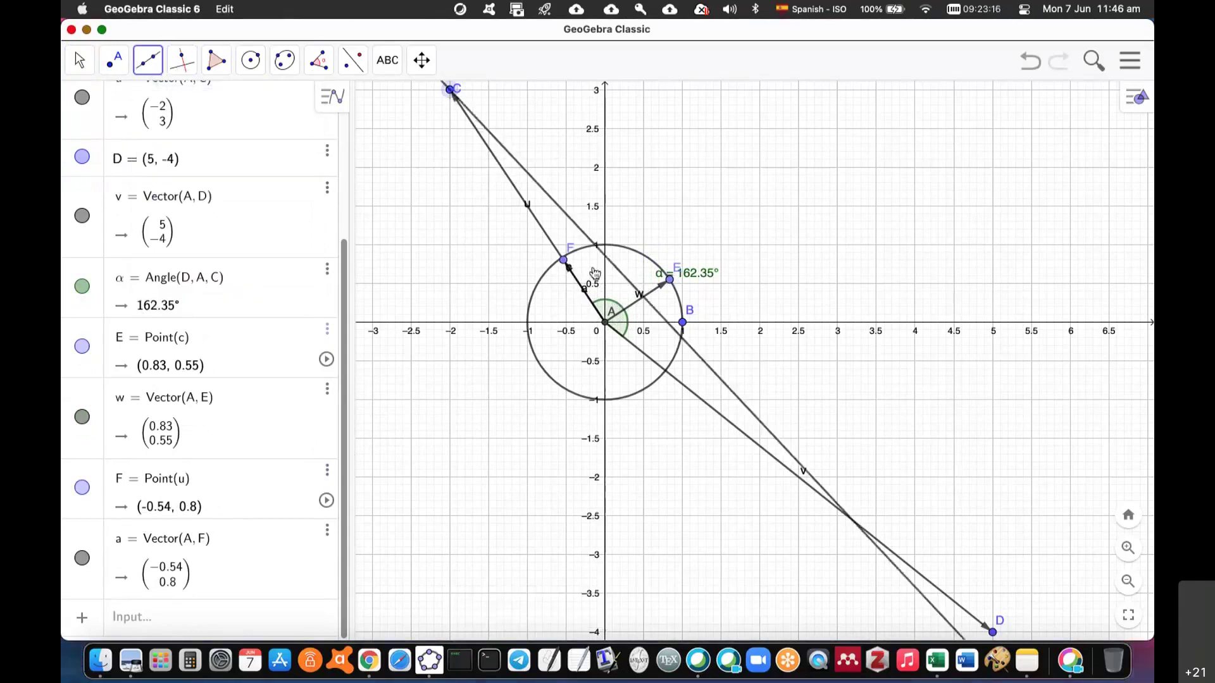
pyautogui.click(607, 324)
pyautogui.click(669, 279)
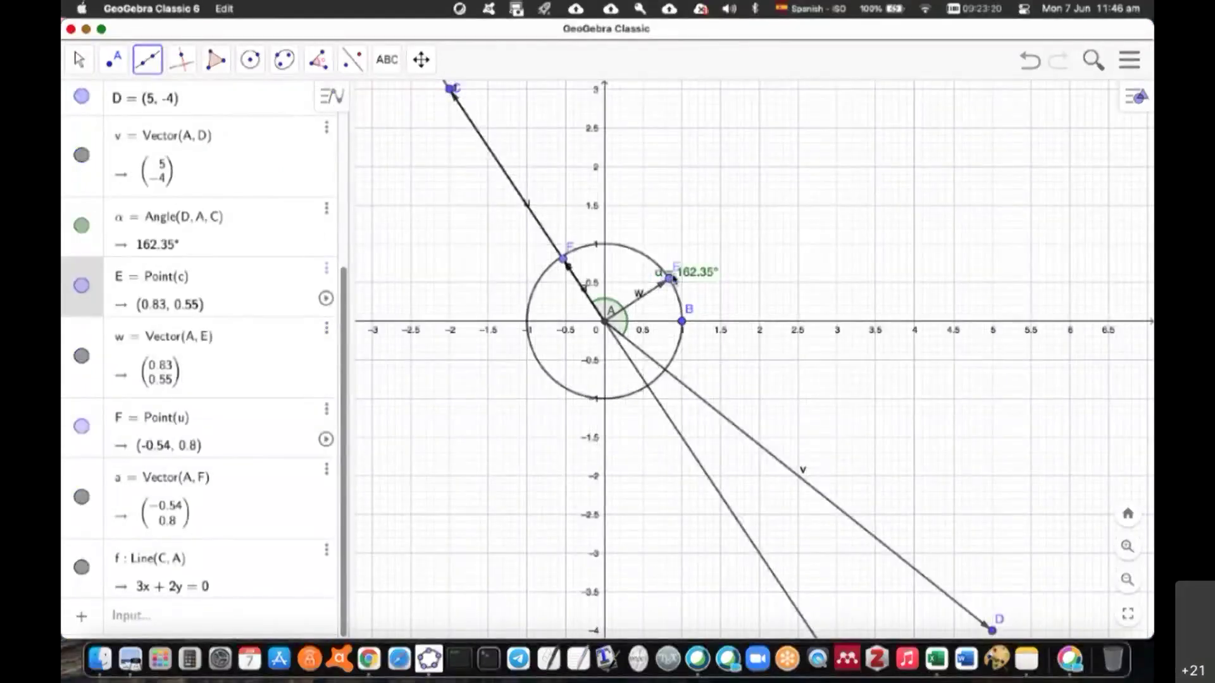
pyautogui.click(610, 324)
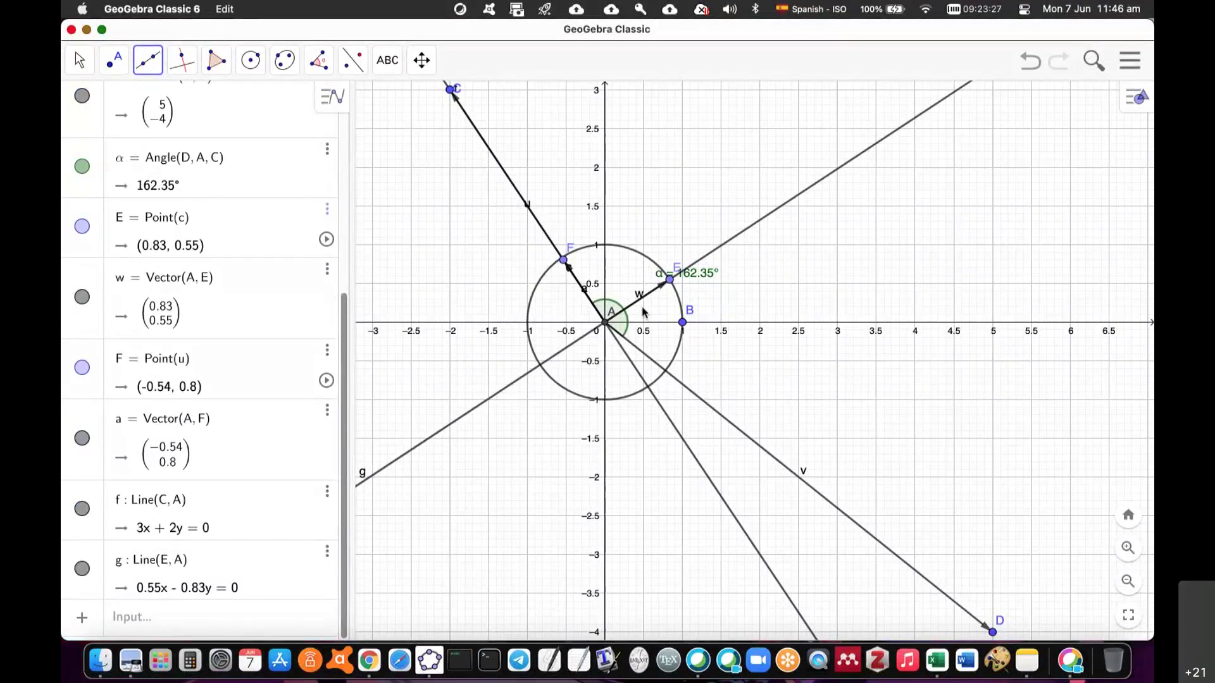
pyautogui.click(369, 661)
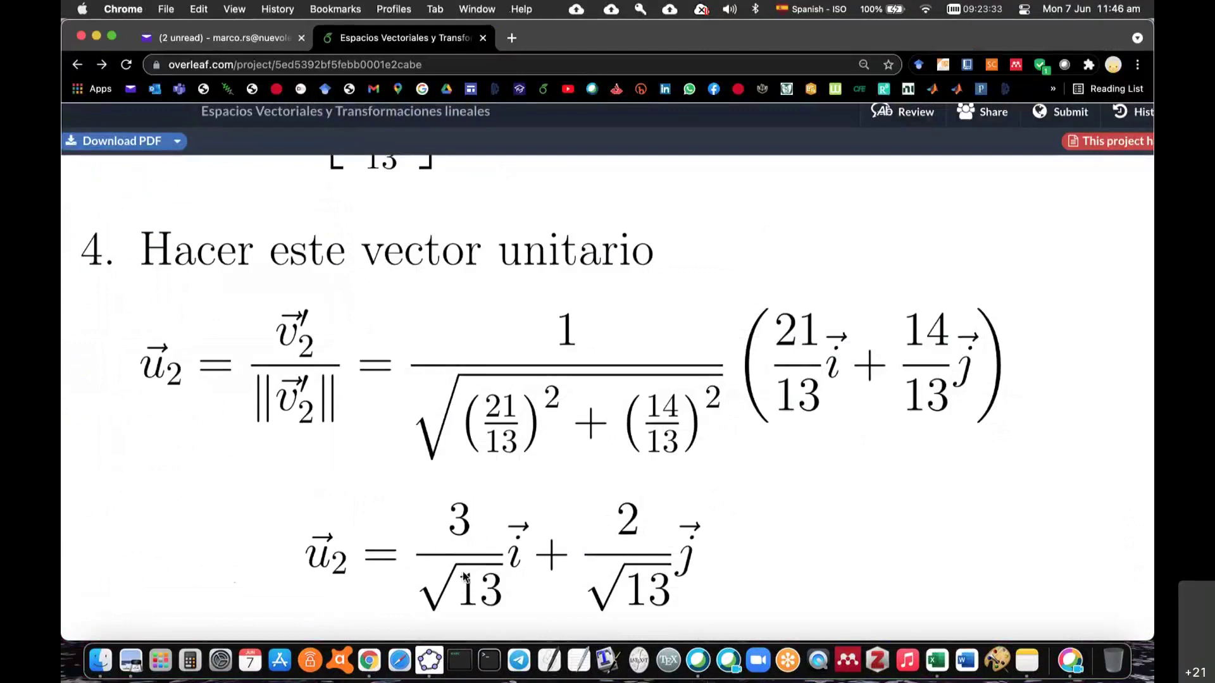
# Read the Resultado: (−2/√13, 3/√13) and (3/√13, 2/√13) are perpendicular unit vectors.
pyautogui.click(937, 662)
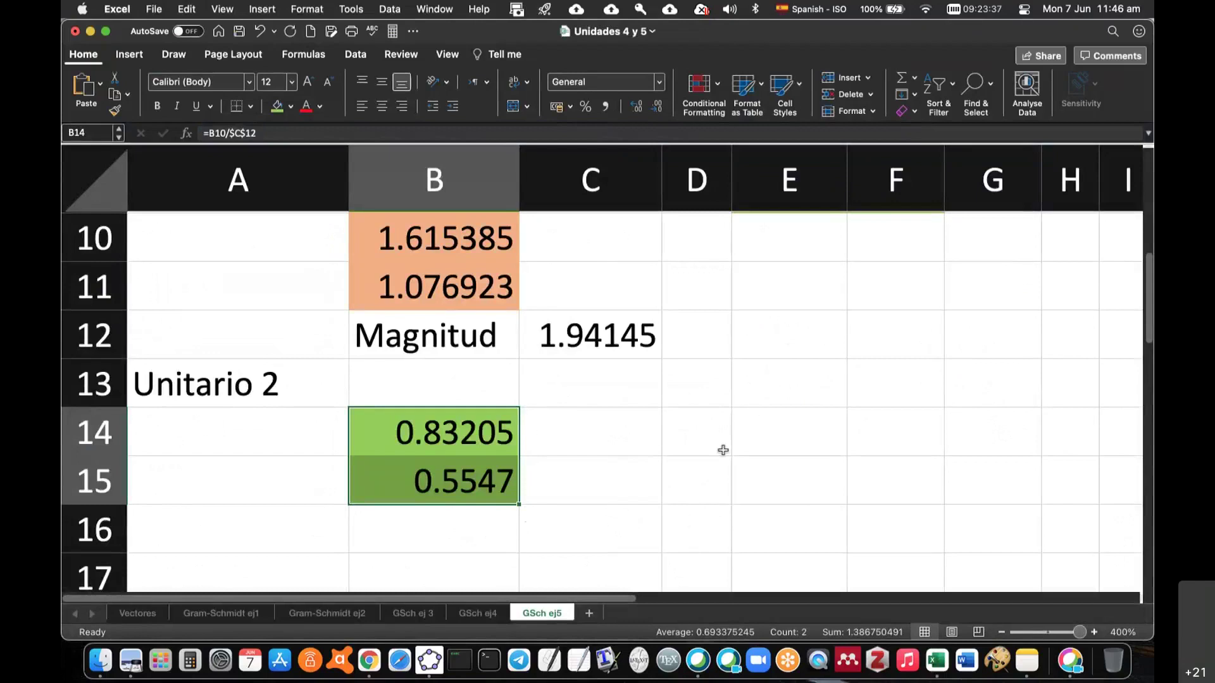
pyautogui.press('super+Tab')
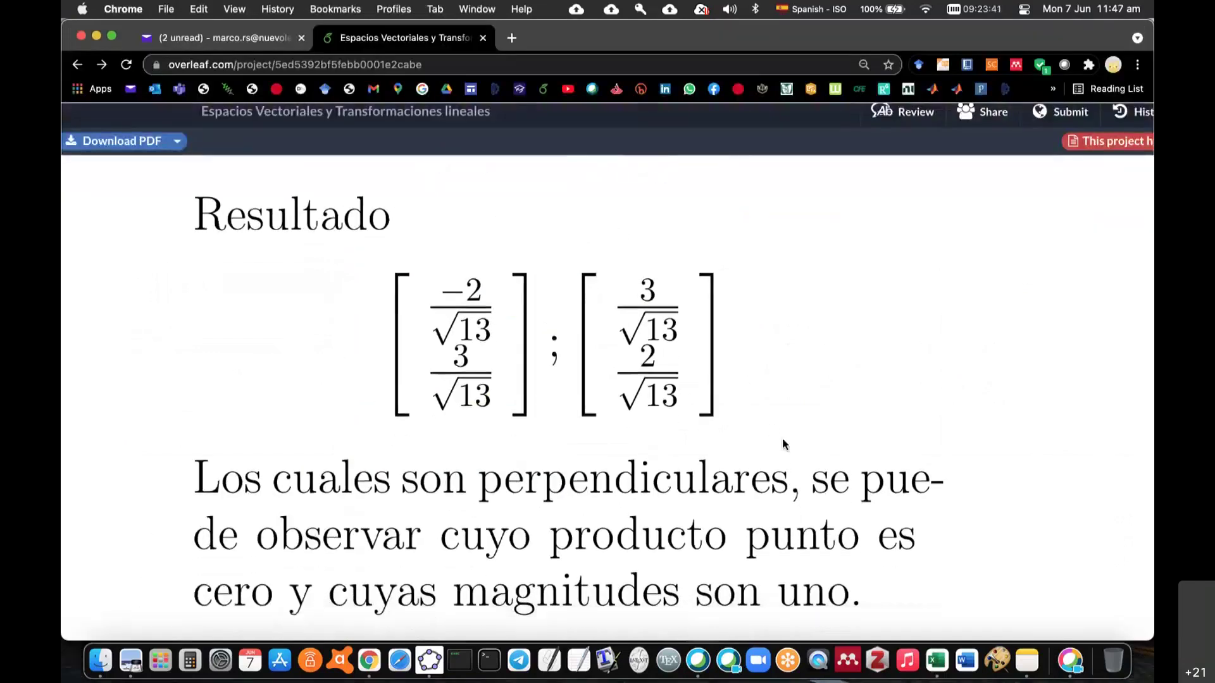
pyautogui.scroll(-3, 785, 443)
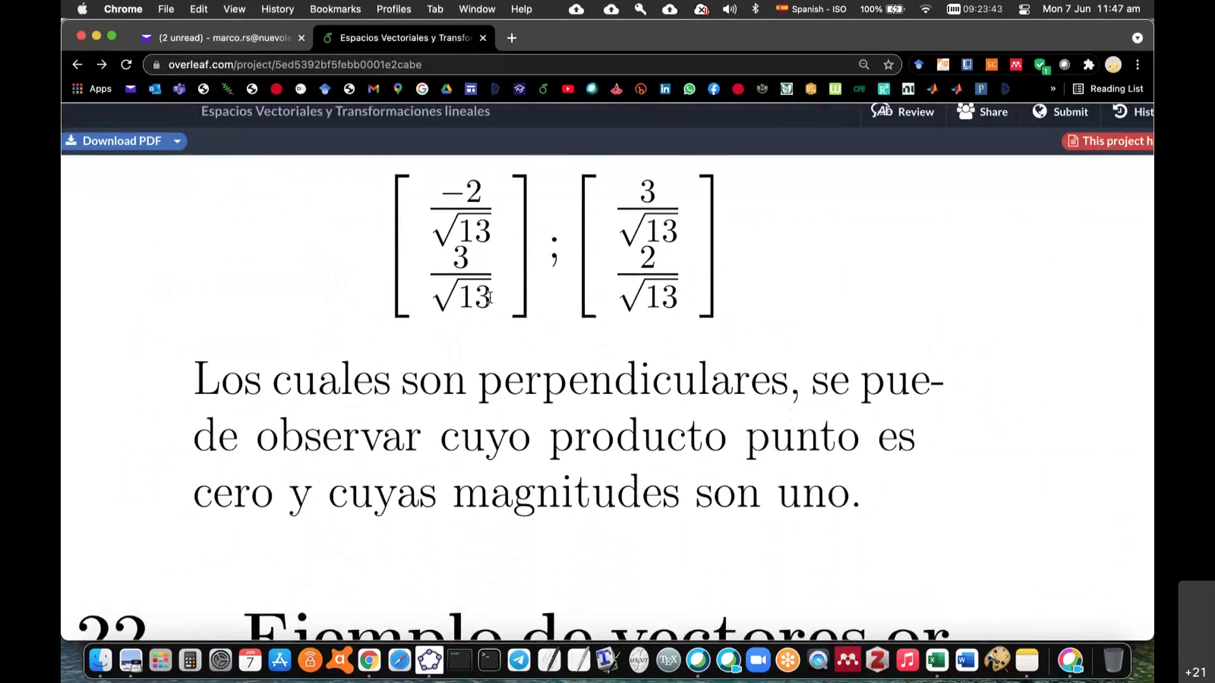
pyautogui.scroll(-1, 718, 389)
pyautogui.scroll(3, 719, 405)
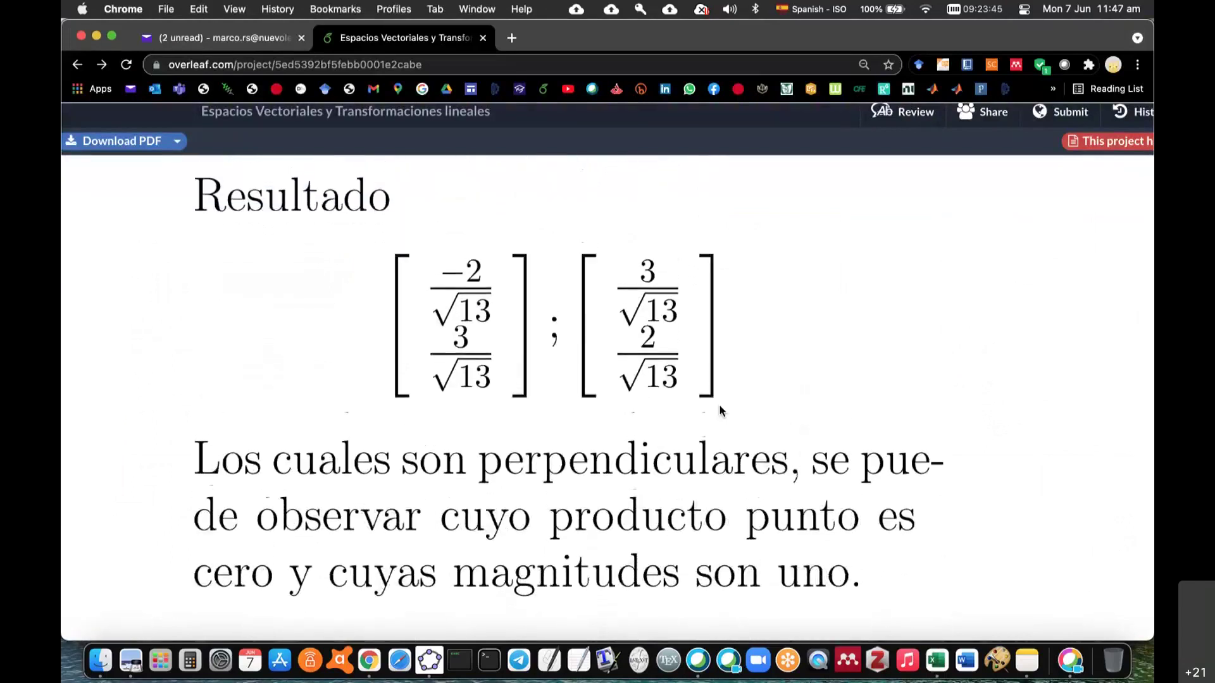
pyautogui.click(936, 660)
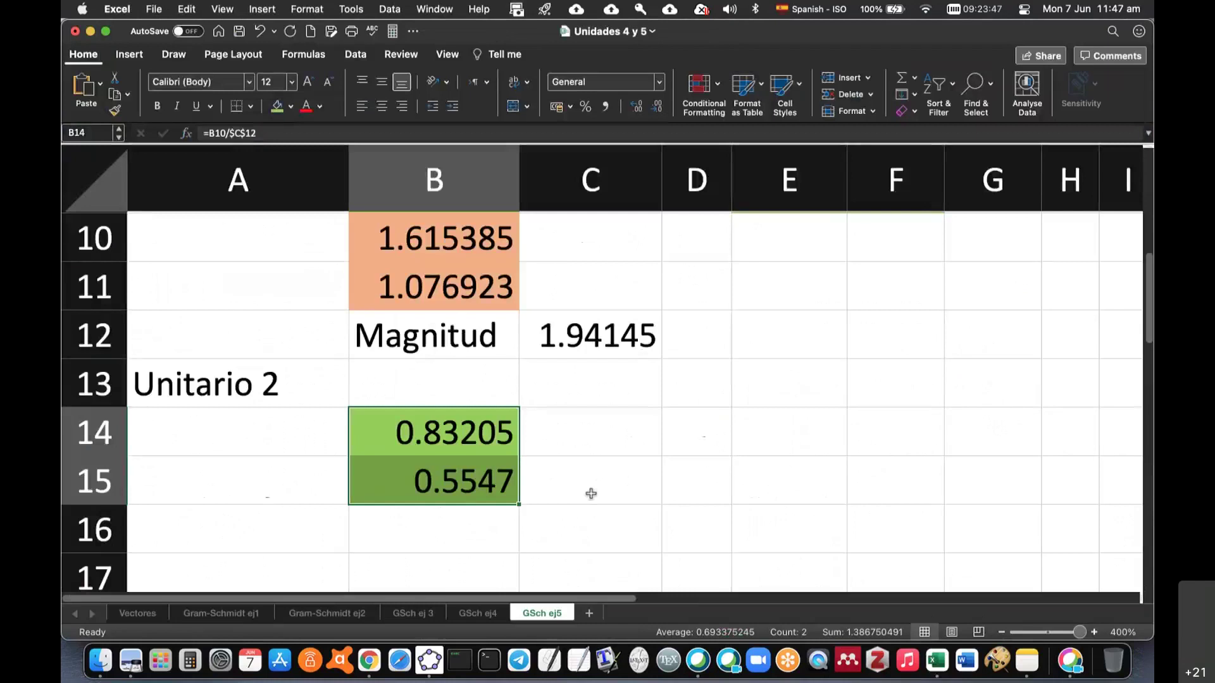
# Label A16 'Matriz' and enter =B5:B6 in B16 as the first column.
pyautogui.click(288, 528)
pyautogui.write('Matri')
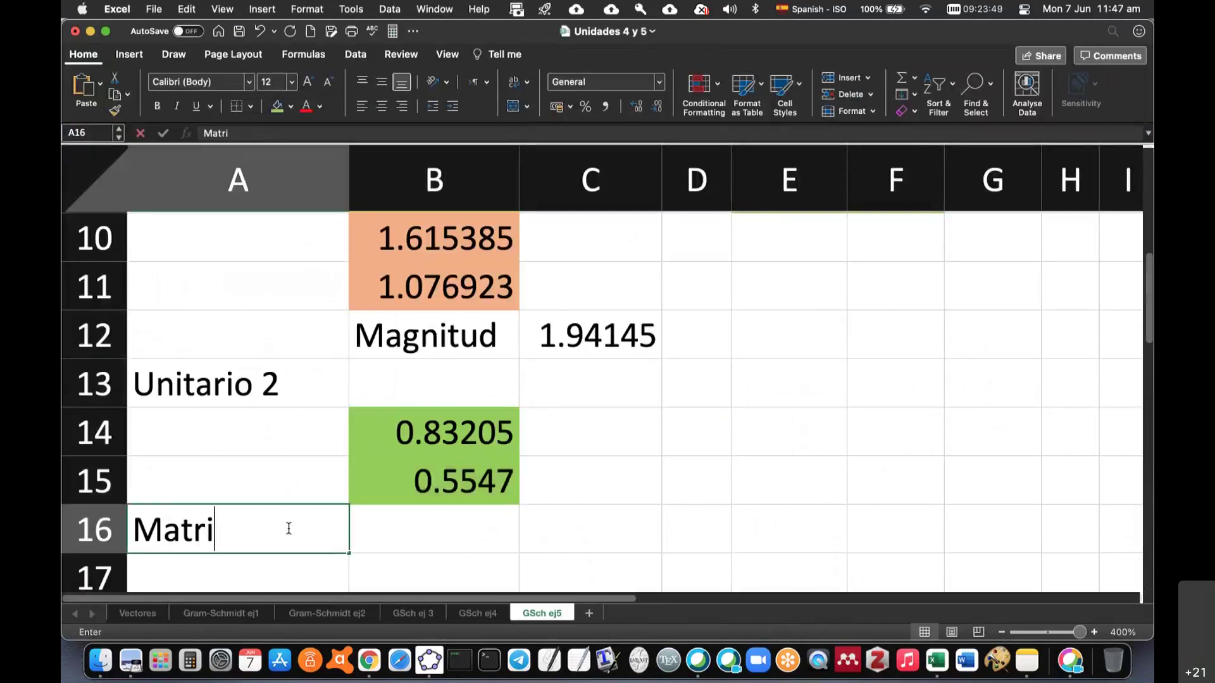
pyautogui.write('z')
pyautogui.click(439, 515)
pyautogui.write('=')
pyautogui.scroll(1, 495, 471)
pyautogui.scroll(5, 505, 503)
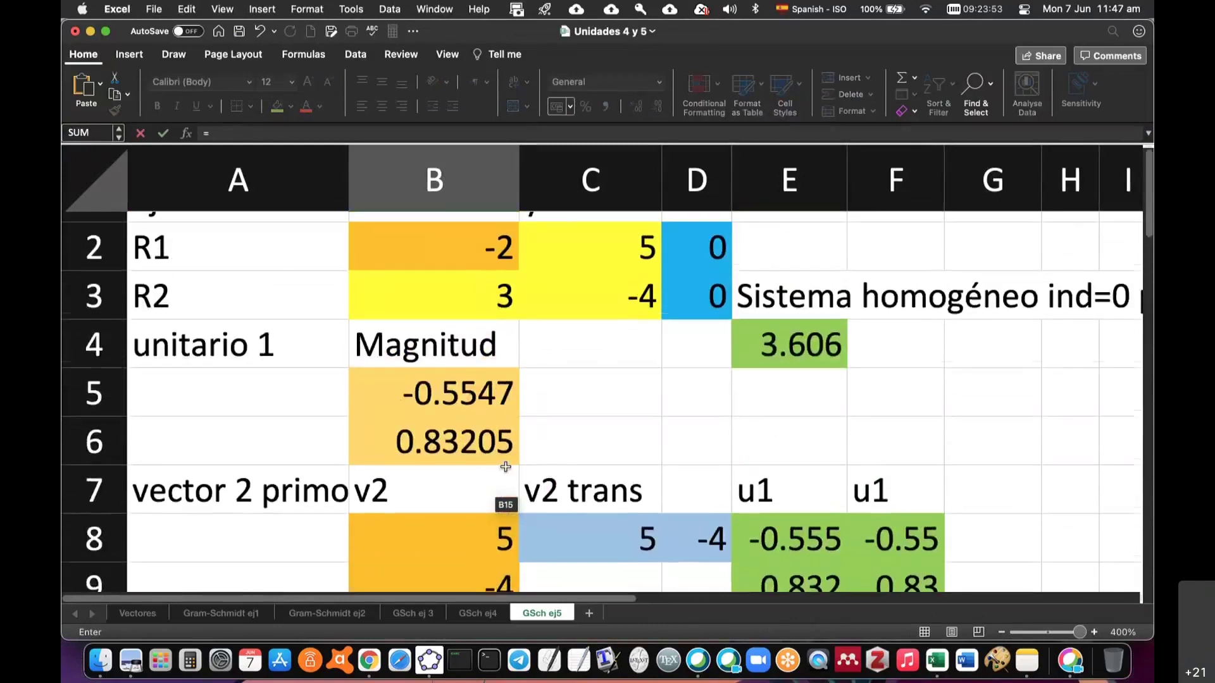
pyautogui.click(472, 388)
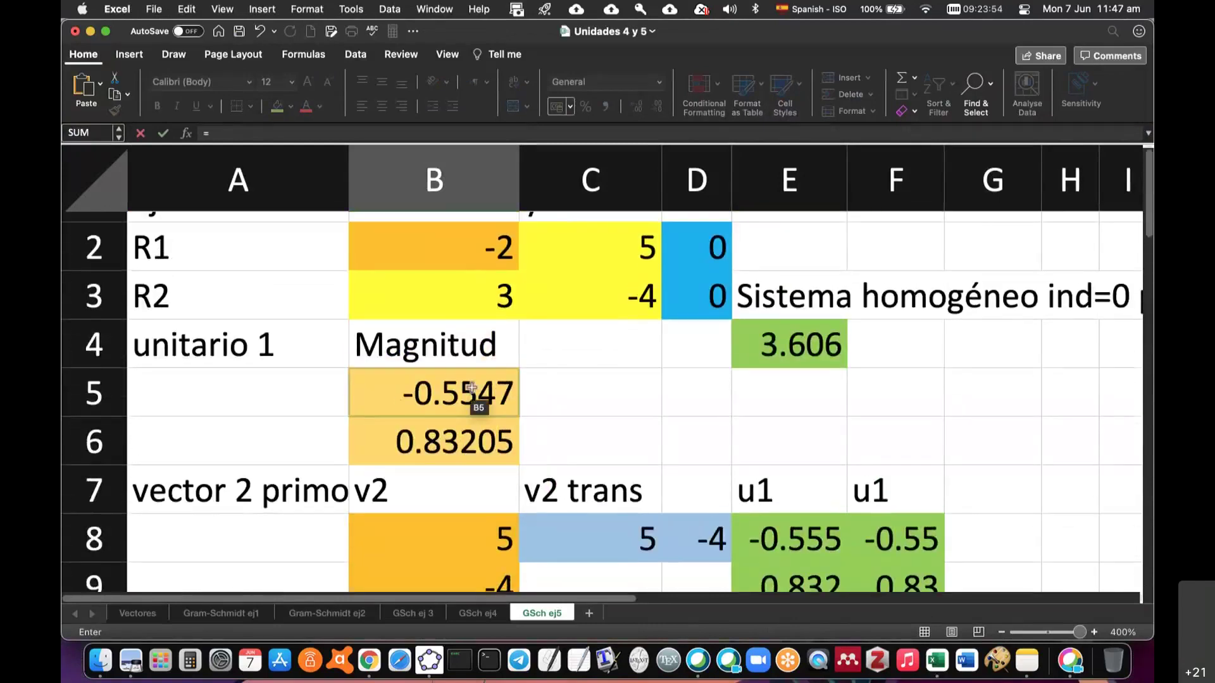
pyautogui.hotkey('shift', 'Down')
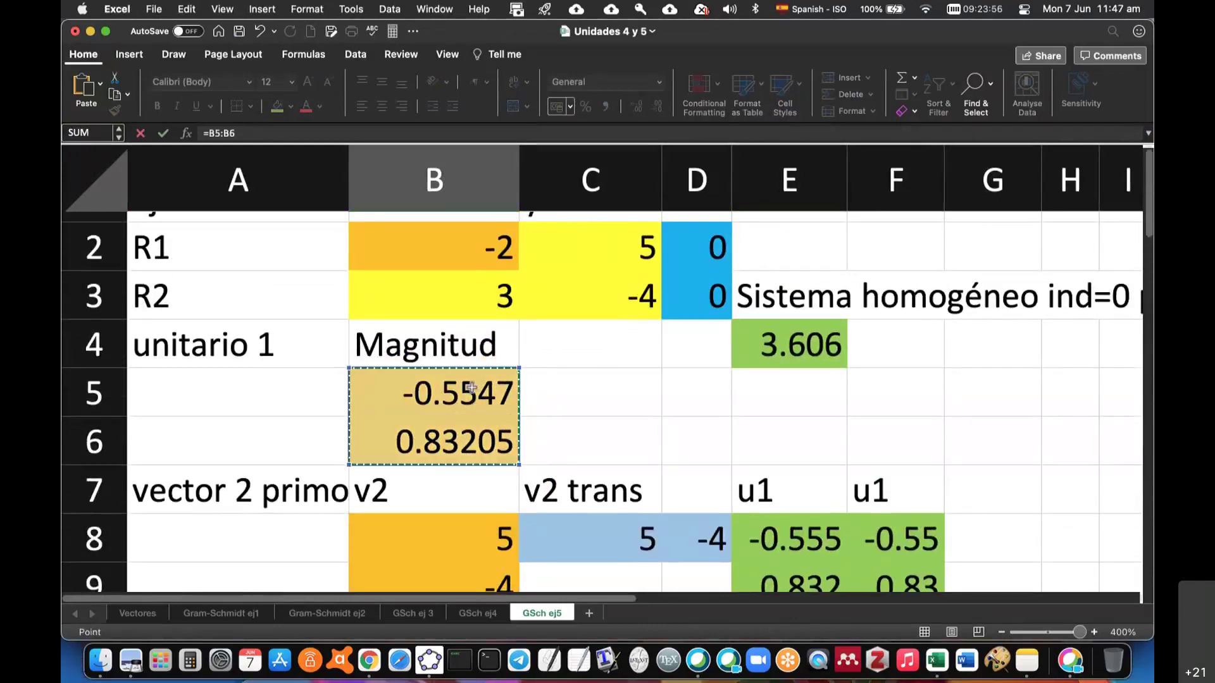
pyautogui.press('Return')
# Enter =B14:B15 in C16 and fill the 2×2 block B16:C17 yellow.
pyautogui.click(564, 487)
pyautogui.write('=B14:B15')
pyautogui.press('Return')
pyautogui.moveTo(534, 468); pyautogui.dragTo(588, 534)
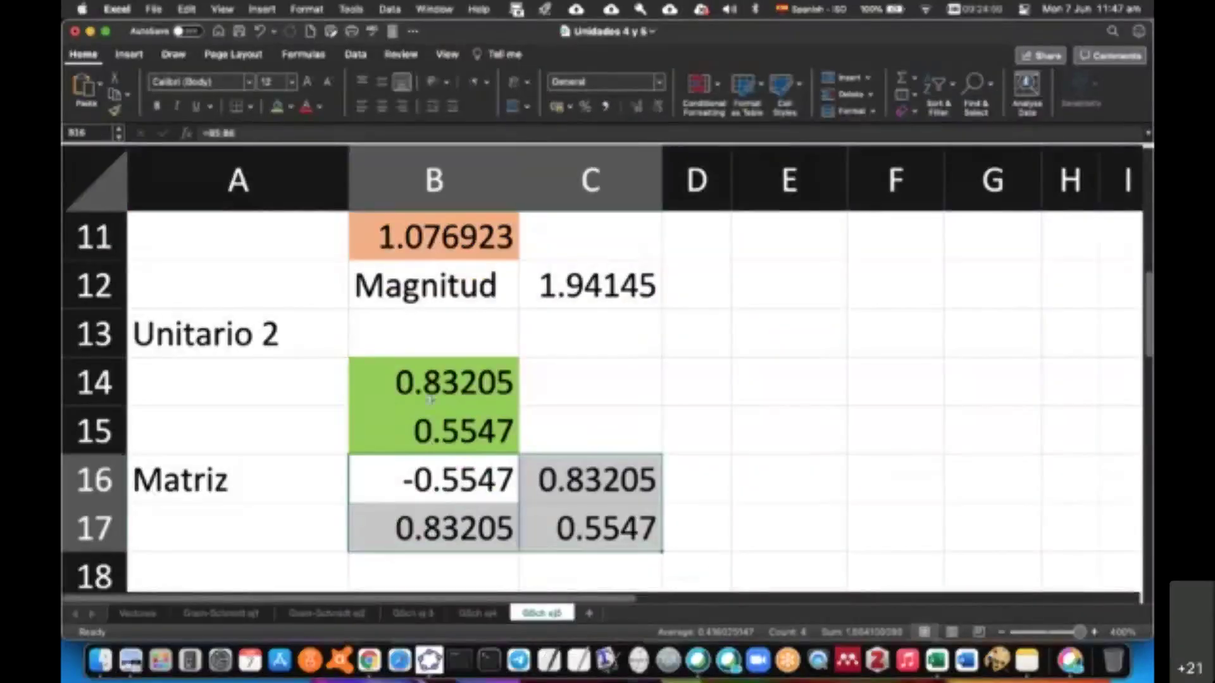
pyautogui.click(290, 106)
pyautogui.click(319, 279)
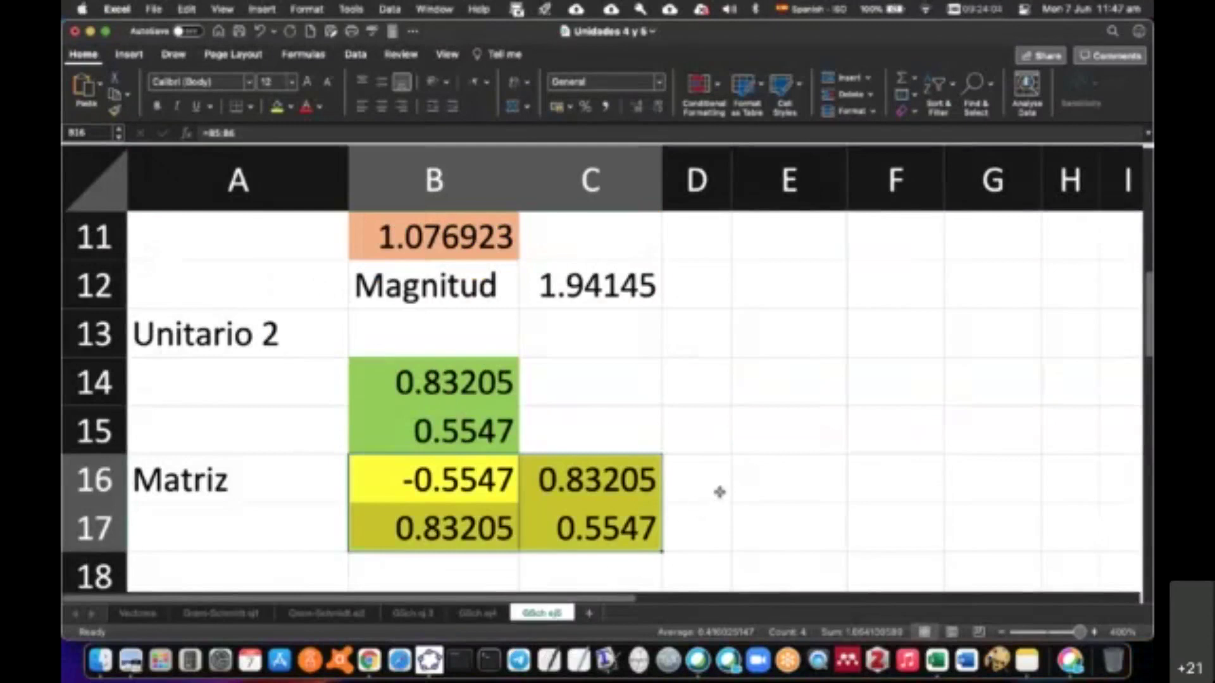
# Begin a =MINVERSE( formula in D16.
pyautogui.click(720, 492)
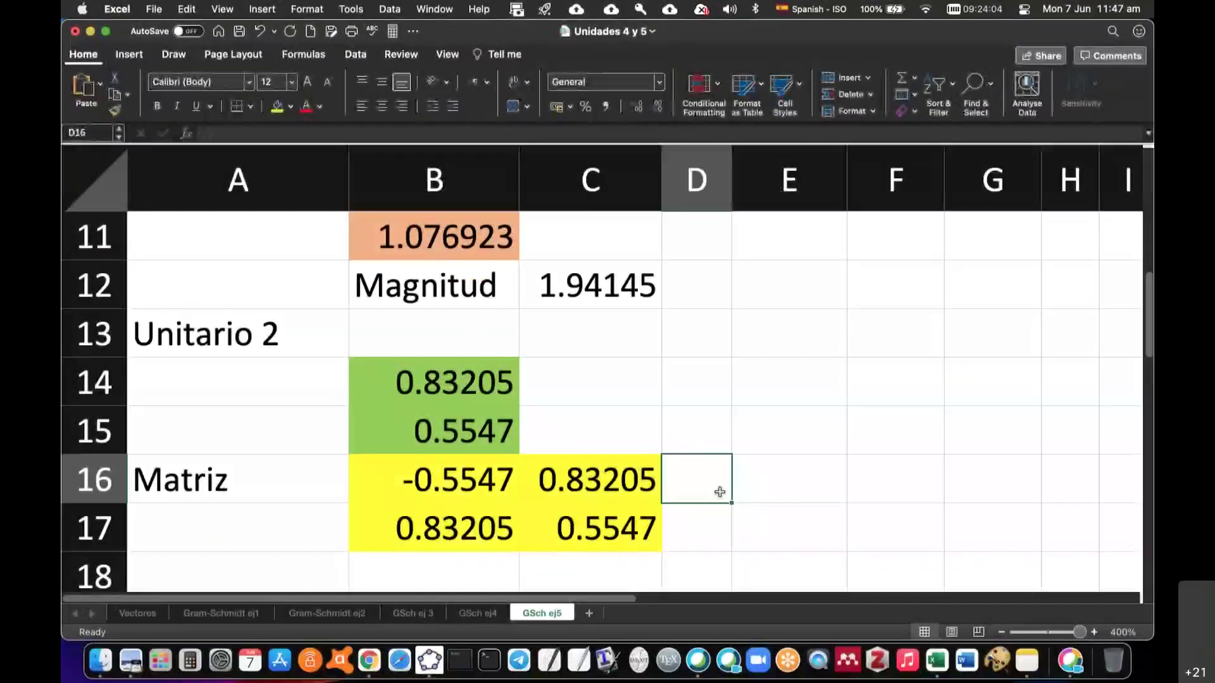
pyautogui.write('=minve')
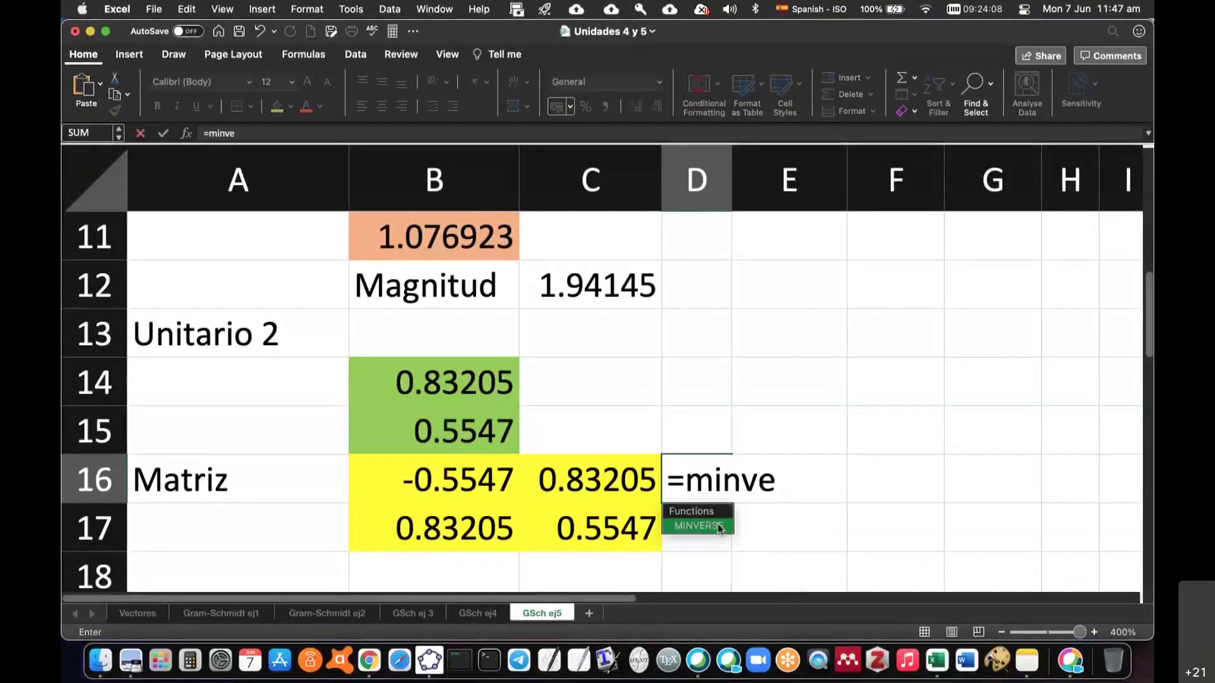
pyautogui.press('Tab')
# Complete =MINVERSE(B16:C17) in D16, widen columns D and E, and select D16:E17 for fill.
pyautogui.moveTo(424, 472); pyautogui.dragTo(592, 526)
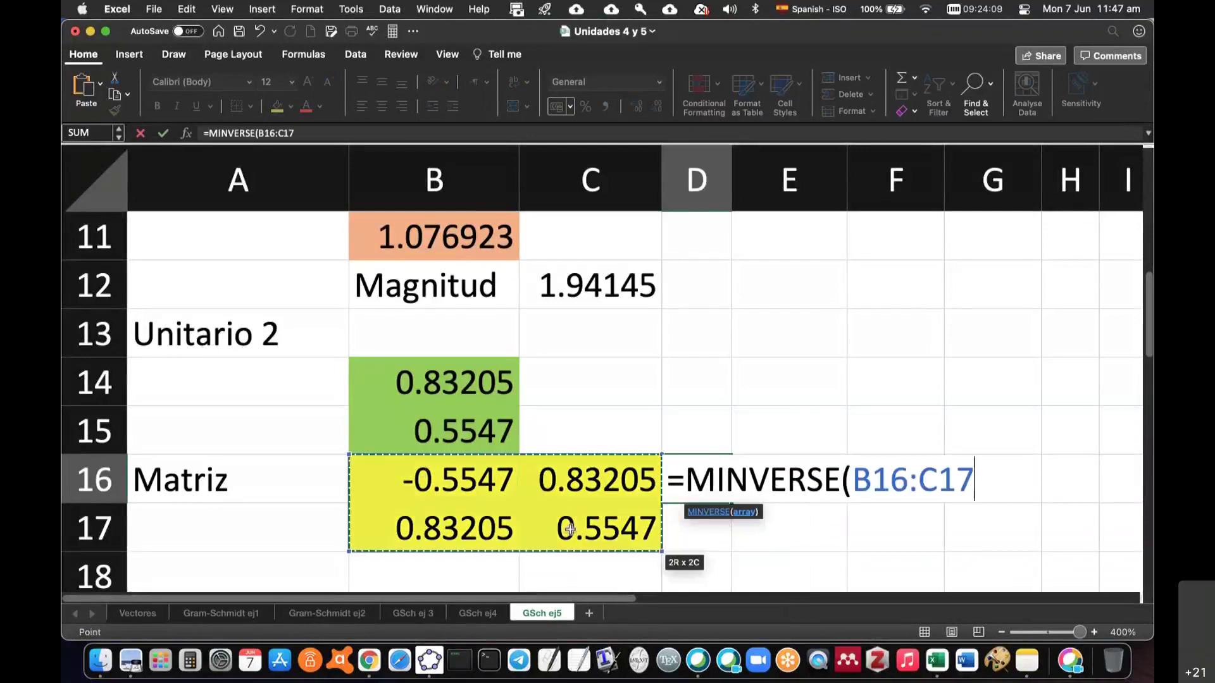
pyautogui.press('Return')
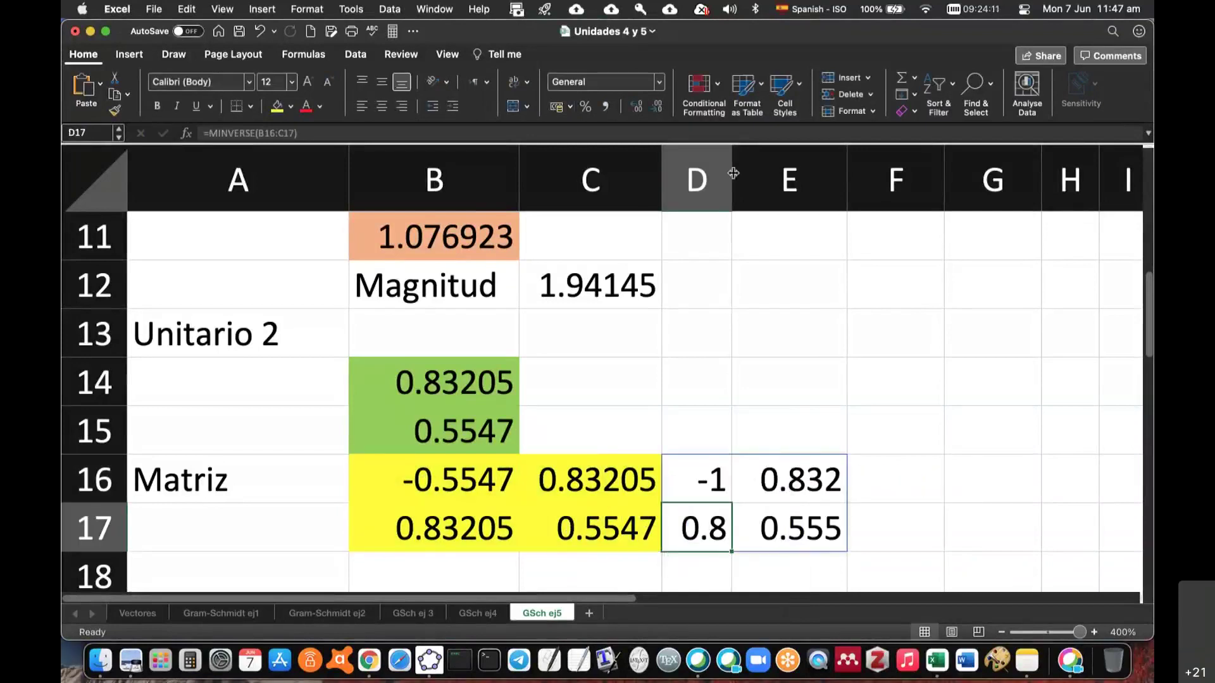
pyautogui.moveTo(730, 166); pyautogui.dragTo(792, 168)
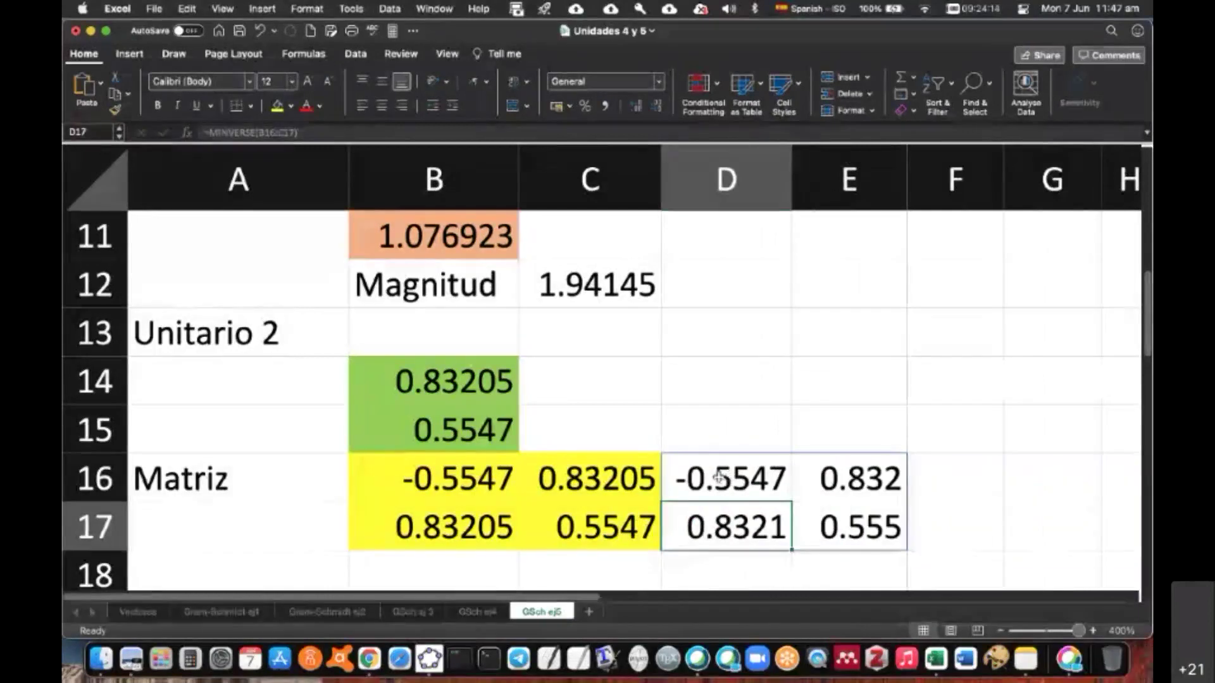
pyautogui.moveTo(906, 201); pyautogui.dragTo(954, 201)
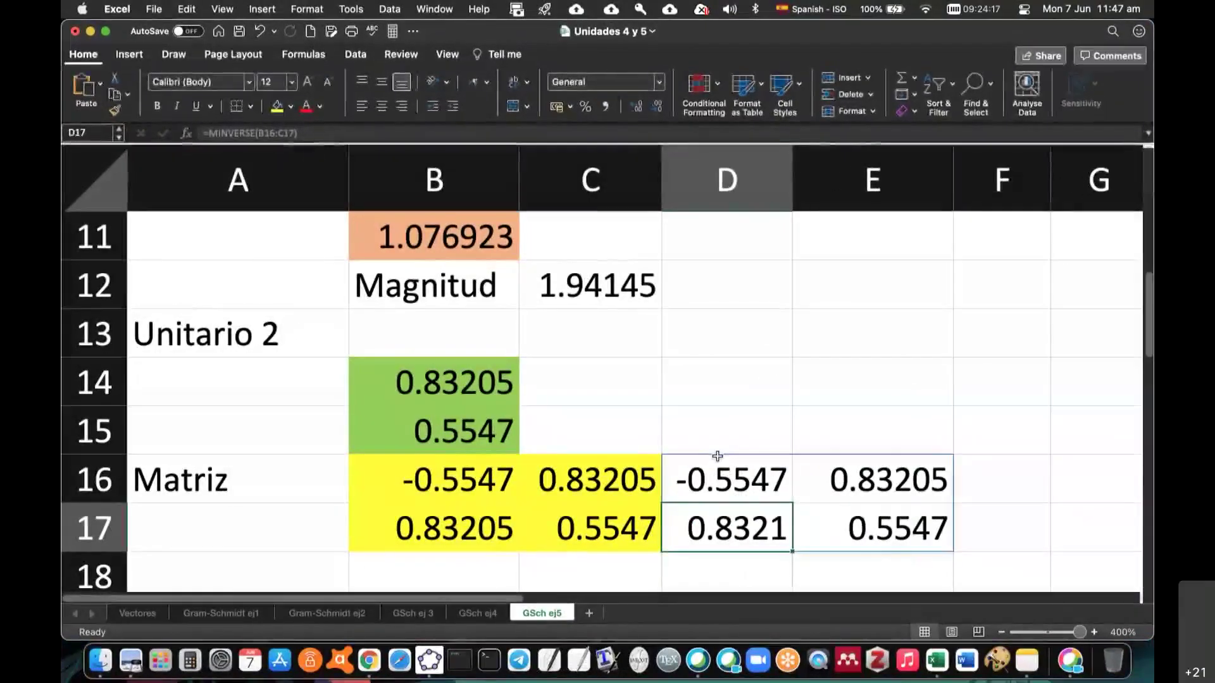
pyautogui.scroll(-2, 315, 420)
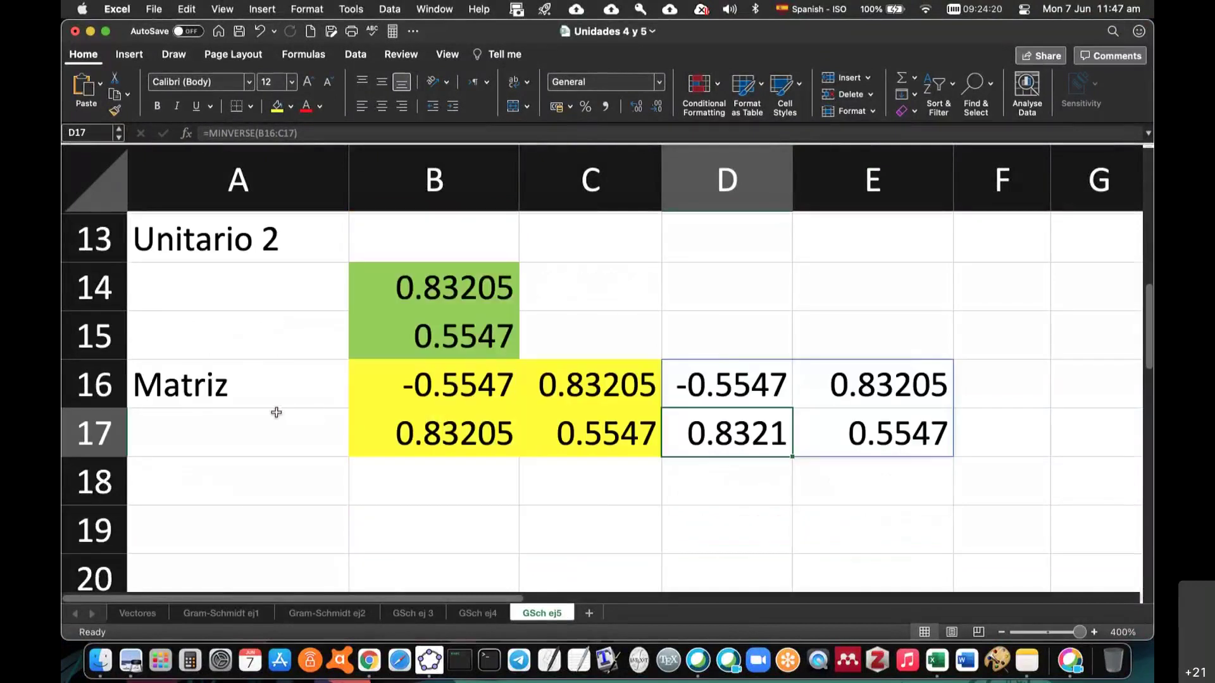
pyautogui.moveTo(696, 384); pyautogui.dragTo(885, 437)
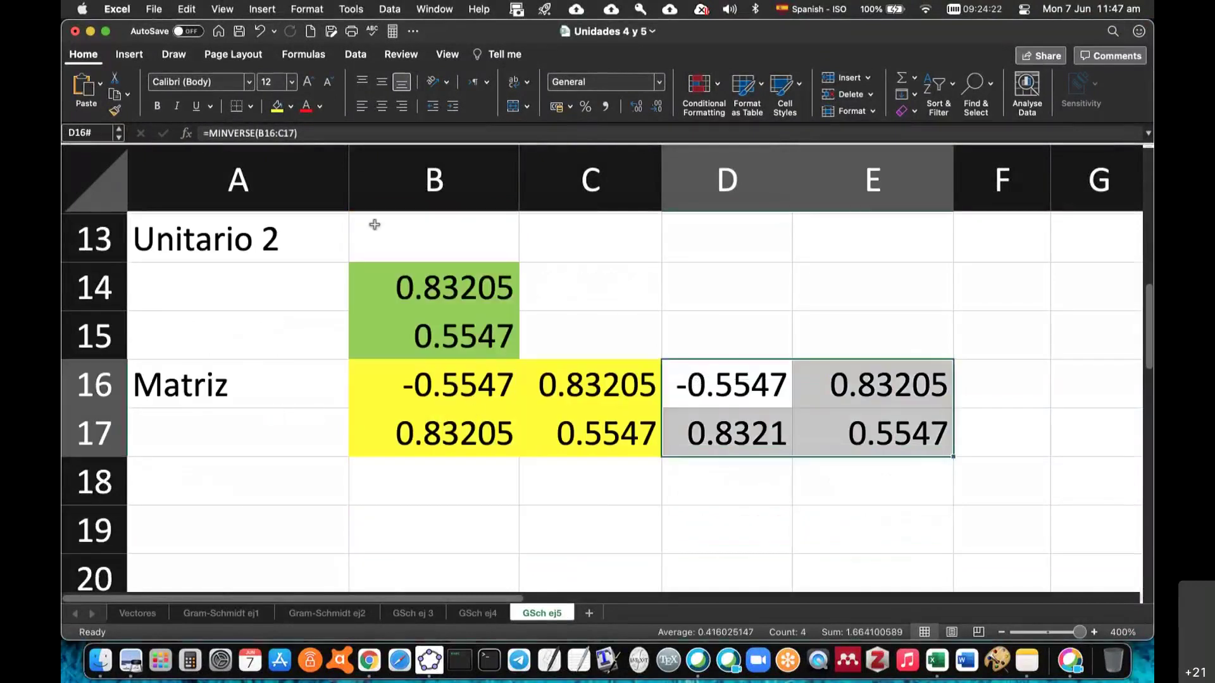
pyautogui.click(290, 105)
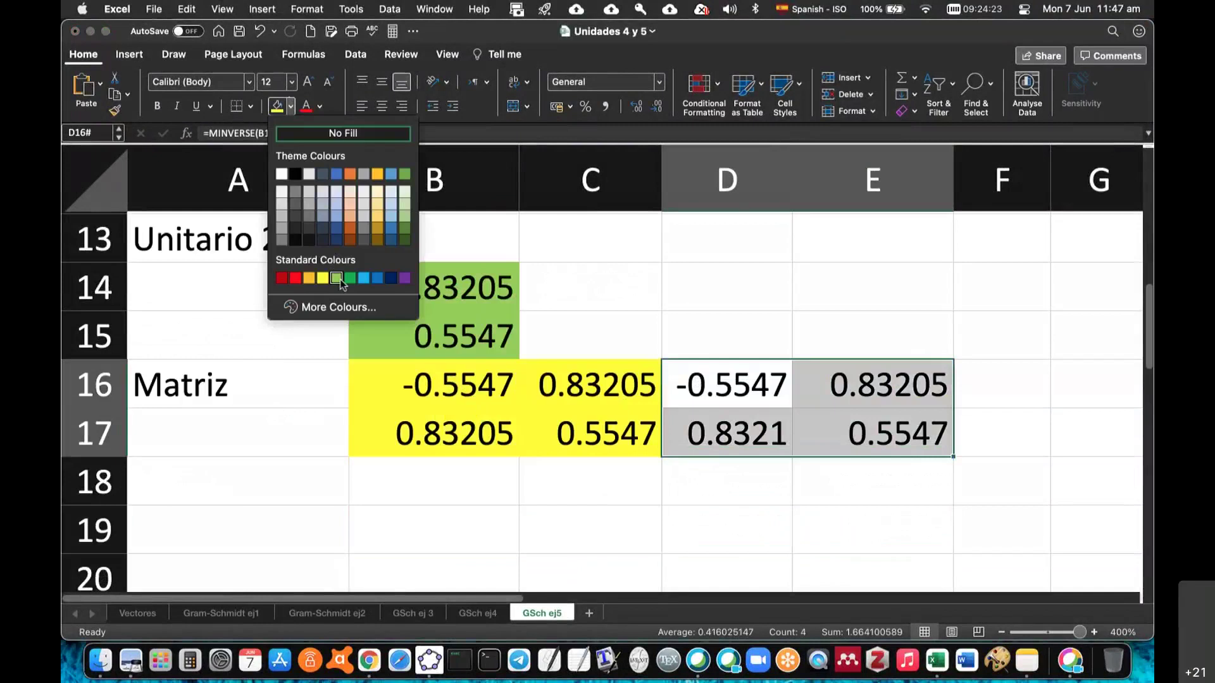
# Give the inverse block D16:E17 a light orange fill and begin the 'Matriz simétrica' note in A18.
pyautogui.click(340, 282)
pyautogui.click(236, 480)
pyautogui.write('Matriz')
pyautogui.press('BackSpace')
pyautogui.press('BackSpace')
pyautogui.write('eiz')
pyautogui.press('BackSpace')
pyautogui.press('BackSpace')
pyautogui.press('BackSpace')
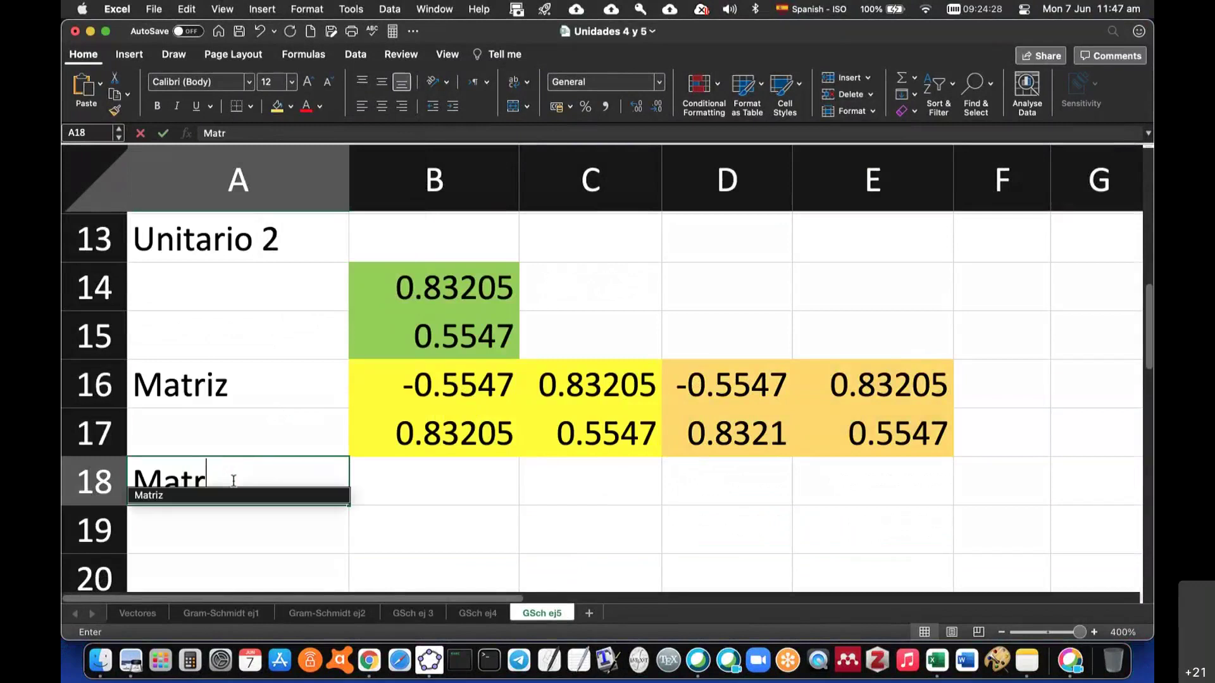
pyautogui.write('iz sim')
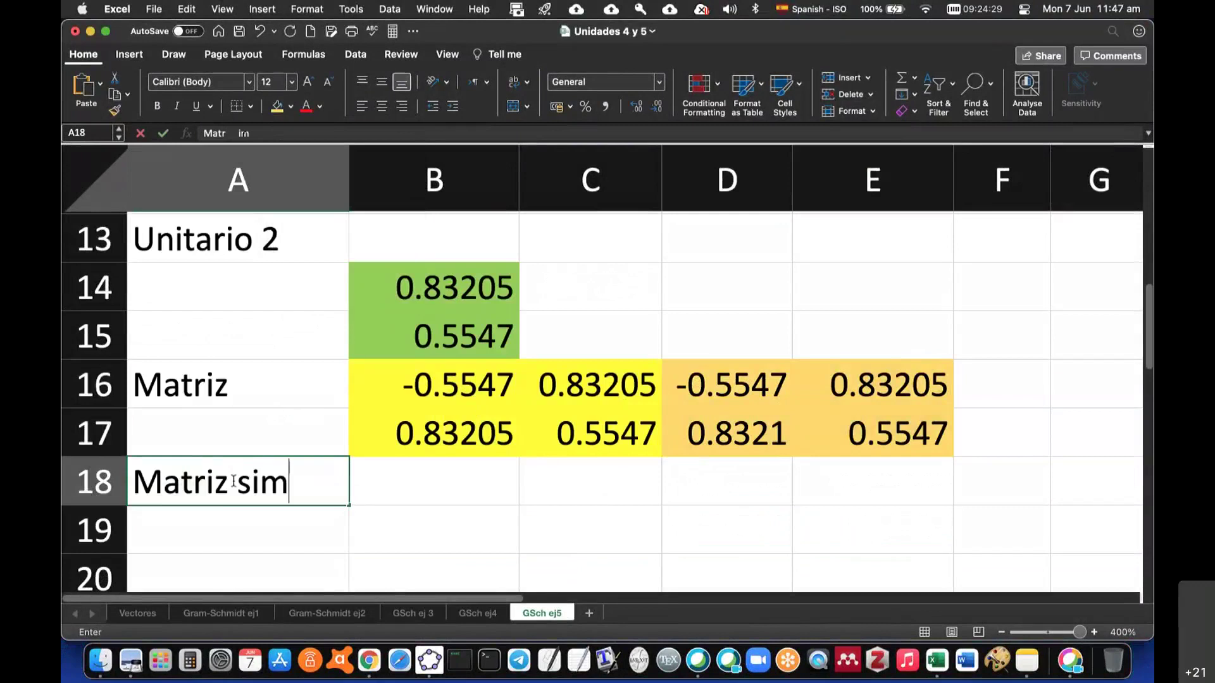
pyautogui.write('ple qu')
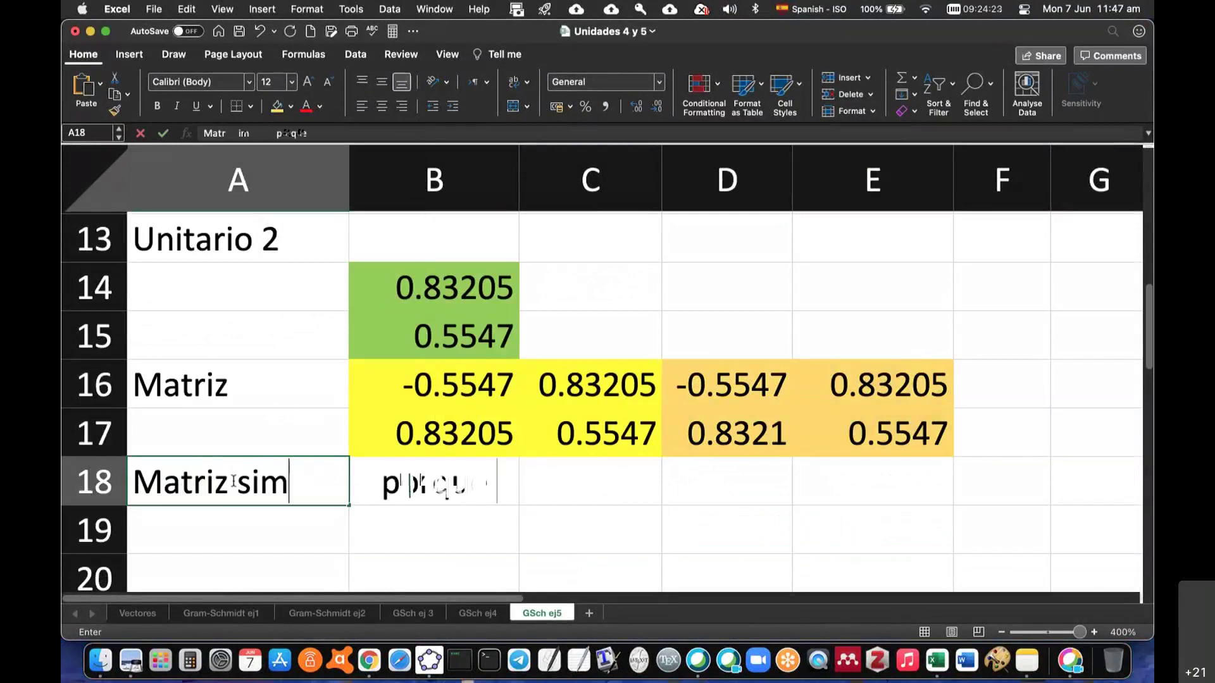
pyautogui.write('M')
pyautogui.write(' y M')
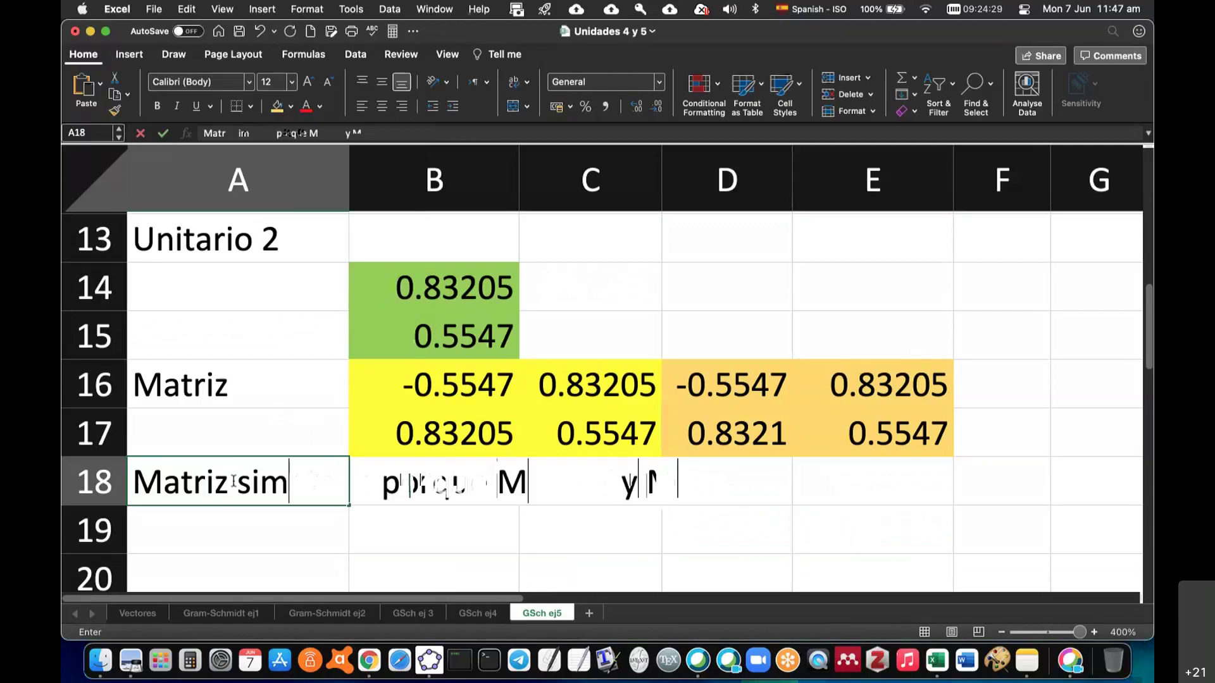
pyautogui.write(' =M')
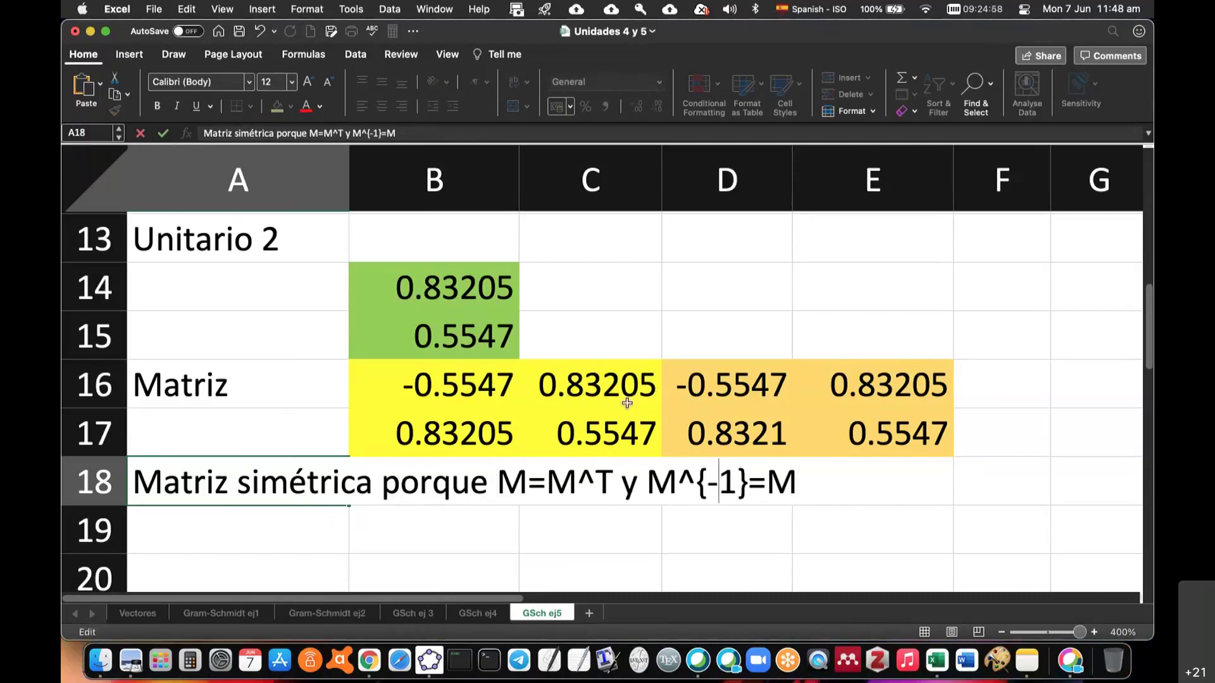
# Enter =MDETERM(B16:C17) in B19, giving a determinant of -1.
pyautogui.click(435, 534)
pyautogui.write('=')
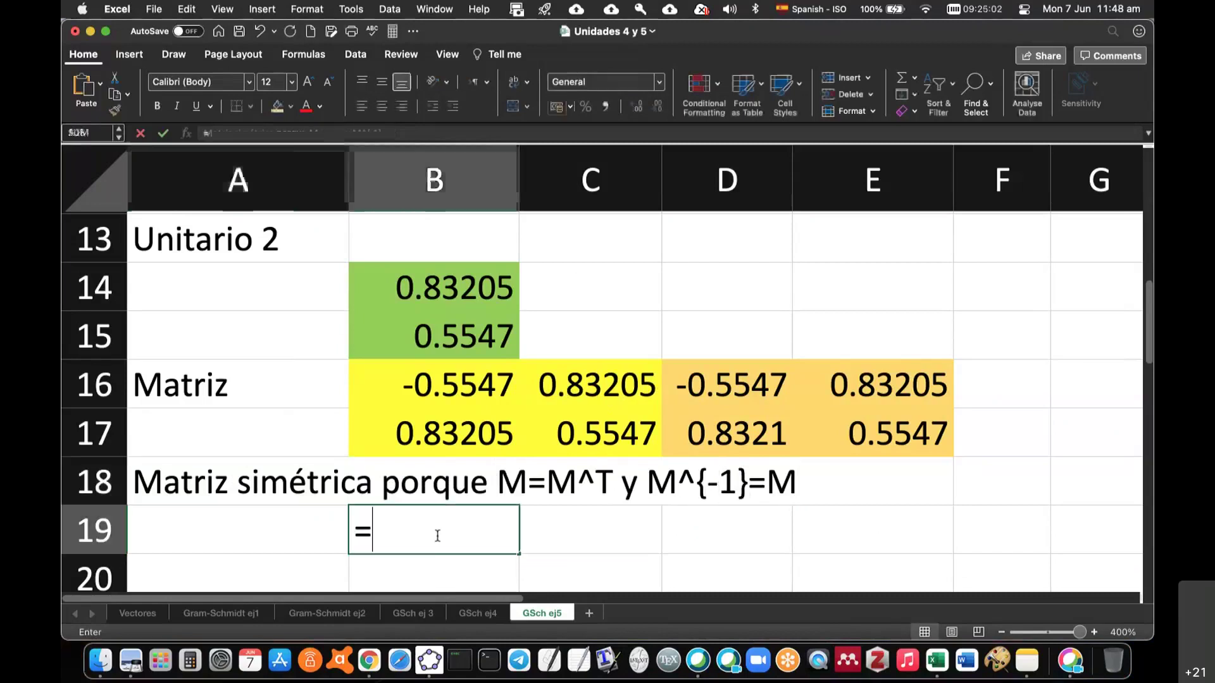
pyautogui.write('m')
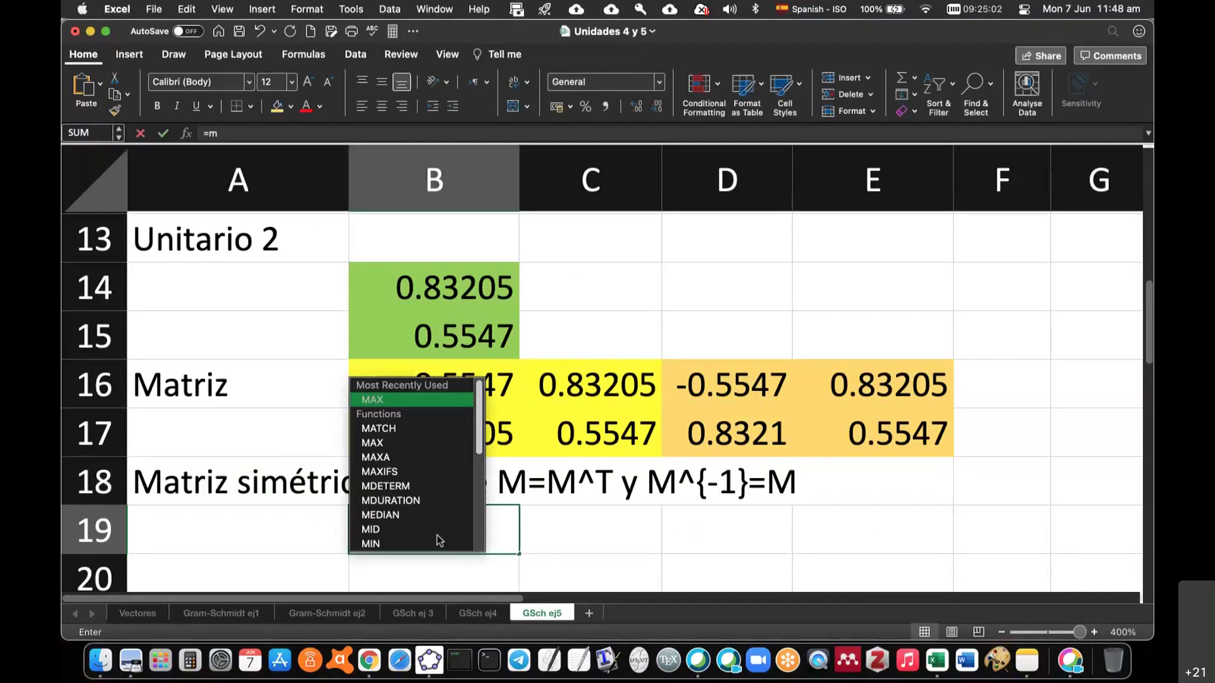
pyautogui.doubleClick(385, 486)
pyautogui.moveTo(436, 386); pyautogui.dragTo(577, 430)
pyautogui.press('Return')
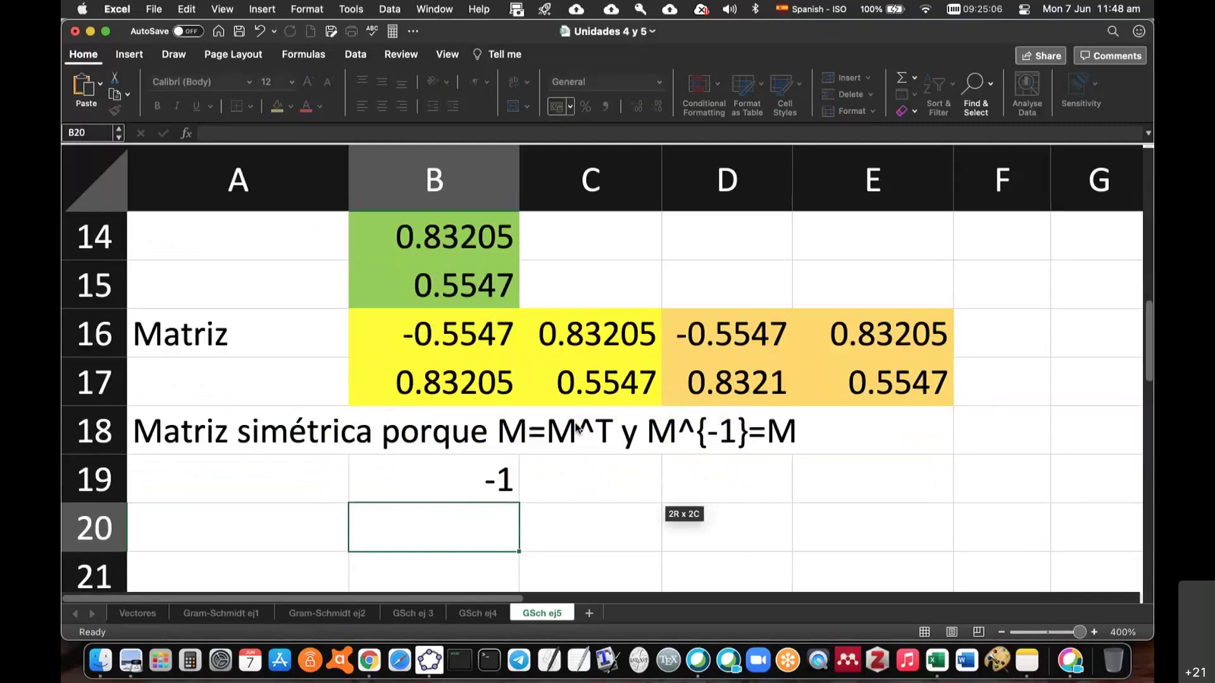
pyautogui.press('Up')
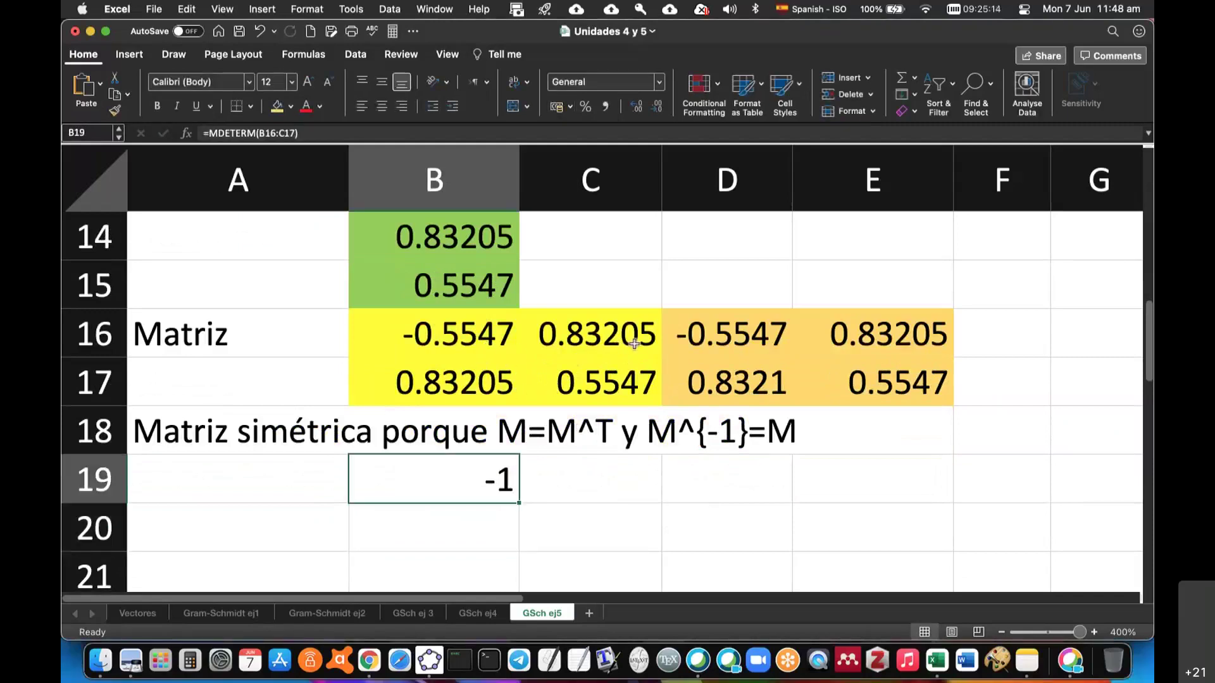
# Label the determinant row with 'Determinantes' in A19.
pyautogui.click(315, 477)
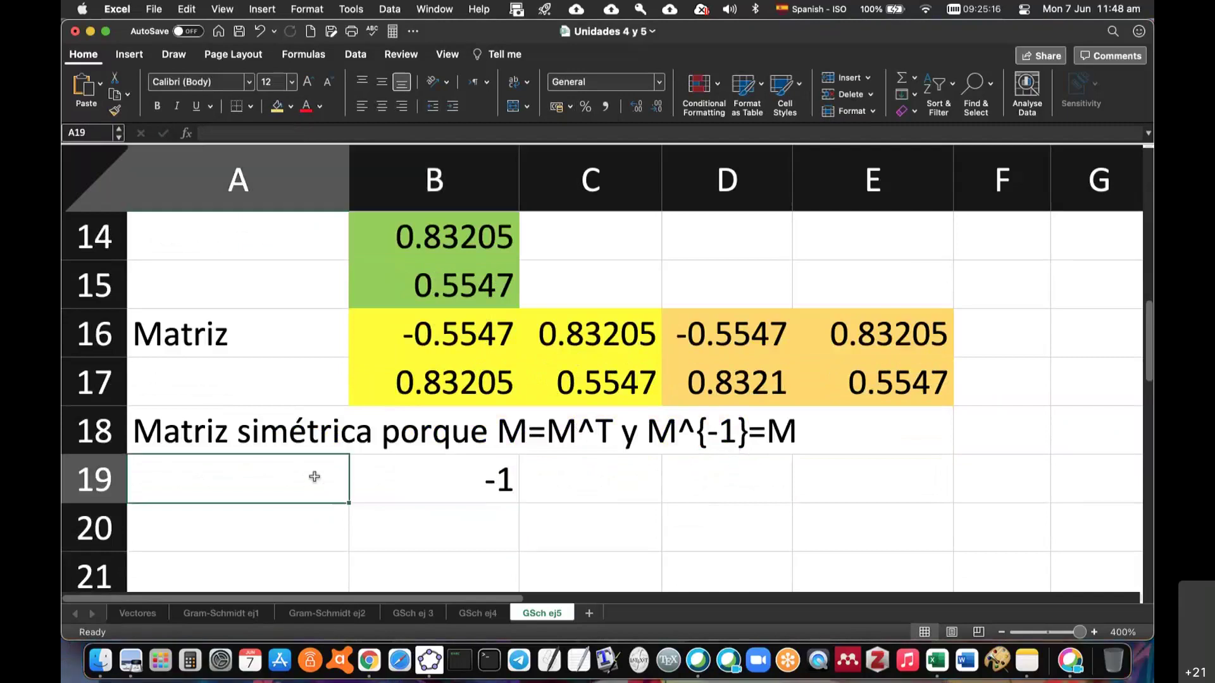
pyautogui.write('Determinante')
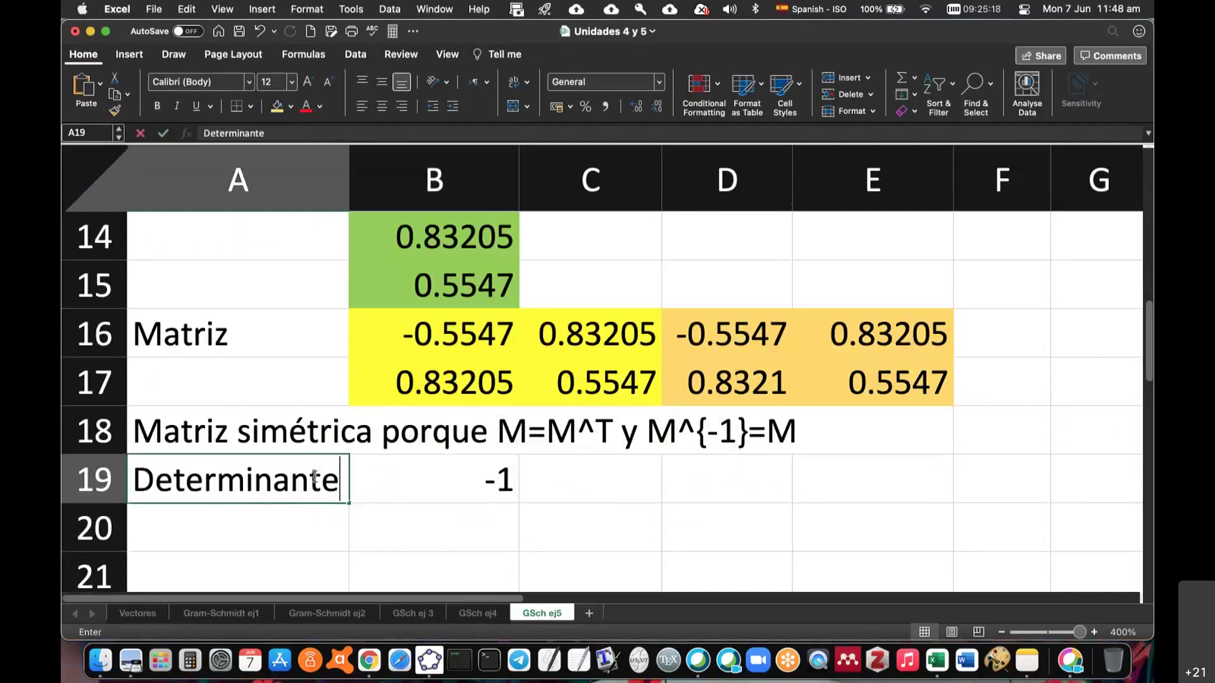
pyautogui.write('s')
pyautogui.press('Return')
# Return to the top of the sheet and start the rank note in E2 with 'como det'.
pyautogui.moveTo(342, 192); pyautogui.dragTo(394, 191)
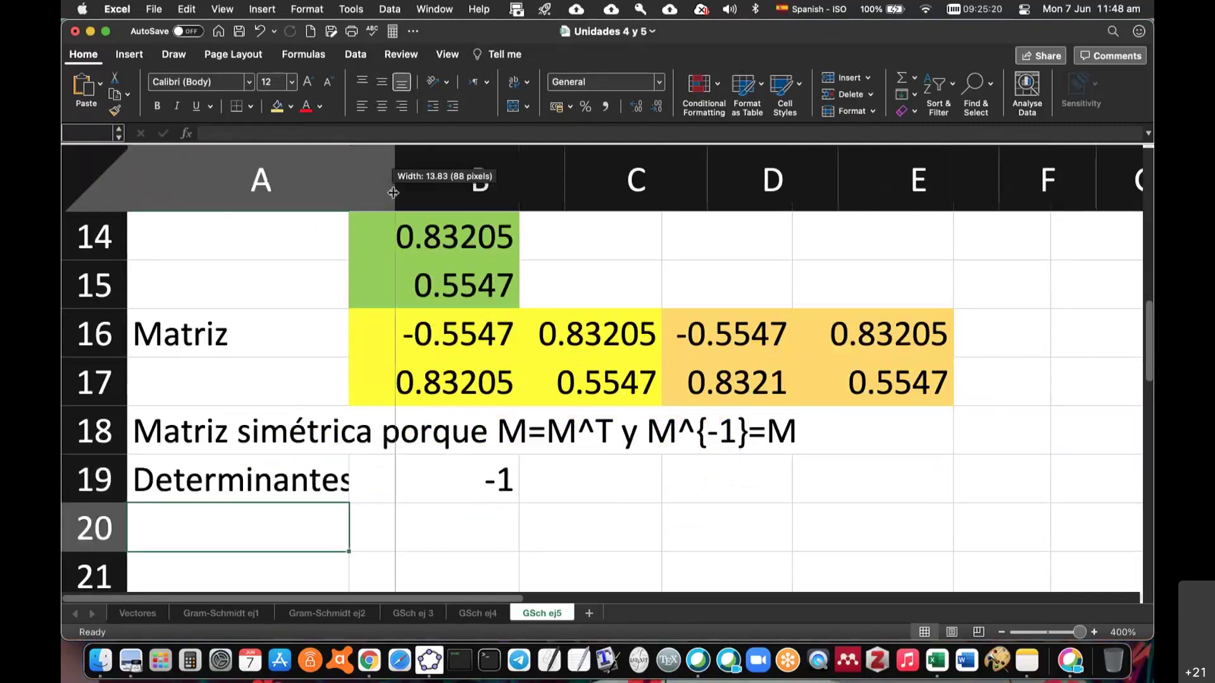
pyautogui.scroll(1, 477, 418)
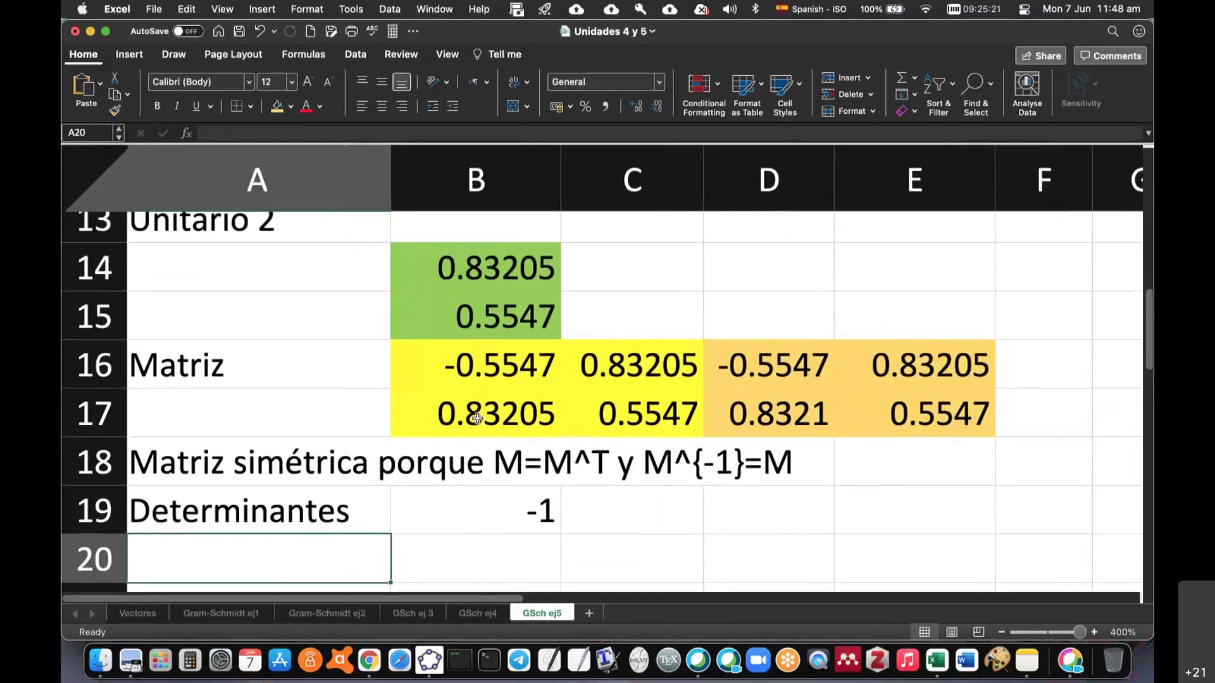
pyautogui.scroll(5, 478, 417)
pyautogui.scroll(3, 500, 430)
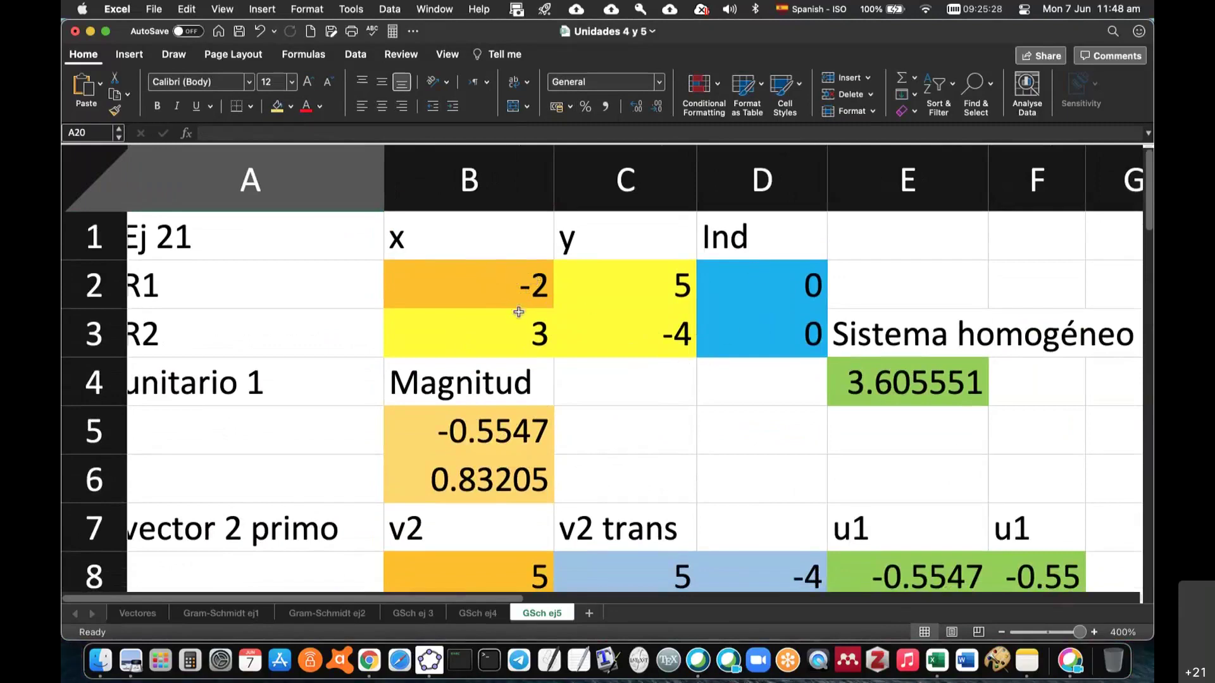
pyautogui.hscroll(-1, 696, 354)
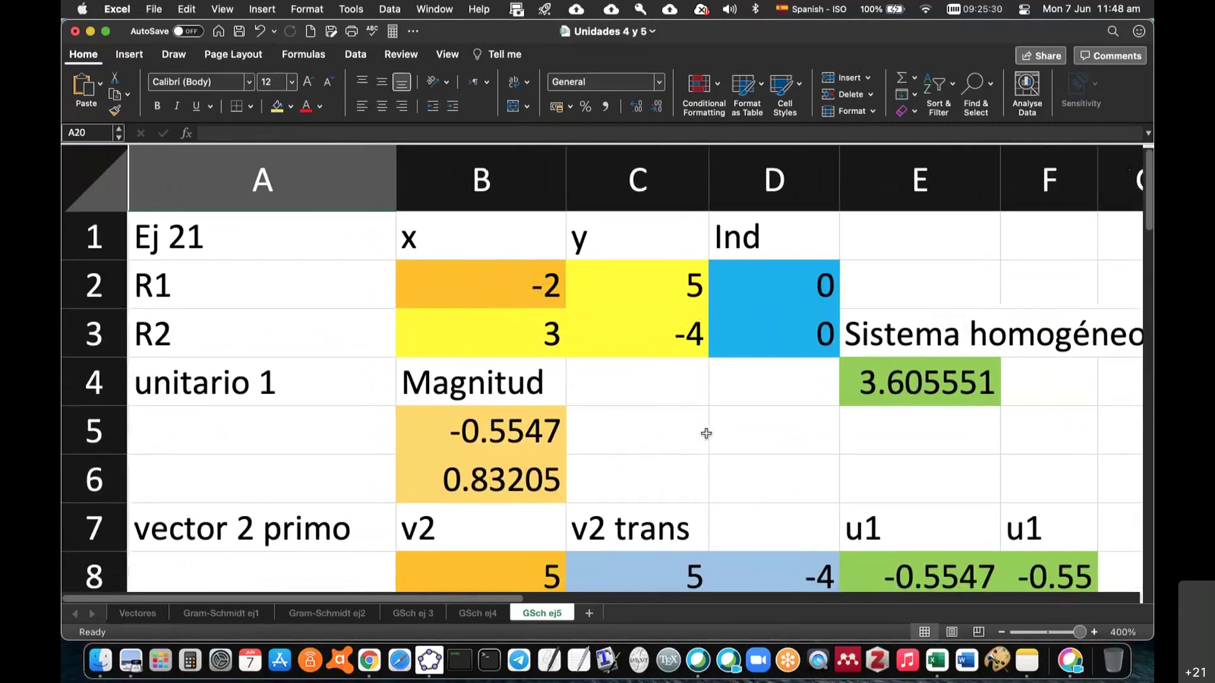
pyautogui.hscroll(3, 728, 388)
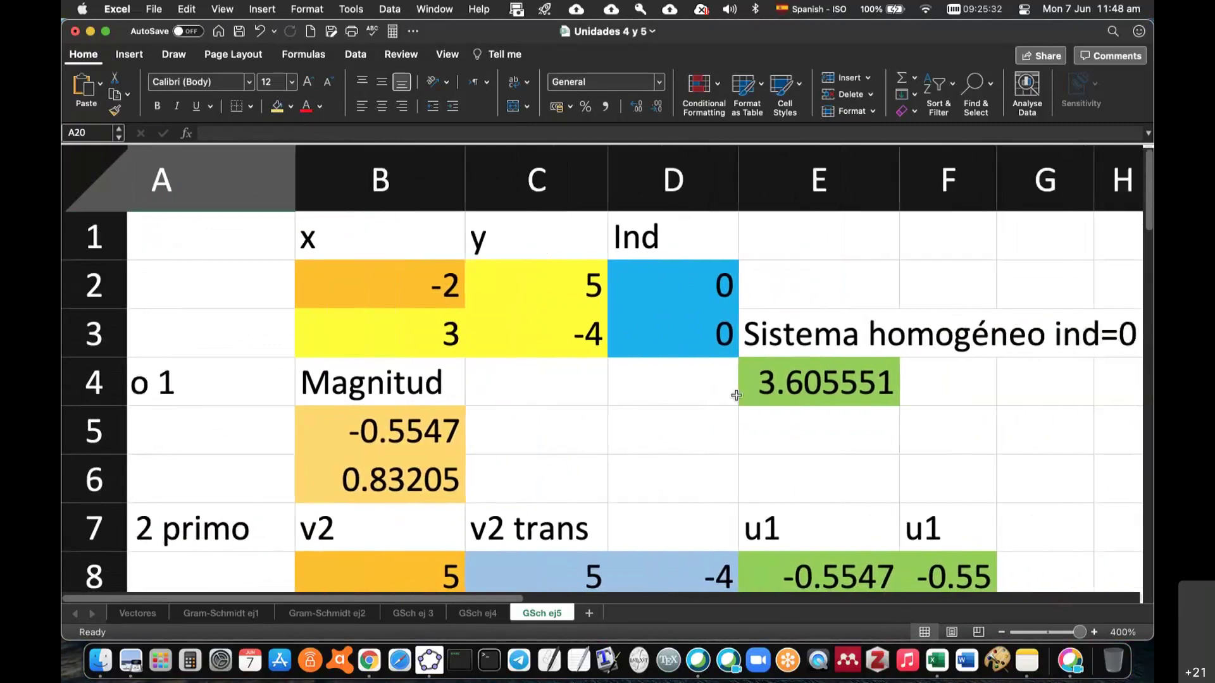
pyautogui.hscroll(4, 702, 279)
pyautogui.click(697, 280)
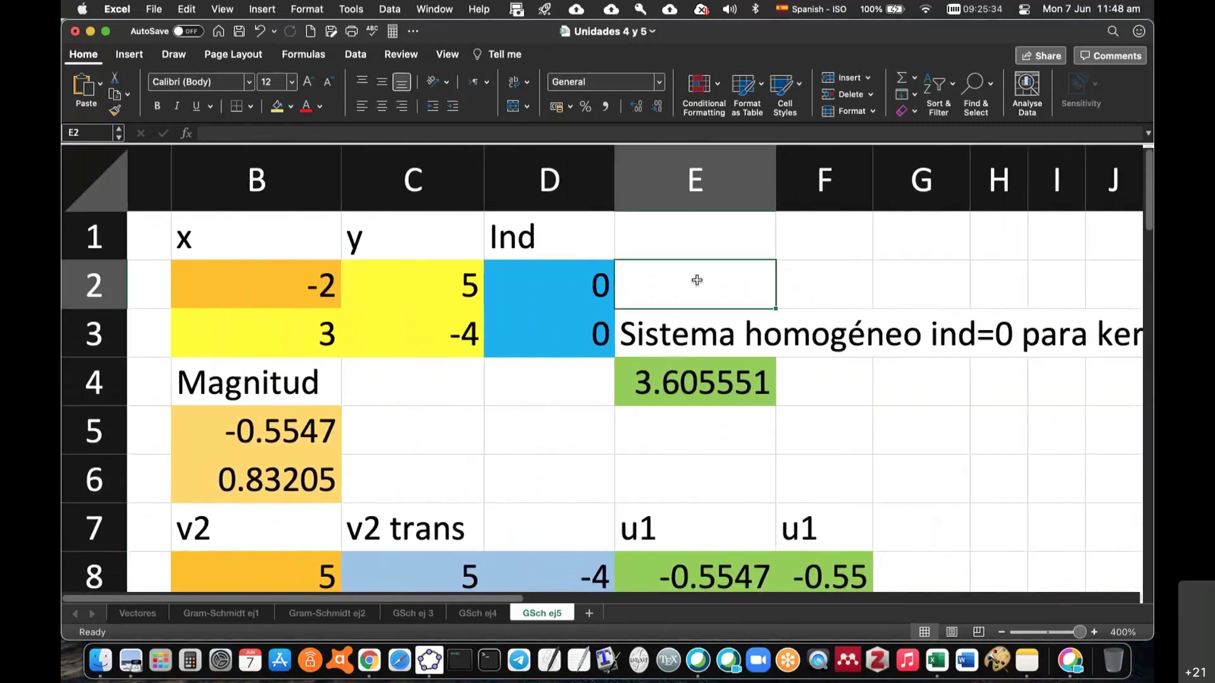
pyautogui.write('como det')
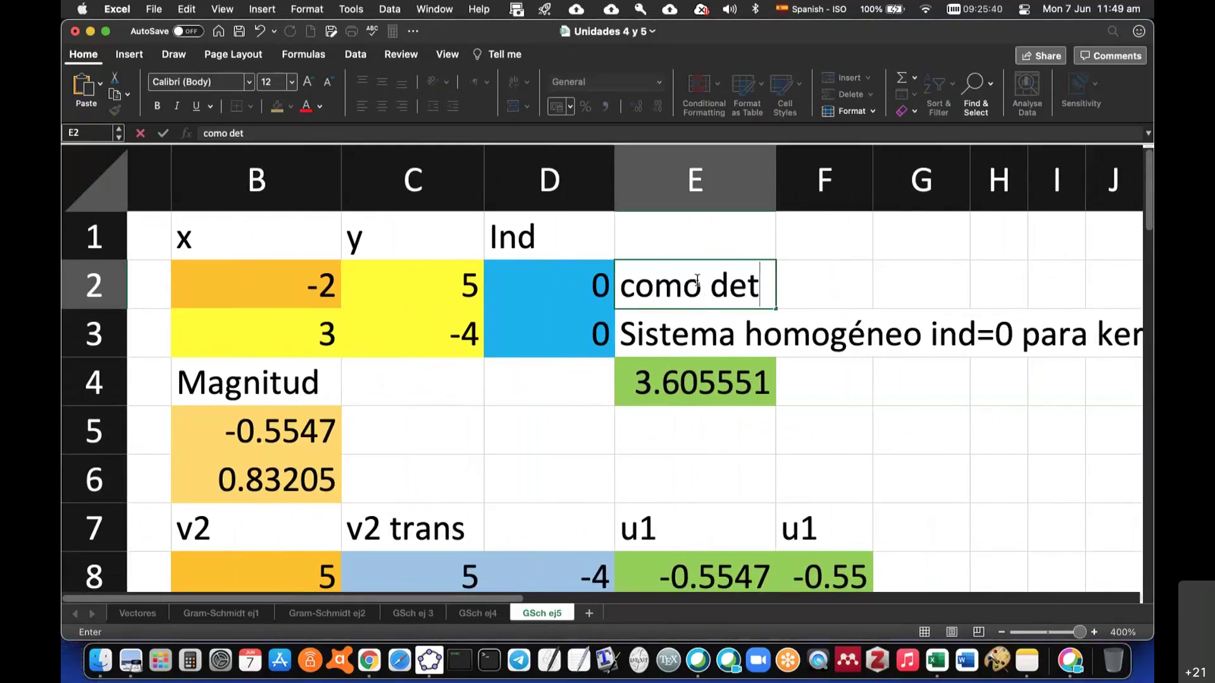
# Complete the E2 note as 'como det no es cero, rank=2, nul=0', then bring up GeoGebra.
pyautogui.write(' no e')
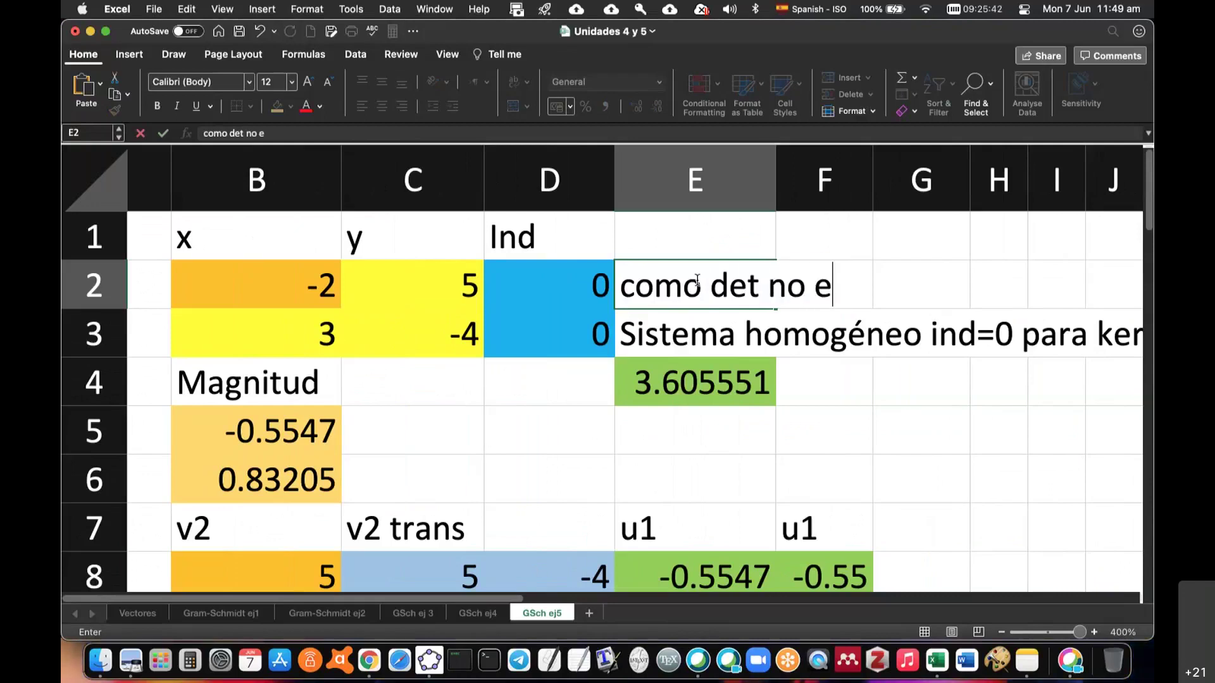
pyautogui.write('s cero, ra')
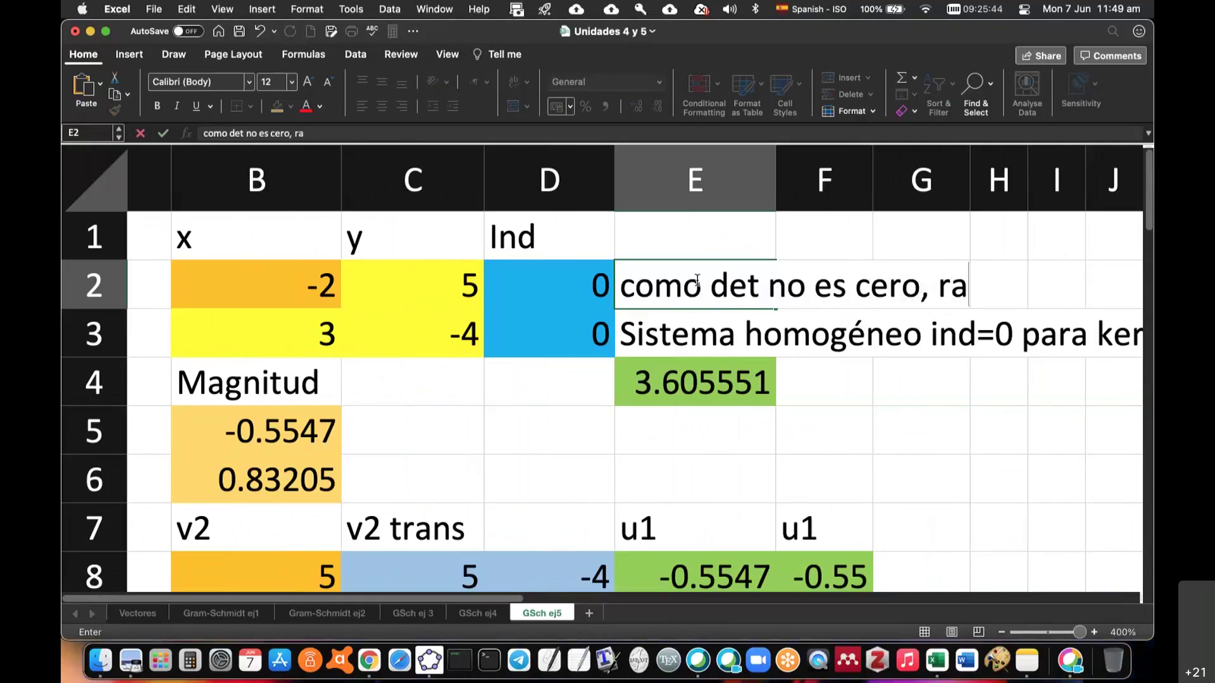
pyautogui.write('nk=')
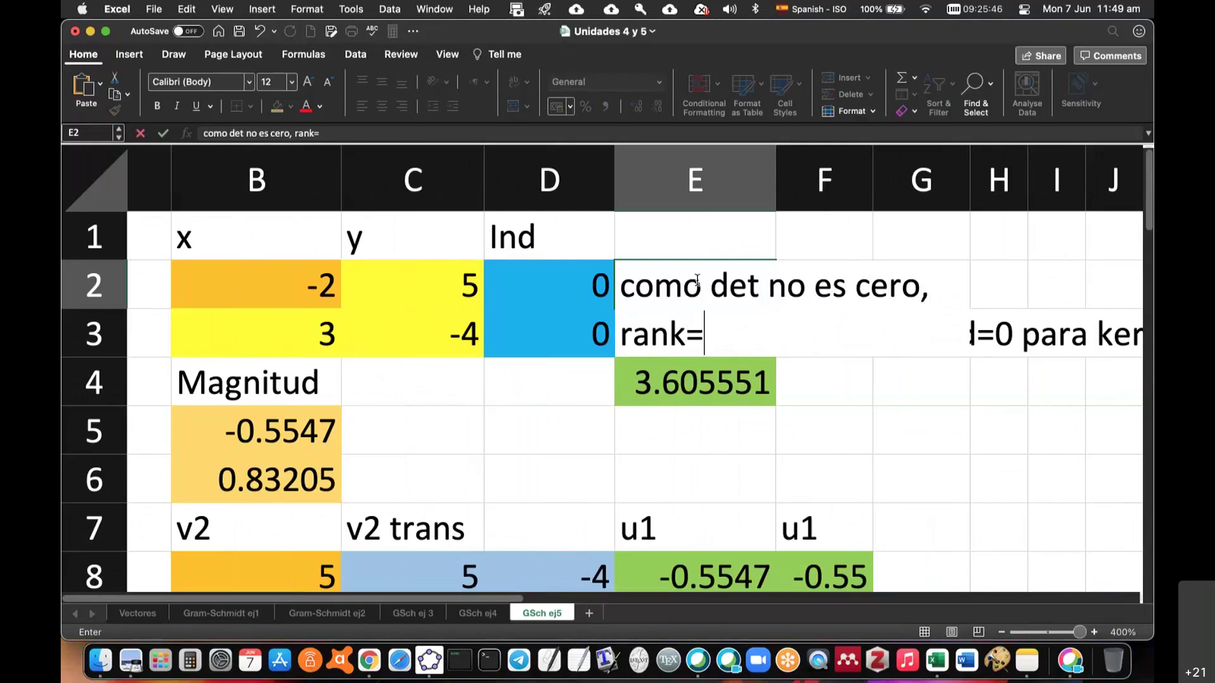
pyautogui.write('2, nul=0')
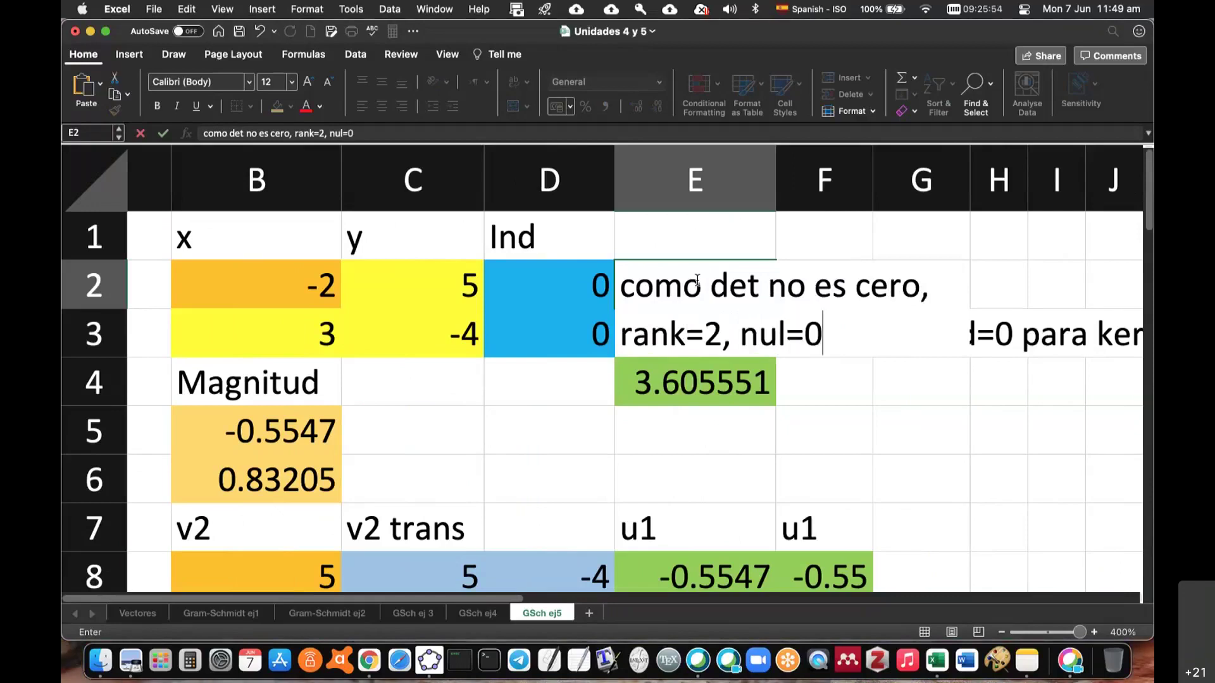
pyautogui.press('Return')
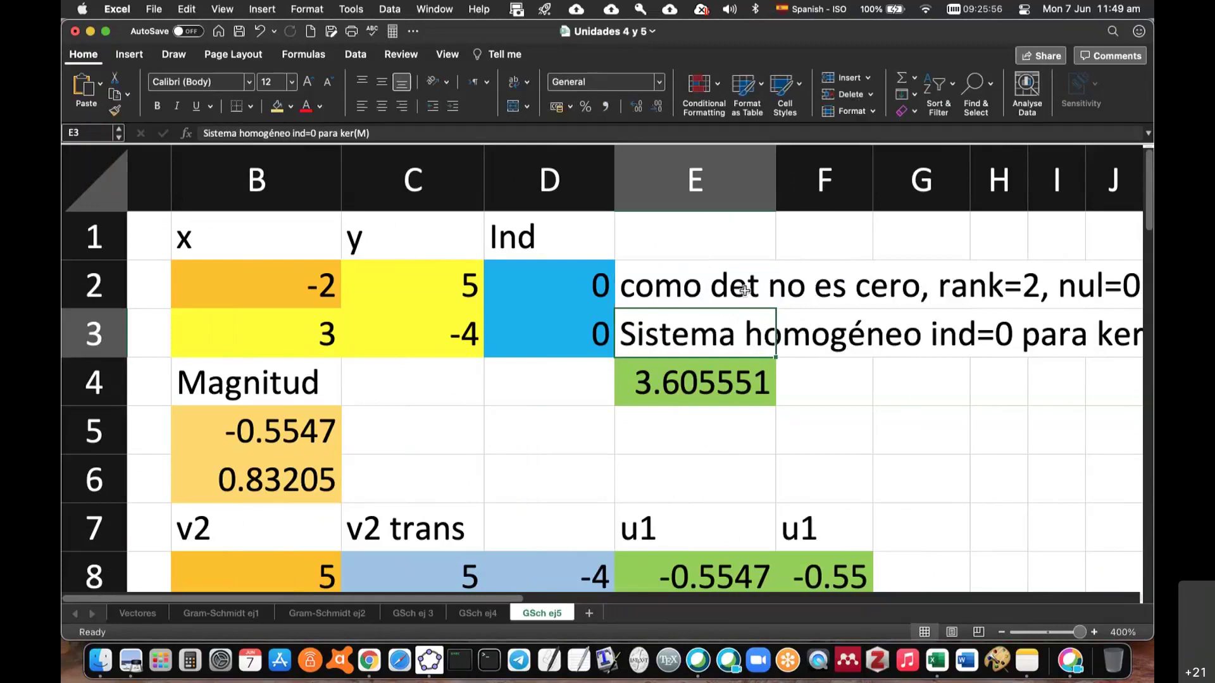
pyautogui.click(714, 276)
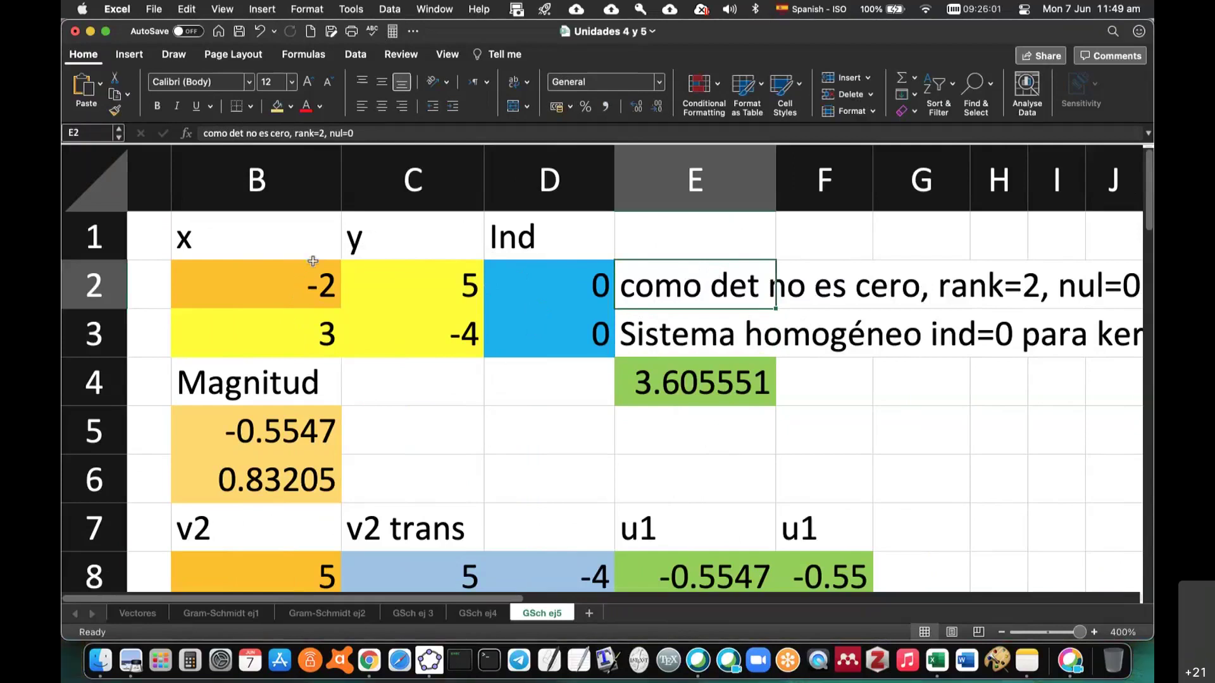
pyautogui.click(429, 660)
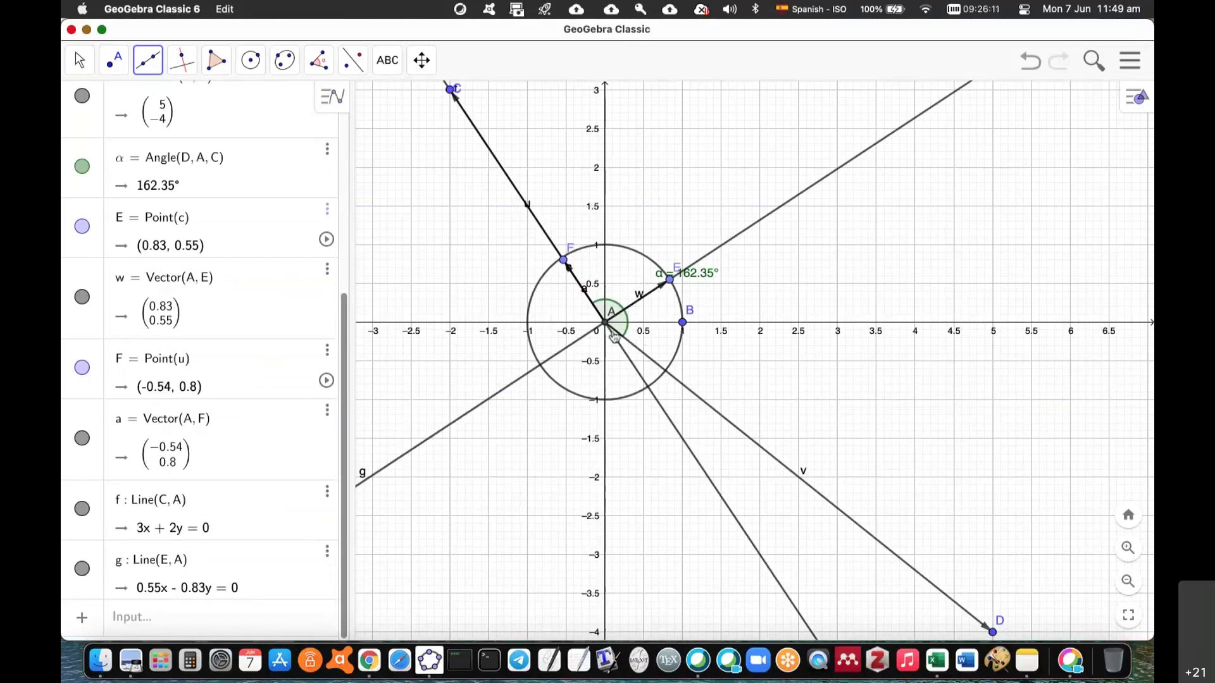
# Select GeoGebra's Point tool while reviewing the unit-circle construction, then return to Excel.
pyautogui.click(114, 60)
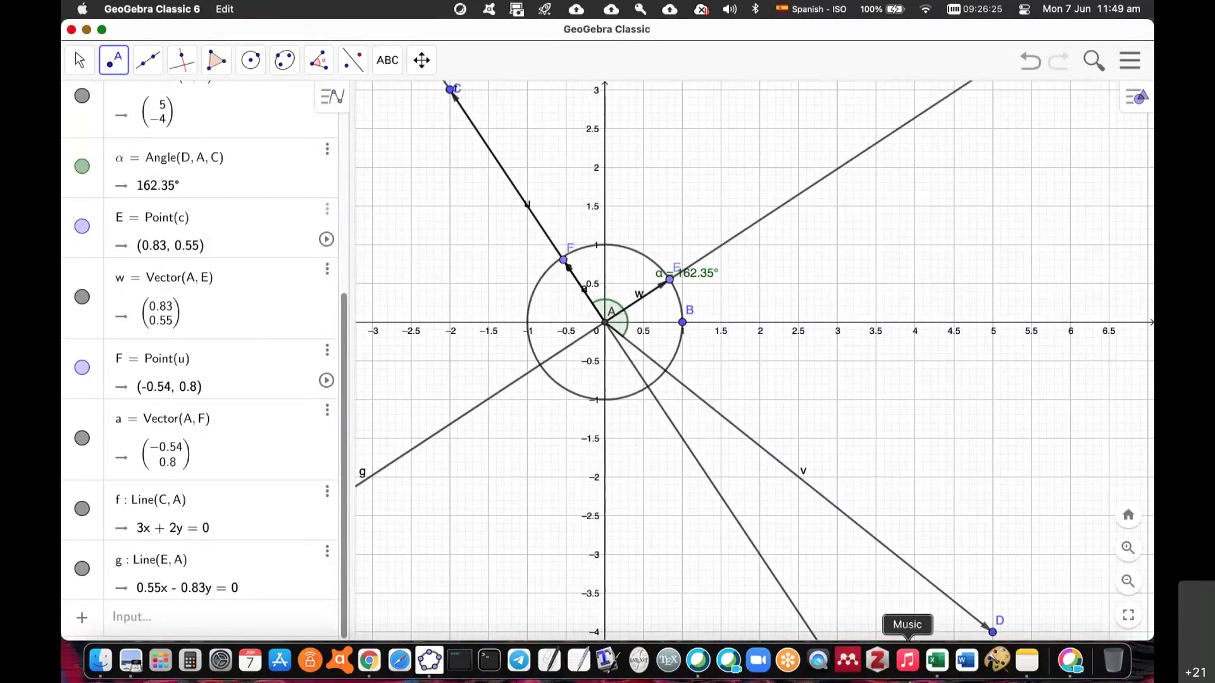
pyautogui.click(937, 662)
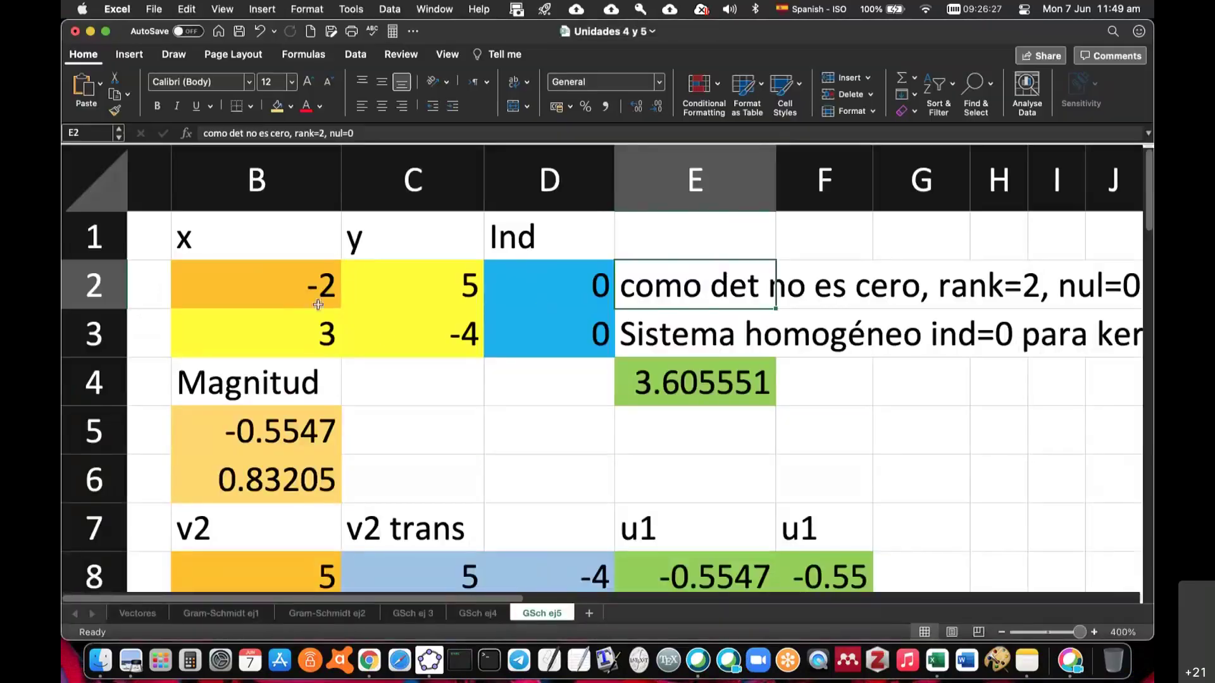
# Review the GSch ej5 sheet down to the Determinantes row, then switch to Overleaf in Chrome.
pyautogui.click(557, 380)
pyautogui.click(757, 277)
pyautogui.hscroll(-3, 591, 349)
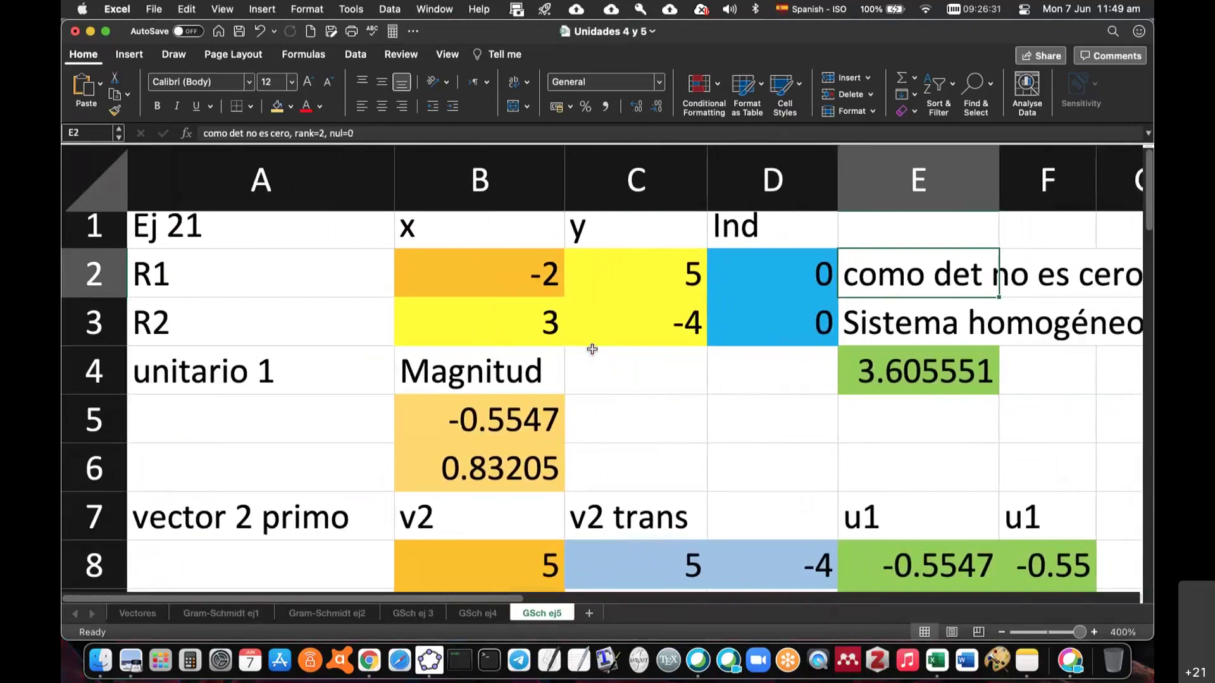
pyautogui.scroll(-5, 592, 350)
pyautogui.scroll(-1, 592, 349)
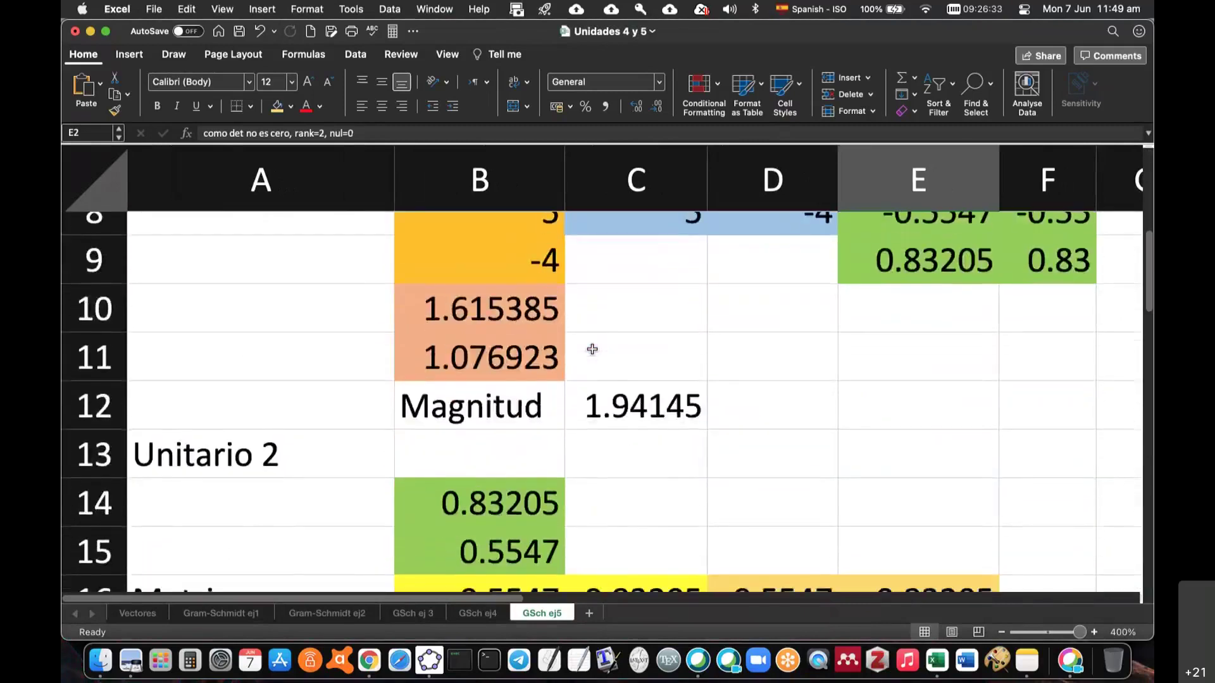
pyautogui.scroll(-5, 592, 349)
pyautogui.scroll(-1, 592, 349)
pyautogui.click(369, 660)
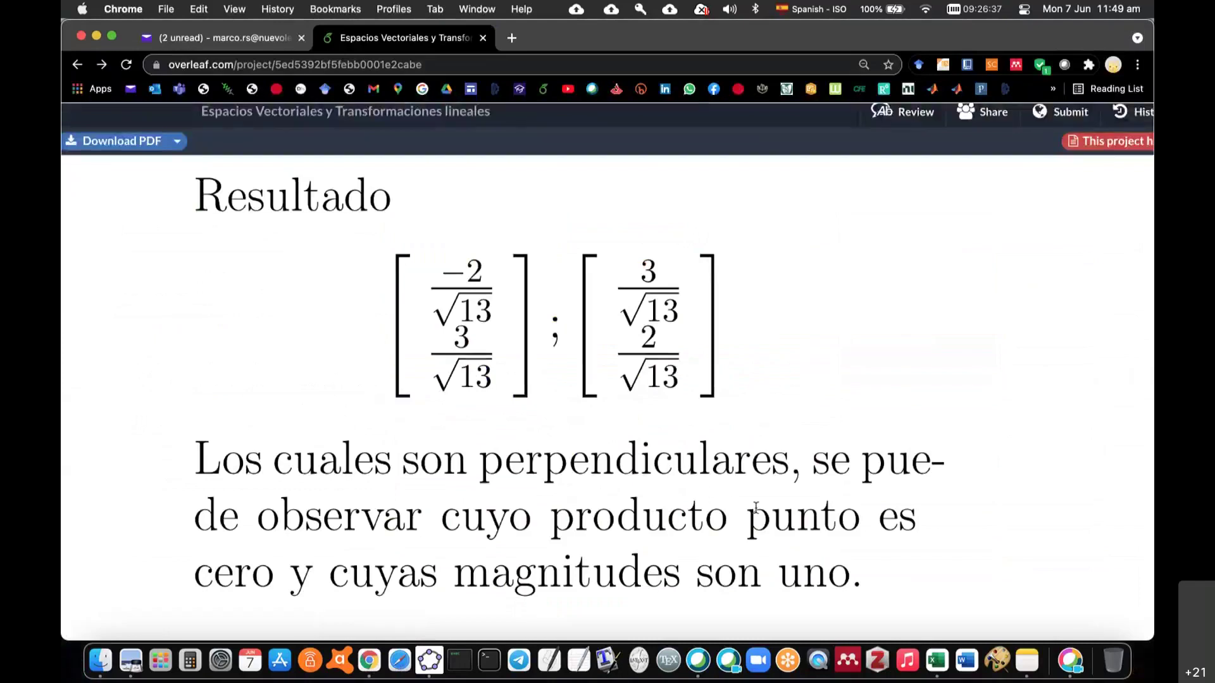
# Scroll the Overleaf PDF down to section 22 on orthonormal vectors, kernel, rank and nullity.
pyautogui.hscroll(-2, 703, 506)
pyautogui.scroll(-5, 756, 508)
pyautogui.hscroll(2, 756, 508)
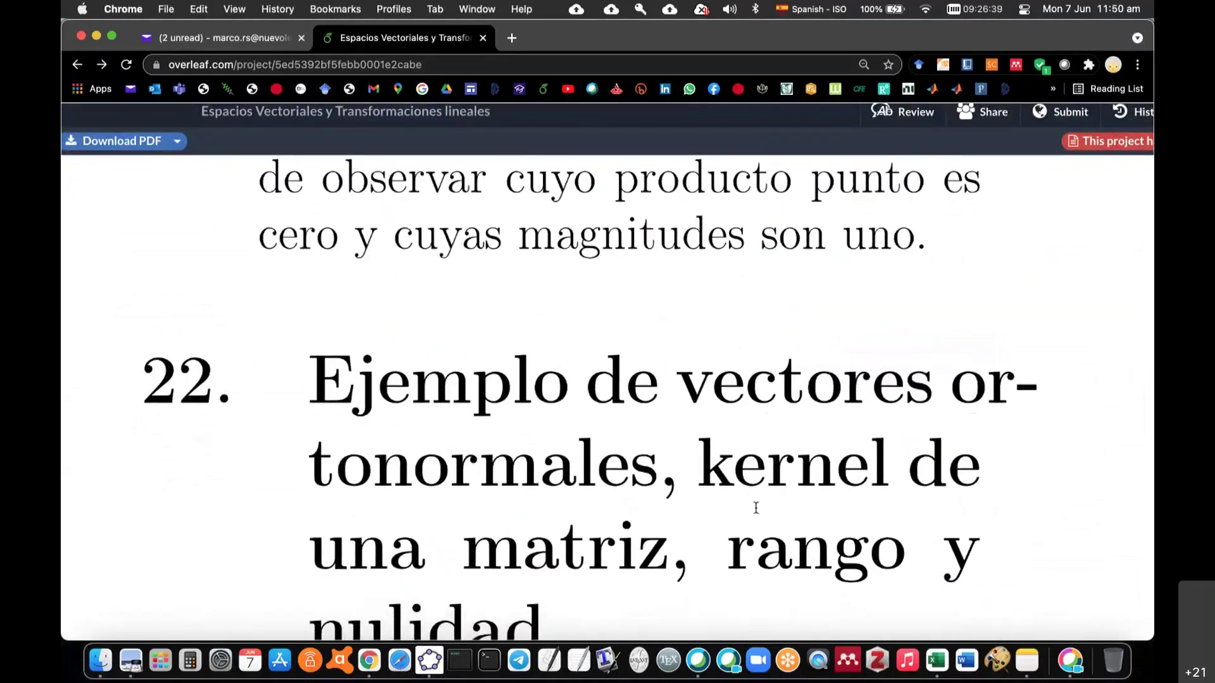